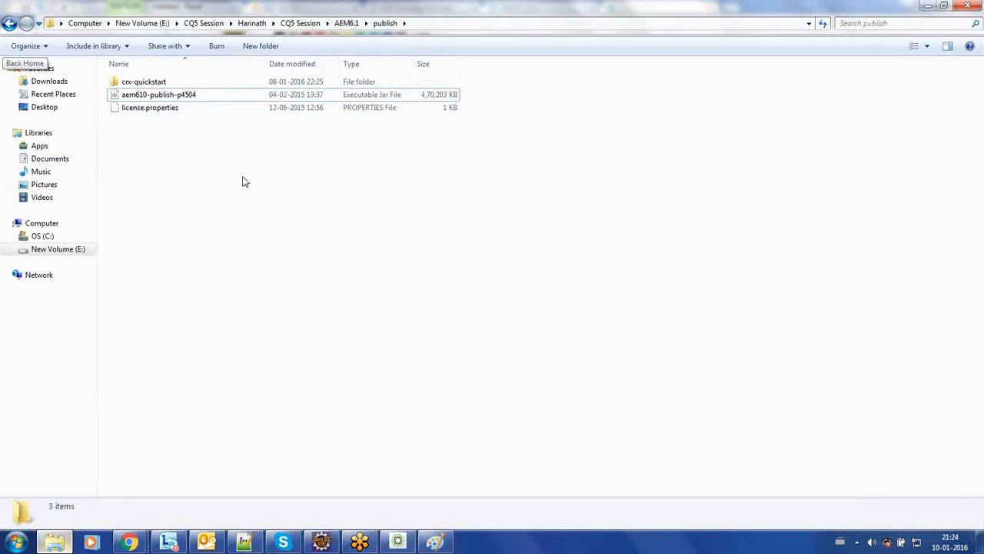
Step: Launch the aem610-publish-p4504 jar to start Quickstart on port 4504, then show the Paint diagram
left_click(226, 98)
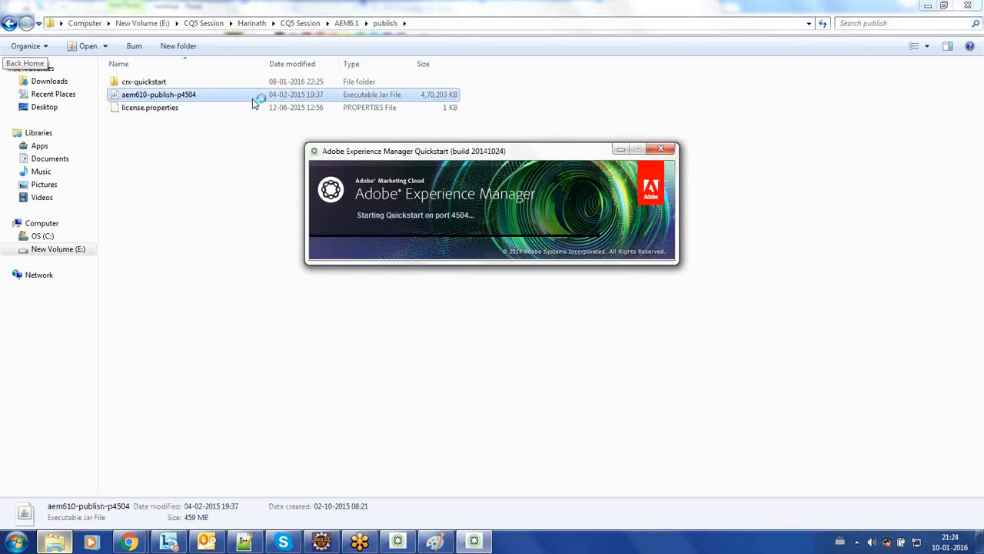
left_click(432, 156)
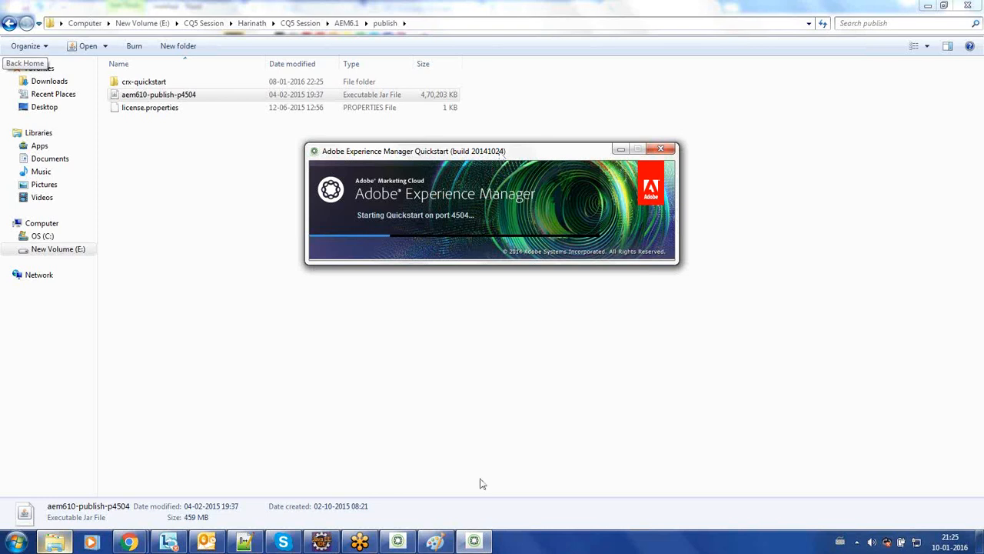
left_click(437, 545)
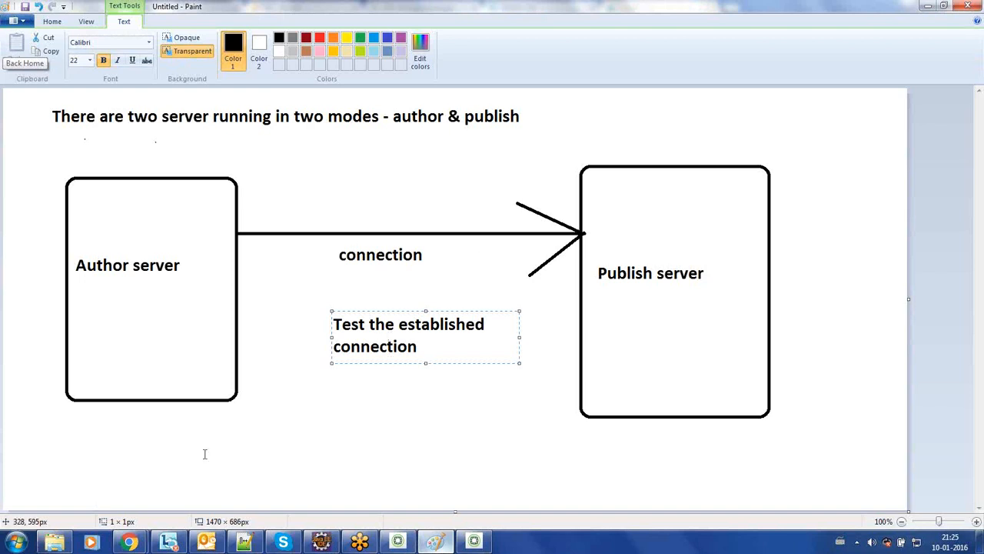
Step: Load the author Projects page by changing the browser path to projects.html
left_click(128, 542)
left_click(243, 475)
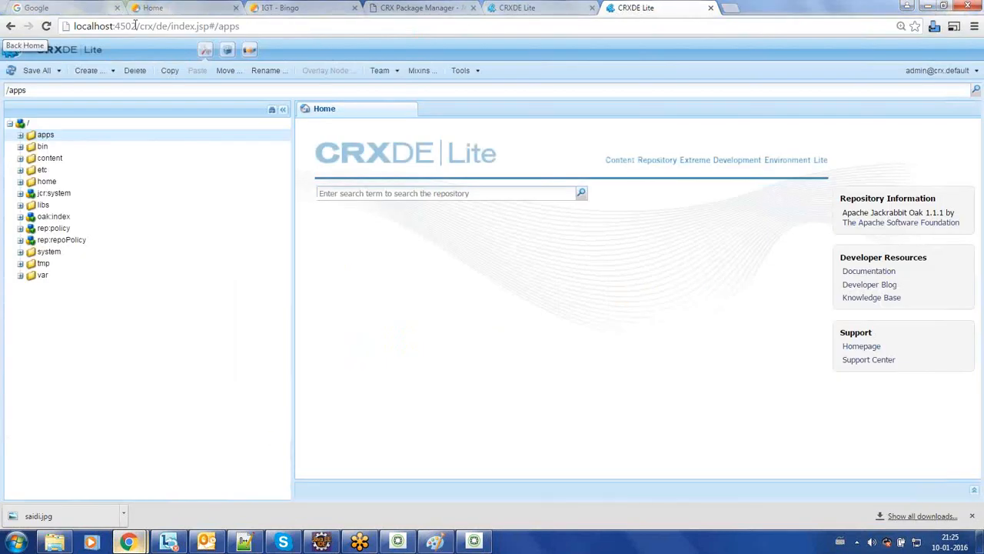
left_click_drag(139, 26, 446, 21)
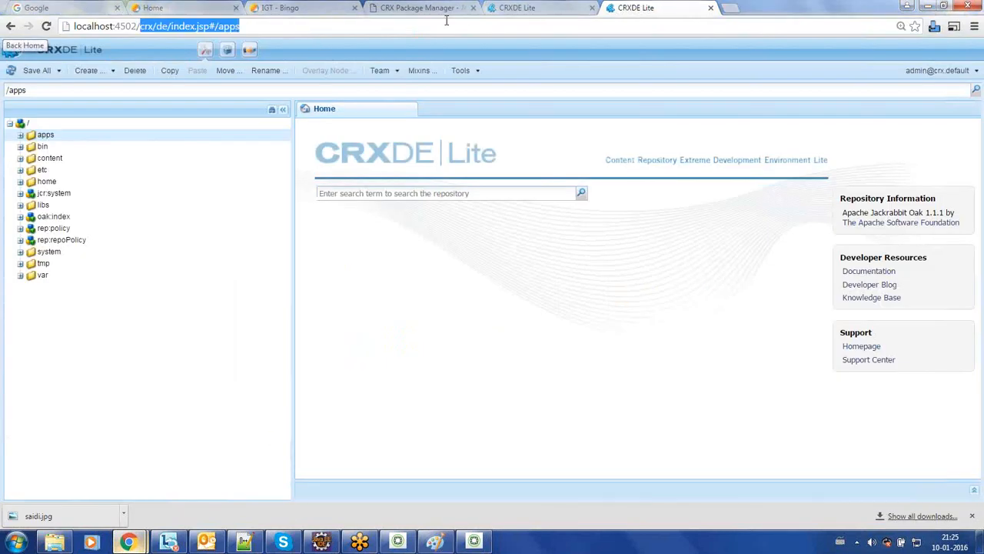
type("projects.html")
key("Return")
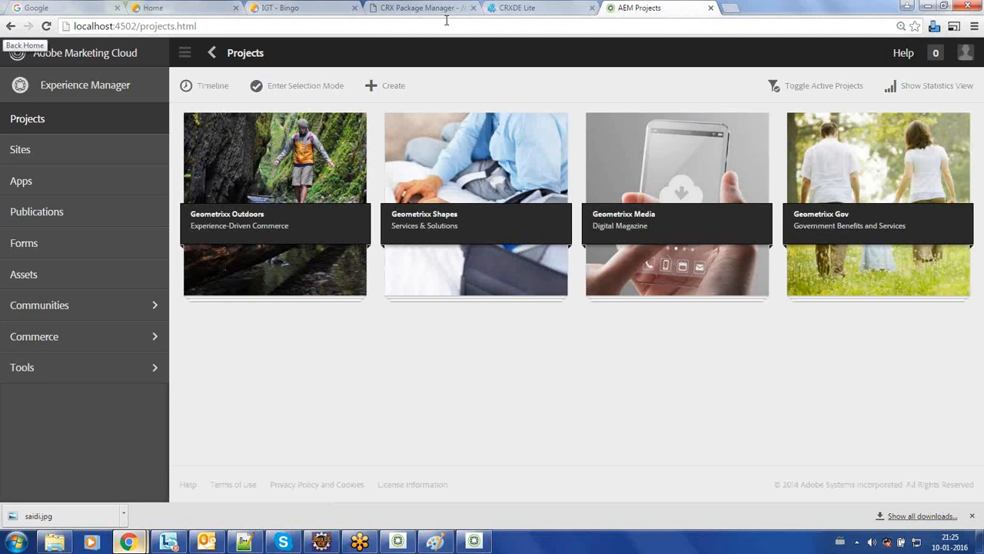
Step: Finish the 'Test the established connection' note in Paint and return to the Projects page
left_click(435, 544)
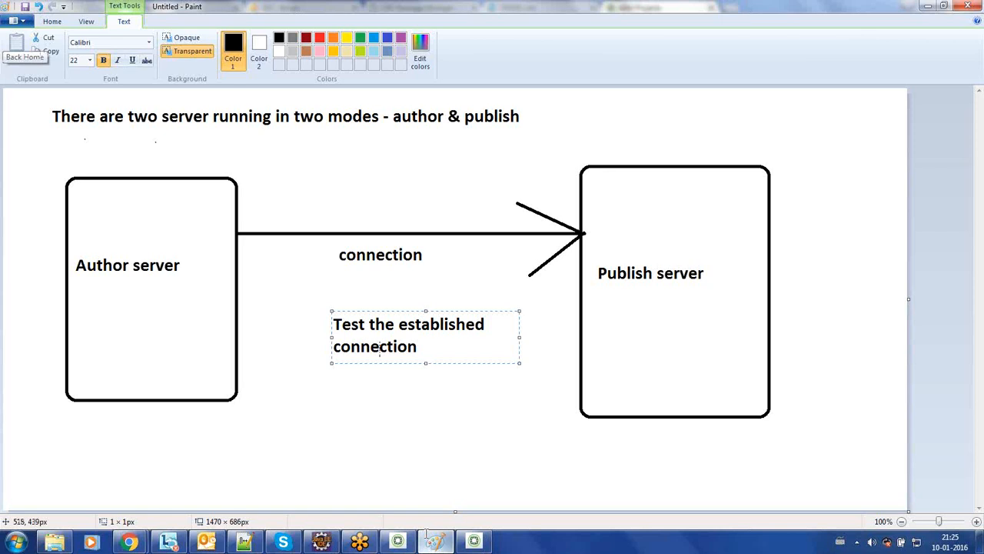
left_click(218, 222)
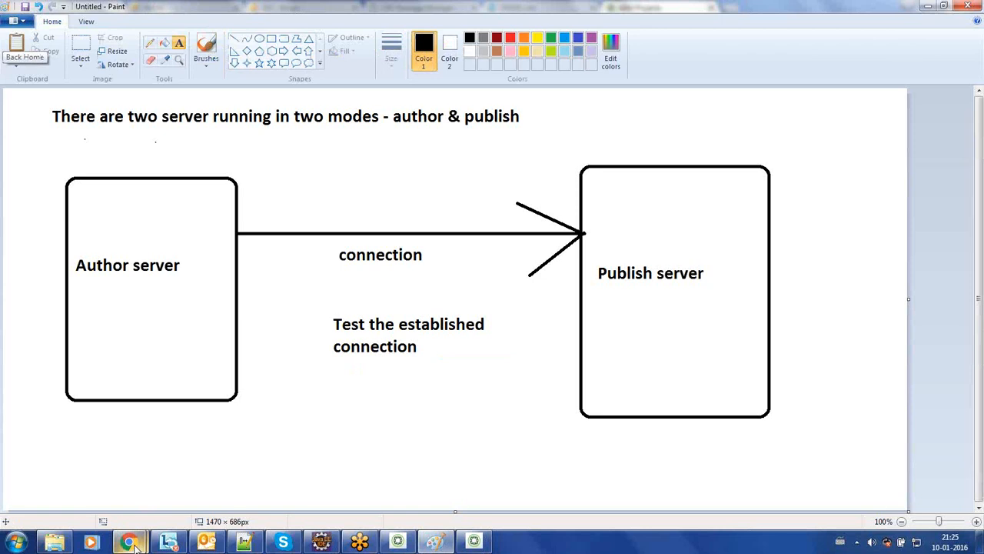
mouse_move(132, 542)
left_click(210, 469)
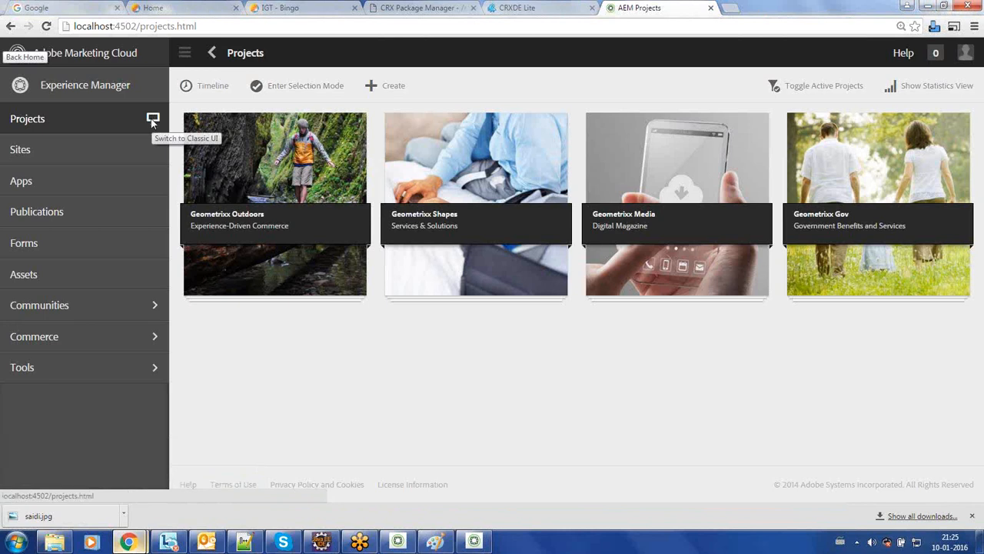
Step: Sign in to the localhost:4504 publish site with the saved admin login, then return to the classic welcome console
left_click(153, 121)
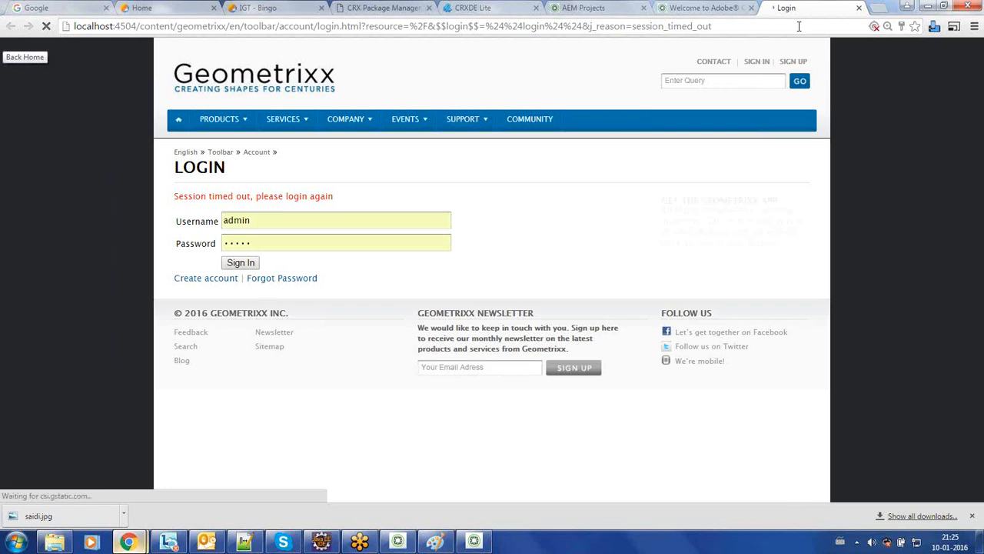
left_click(230, 221)
left_click(236, 239)
left_click(236, 263)
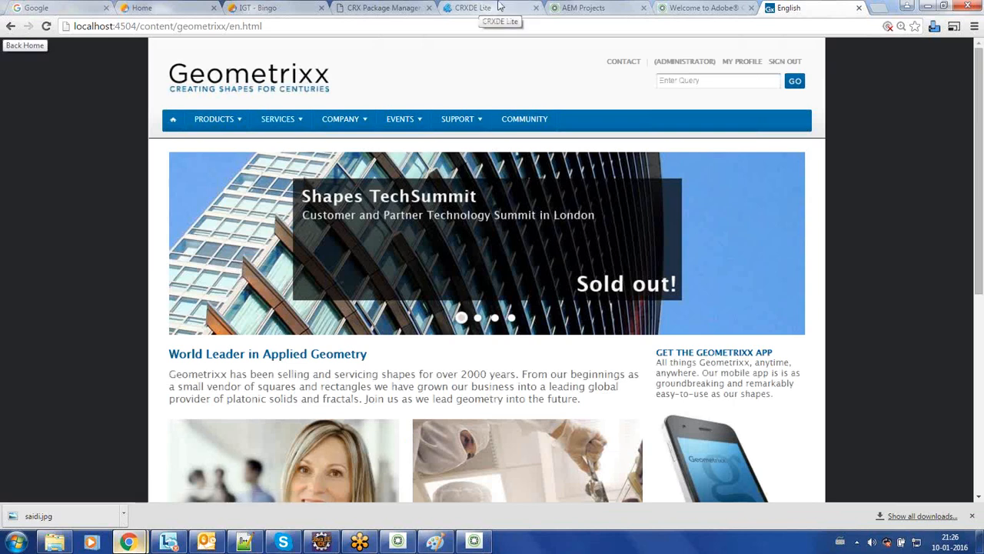
left_click(728, 14)
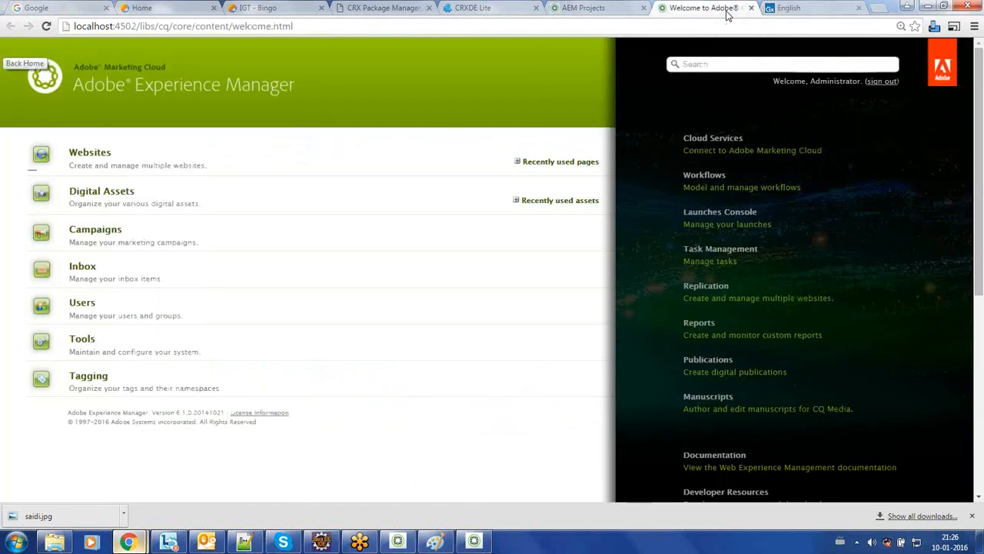
Step: In Tools, expand Replication and open the Agents on author status page
double_click(126, 27)
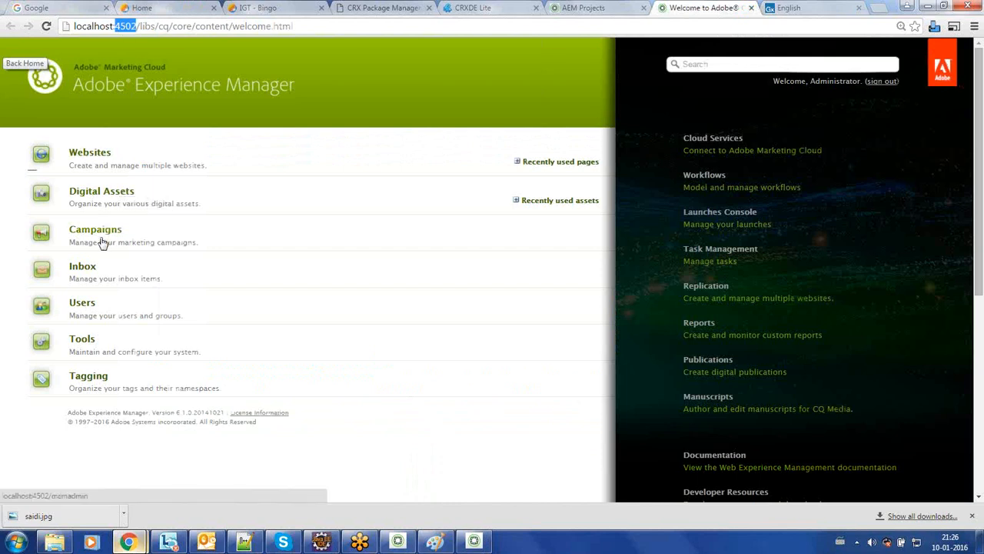
left_click(88, 342)
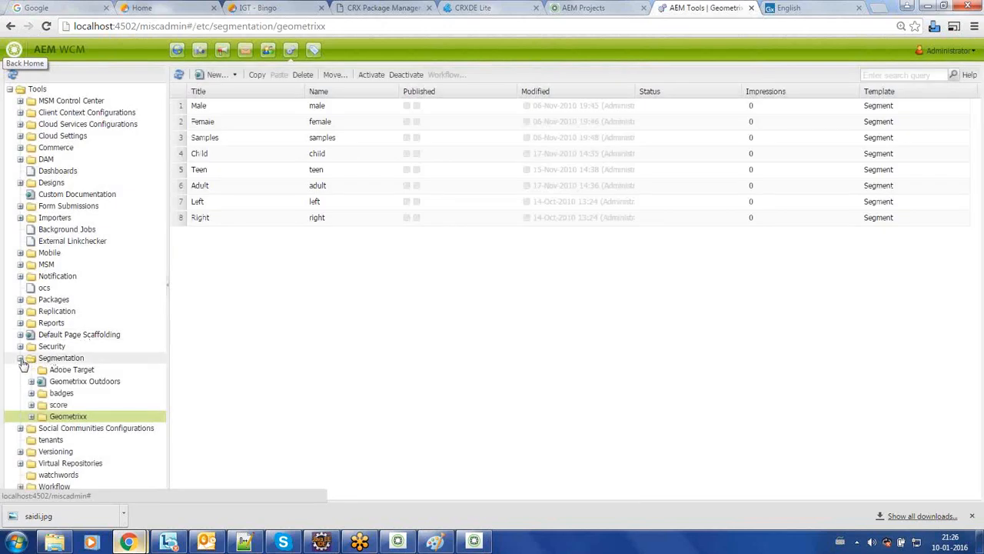
left_click(20, 358)
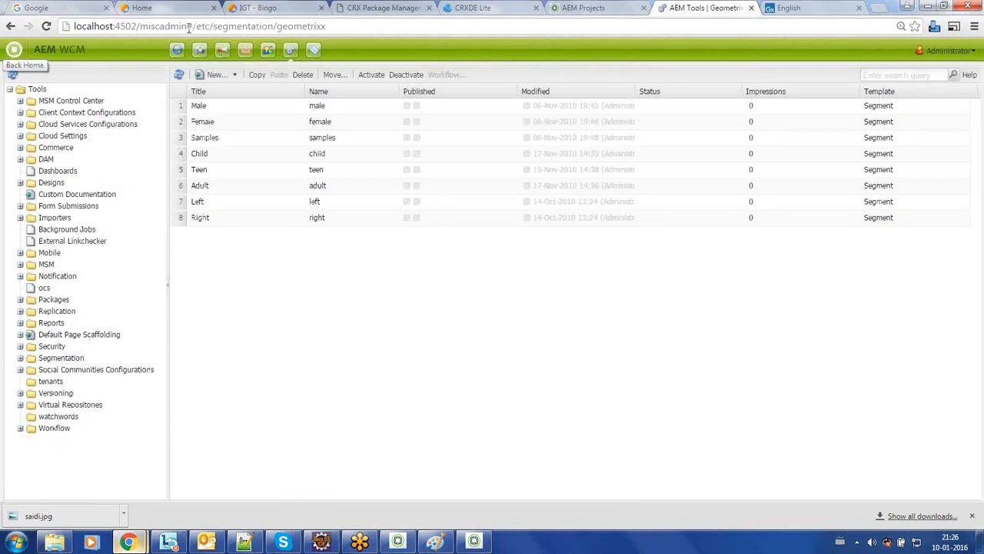
left_click(58, 91)
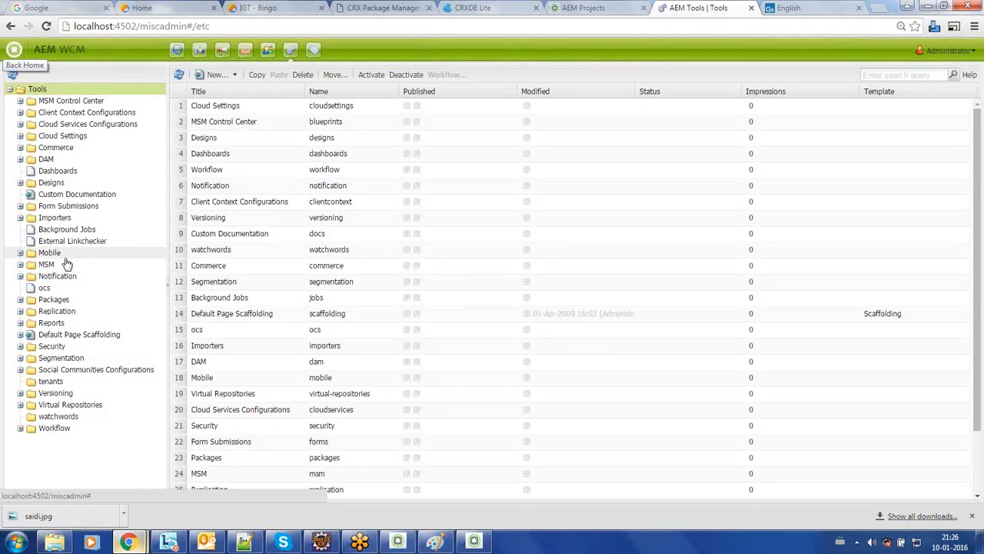
left_click(41, 312)
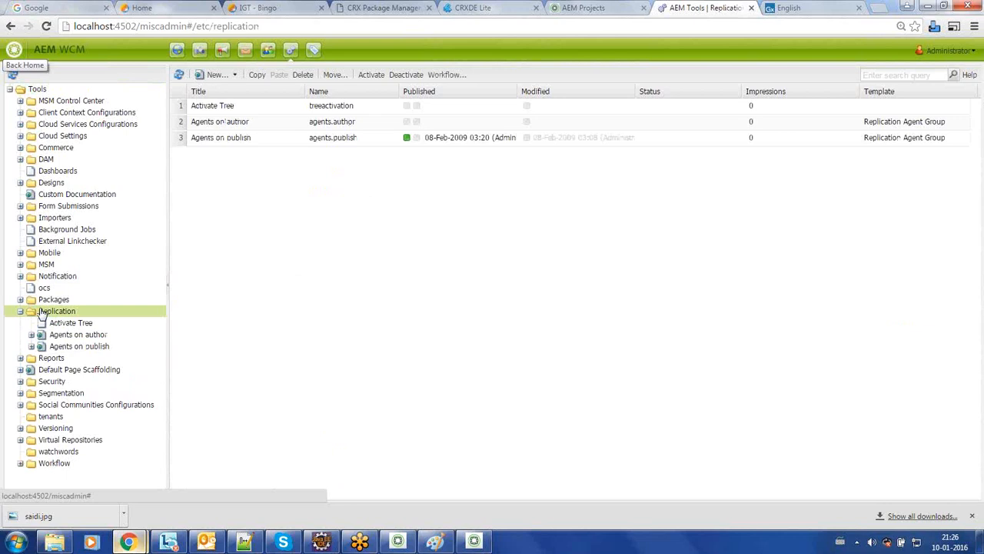
left_click(76, 338)
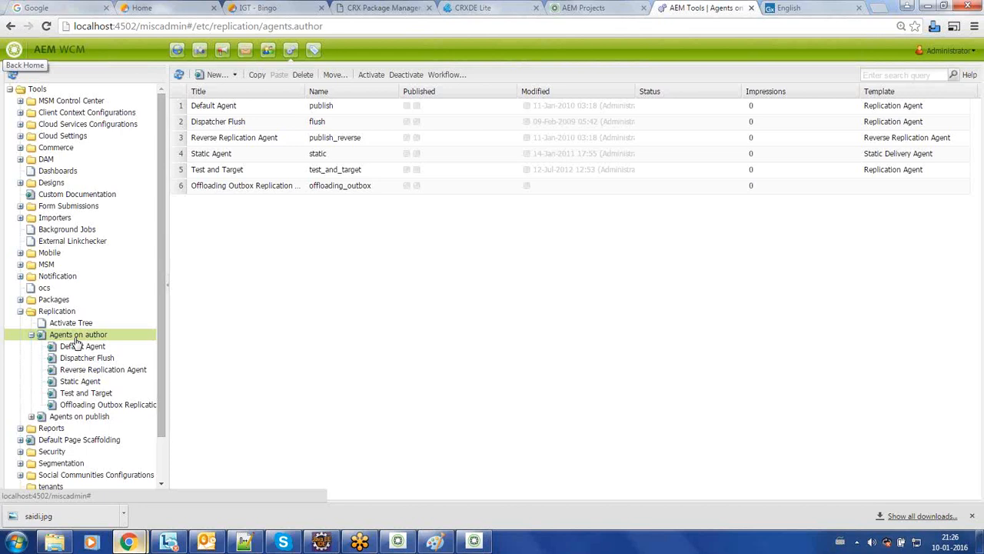
double_click(76, 339)
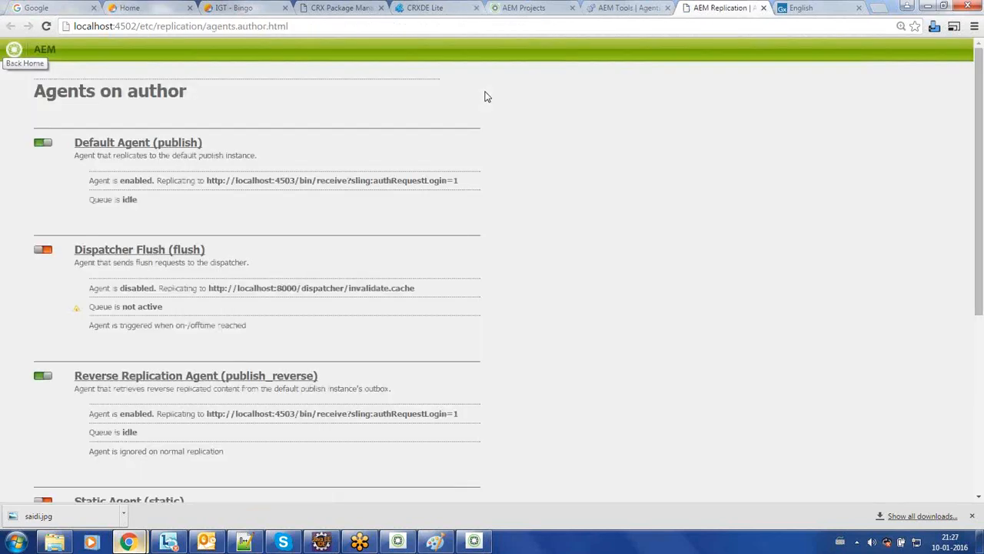
Step: Inspect the Agents on author entry and its six agents in the Tools console's Replication tree
left_click(624, 9)
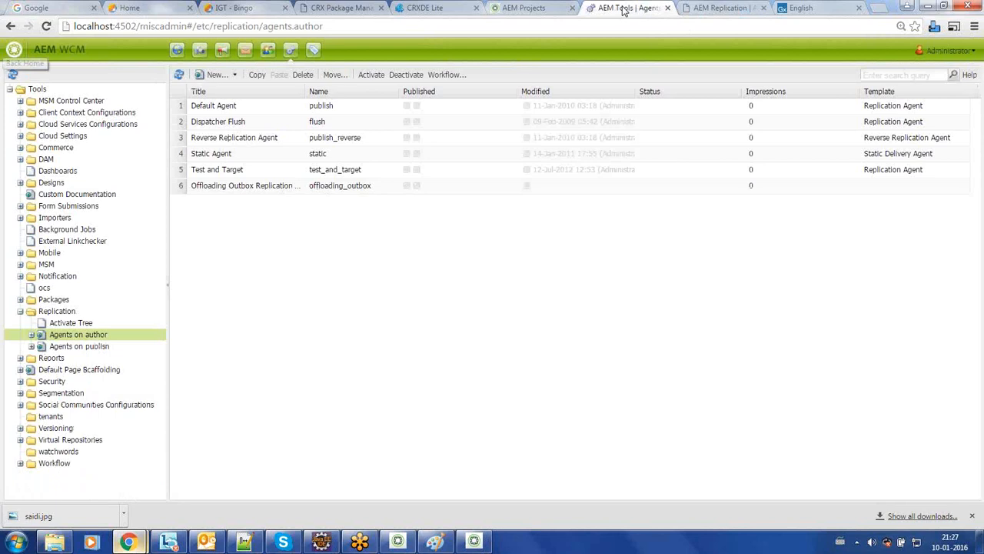
left_click(77, 316)
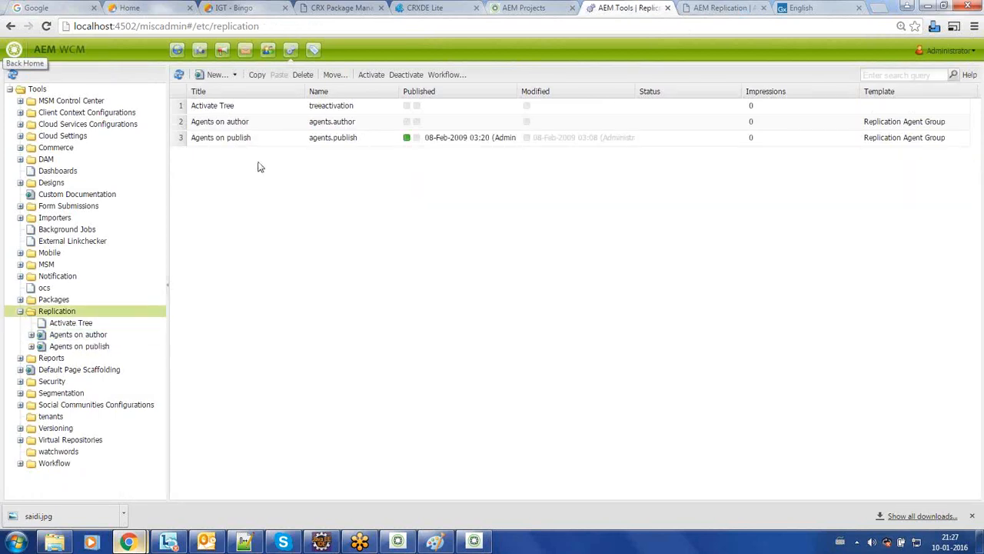
left_click(292, 126)
right_click(292, 127)
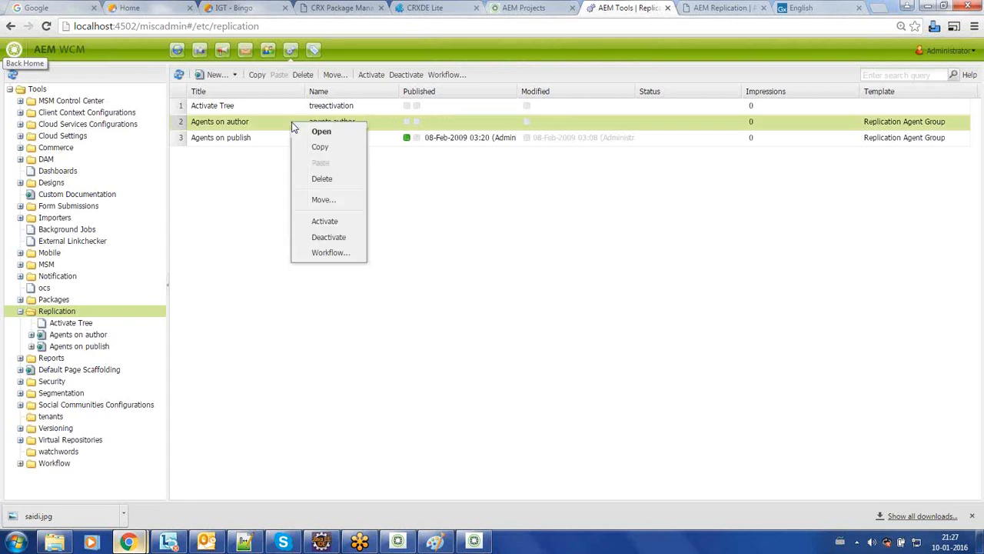
left_click(99, 338)
left_click(32, 335)
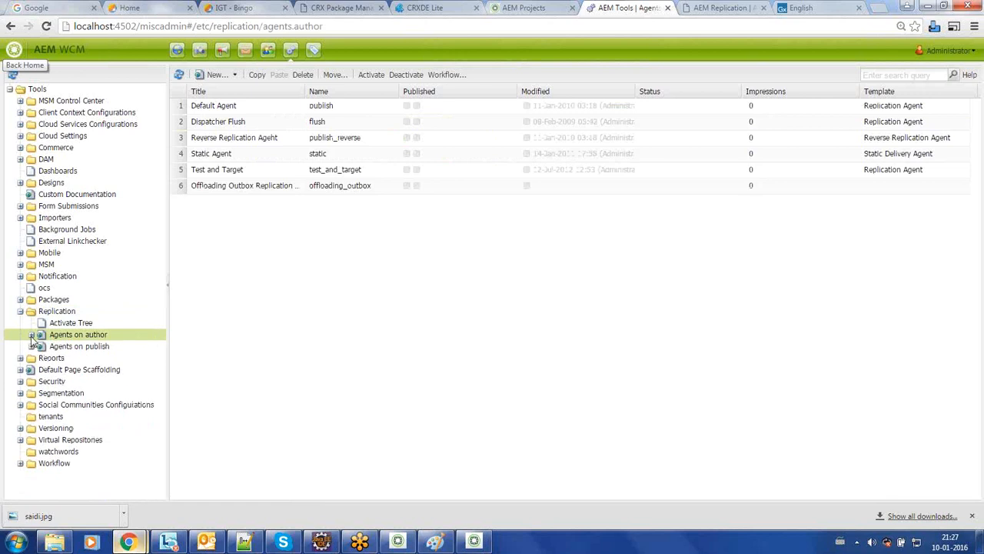
left_click(722, 8)
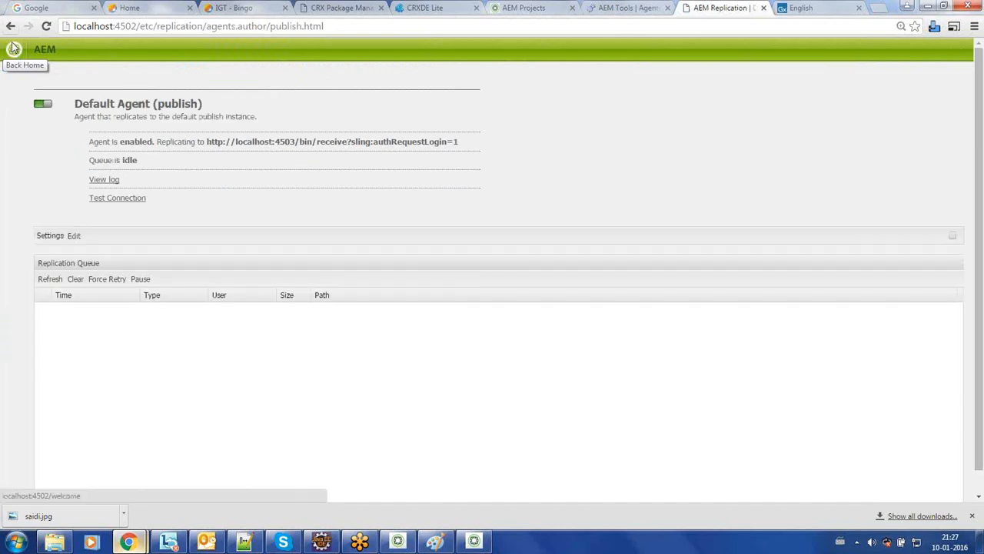
left_click(11, 26)
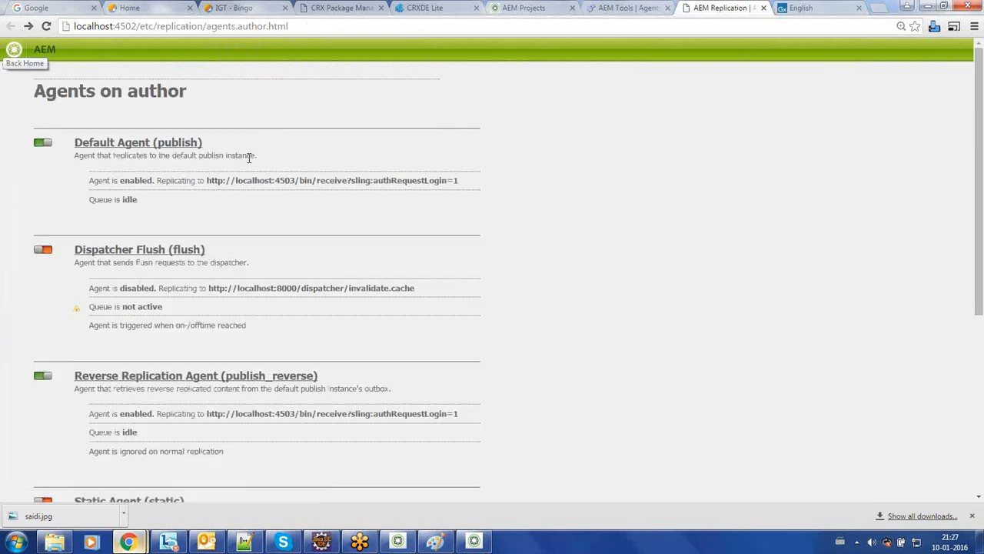
Step: Open the Default Agent (publish) detail page, then bring the Paint server diagram back up
triple_click(123, 91)
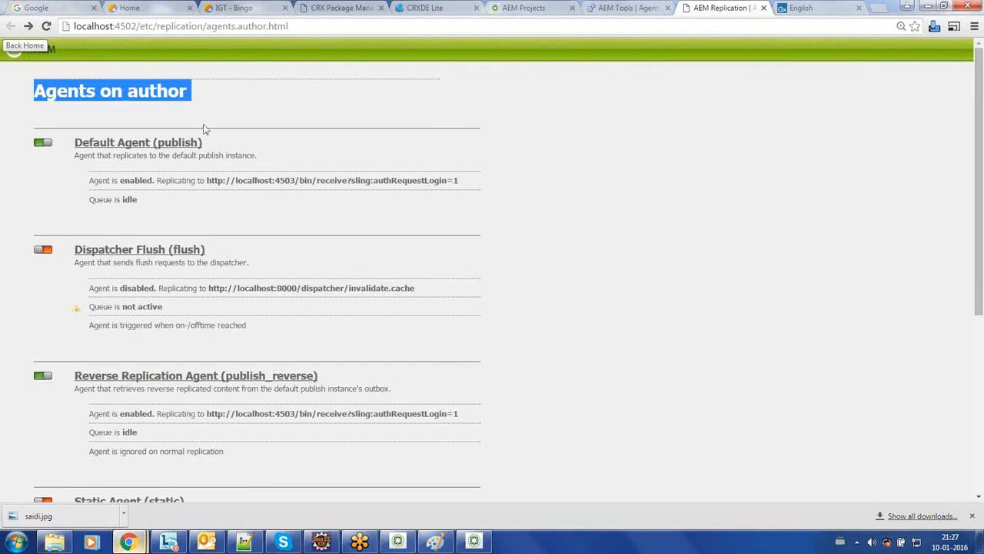
left_click(347, 110)
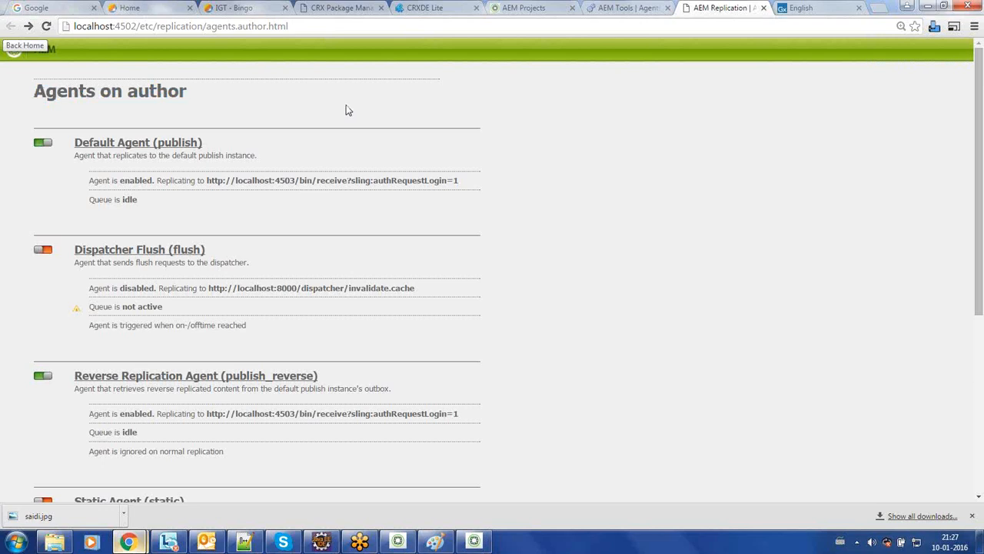
scroll(347, 110, "down", 3)
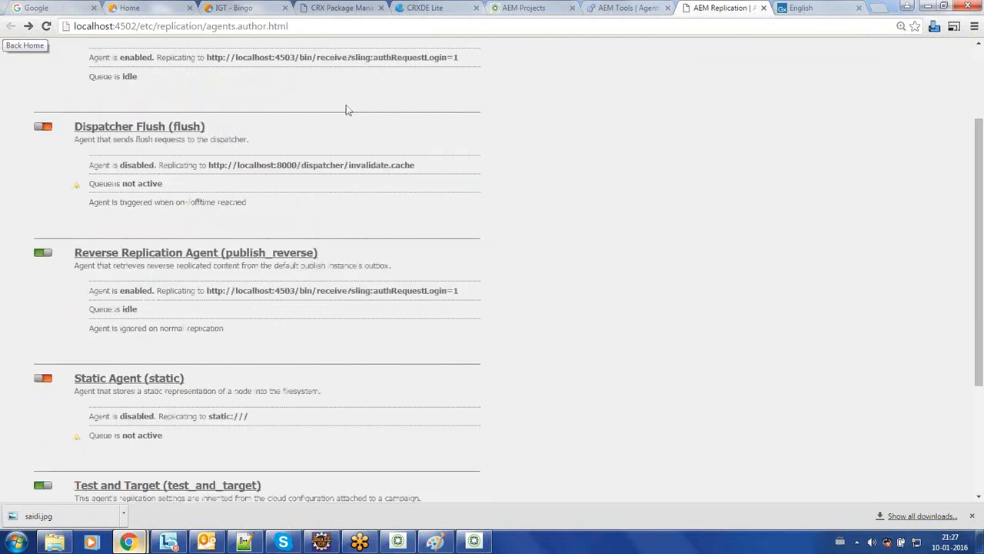
scroll(348, 110, "down", 1)
scroll(347, 110, "down", 2)
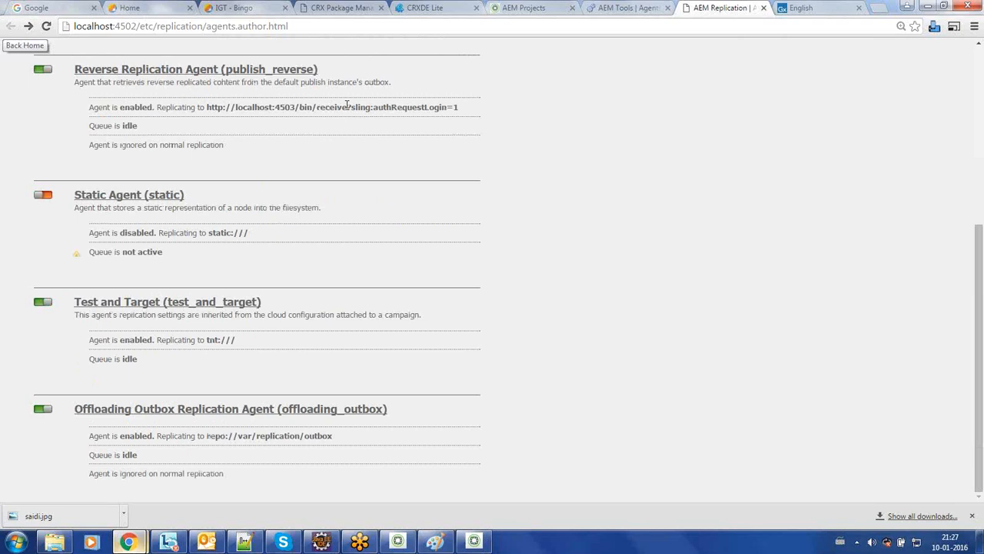
scroll(348, 108, "up", 5)
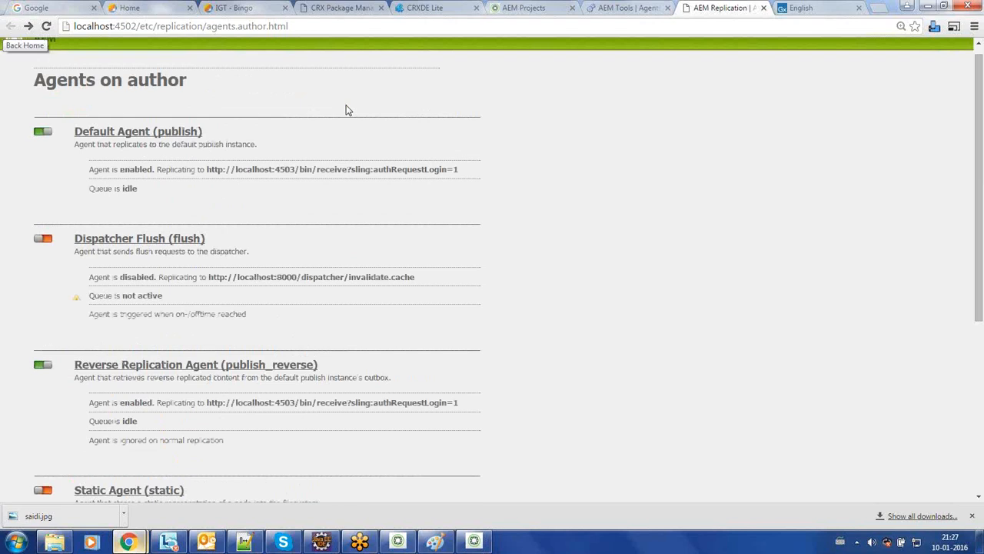
scroll(348, 109, "up", 1)
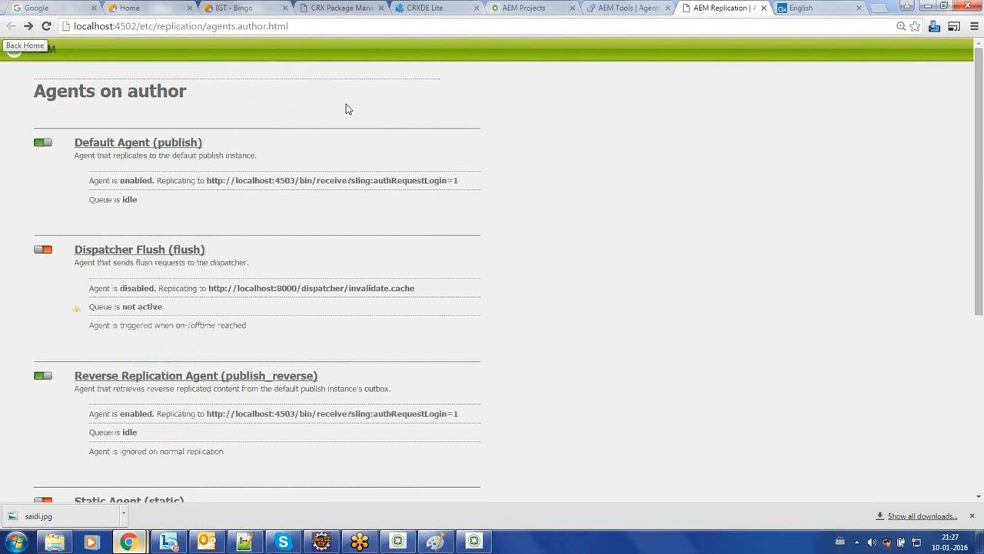
left_click(145, 145)
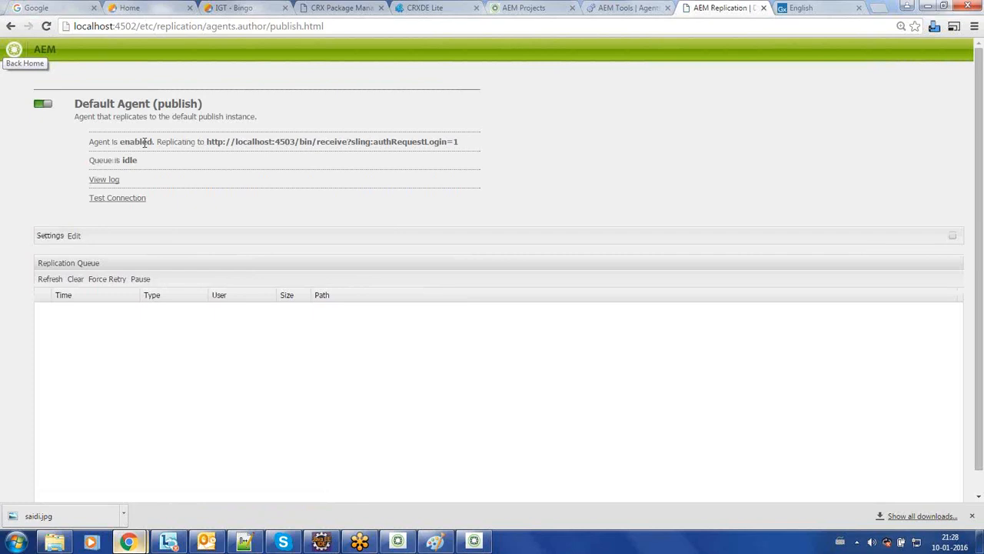
left_click(433, 538)
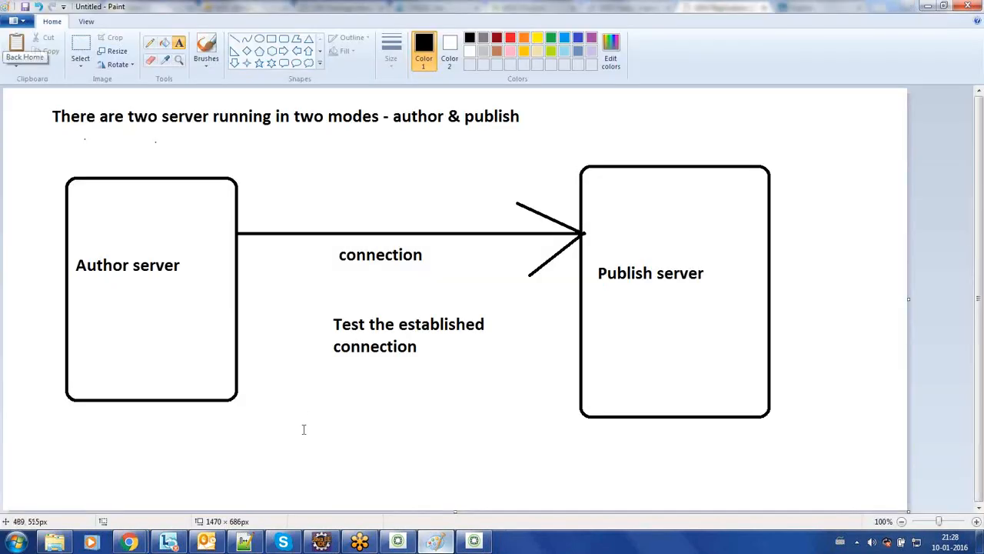
Step: Start a new Paint drawing with mspaint and enlarge the canvas to fill the window
key("super+r")
type("ms")
key("Down")
key("Return")
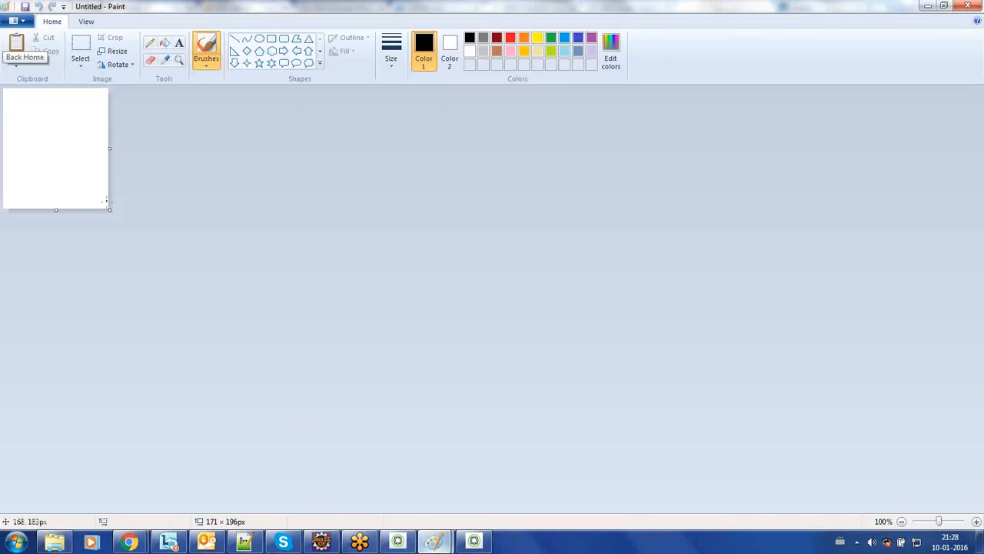
left_click_drag(110, 209, 977, 505)
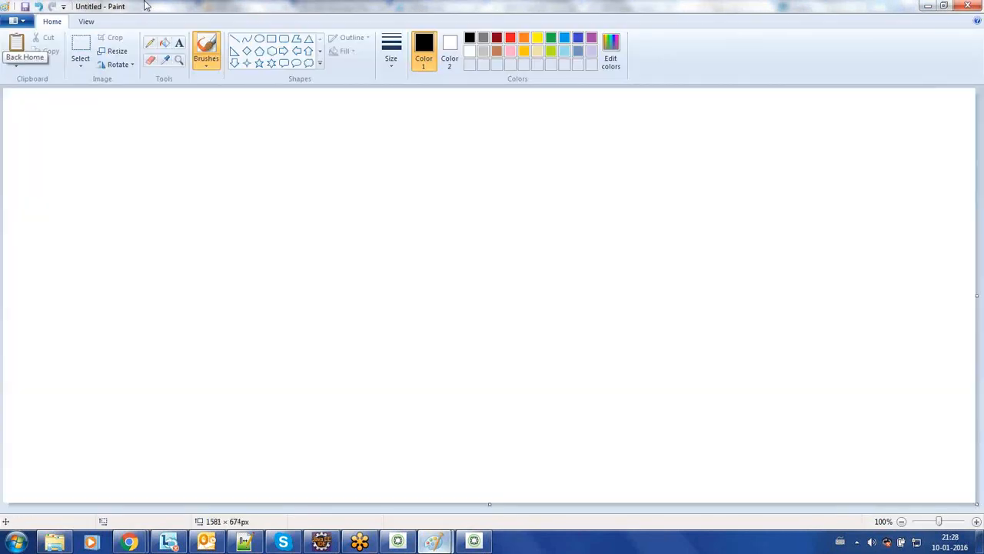
Step: Add a 'Replication Agents' heading to the canvas and switch back to the agent page
left_click(180, 42)
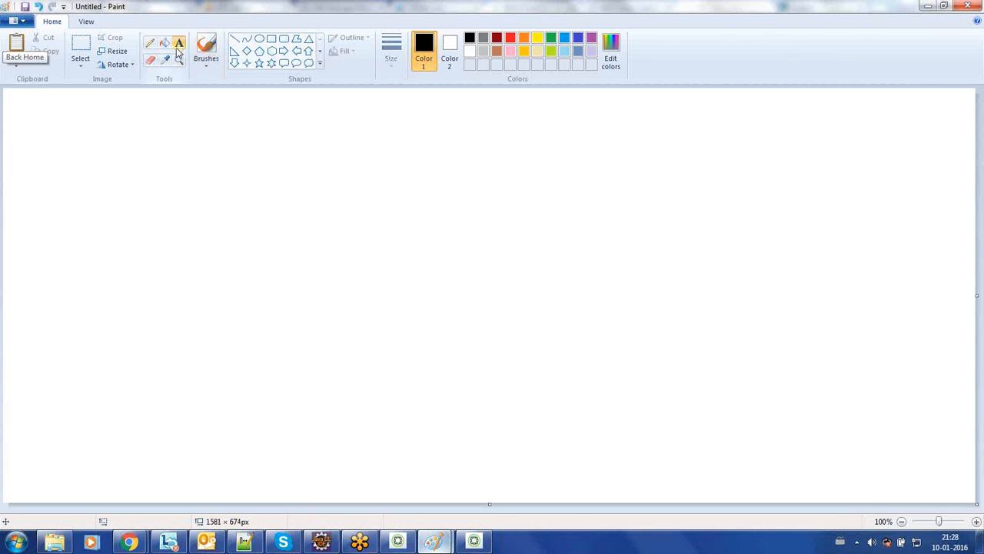
left_click(67, 110)
left_click_drag(255, 122, 753, 468)
type("Replication Agents")
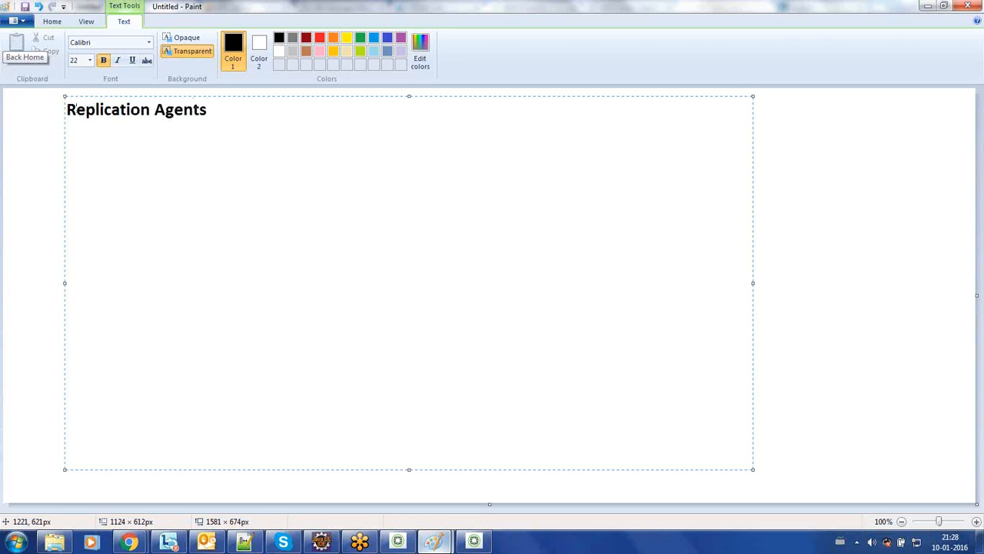
key("Return")
key("alt+Tab")
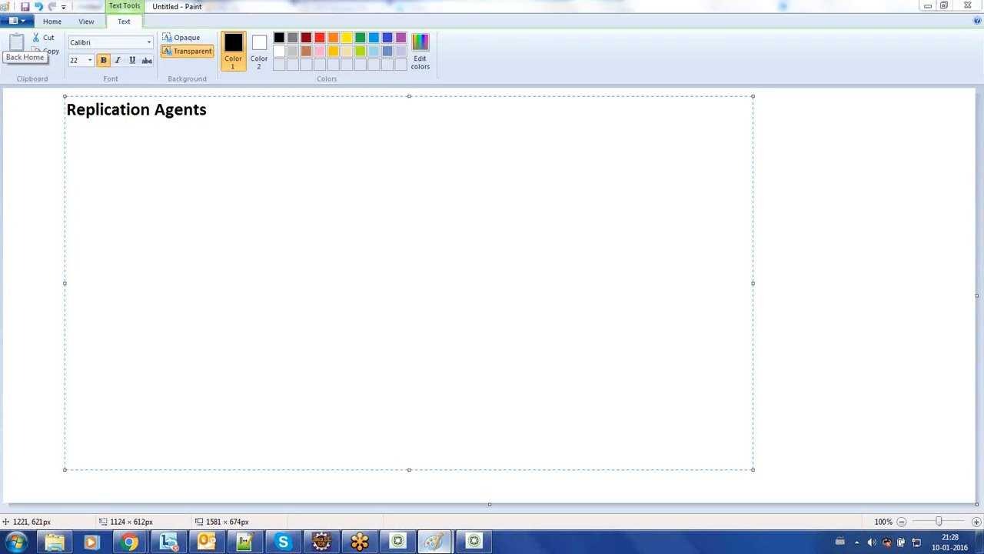
key("alt+Tab")
key("alt+Tab")
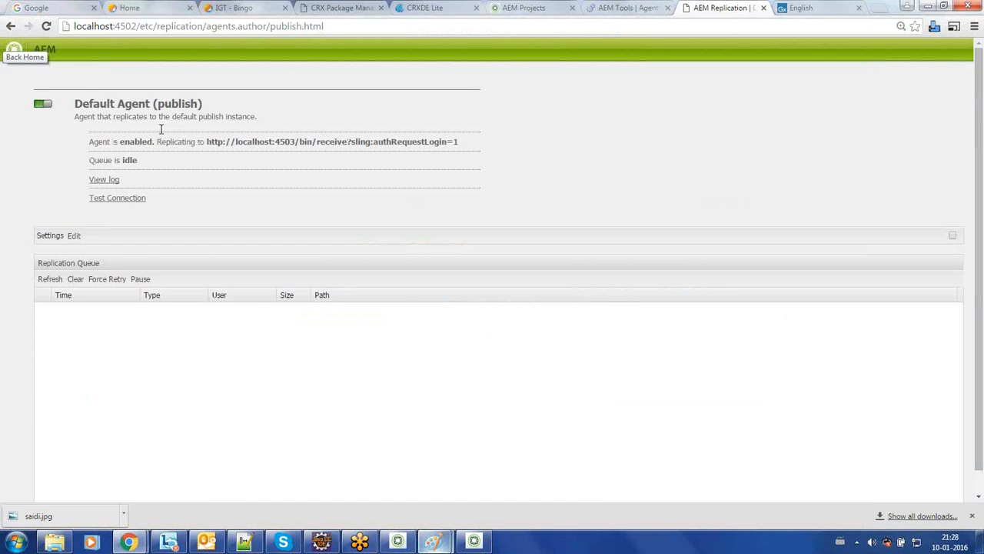
Step: Point out the agent's enabled status and localhost:4503 target URL, then edit its Settings
triple_click(135, 106)
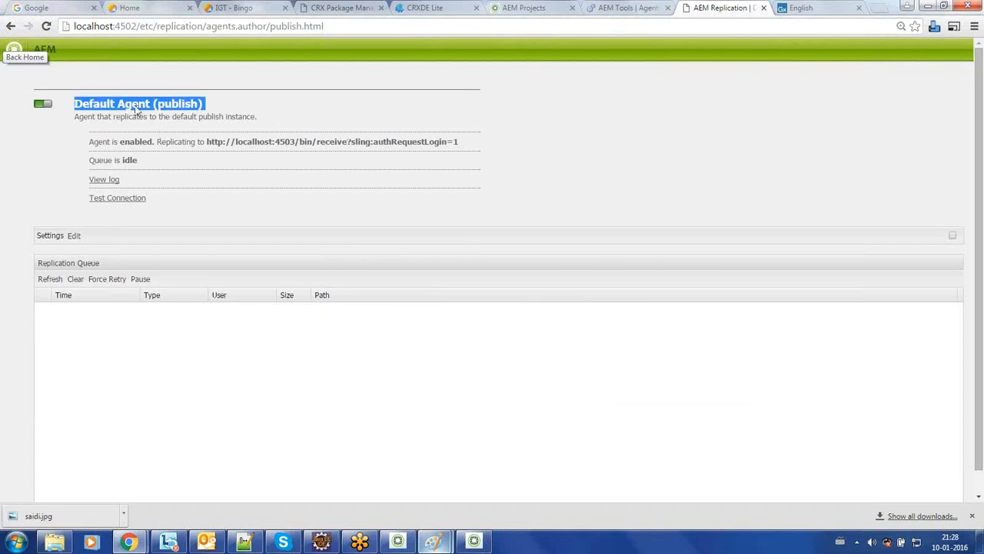
left_click(141, 142)
double_click(139, 143)
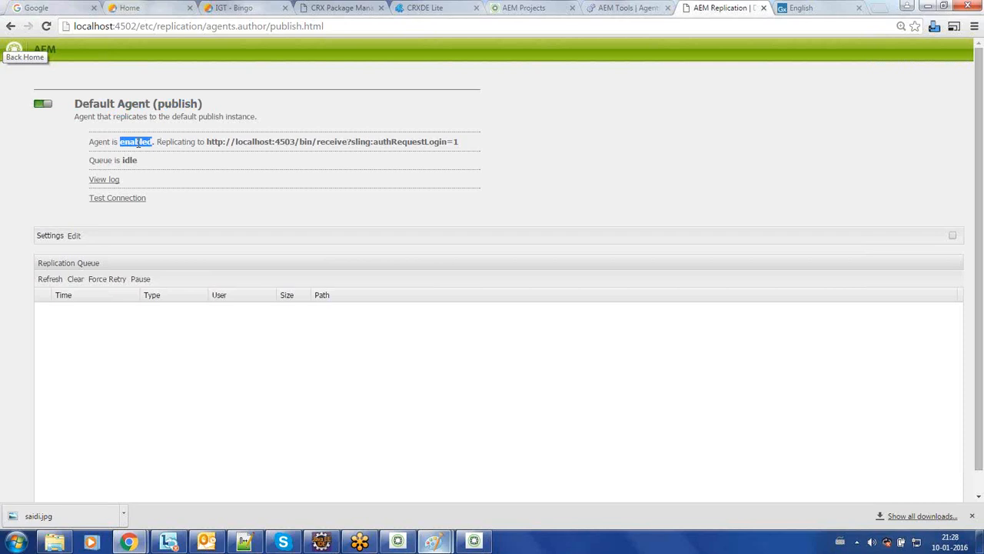
left_click(206, 142)
left_click_drag(206, 142, 465, 151)
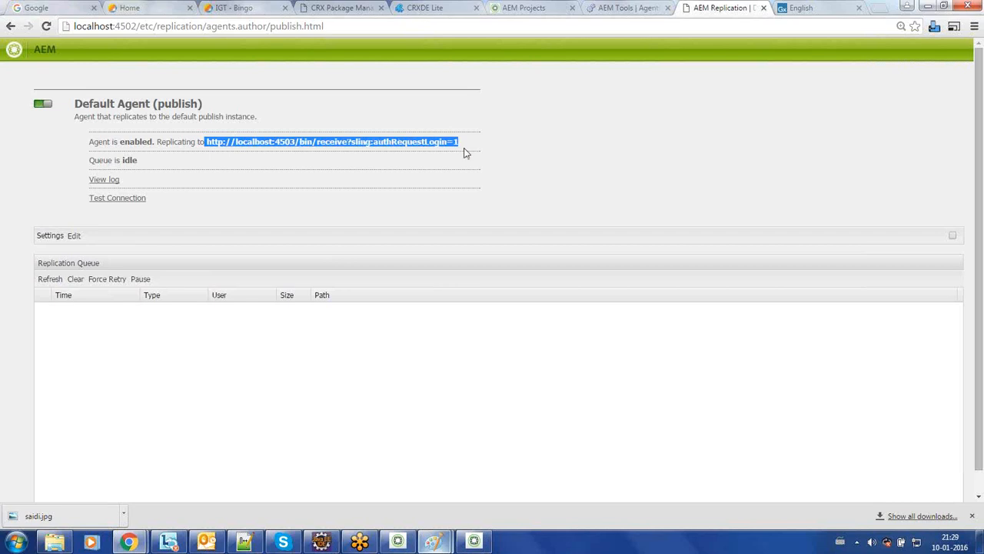
left_click(259, 147)
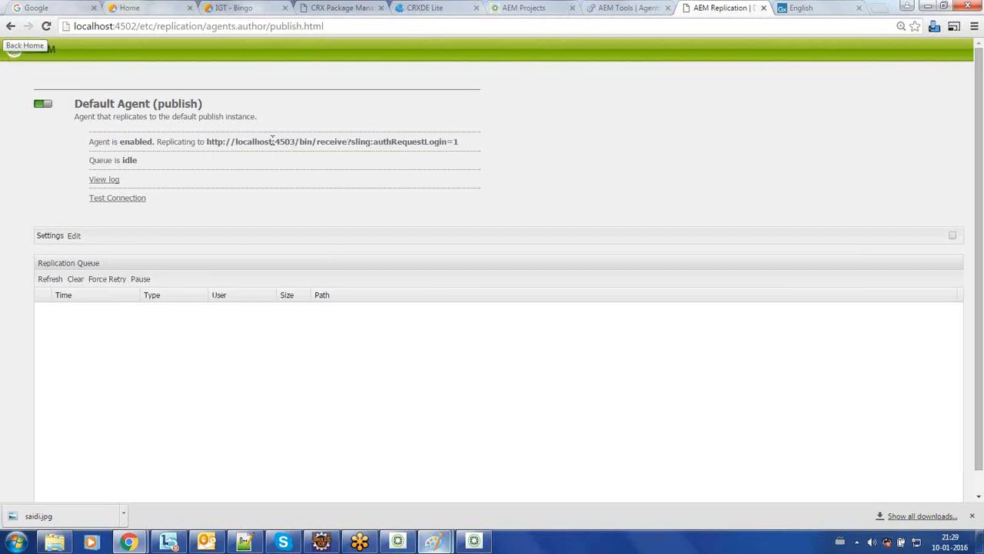
double_click(286, 141)
left_click(71, 236)
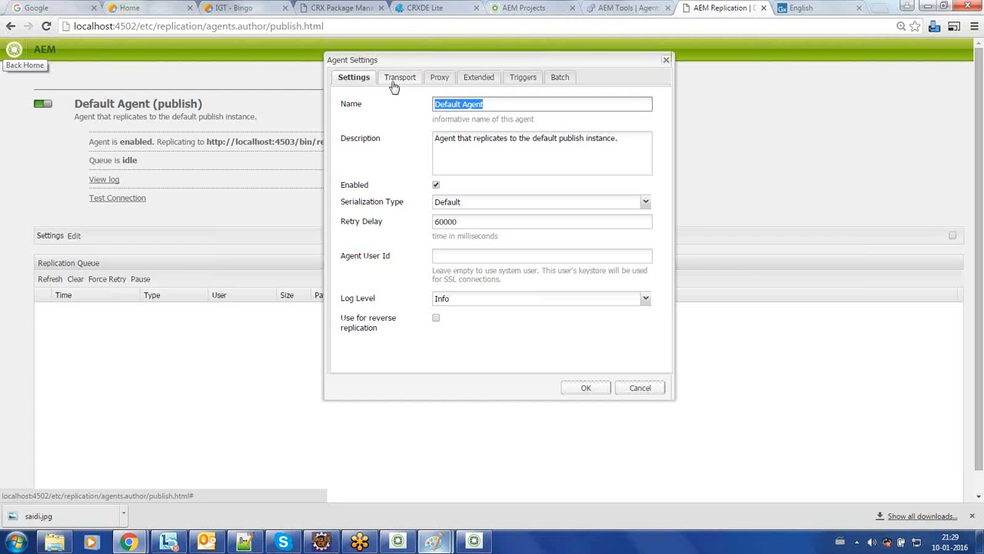
Step: Review the Settings tab, keeping the 60000 ms retry delay and Info log level
double_click(449, 221)
left_click(462, 221)
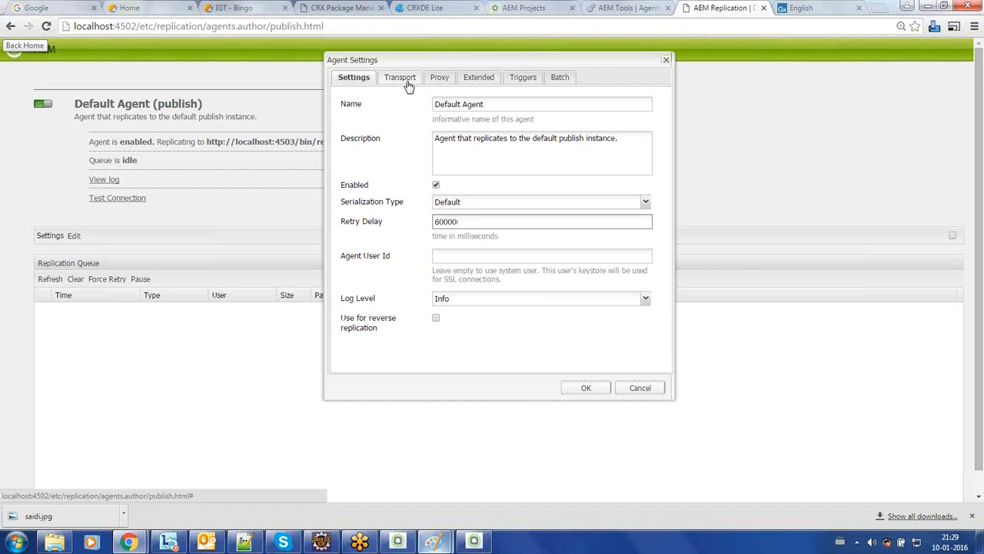
left_click(465, 300)
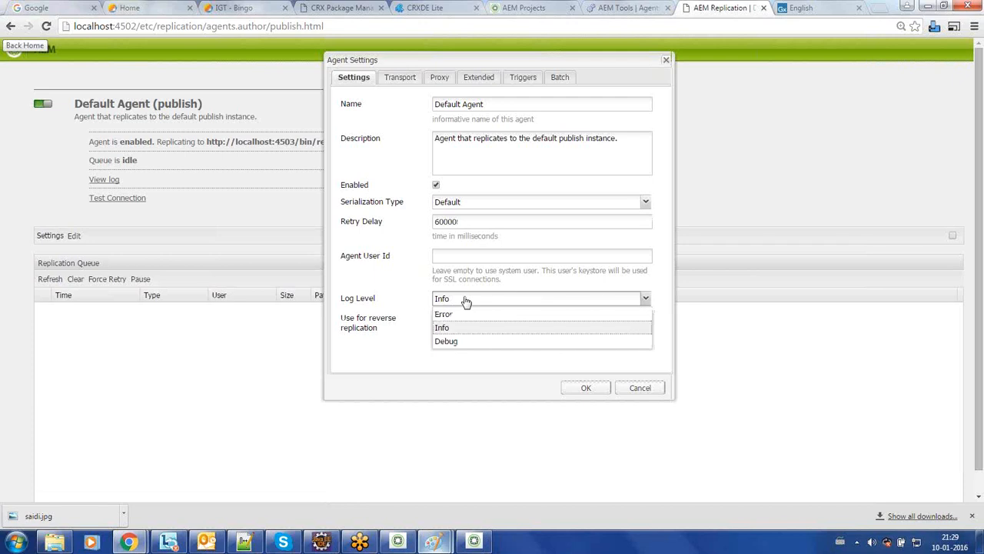
left_click(460, 301)
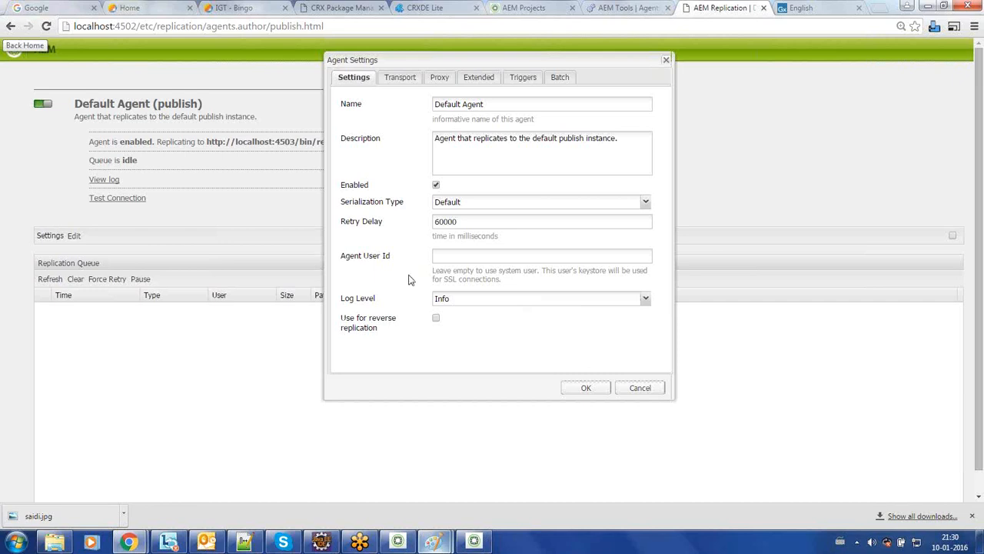
Step: On the Transport tab, replace the stored password with the publish server's admin password
left_click(410, 80)
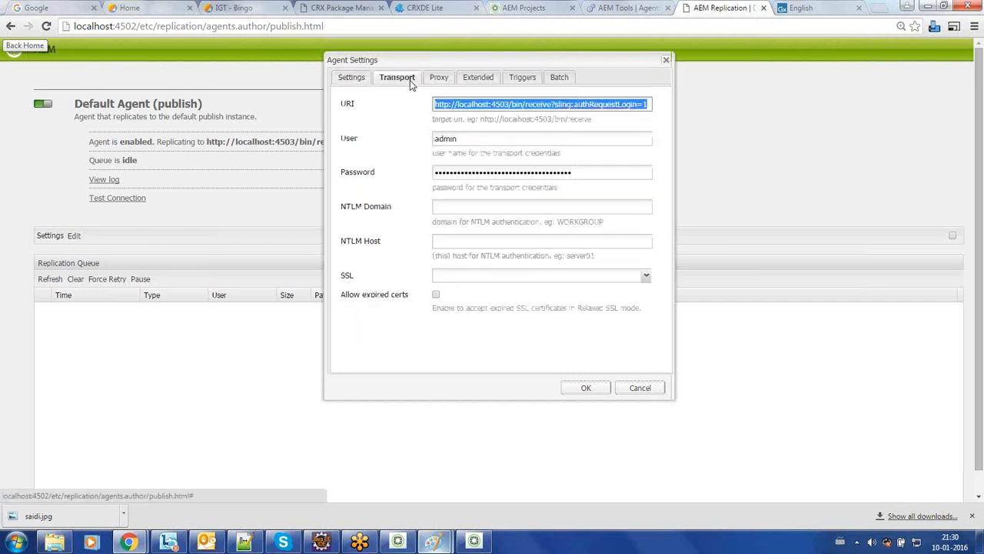
double_click(482, 104)
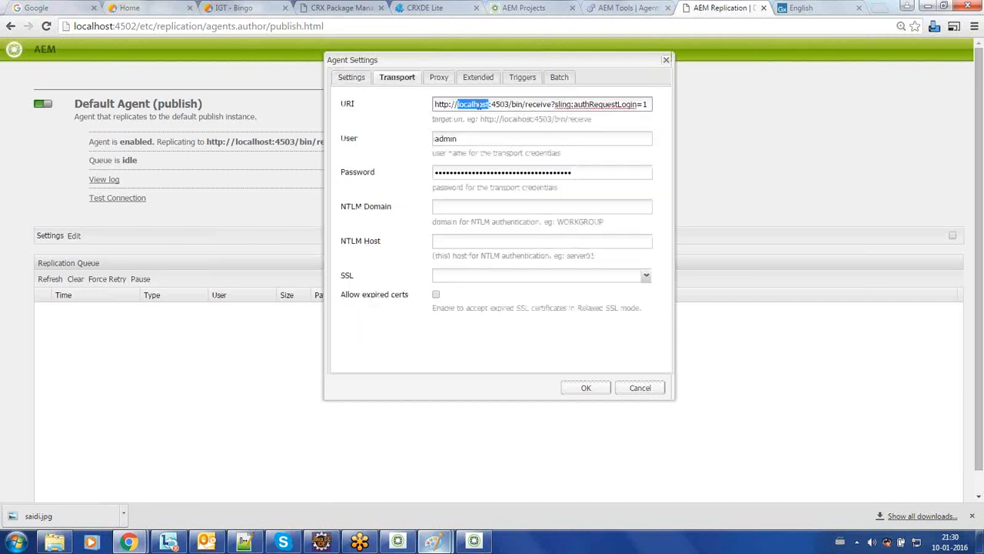
double_click(500, 104)
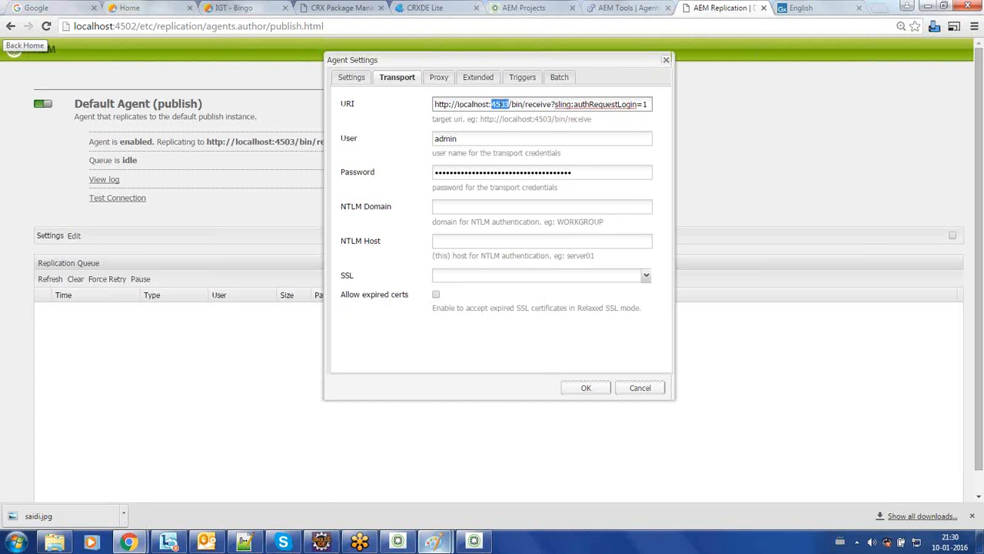
double_click(452, 137)
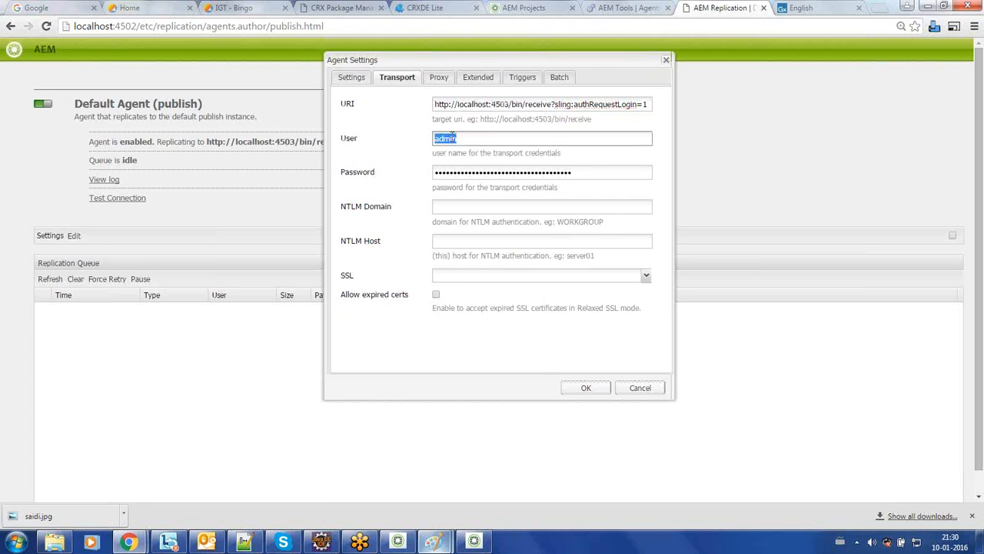
double_click(464, 172)
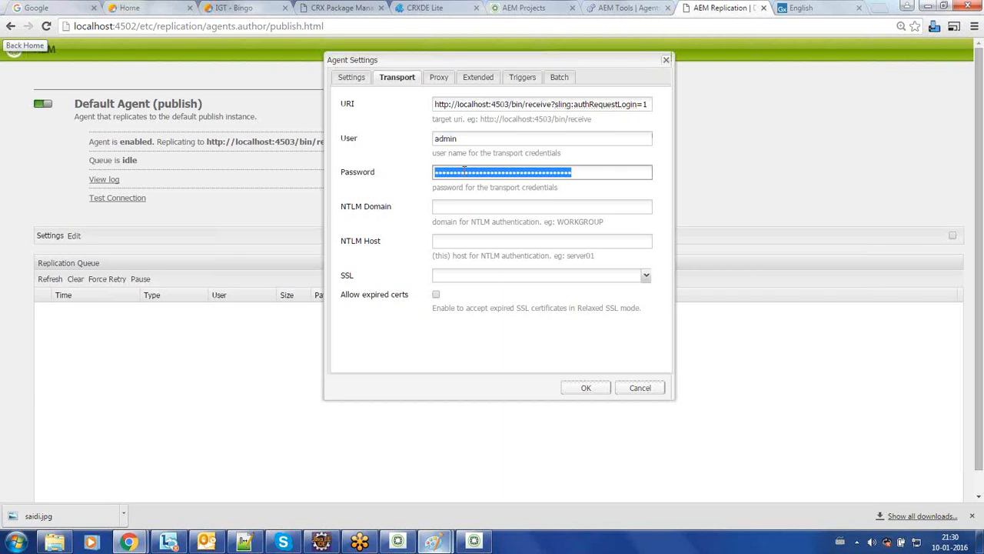
double_click(445, 138)
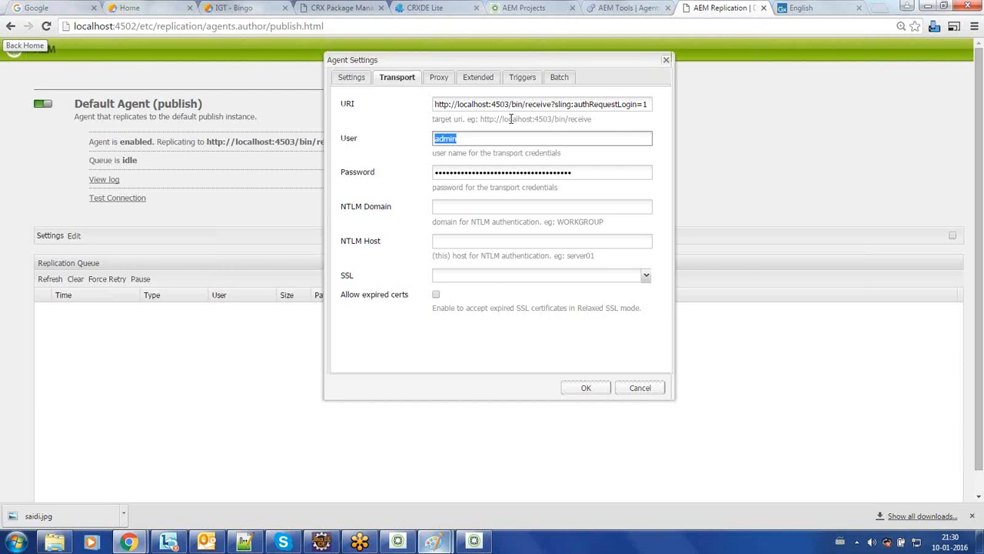
double_click(512, 171)
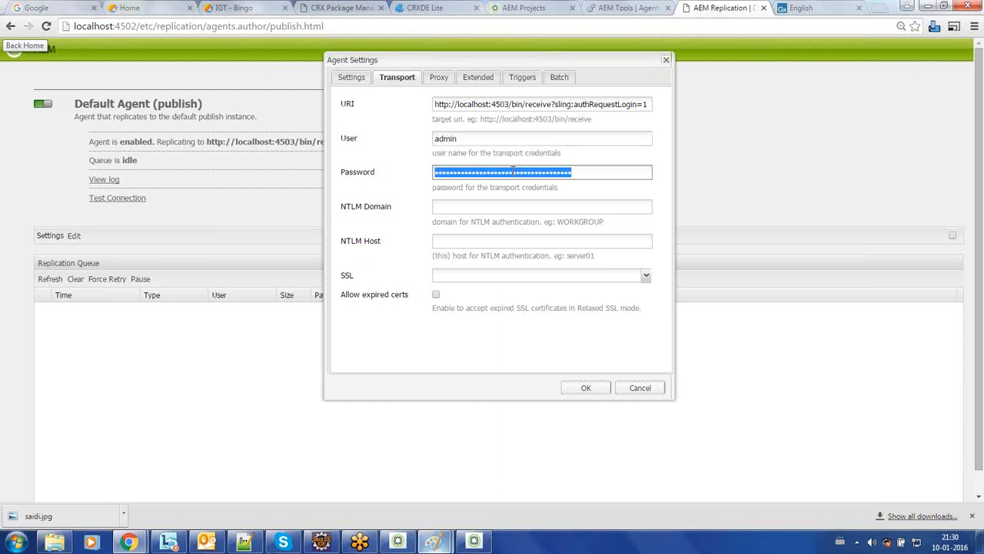
double_click(467, 138)
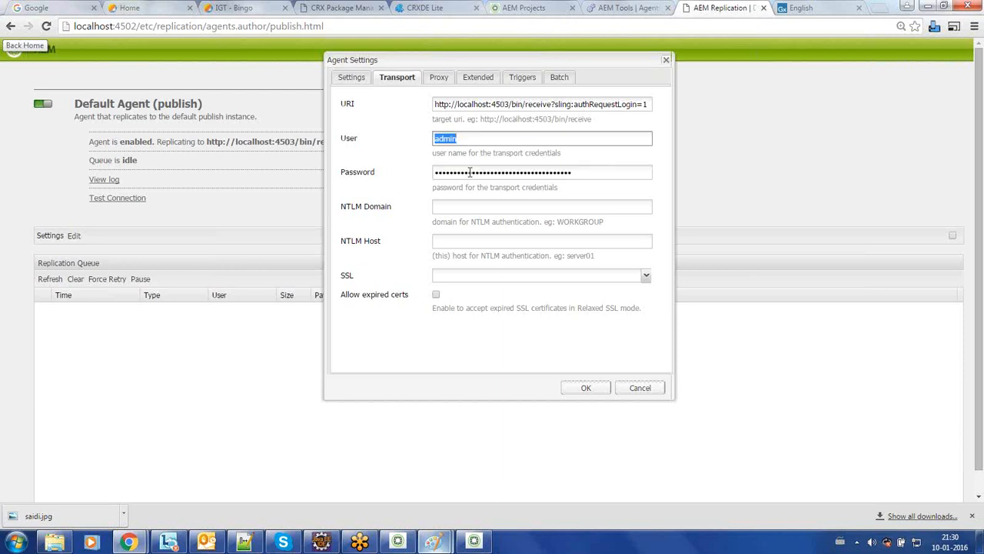
double_click(472, 174)
type("admin")
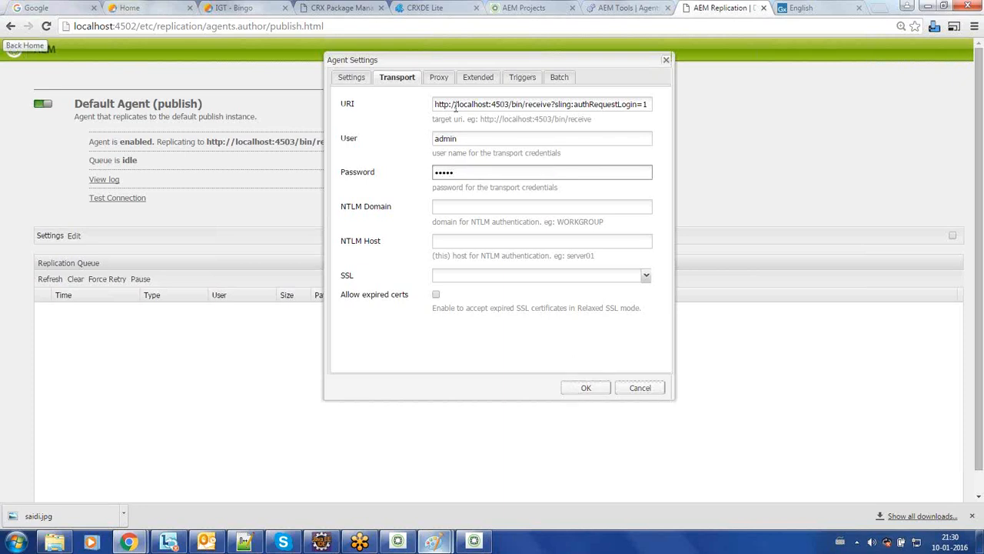
Step: Check the Proxy and Extended tabs, then save the agent settings with OK
left_click(437, 77)
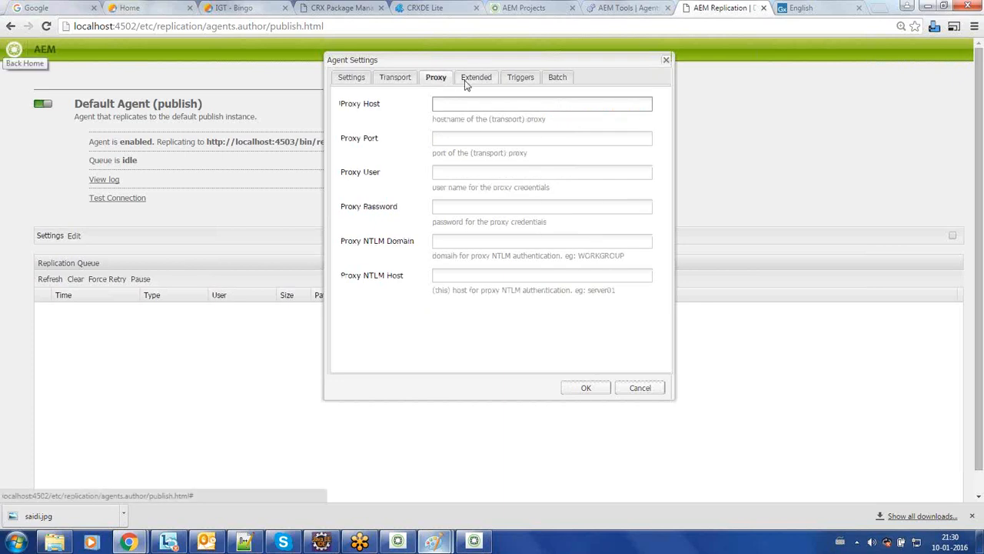
left_click(466, 82)
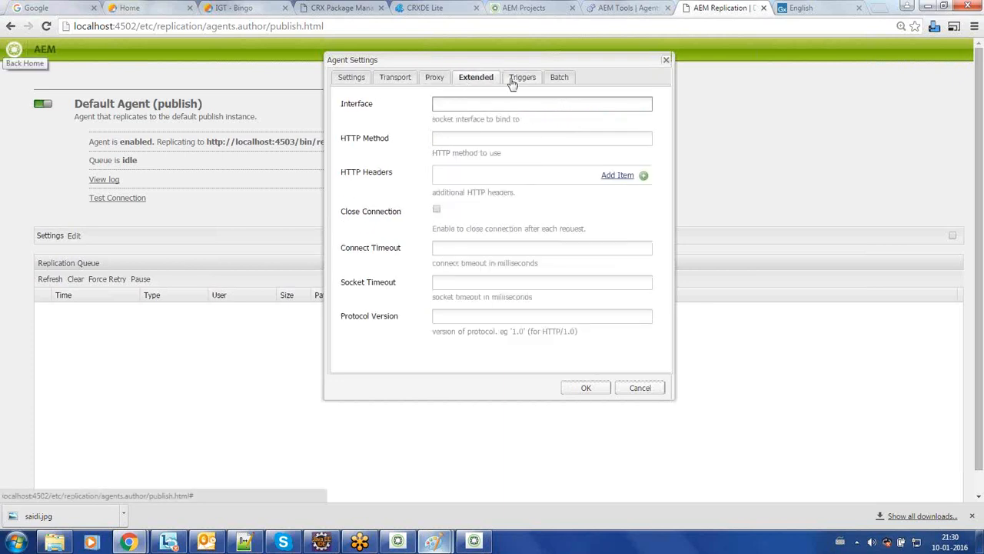
left_click(395, 79)
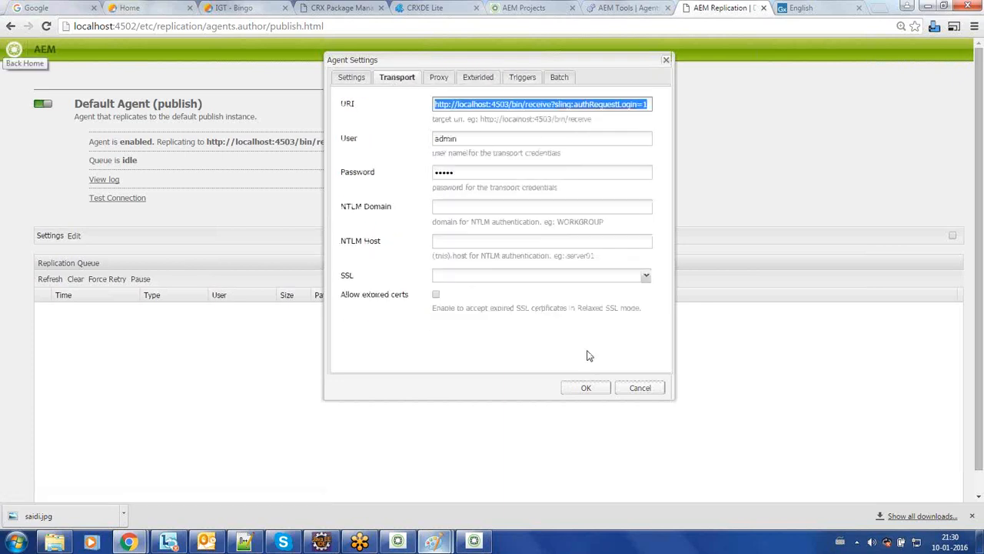
left_click(584, 389)
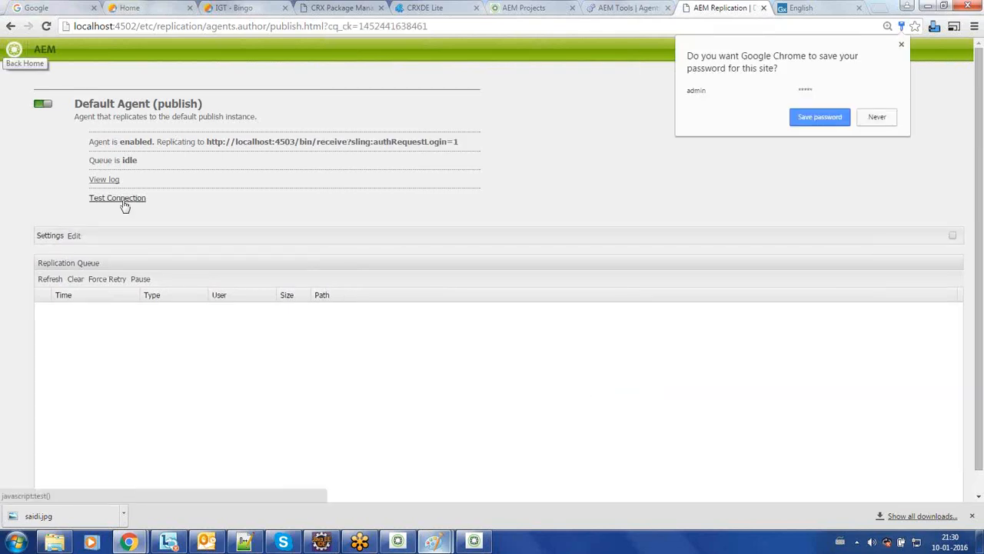
Step: Place the 4502 author and 4504 publish Quickstart windows next to each other
left_click(398, 541)
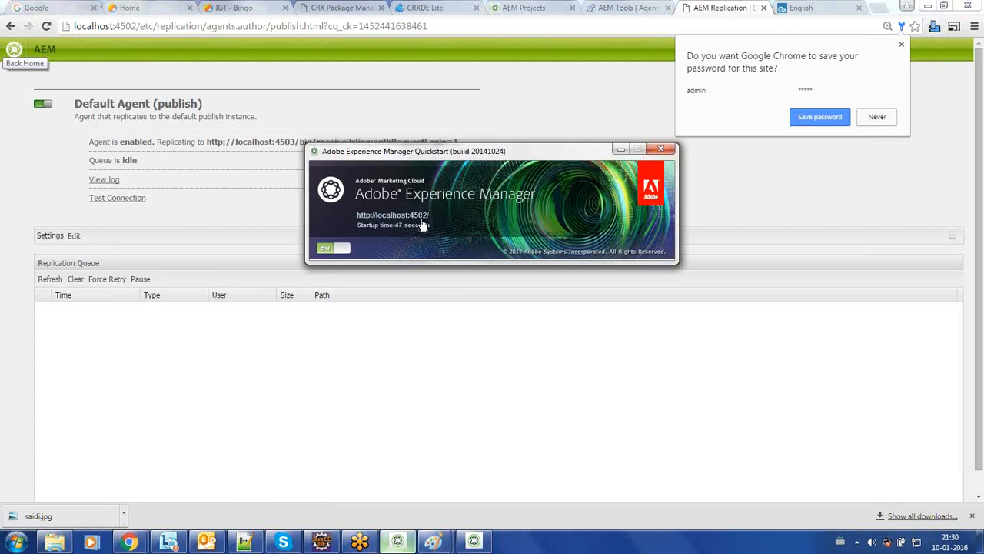
left_click(473, 542)
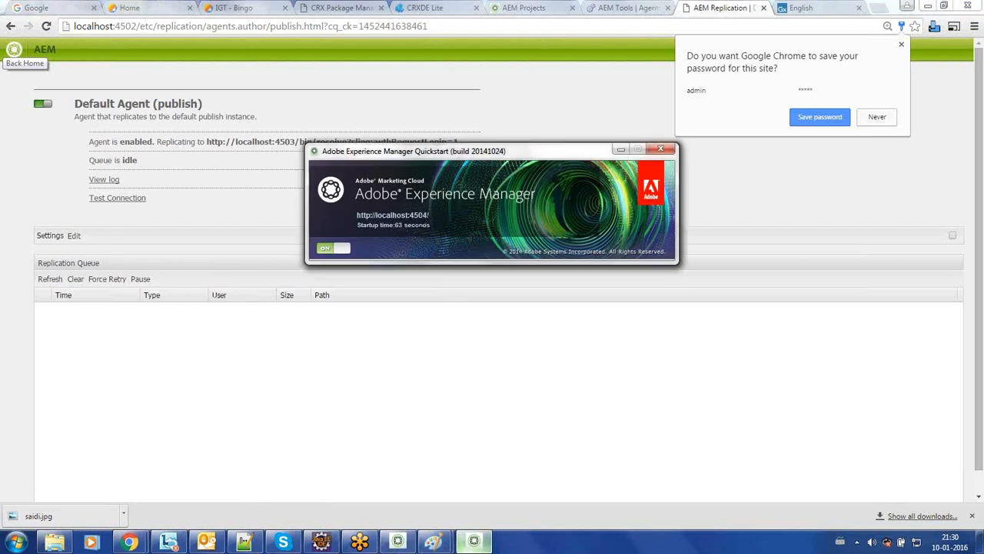
left_click(465, 540)
left_click_drag(500, 151, 724, 171)
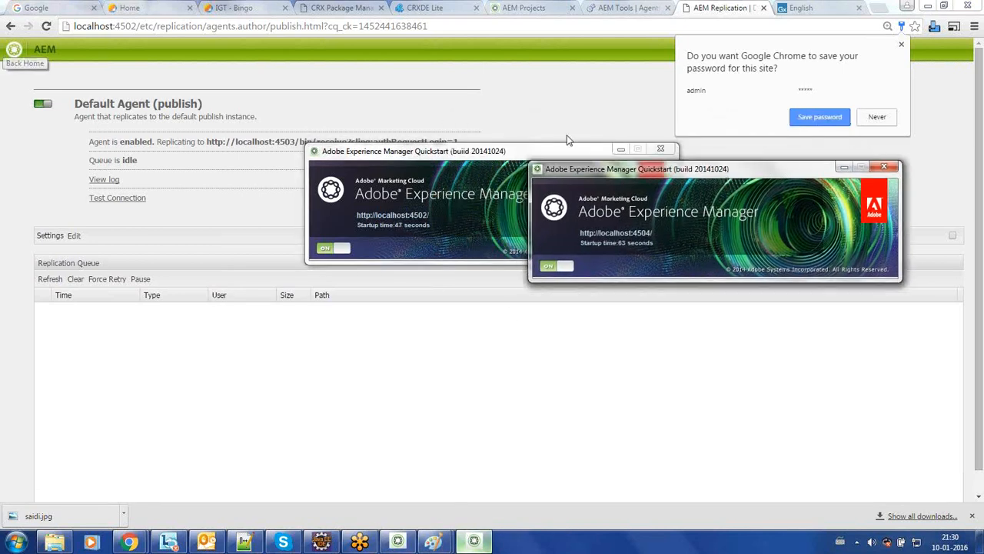
left_click_drag(506, 158, 275, 169)
left_click_drag(561, 174, 521, 168)
left_click(438, 542)
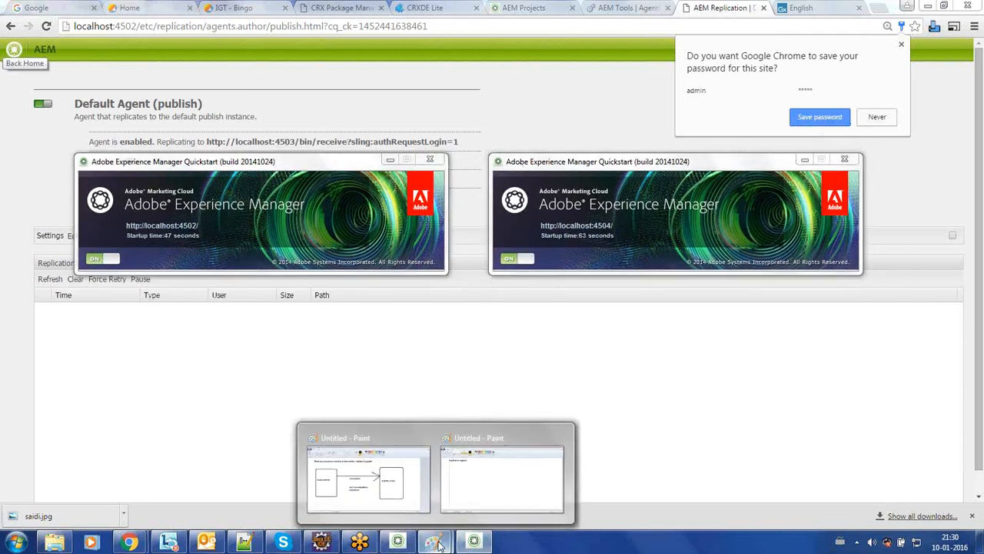
Step: Show the author-to-publish server diagram in Paint, then return to the Default Agent (publish) page
left_click(369, 481)
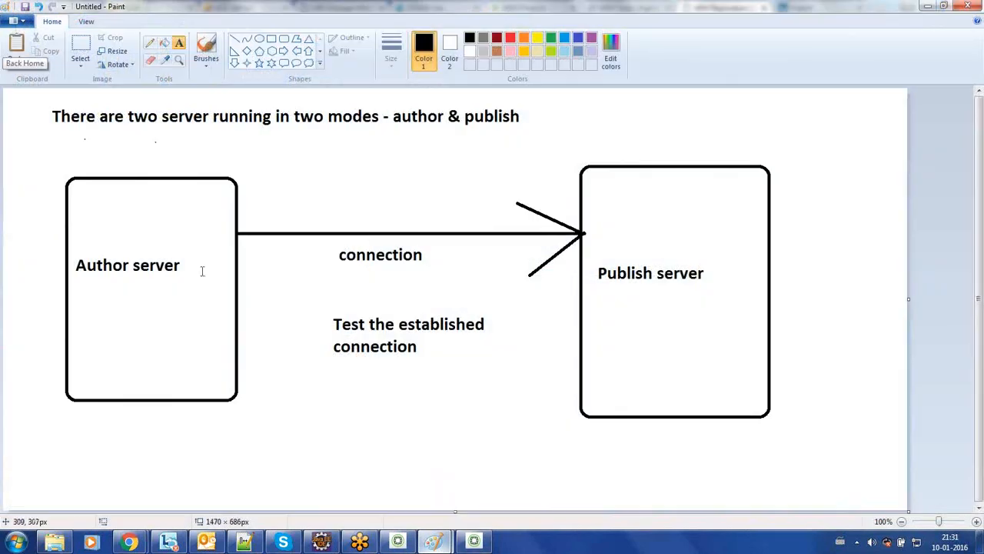
left_click(377, 244)
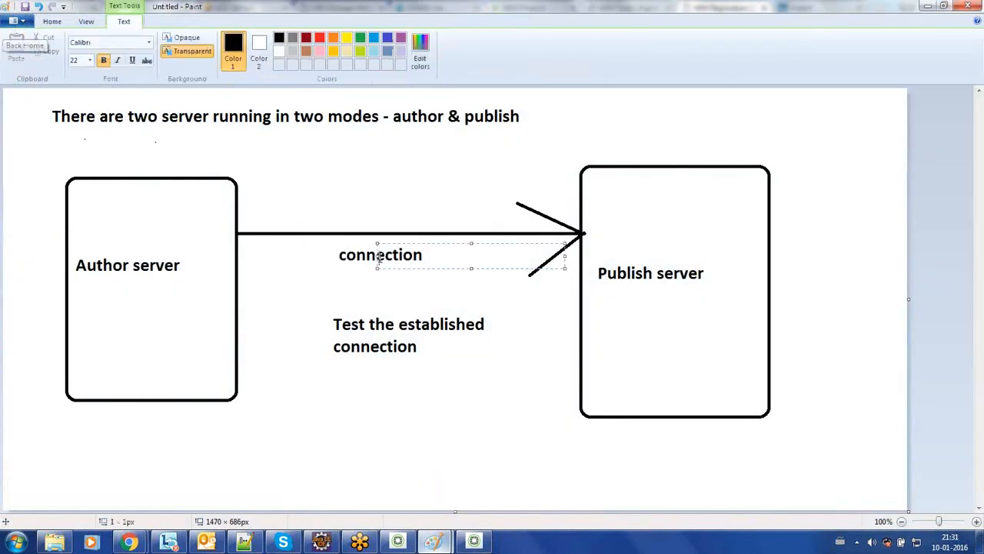
left_click(379, 358)
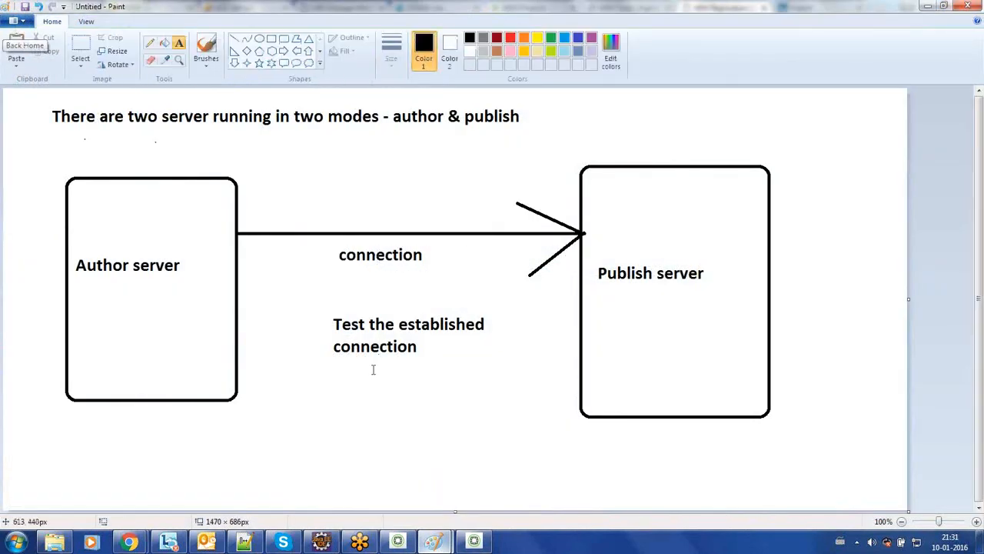
mouse_move(131, 542)
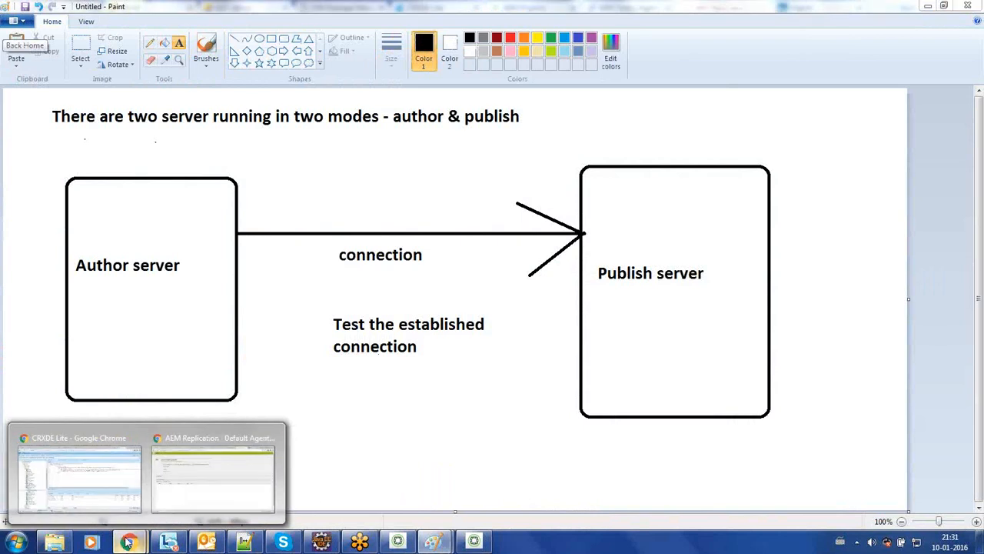
left_click(187, 498)
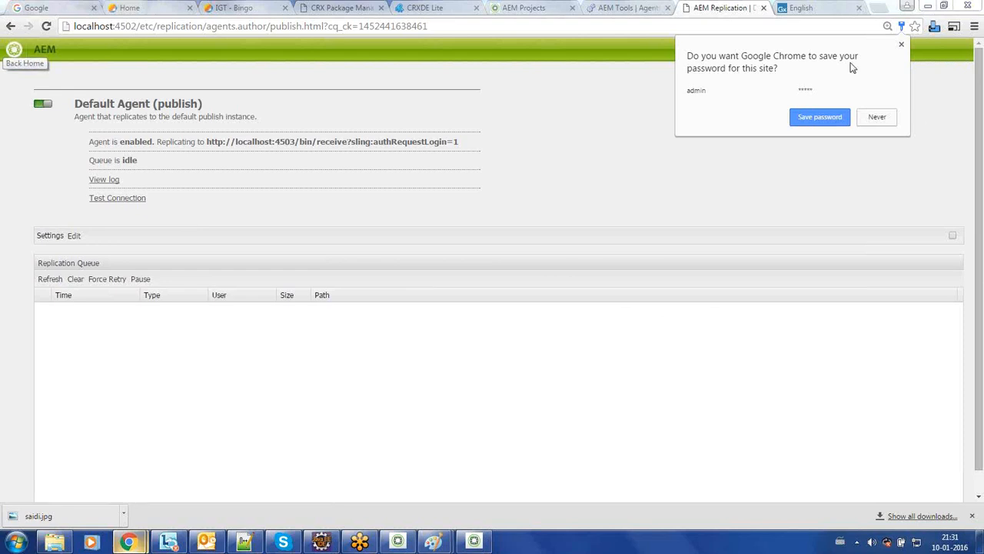
Step: Run Test Connection on the Default Agent (publish) and highlight the 'Connection refused: connect' error line
left_click(796, 120)
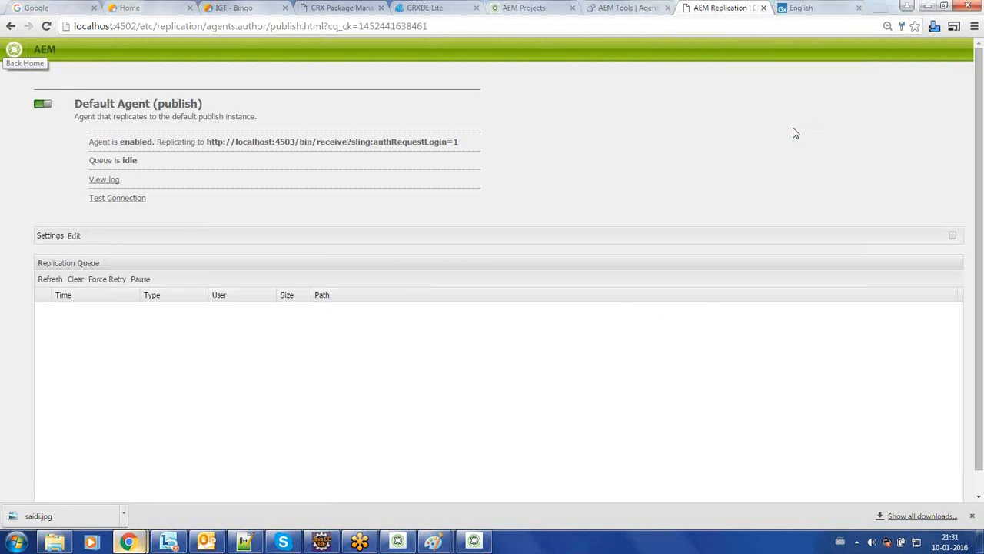
left_click(125, 200)
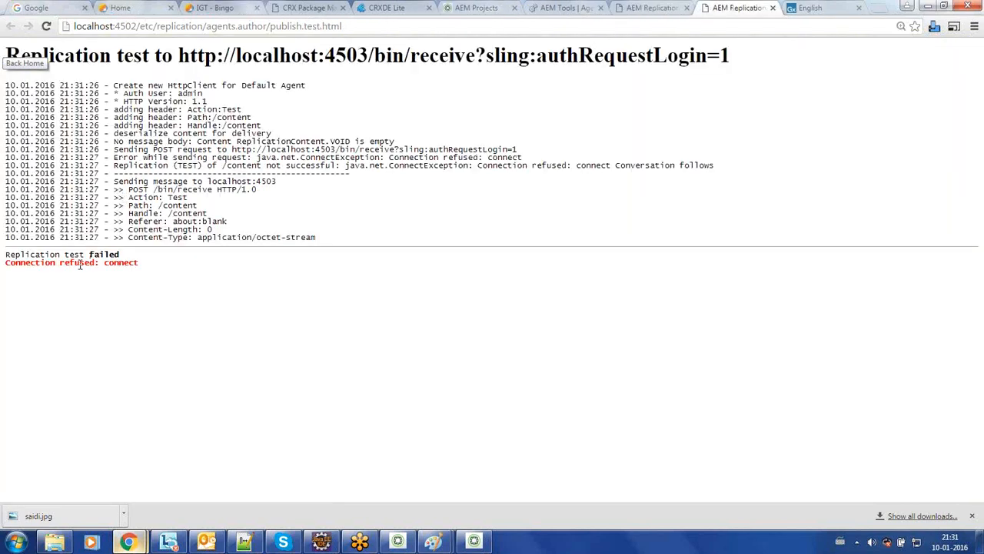
triple_click(79, 265)
left_click(125, 262)
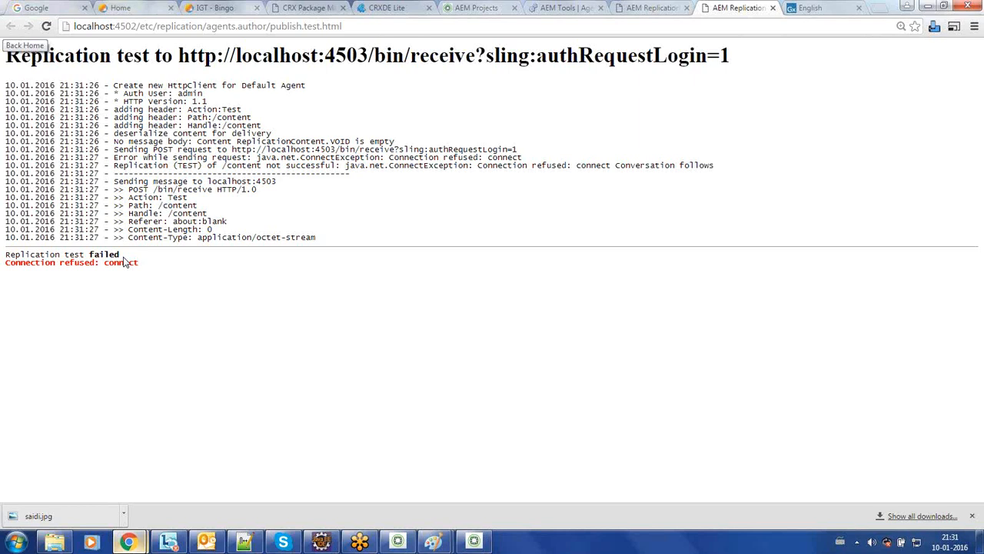
left_click(634, 11)
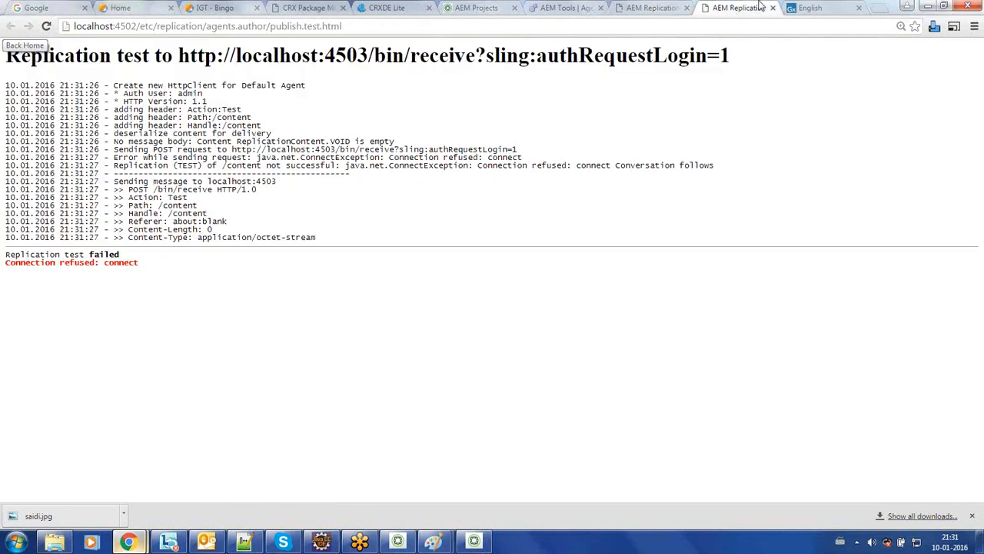
left_click(736, 8)
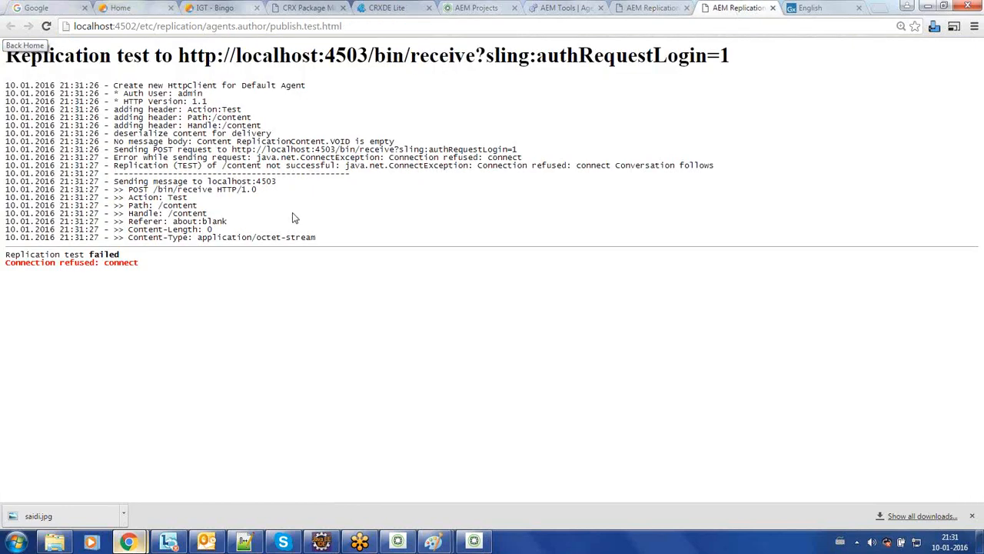
triple_click(67, 262)
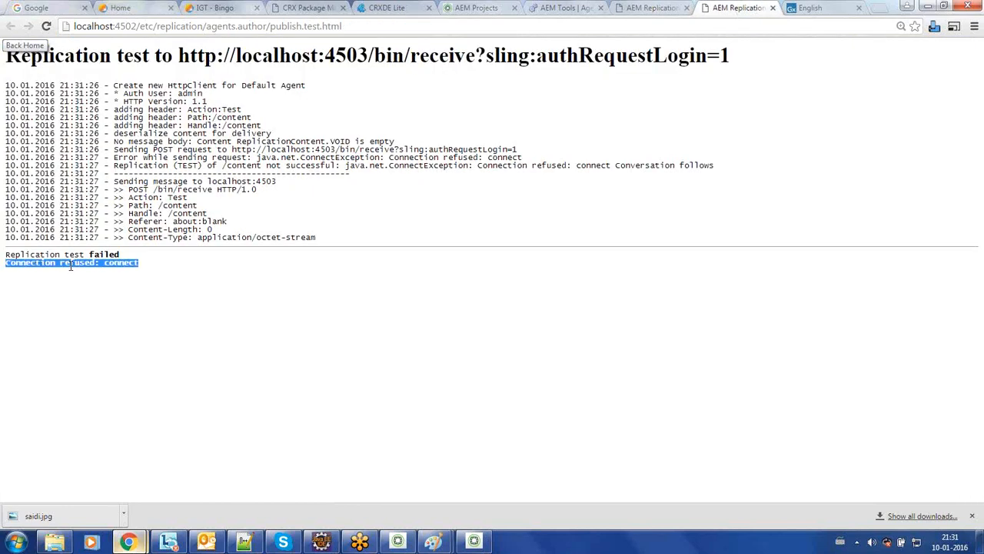
left_click(970, 428)
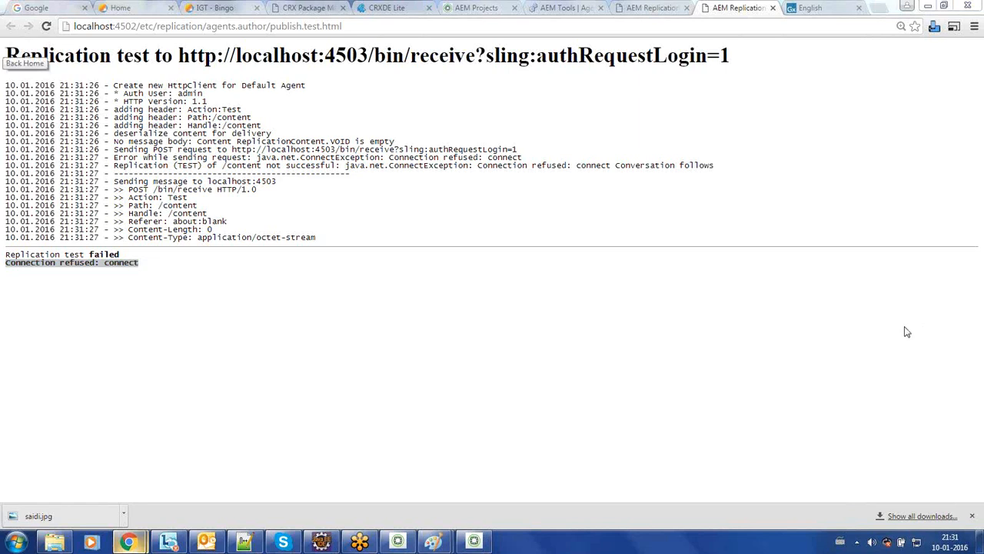
left_click(328, 290)
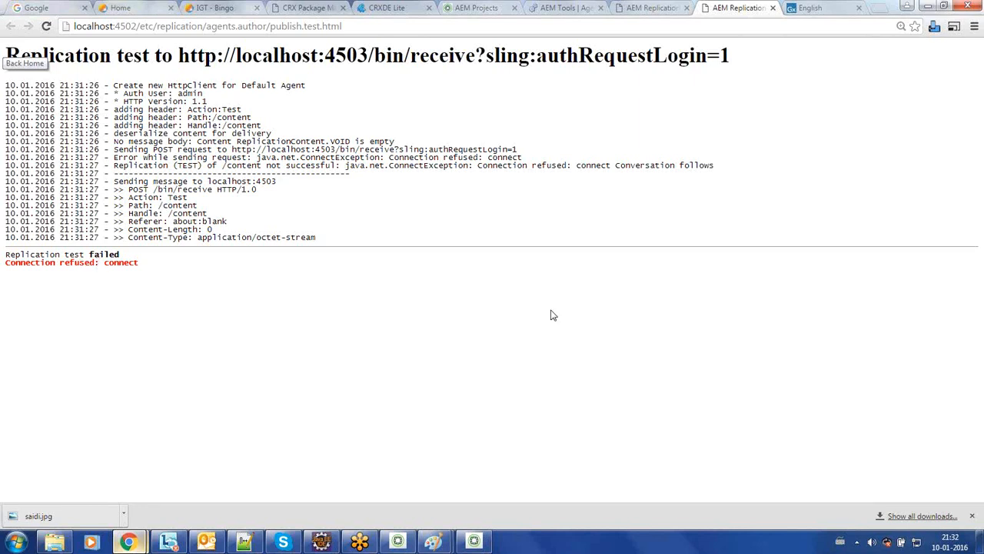
Step: Load localhost:4504/projects.html to open the Projects console, then return to the replication test log
left_click(811, 8)
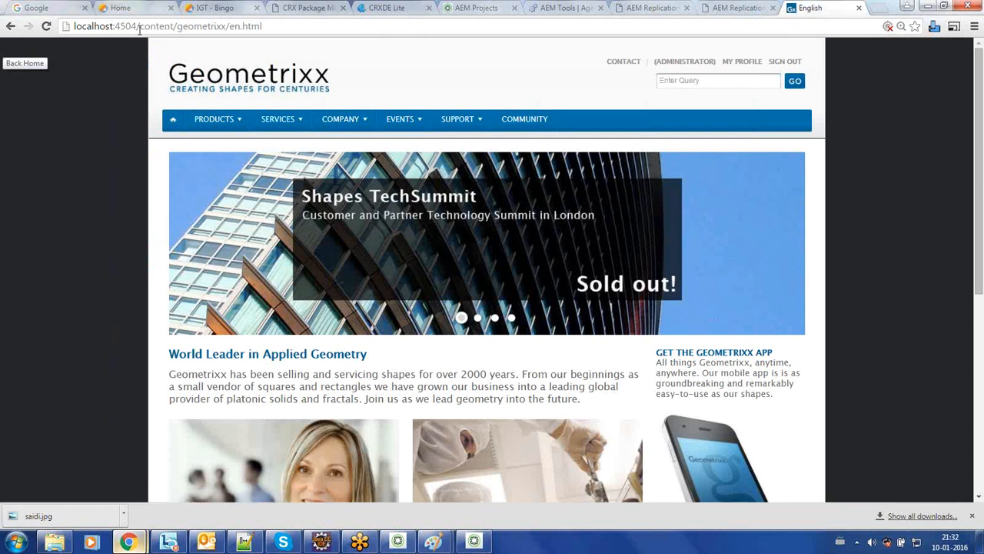
left_click_drag(143, 26, 330, 44)
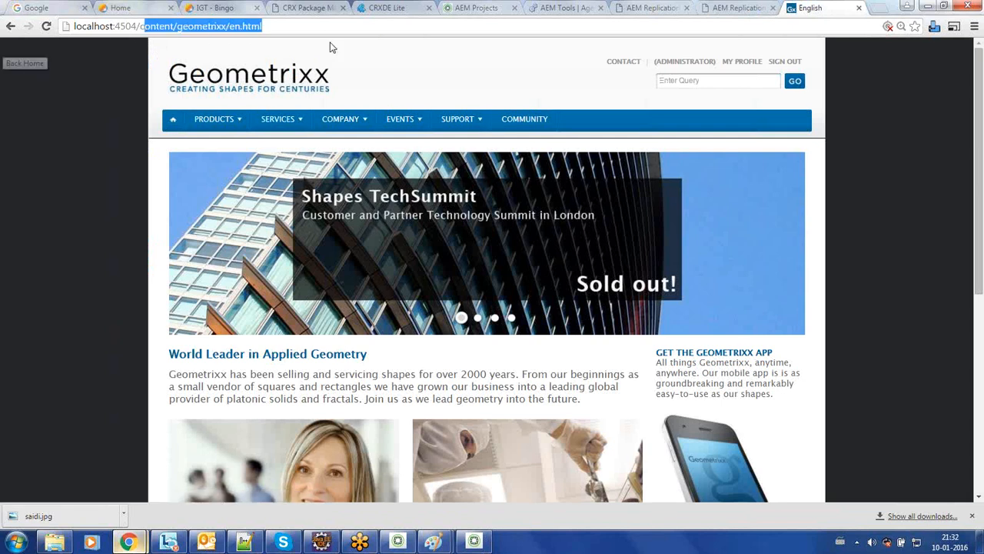
key("BackSpace")
type("p")
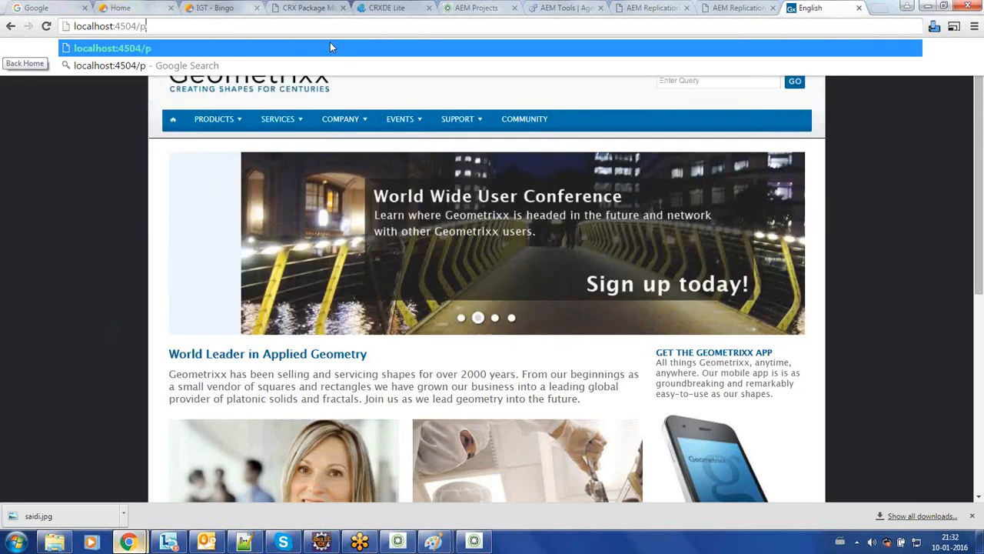
type("rojects.html")
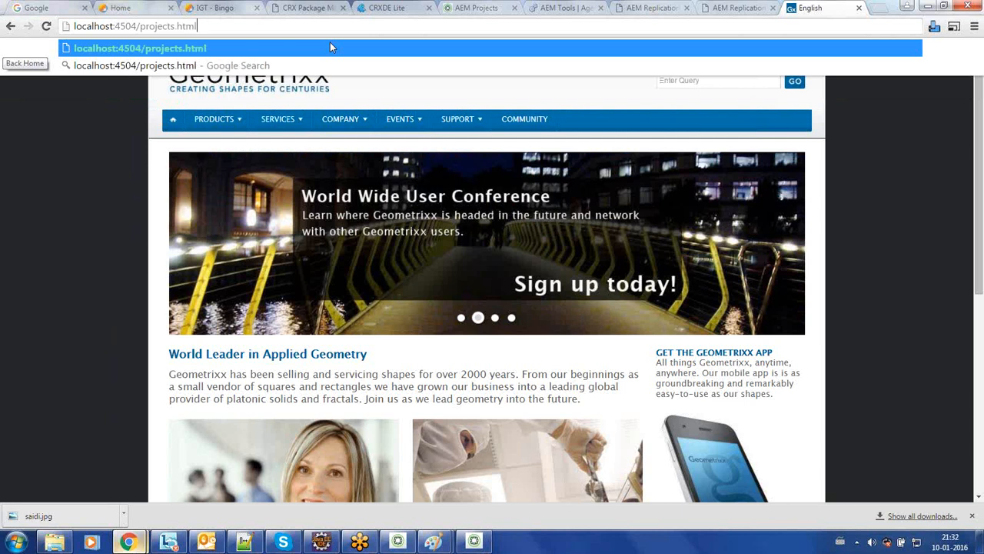
key("Return")
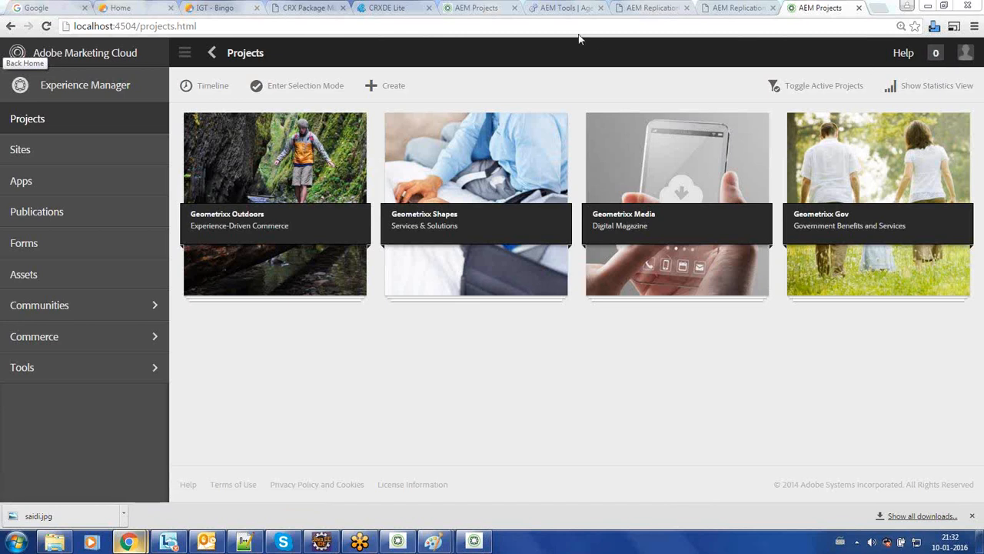
double_click(130, 26)
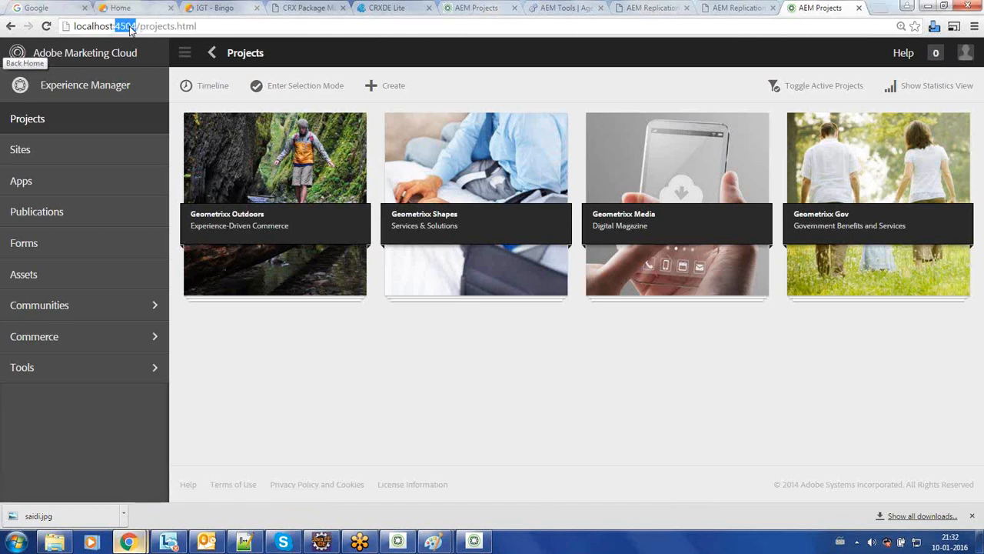
left_click(952, 269)
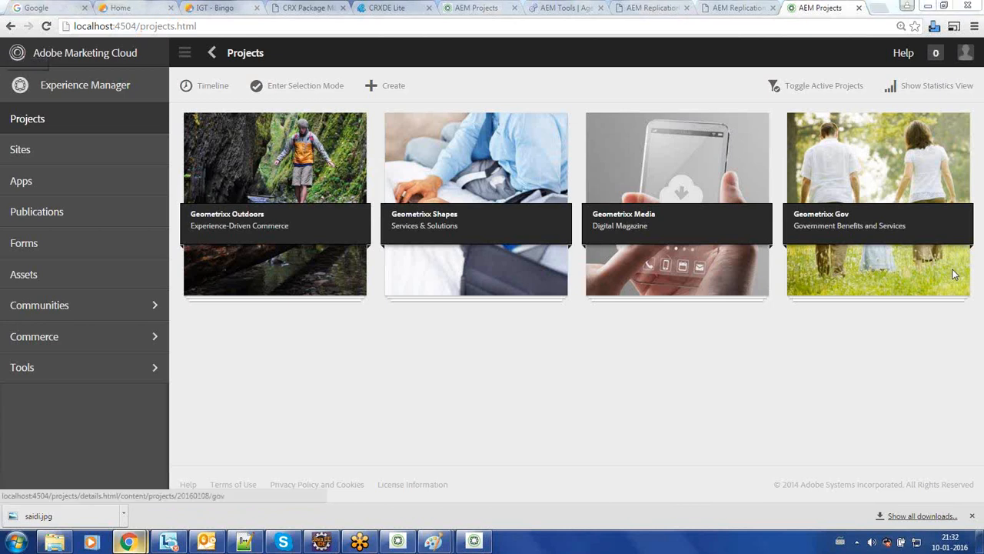
left_click(718, 7)
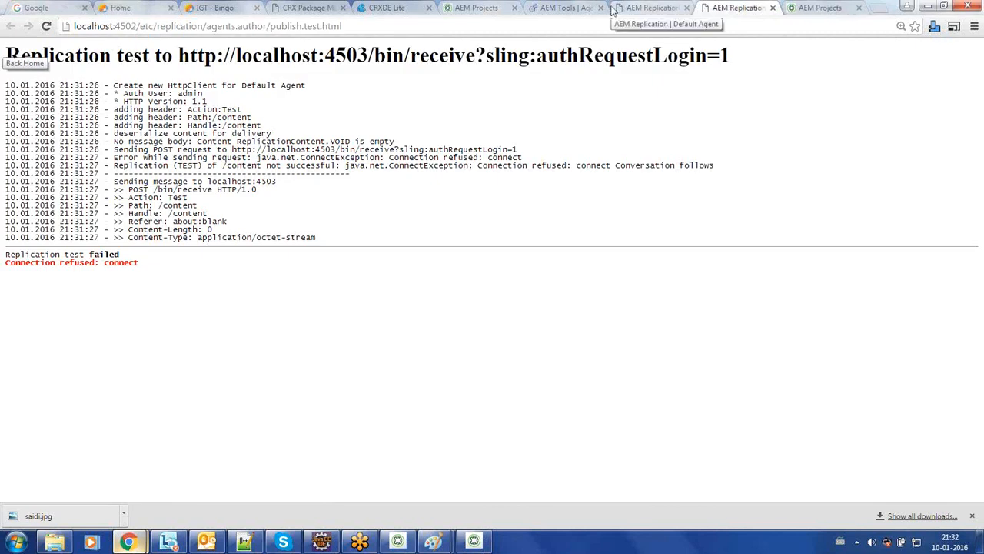
Step: Change the Default Agent's transport URI port from 4503 to 4504, save it, and close the outdated test log
left_click(653, 9)
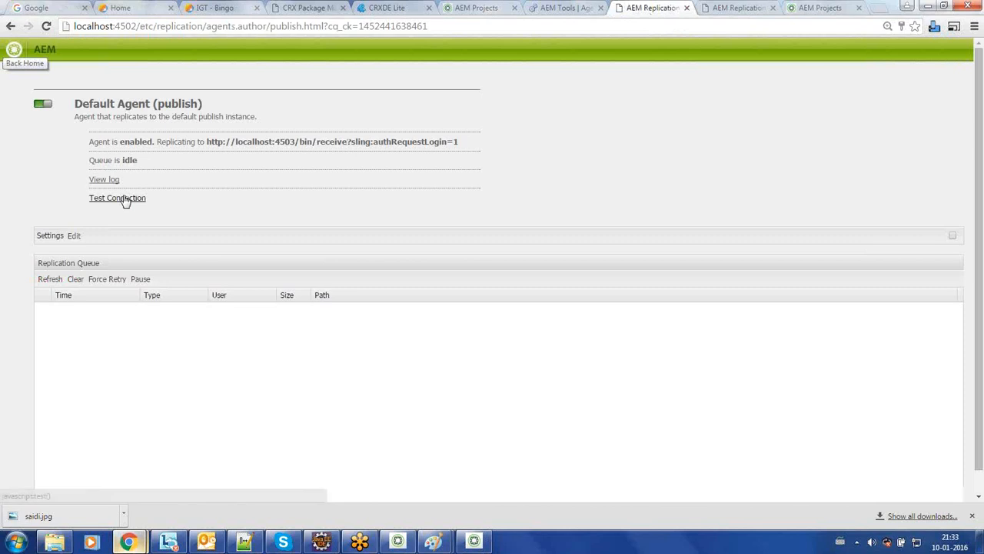
left_click(74, 237)
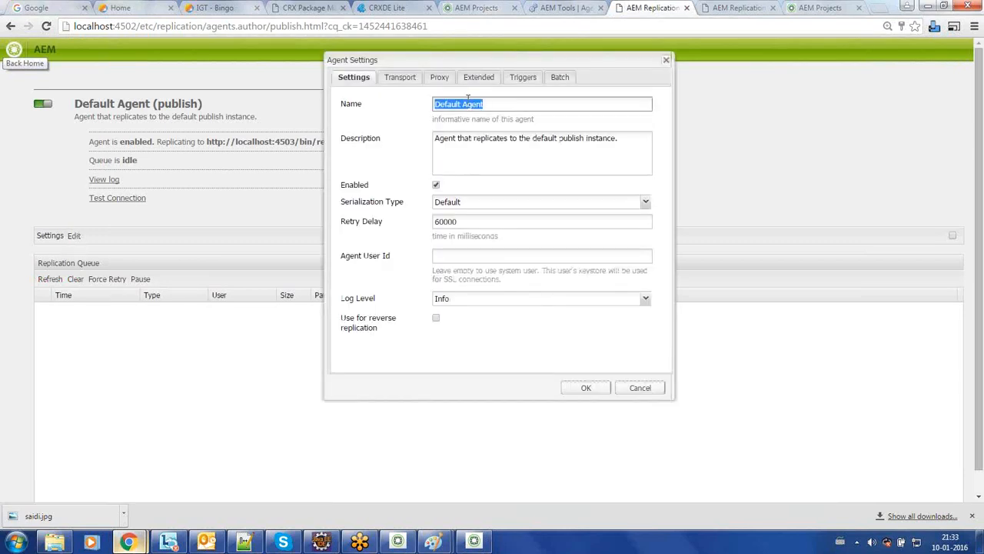
left_click(398, 77)
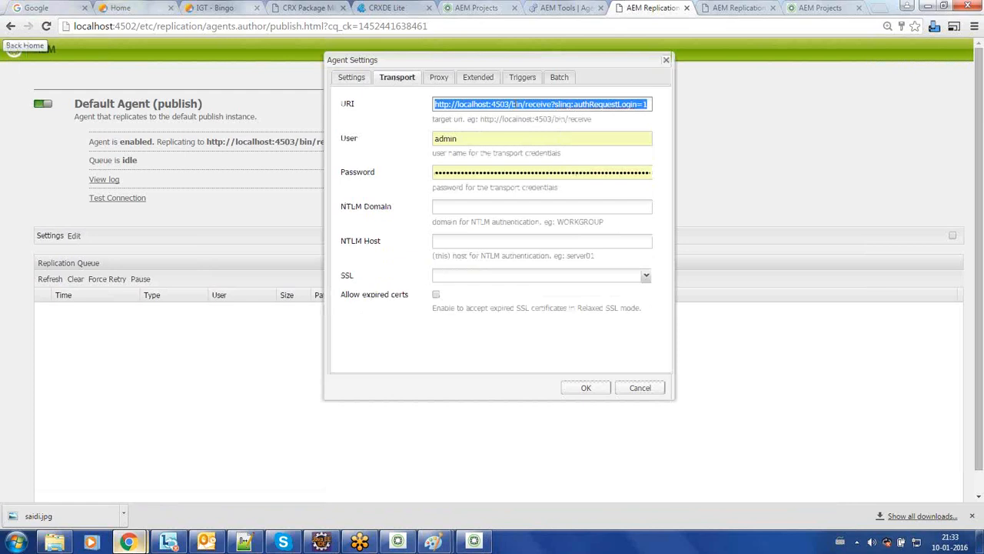
left_click(505, 104)
double_click(505, 106)
left_click(510, 105)
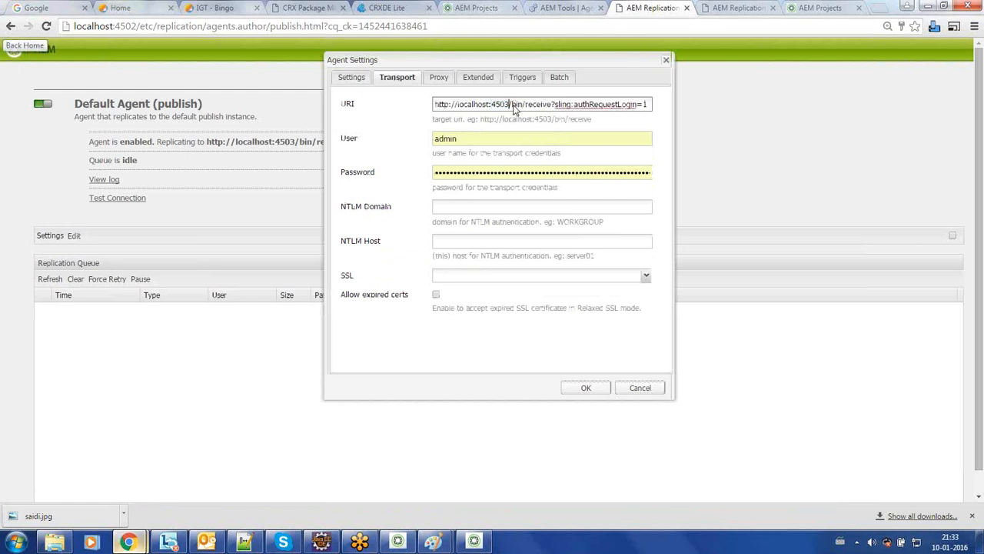
key("BackSpace")
type("4")
left_click(584, 389)
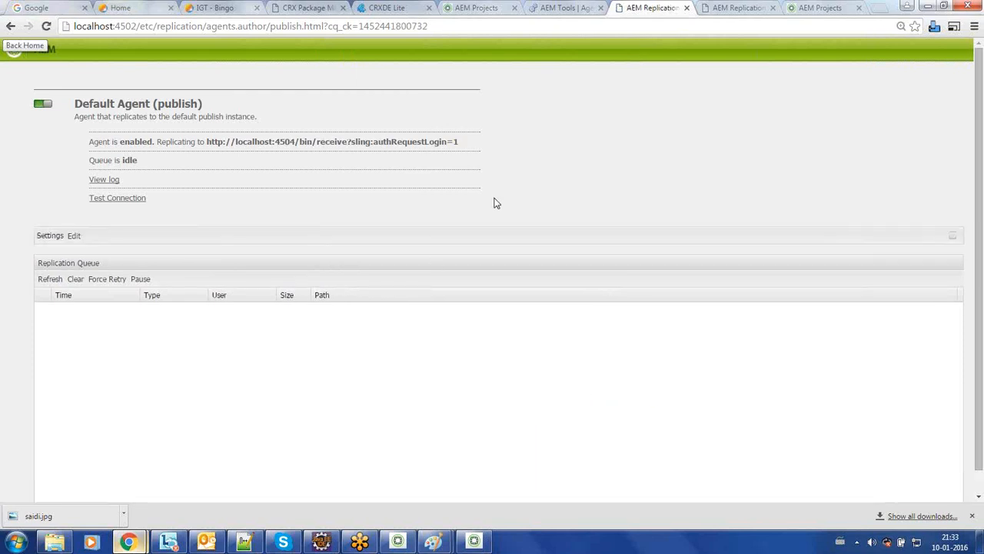
left_click(754, 10)
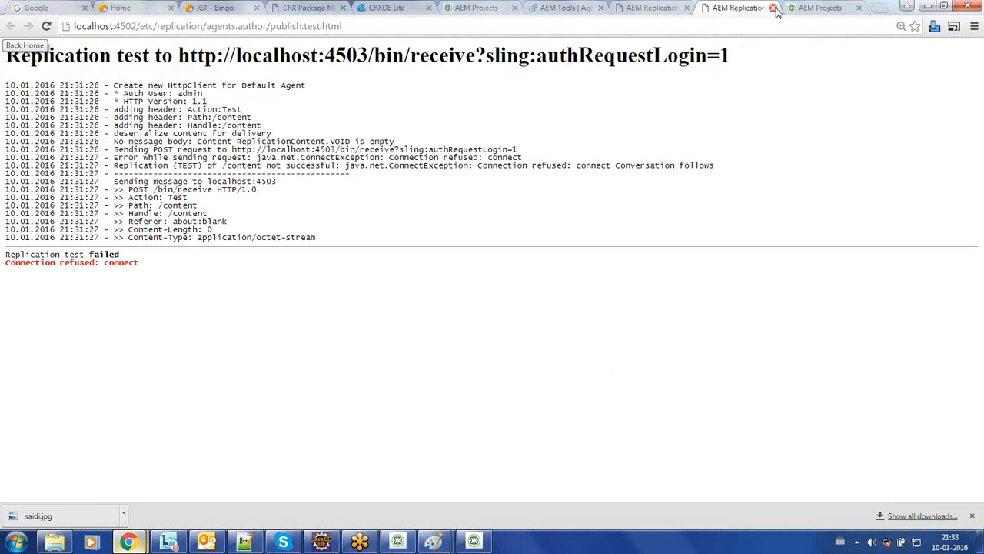
left_click(772, 8)
Step: Rerun the Default Agent (publish) connection test and confirm 'Replication test succeeded' against localhost:4504
left_click(661, 8)
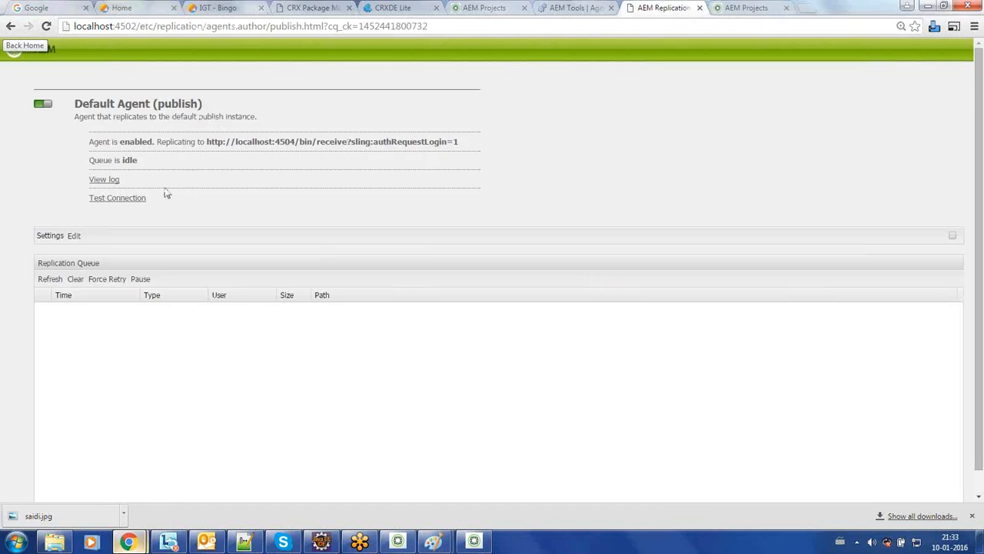
left_click(131, 200)
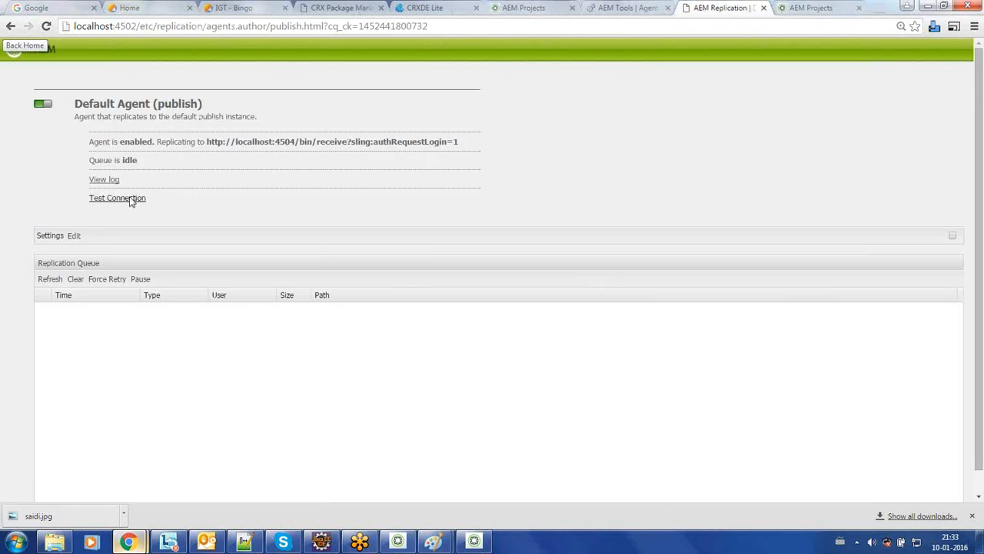
double_click(112, 345)
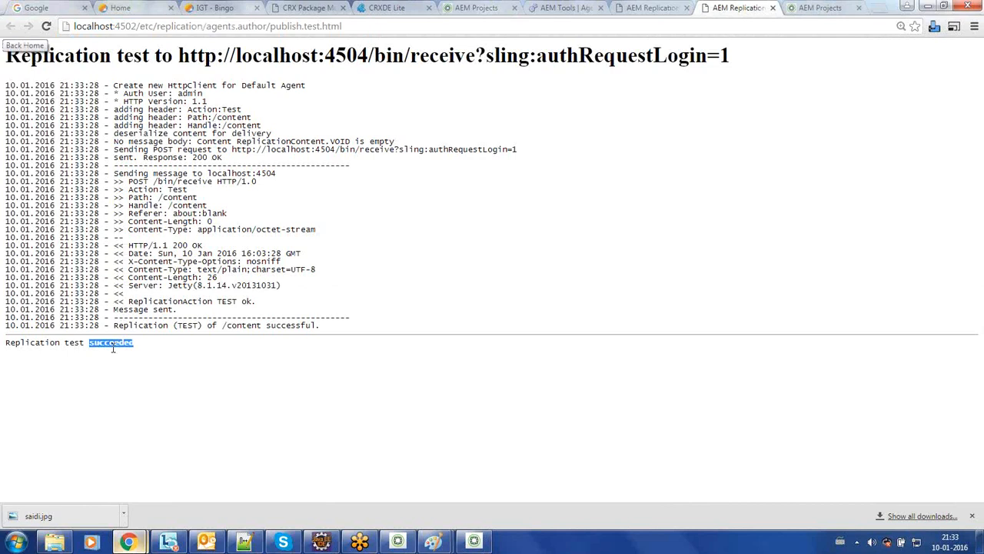
left_click(113, 348)
left_click(665, 7)
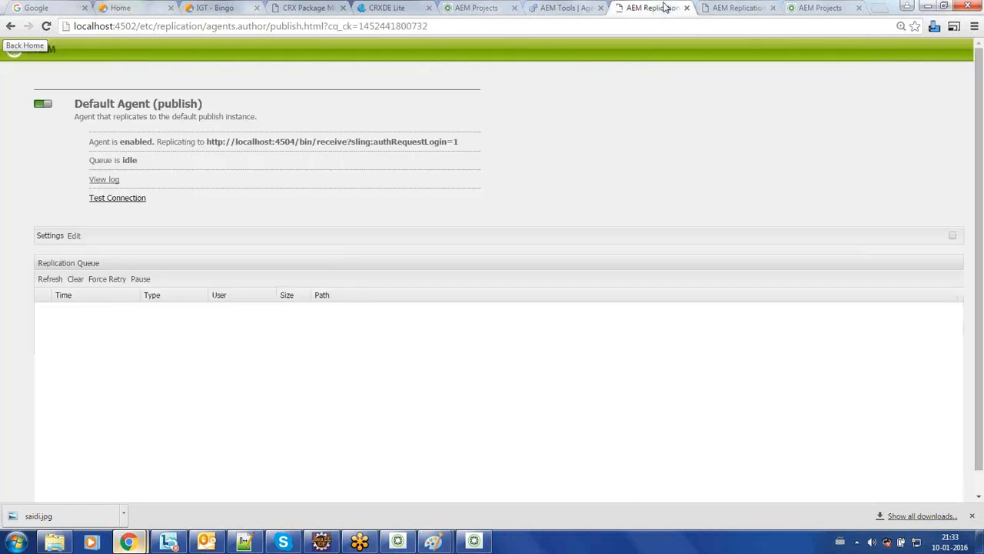
Step: Bring the server diagram forward, discard its empty text box, and launch a blank Paint with mspaint
mouse_move(434, 544)
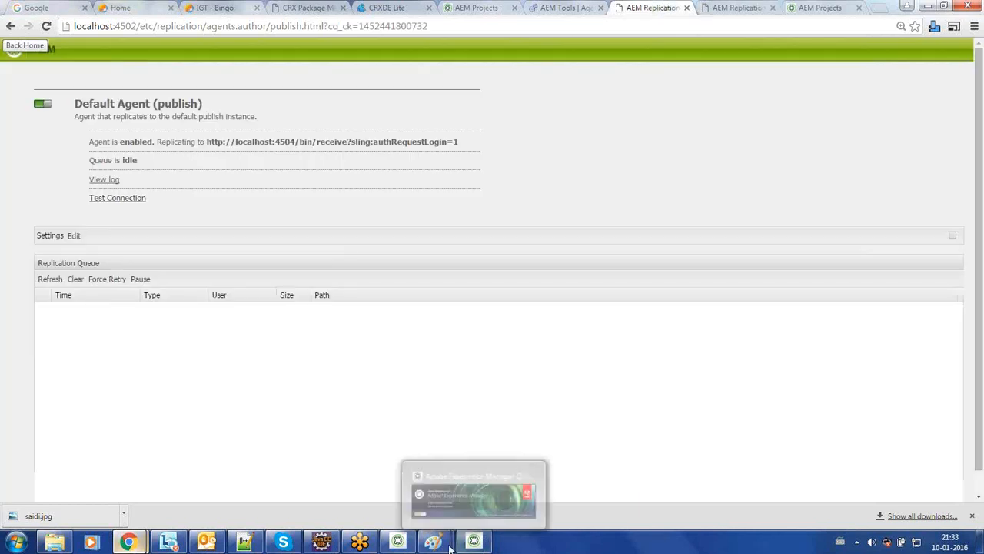
left_click(385, 485)
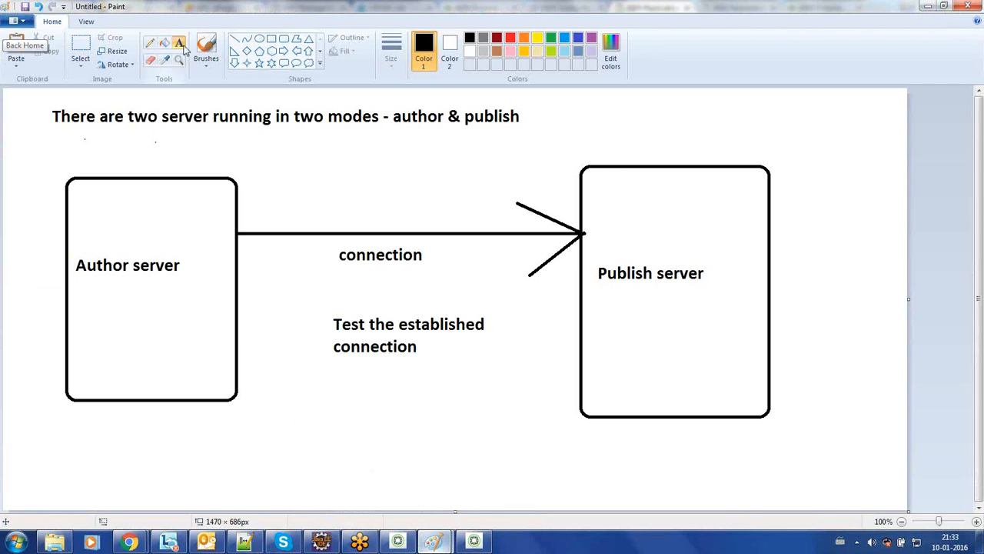
left_click(123, 404)
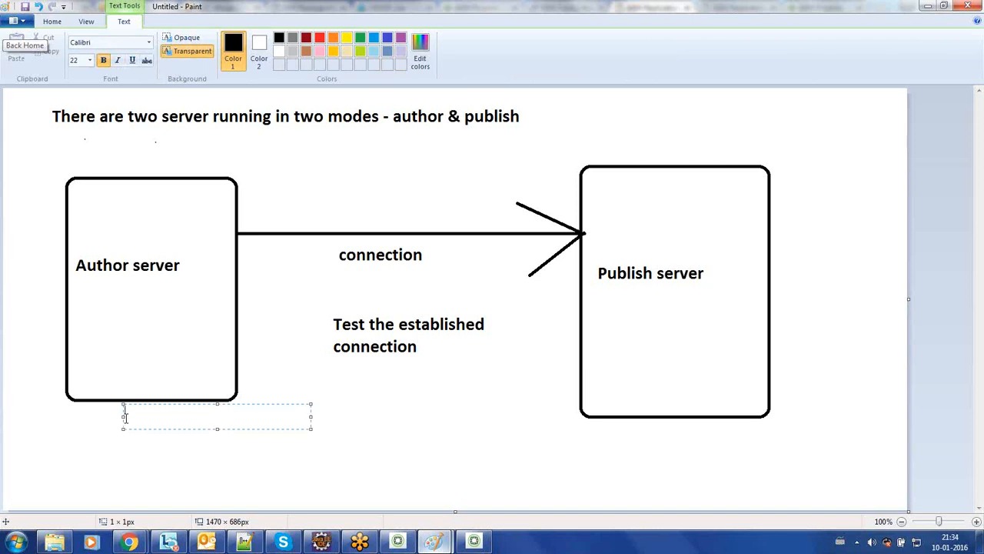
left_click(185, 484)
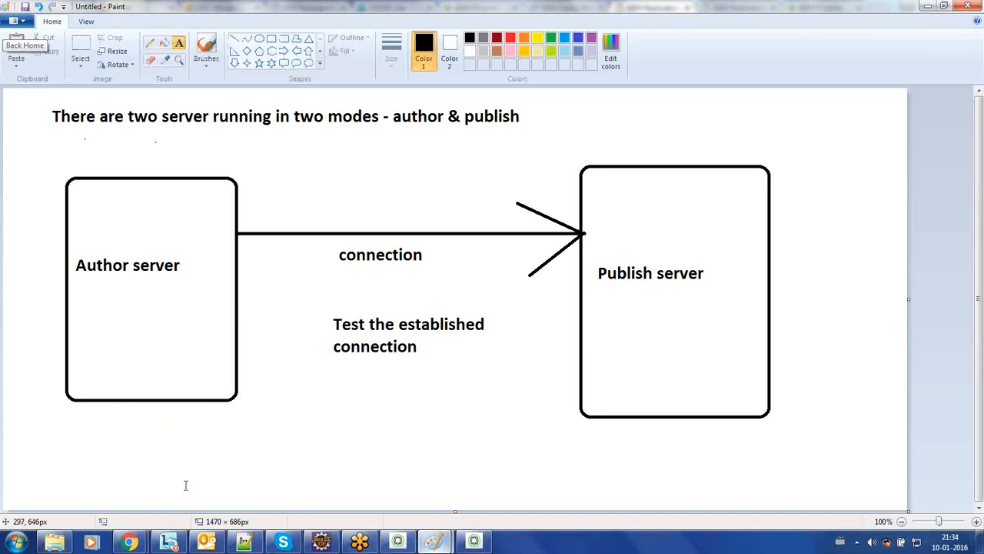
mouse_move(142, 542)
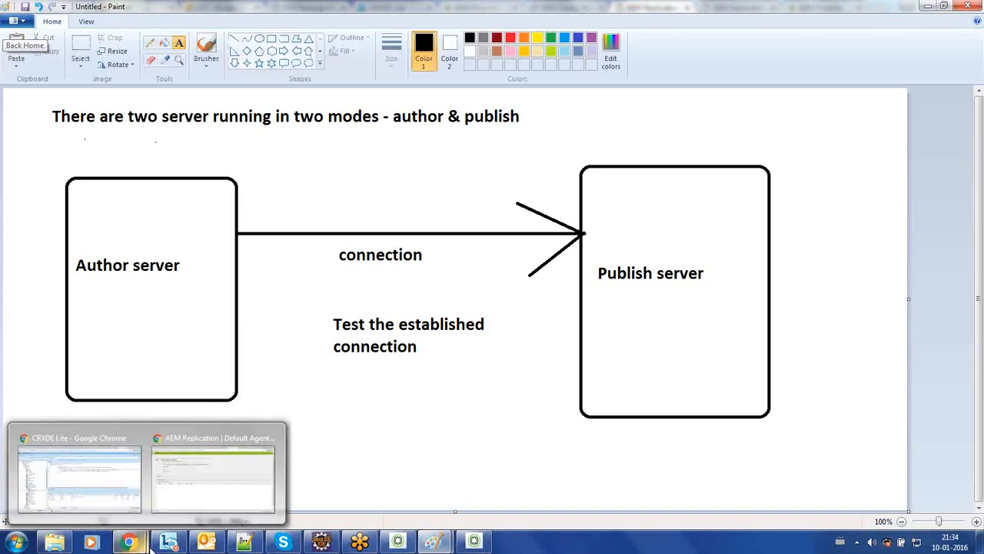
key("super+r")
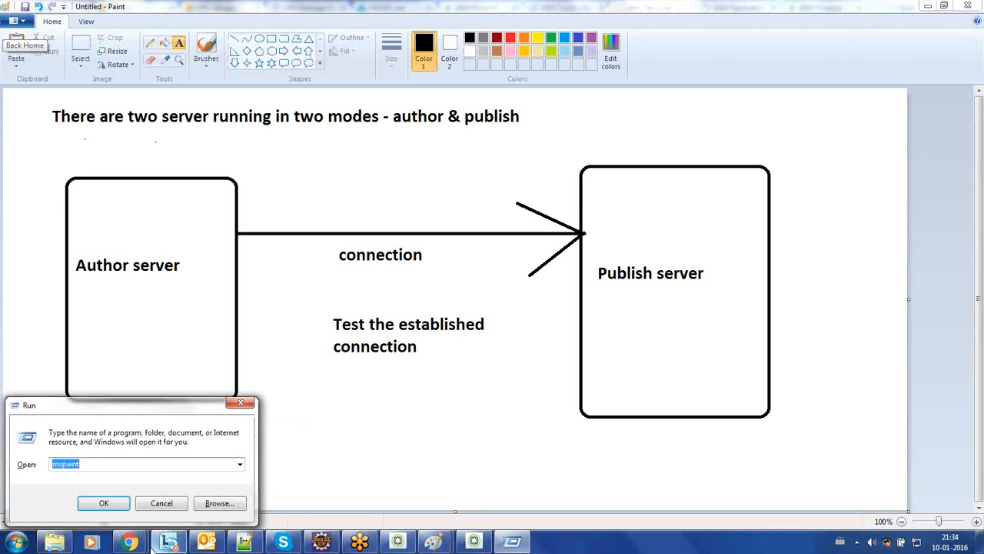
key("Return")
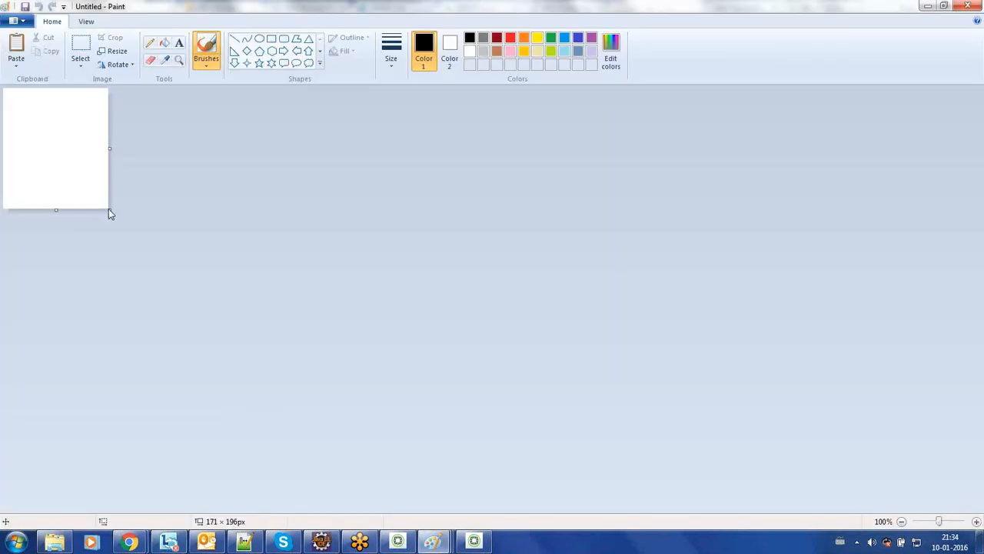
Step: Enlarge the canvas and type 'Below are the ways to move content from author server to publish server.'
left_click_drag(109, 209, 981, 547)
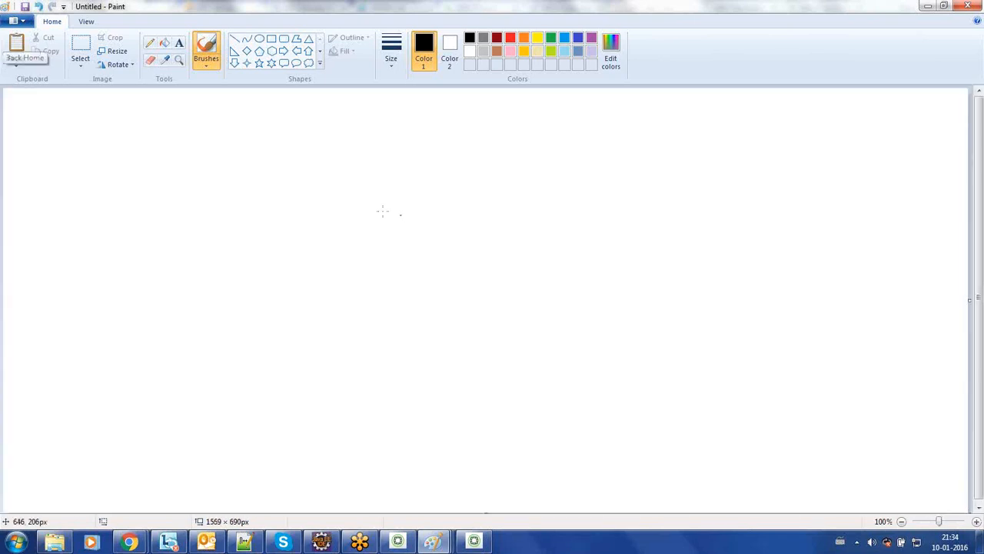
left_click(179, 43)
left_click(90, 108)
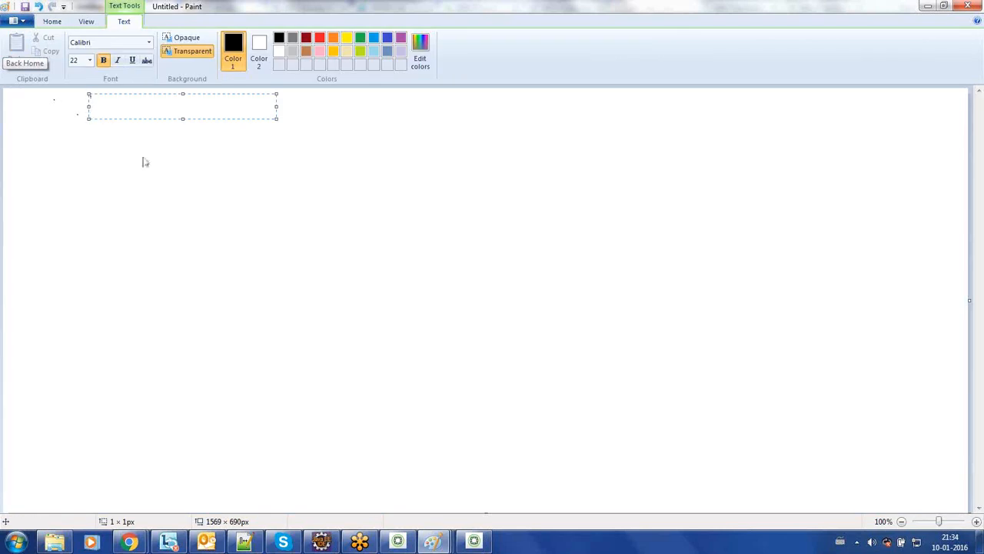
left_click_drag(276, 118, 802, 506)
type("Below")
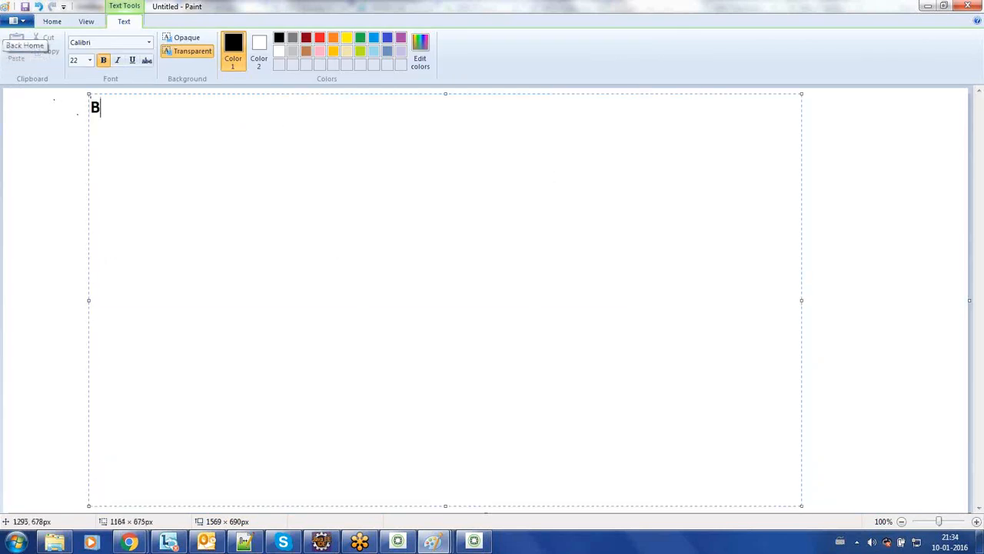
type("e ")
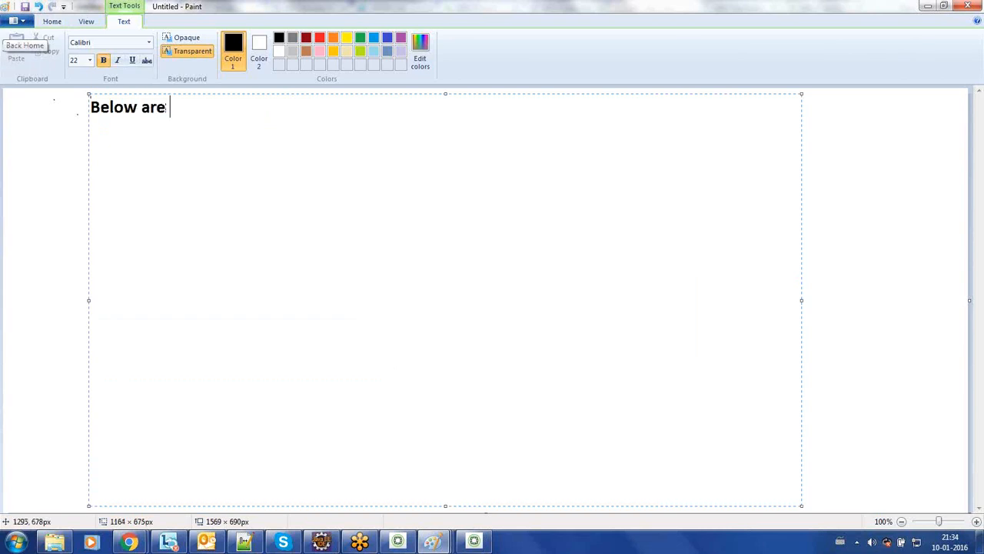
type("the wa")
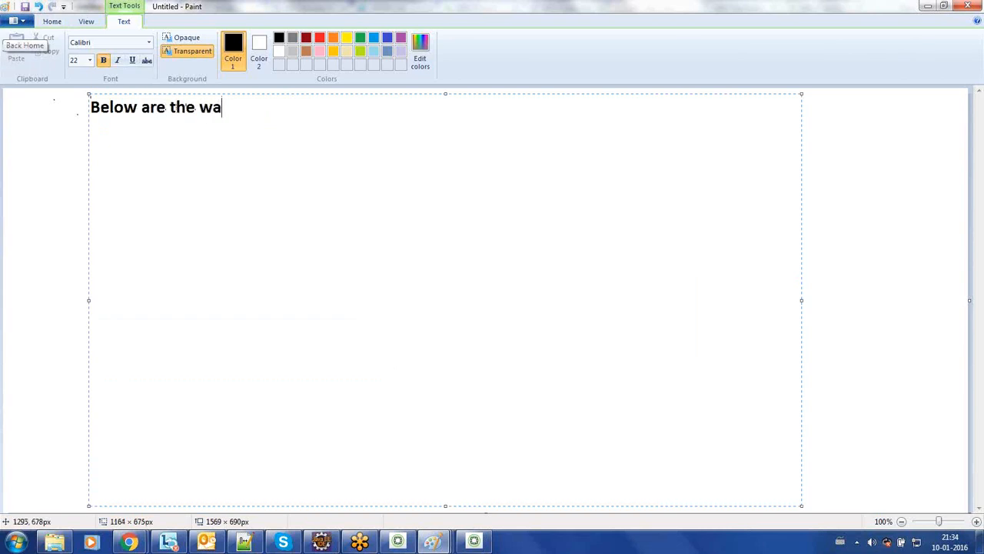
type("ys to mov")
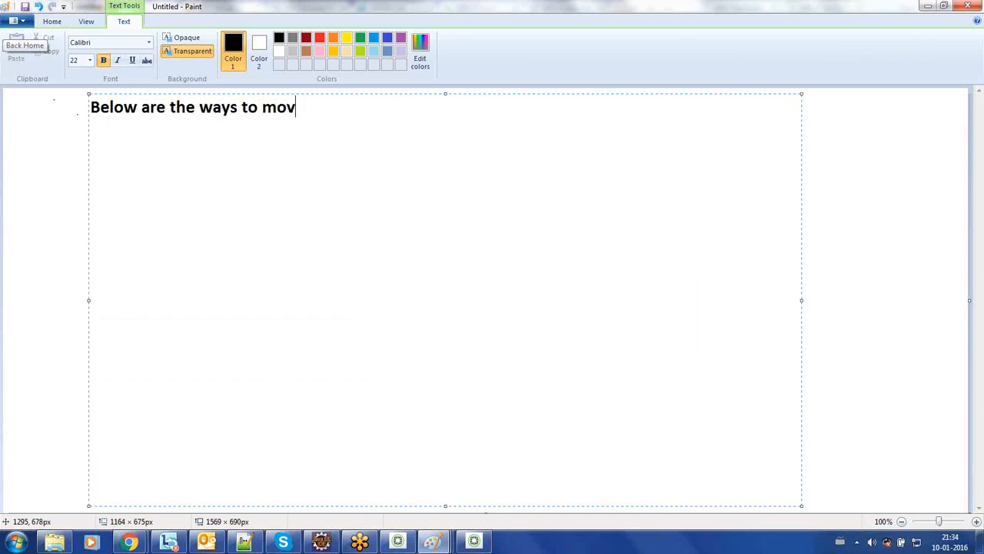
type("e content from a")
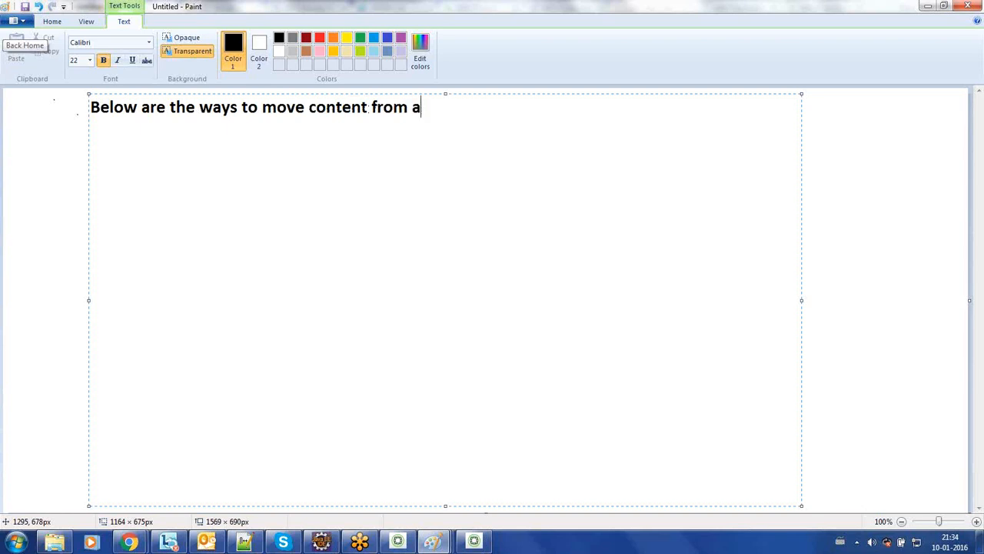
type("uthor serv")
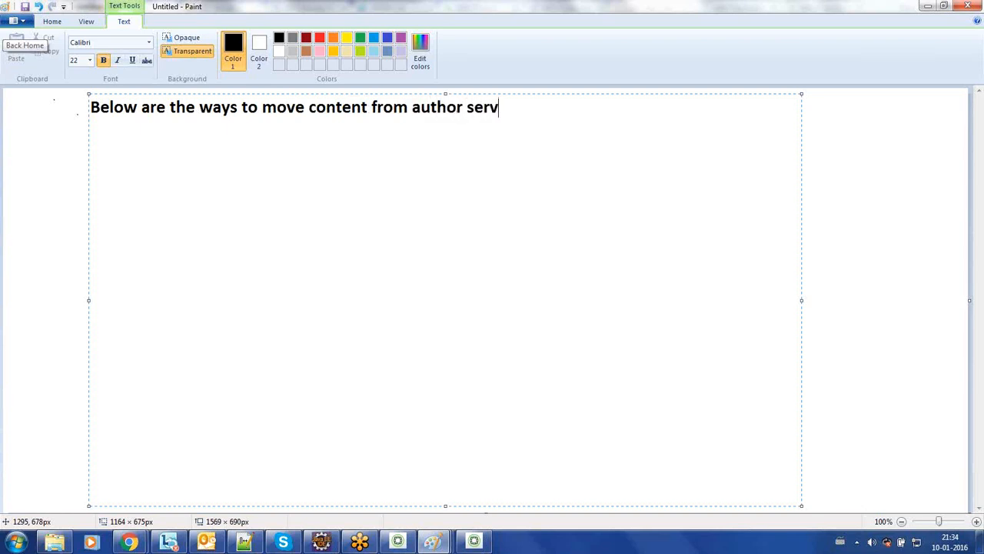
type("er to pub")
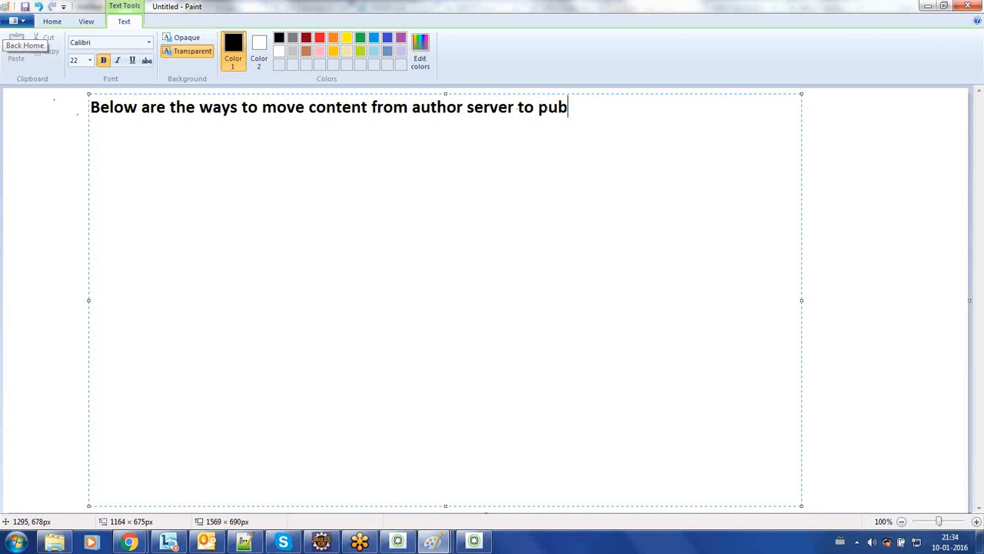
type("lish server")
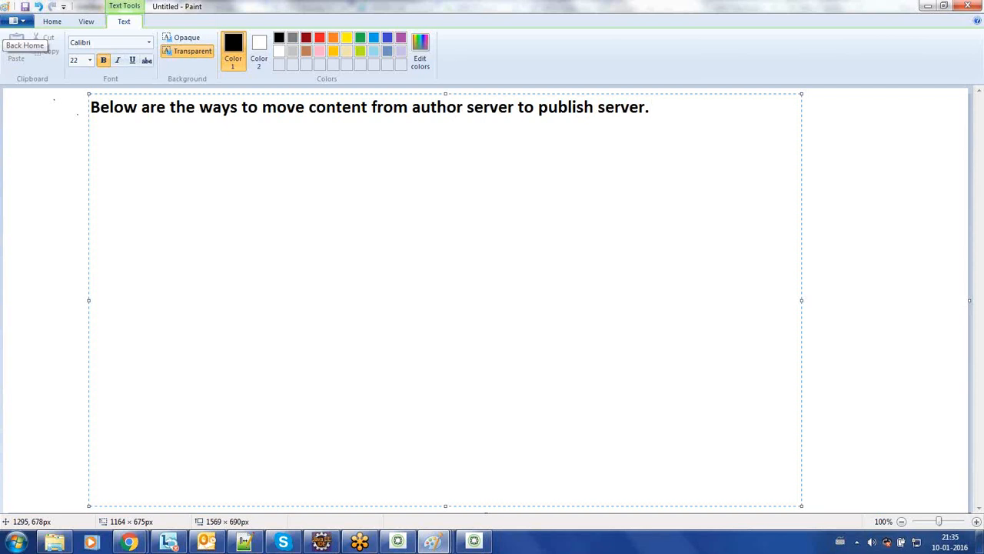
type(".")
key("Return")
Step: Add a 'Replication process' line about activating content from author to publish server, then start a new line
type("Replication process")
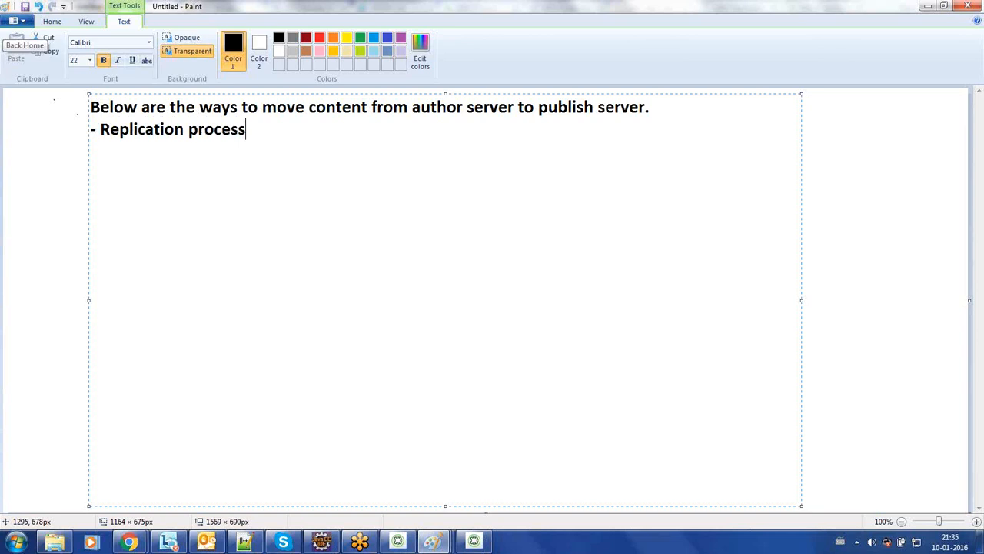
type(" (A)")
key("Left")
type("Actic")
key("BackSpace")
type("vating ")
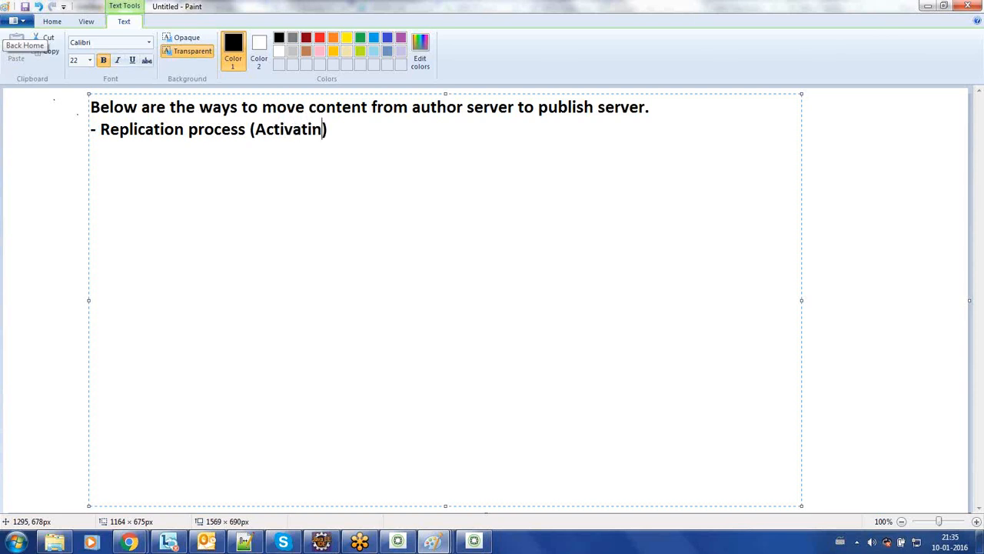
type("content ")
type("from auth")
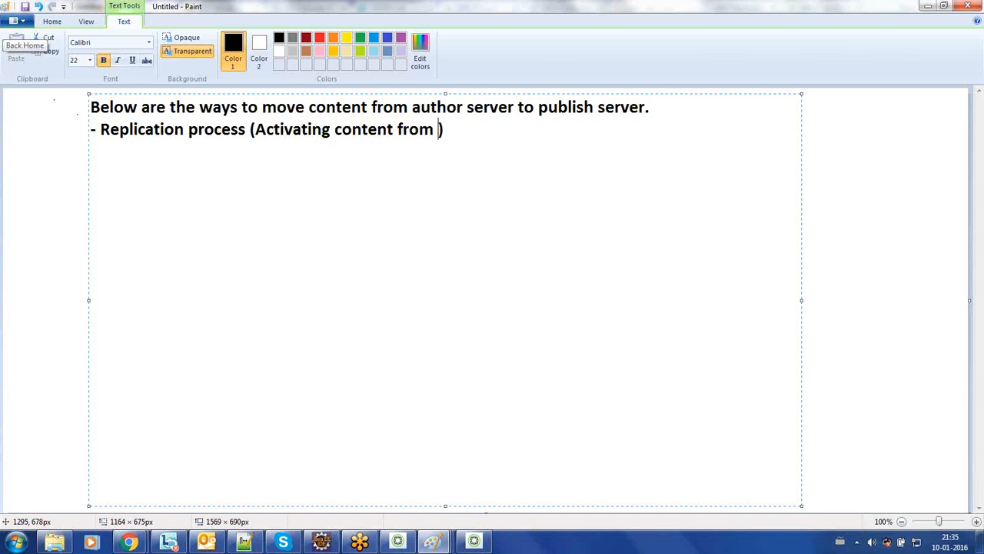
type("or to pun")
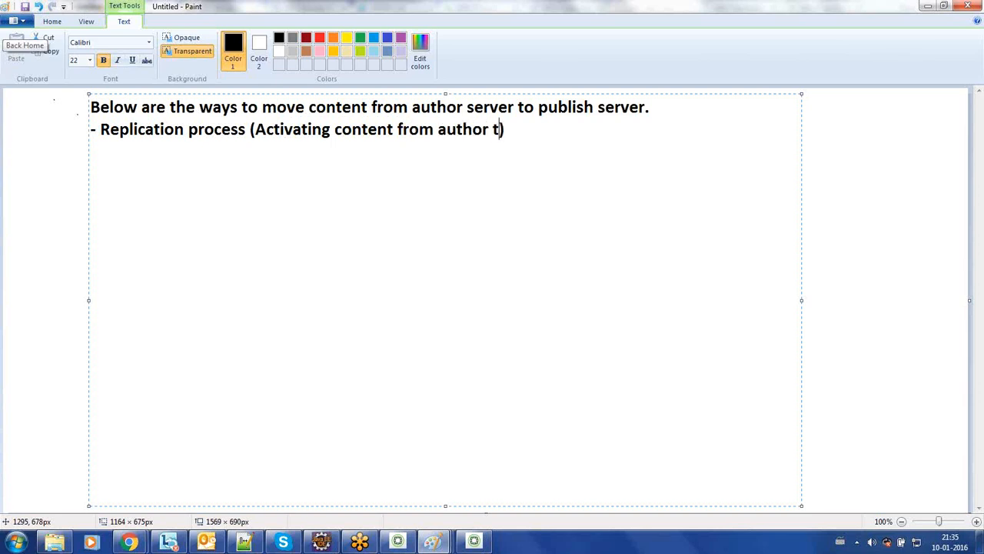
key("BackSpace")
type("blish server")
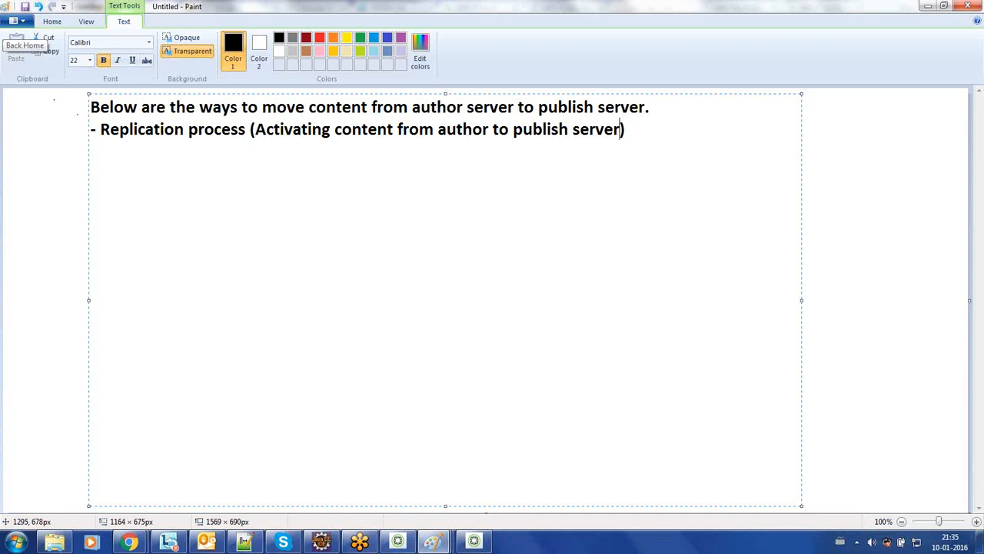
left_click(635, 129)
key("Return")
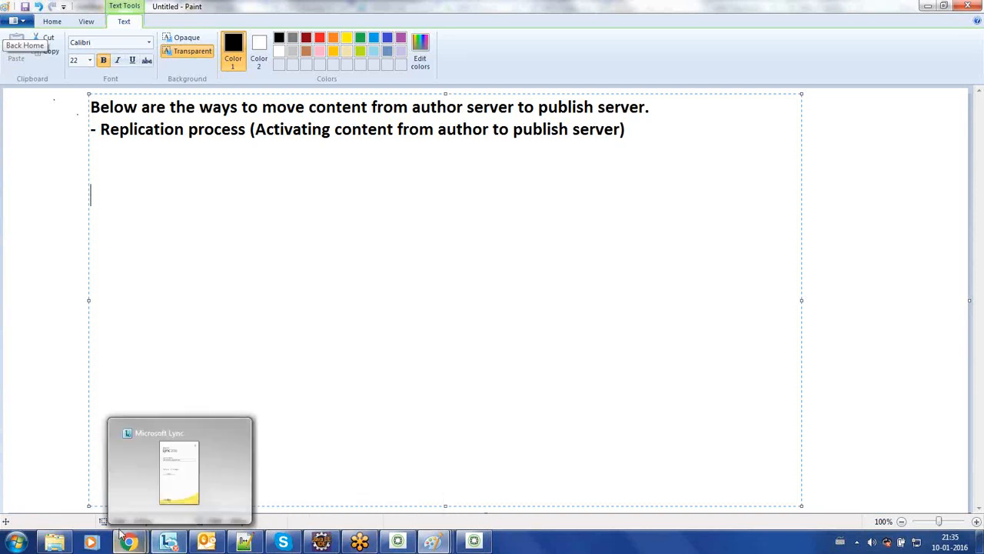
Step: Look through the author's replication agents up to Reverse Replication Agent, then go to the Websites console
mouse_move(128, 543)
left_click(198, 485)
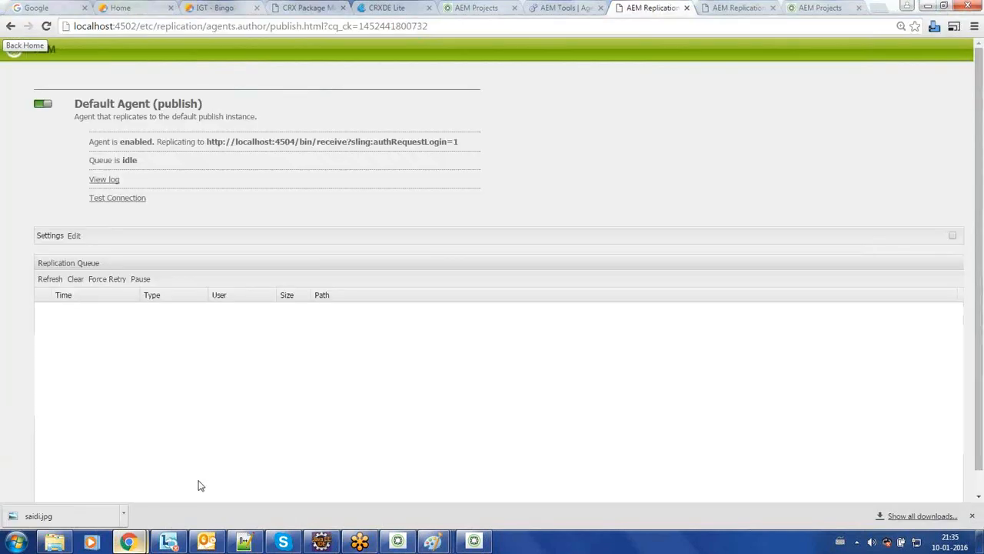
left_click(549, 9)
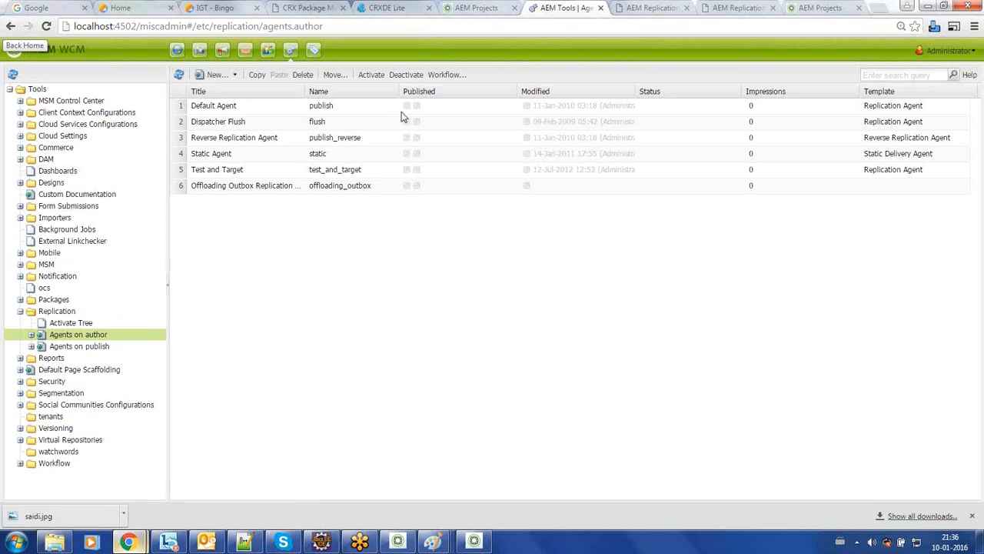
left_click(320, 187)
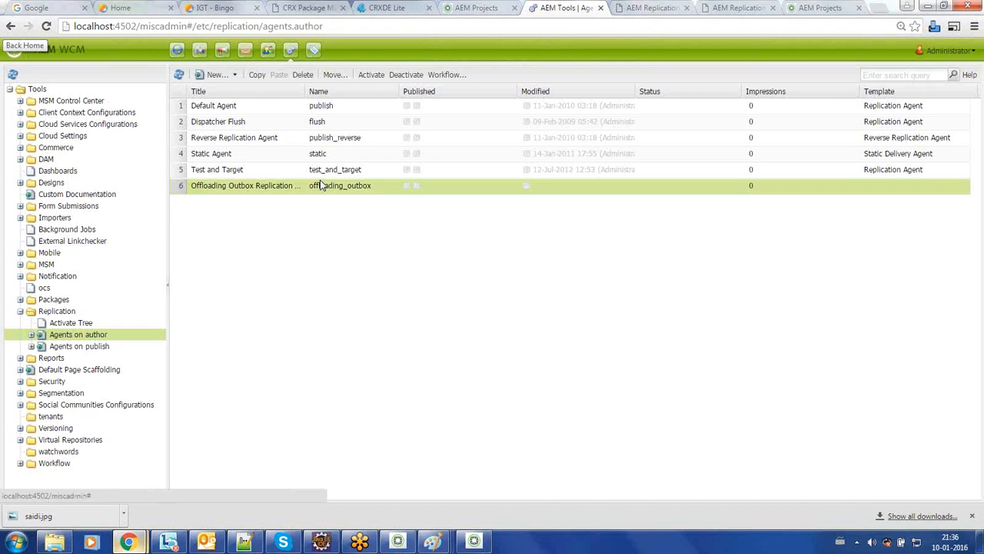
left_click(330, 174)
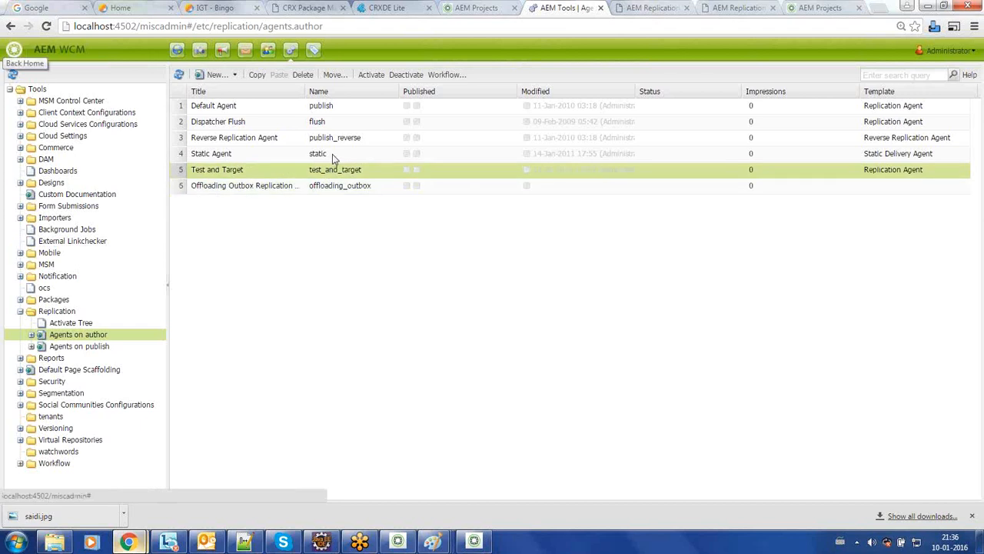
left_click(333, 155)
left_click(344, 139)
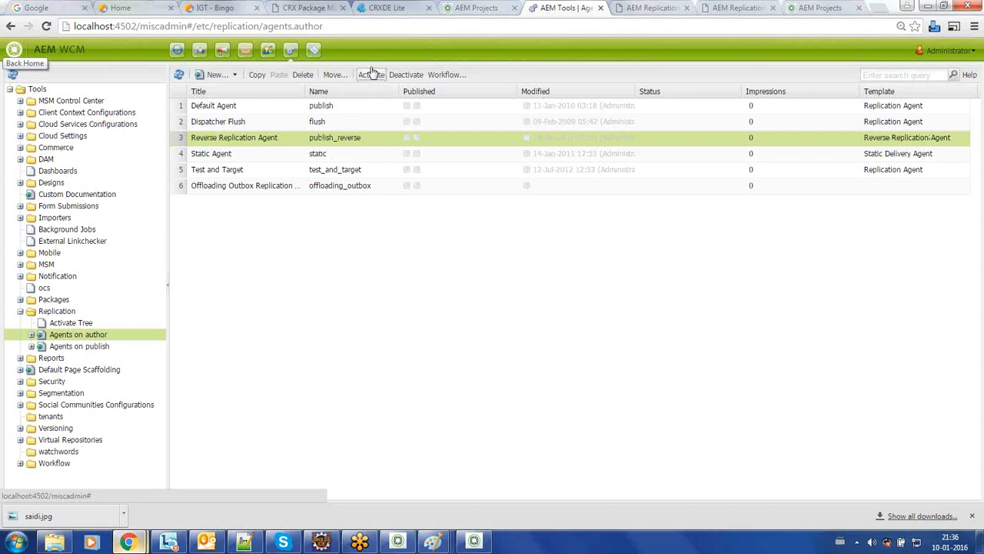
right_click(371, 143)
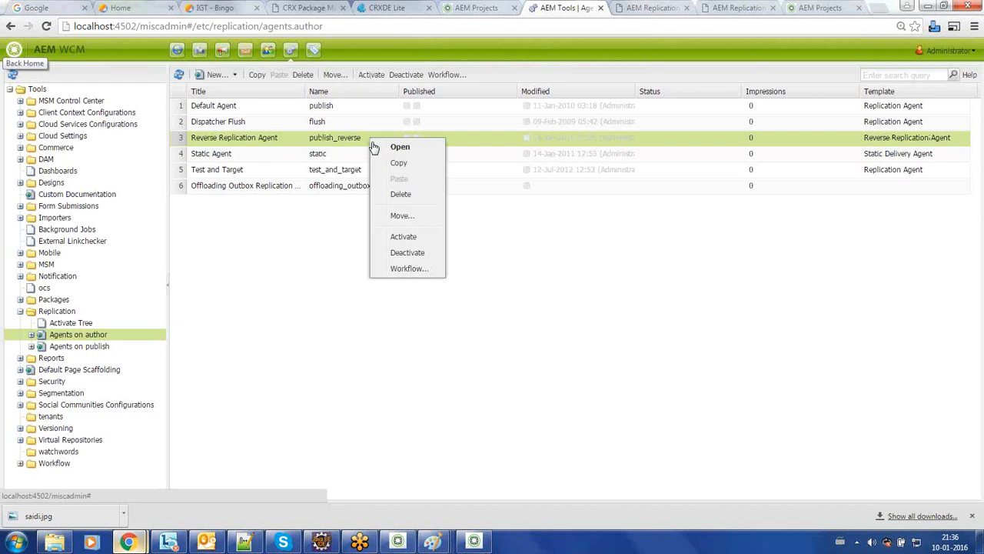
left_click(500, 243)
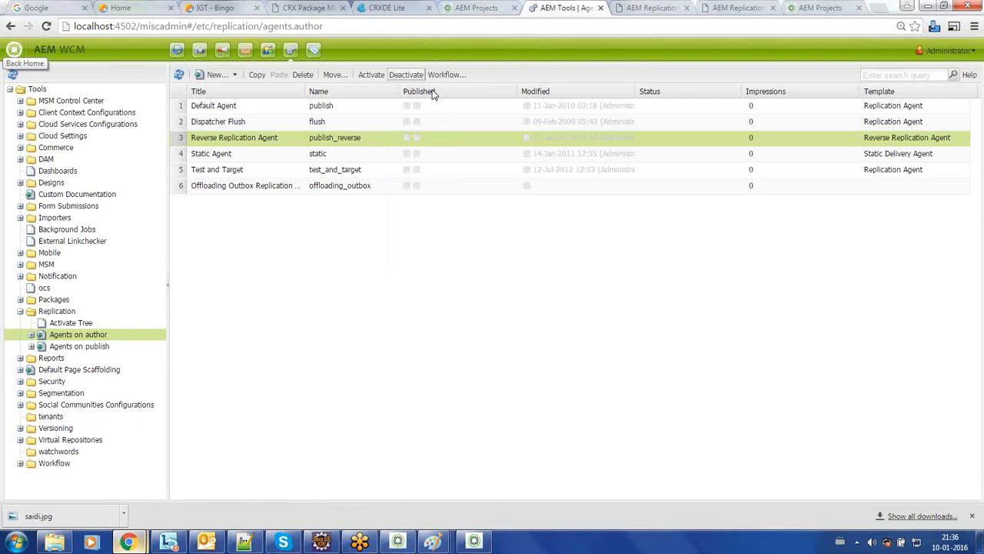
left_click(180, 52)
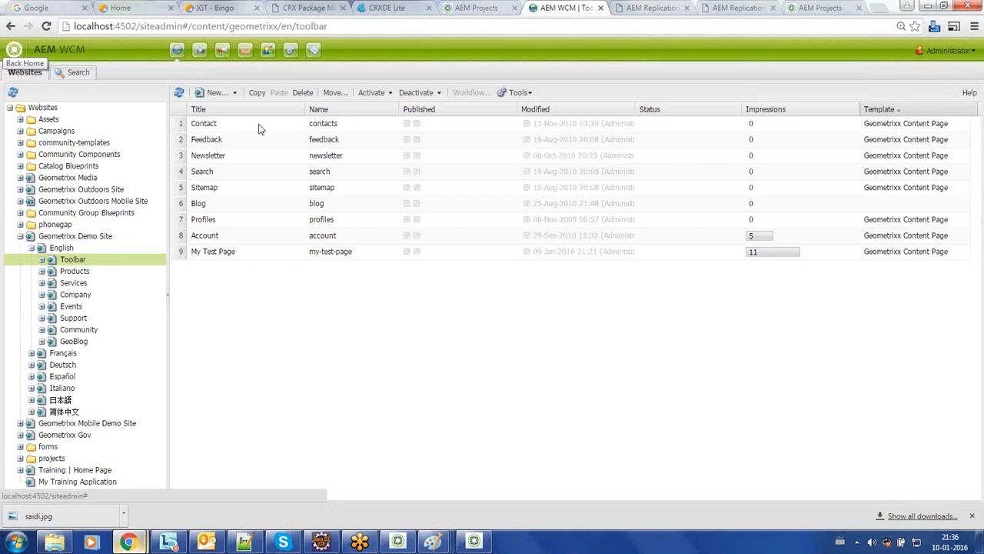
Step: Open the Contact page and reload it in the classic editor by replacing editor.html with cf#
right_click(259, 124)
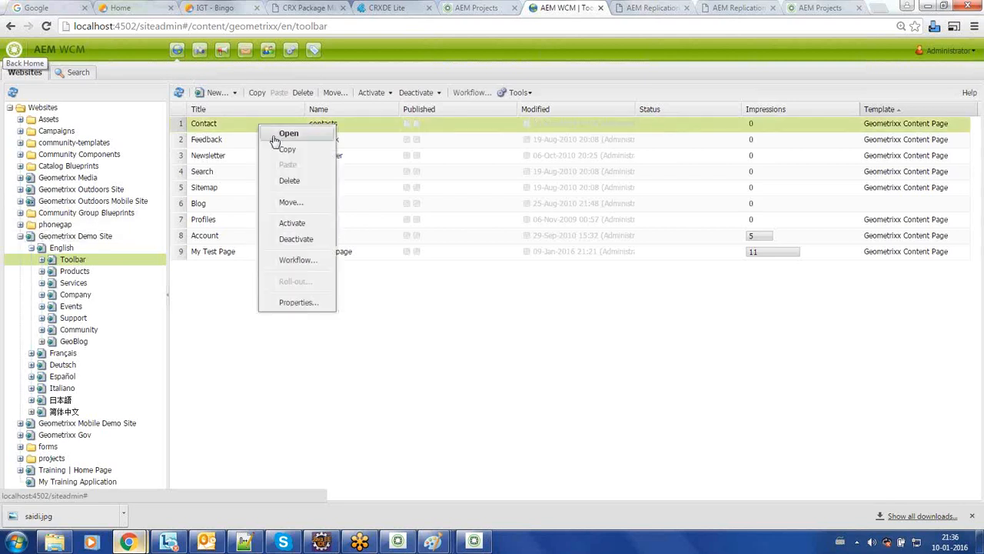
left_click(277, 137)
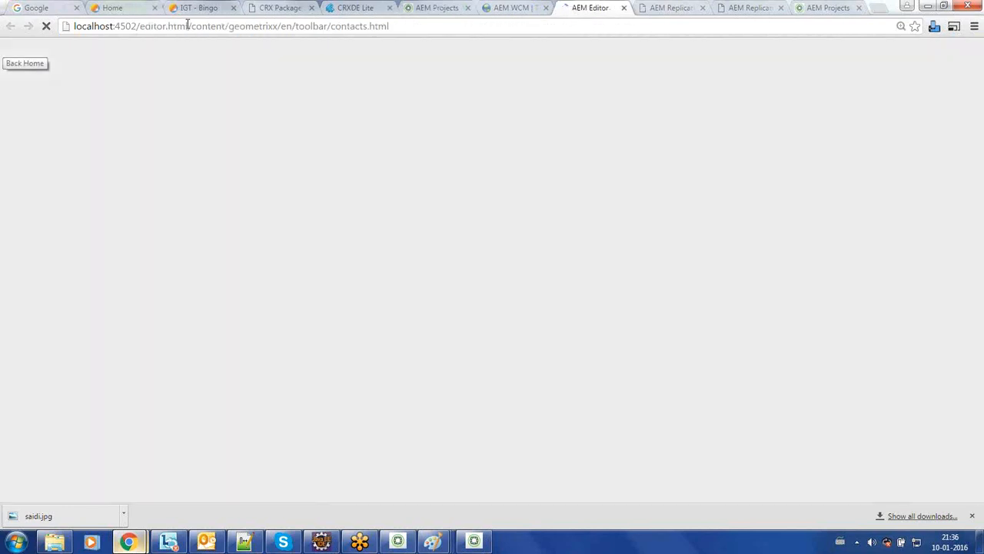
left_click_drag(186, 26, 139, 26)
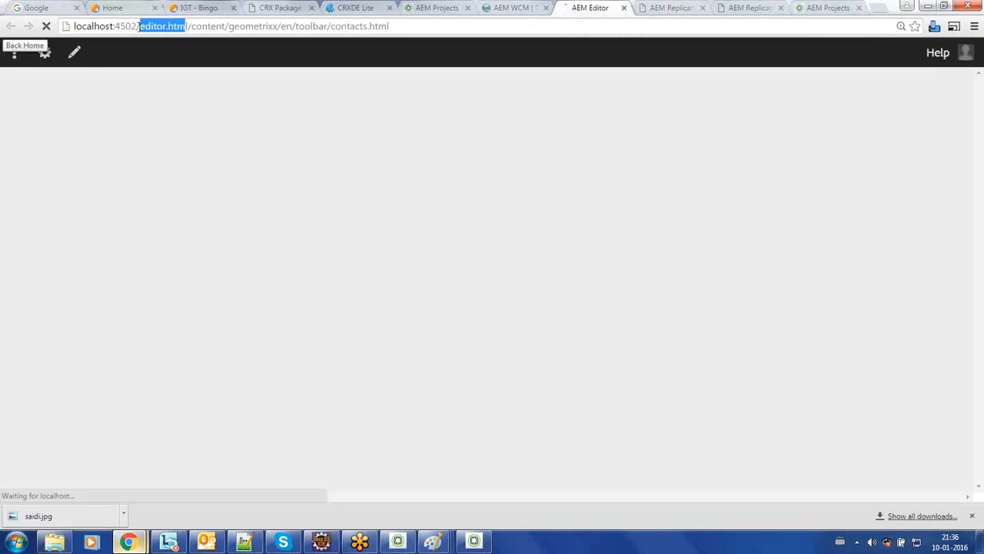
type("cf#")
key("Return")
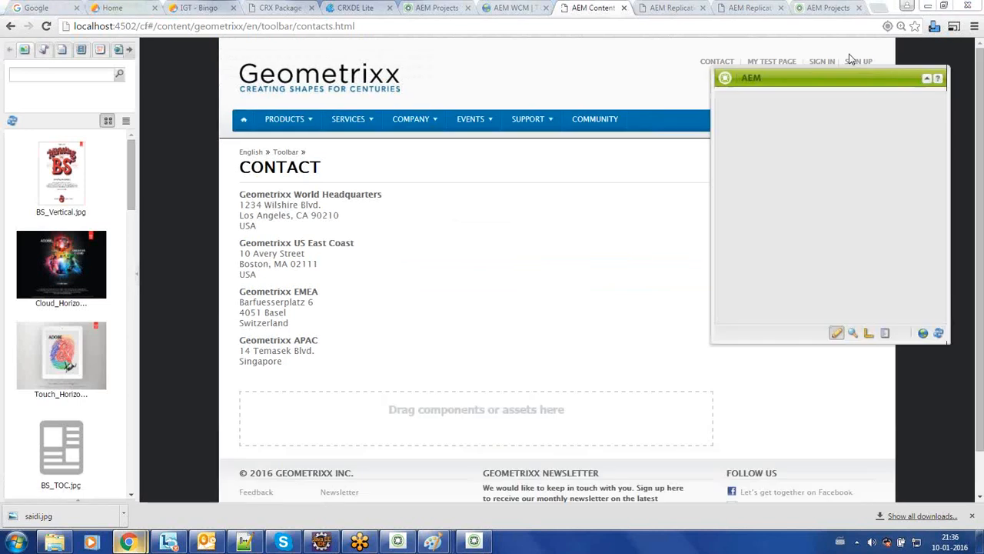
Step: Move and narrow the Sidekick, then show its Components and Page tabs
left_click_drag(826, 73, 750, 50)
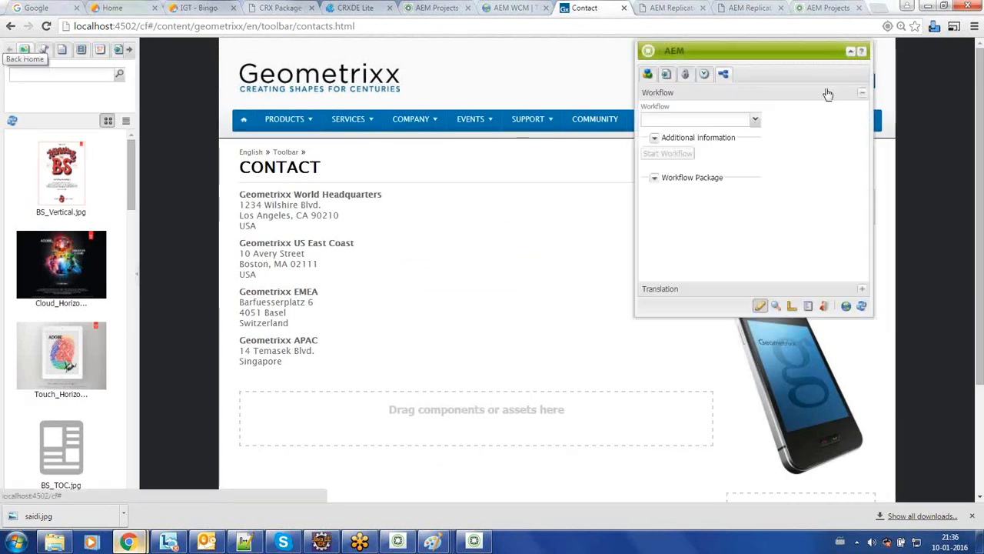
left_click_drag(851, 110, 760, 120)
left_click(648, 75)
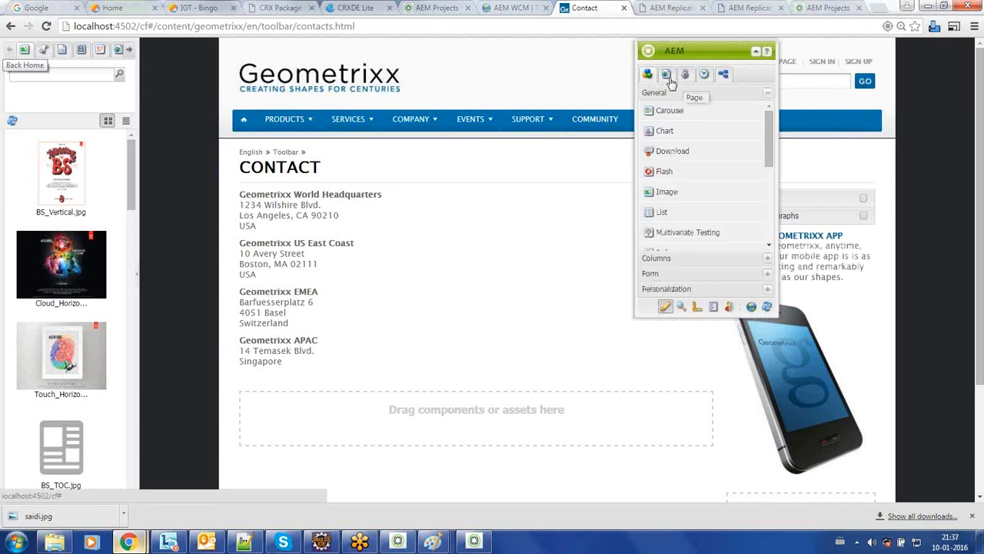
left_click(668, 77)
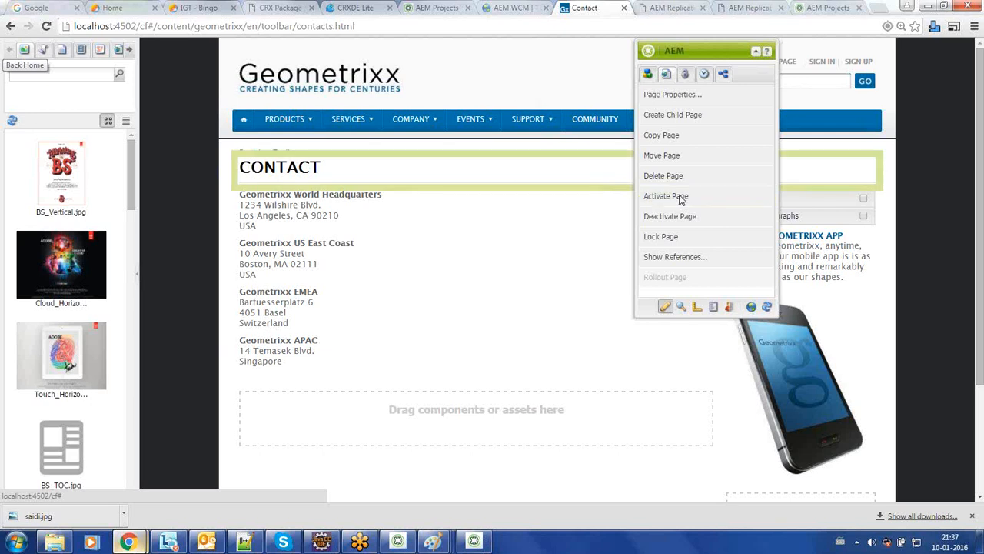
left_click(366, 10)
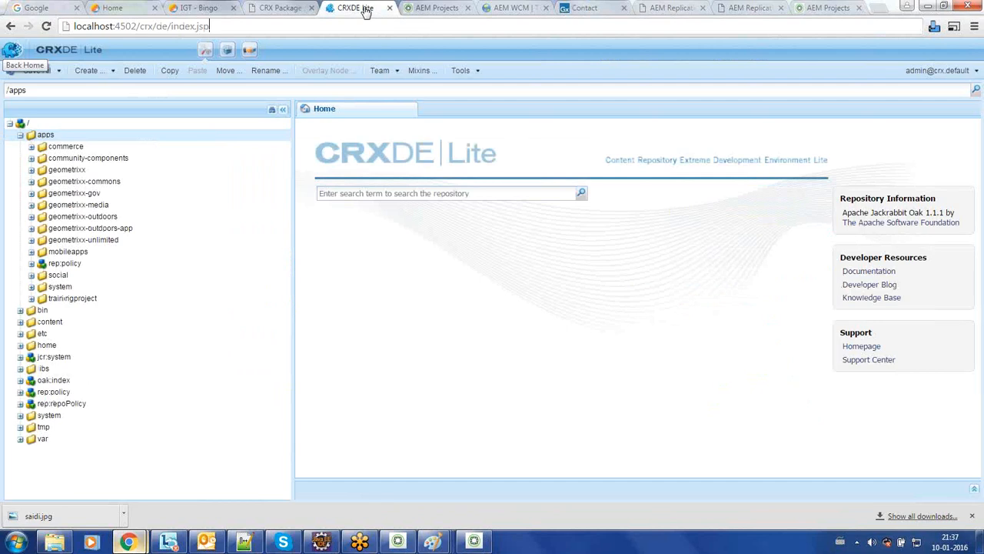
Step: Collapse the apps node in CRXDE Lite so only the top-level repository nodes show
left_click(21, 135)
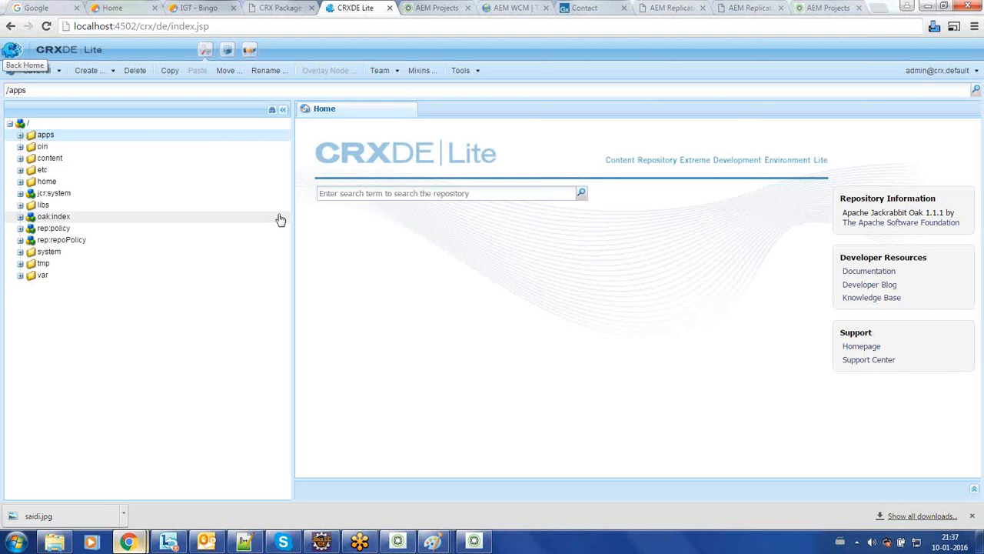
mouse_move(436, 543)
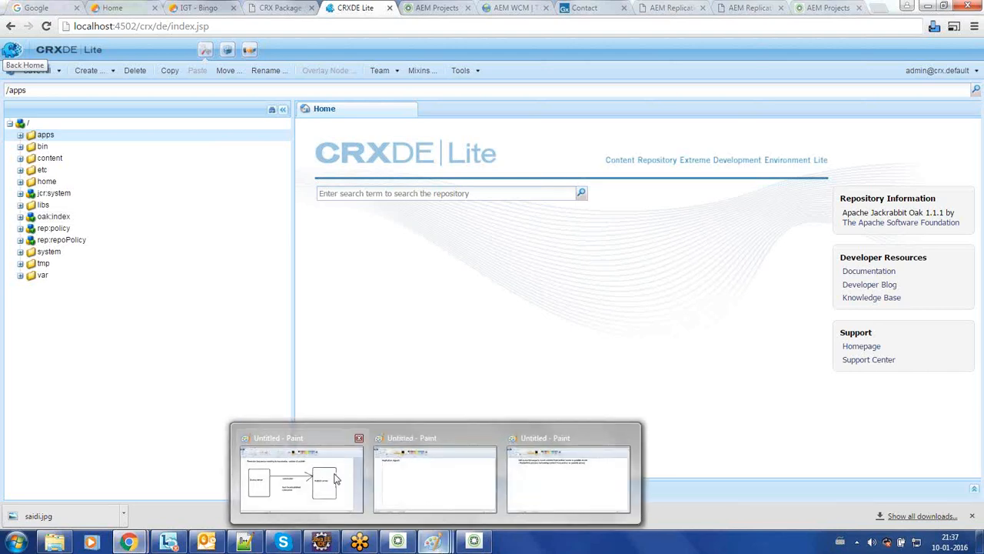
mouse_move(335, 478)
mouse_move(398, 487)
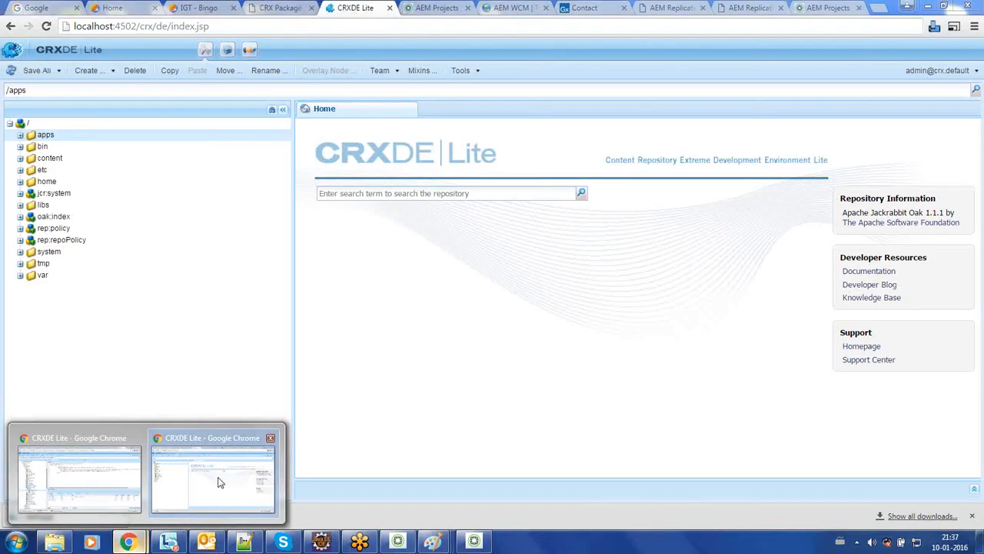
left_click(219, 480)
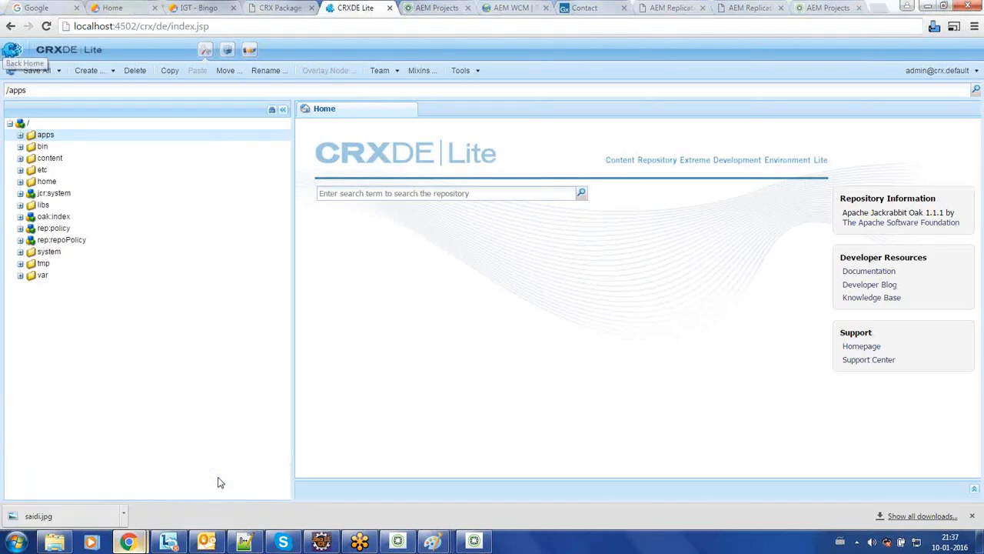
Step: Close the replication agent and replication test result tabs
left_click(584, 9)
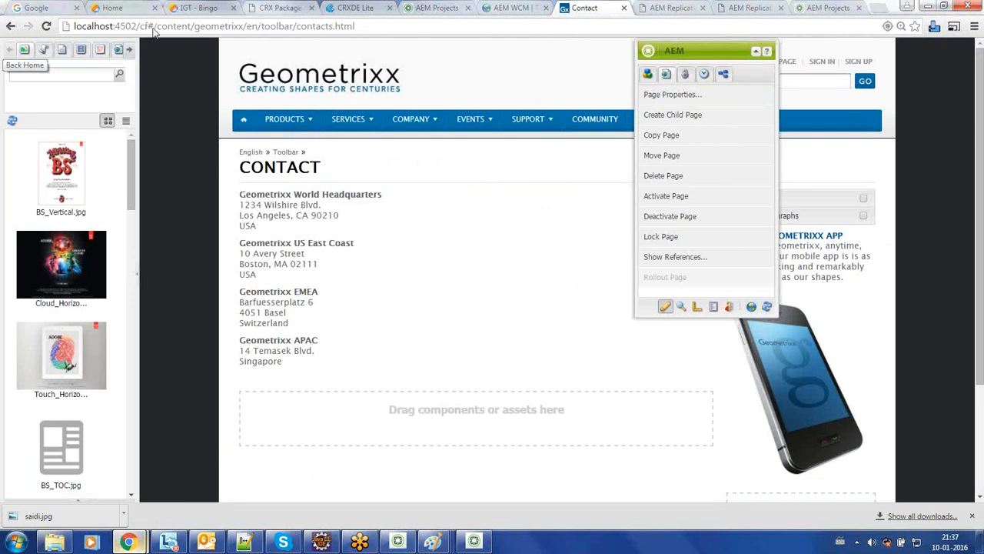
left_click(671, 9)
left_click(701, 8)
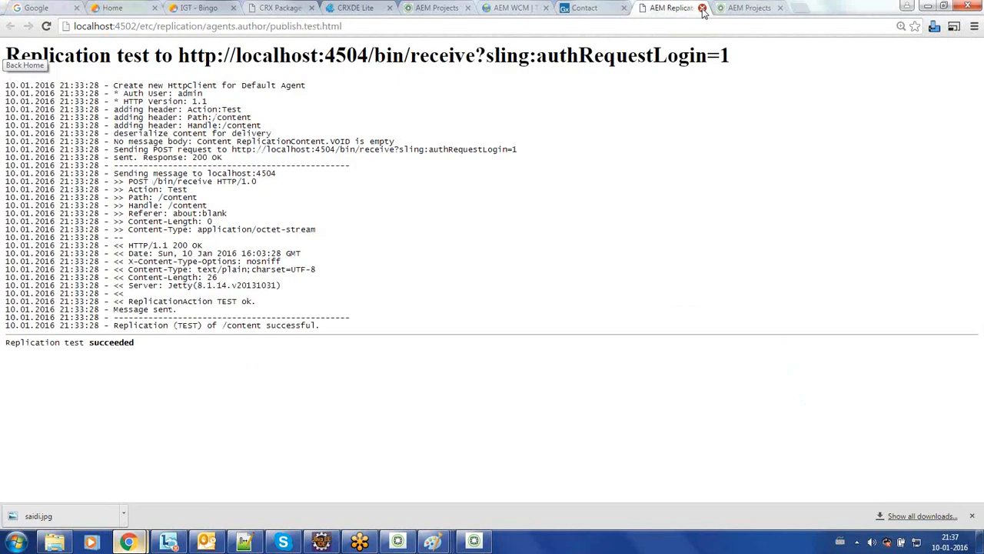
left_click(702, 7)
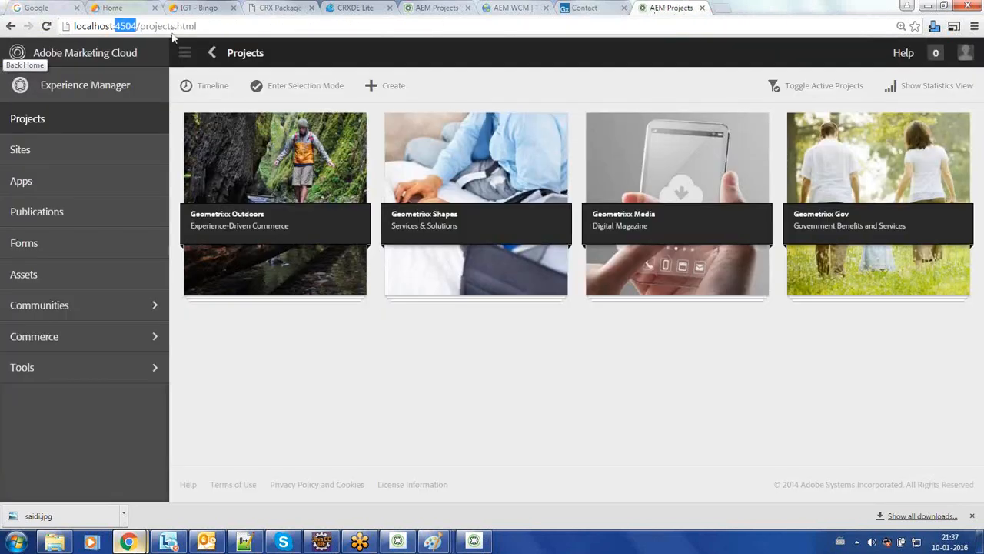
left_click(123, 26)
left_click_drag(137, 26, 115, 27)
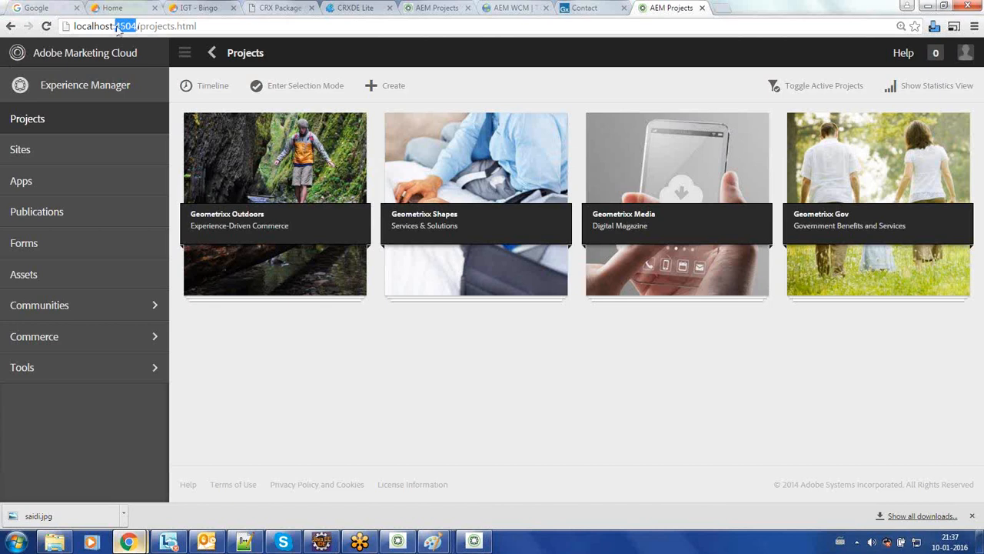
Step: Copy /content/geometrixx/en/toolbar/contacts.html from the author URL and load it on localhost:4504
left_click(585, 8)
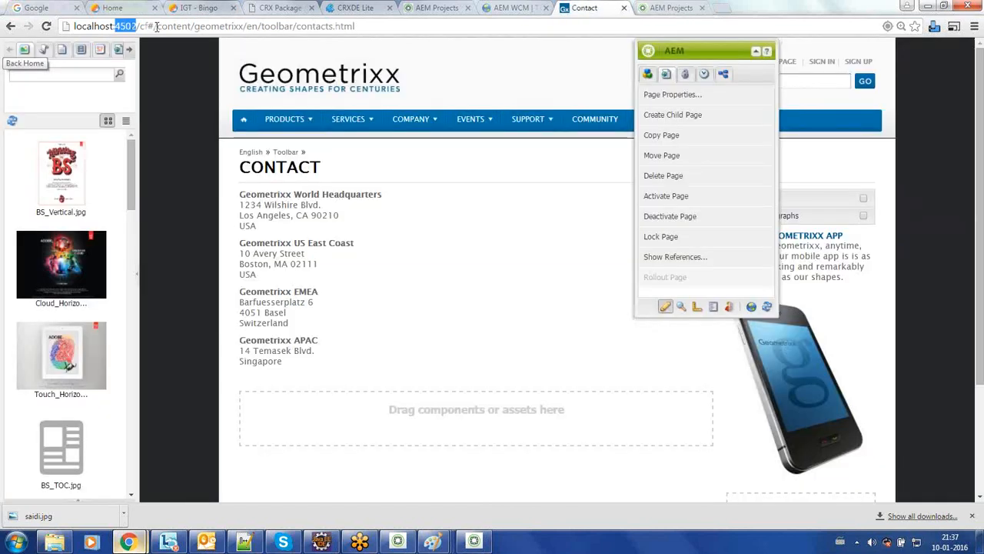
left_click_drag(153, 28, 405, 28)
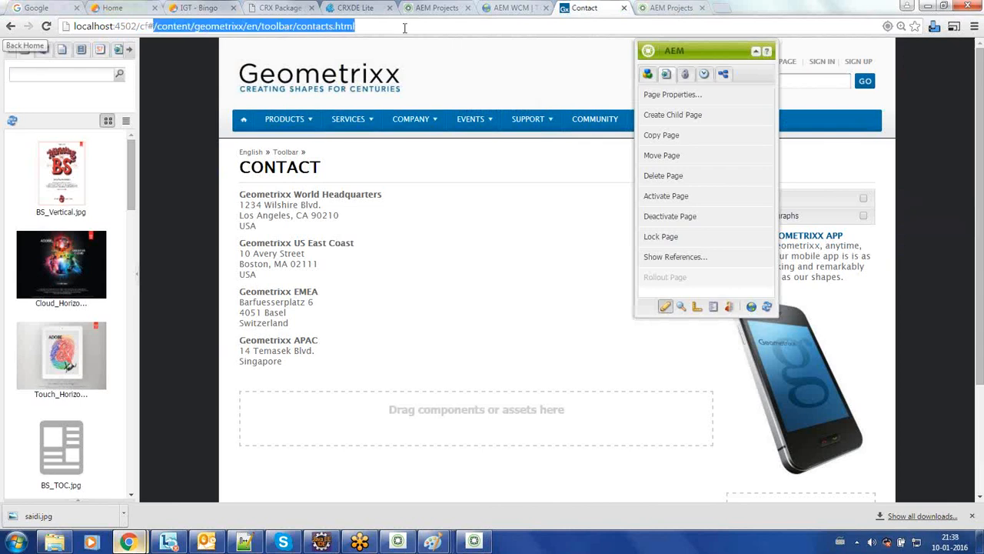
right_click(332, 27)
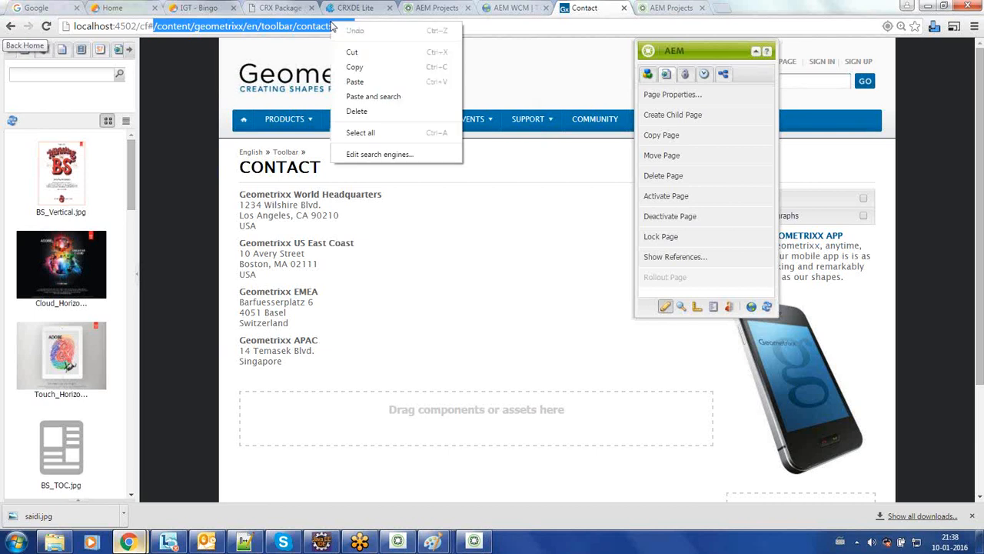
left_click(369, 68)
left_click(792, 8)
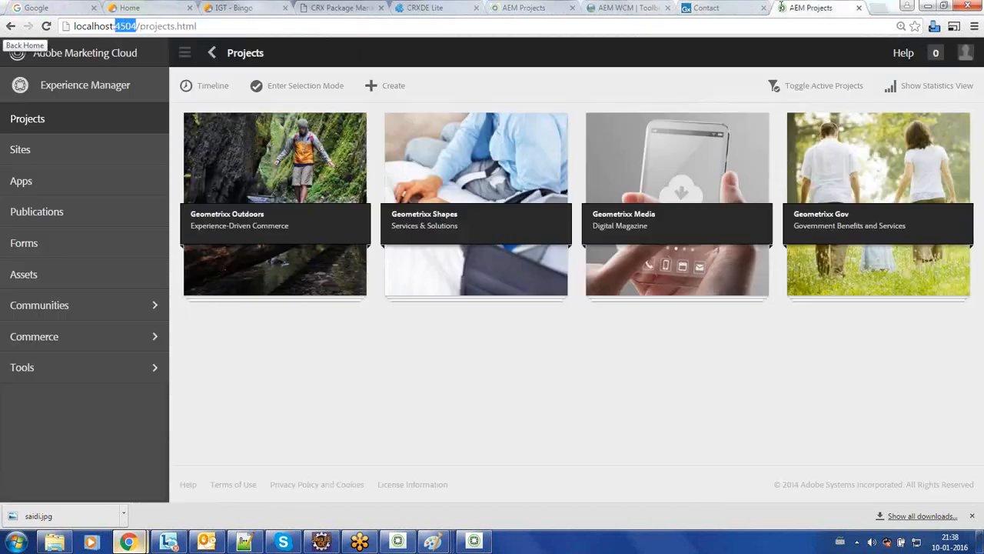
left_click(289, 30)
key("BackSpace")
key("BackSpace")
key("BackSpace")
key("BackSpace")
key("BackSpace")
key("BackSpace")
key("BackSpace")
key("BackSpace")
key("BackSpace")
key("BackSpace")
key("BackSpace")
key("BackSpace")
key("BackSpace")
key("BackSpace")
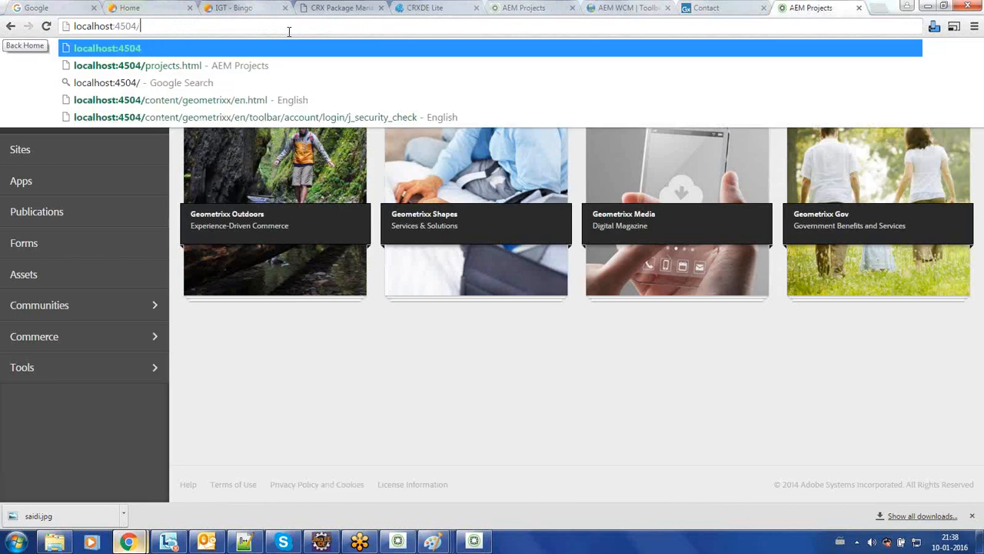
right_click(289, 30)
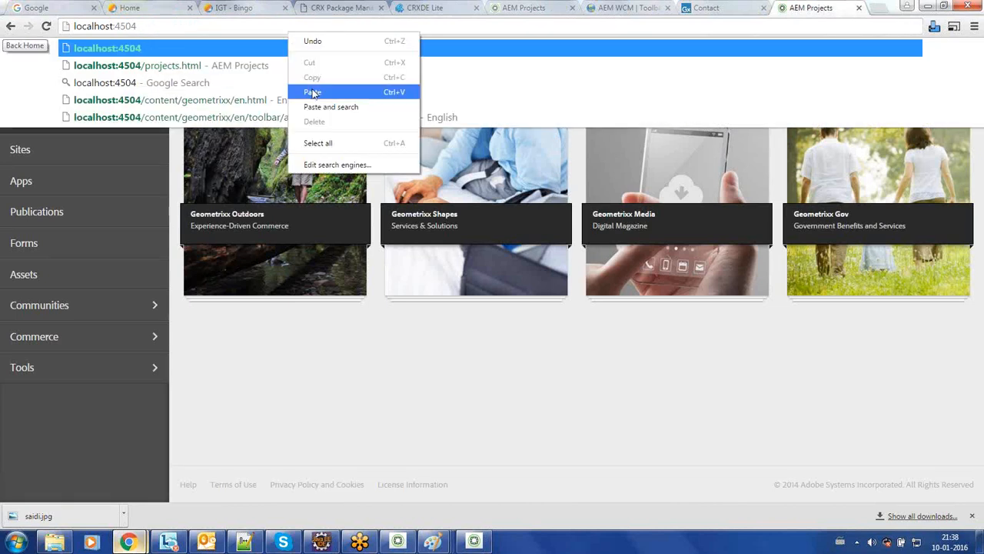
left_click(316, 92)
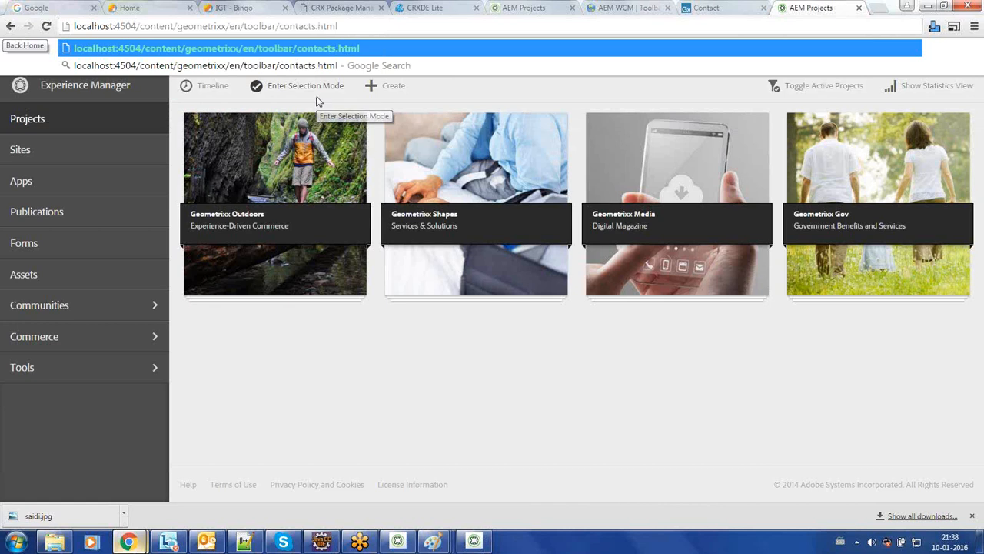
key("Return")
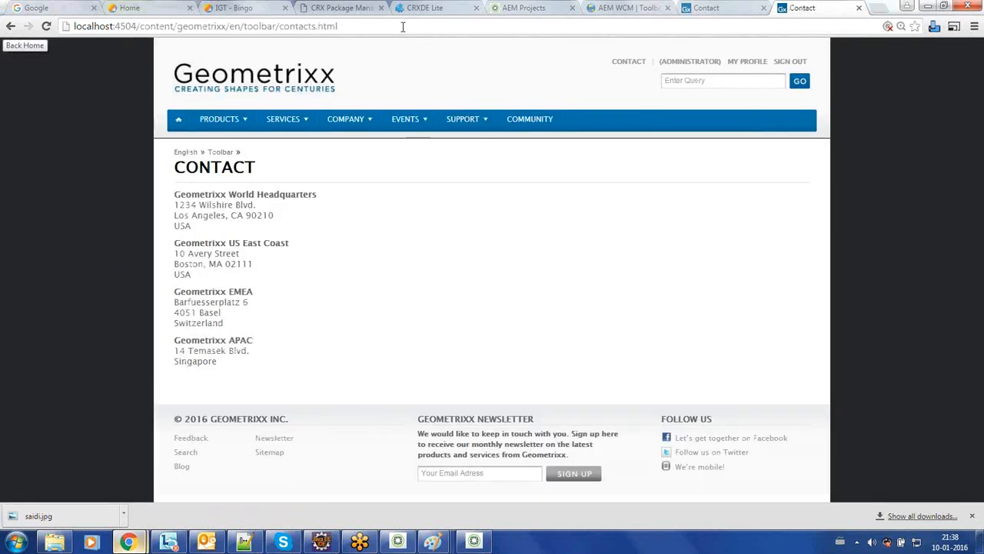
Step: Load the author Contact page without the cf# Content Finder frame
left_click(701, 9)
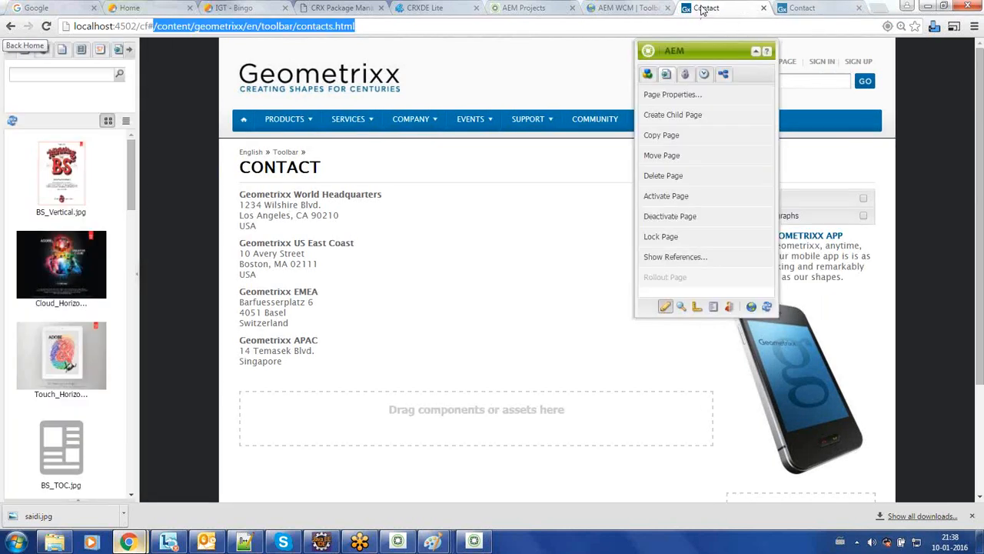
left_click(688, 53)
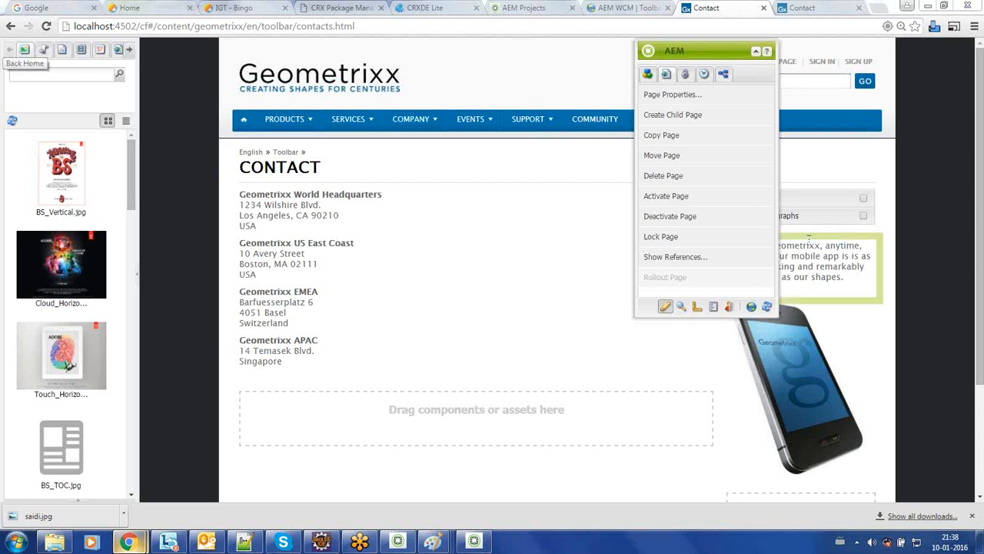
left_click(755, 52)
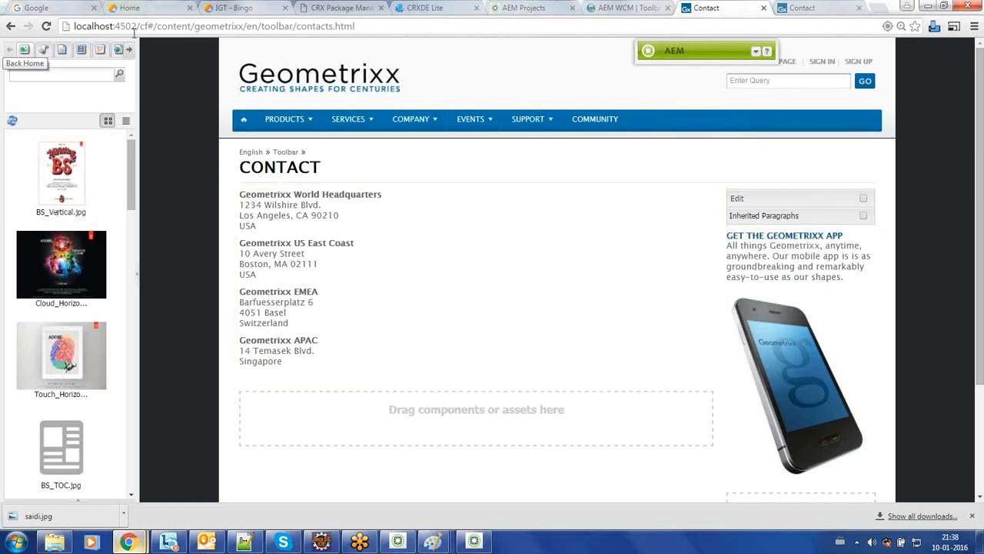
left_click_drag(154, 26, 138, 27)
key("BackSpace")
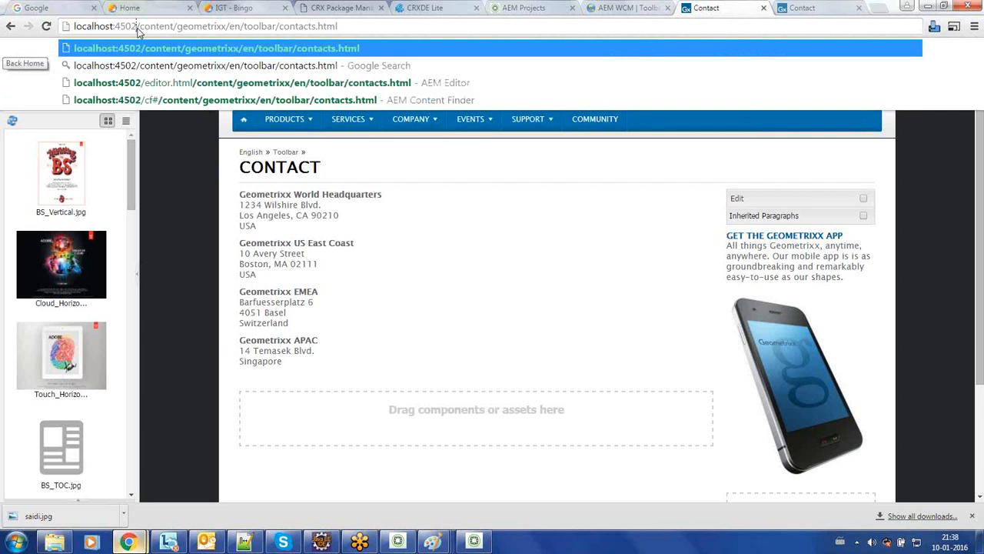
key("Return")
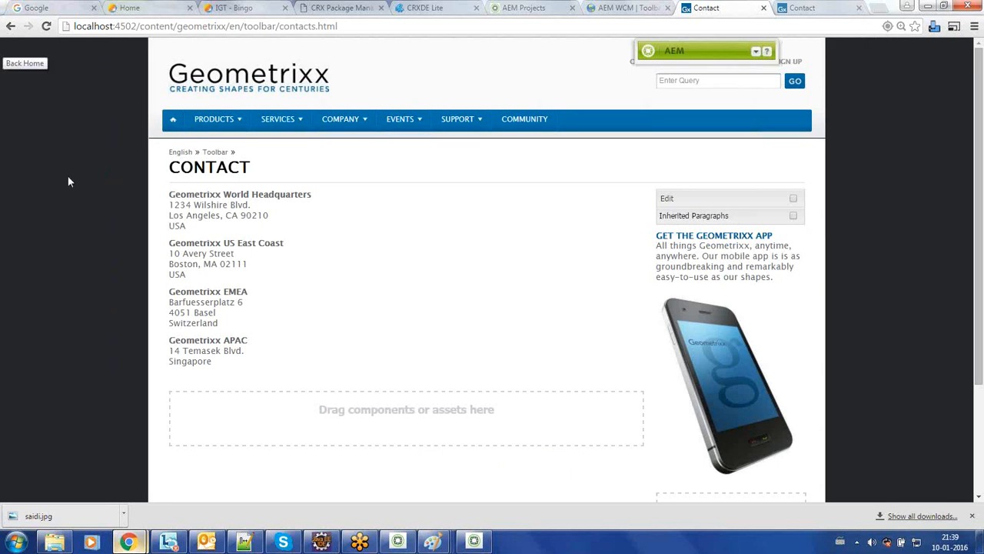
Step: Reload the Contact page in Content Finder by inserting /cf# after localhost:4502
left_click(138, 27)
left_click(138, 26)
type("/")
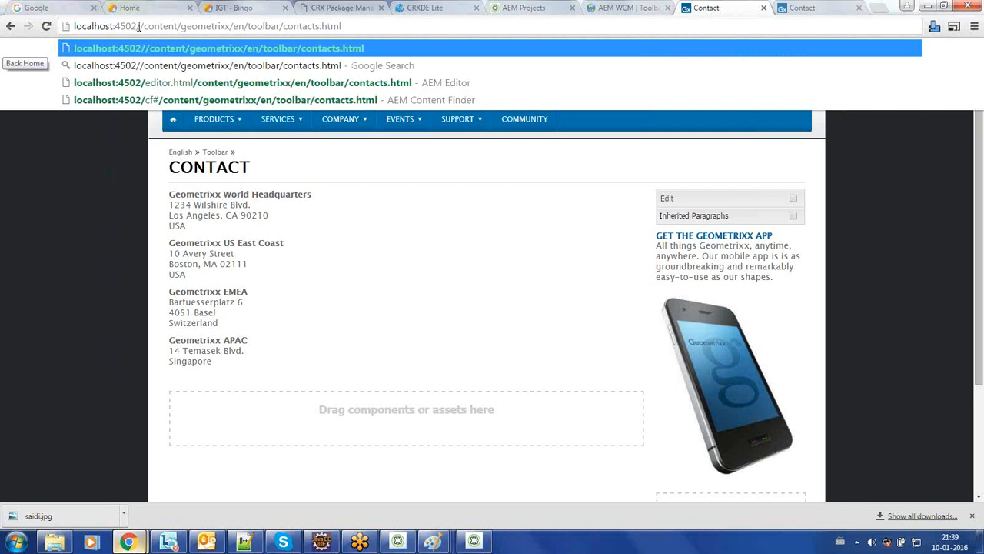
type("cf")
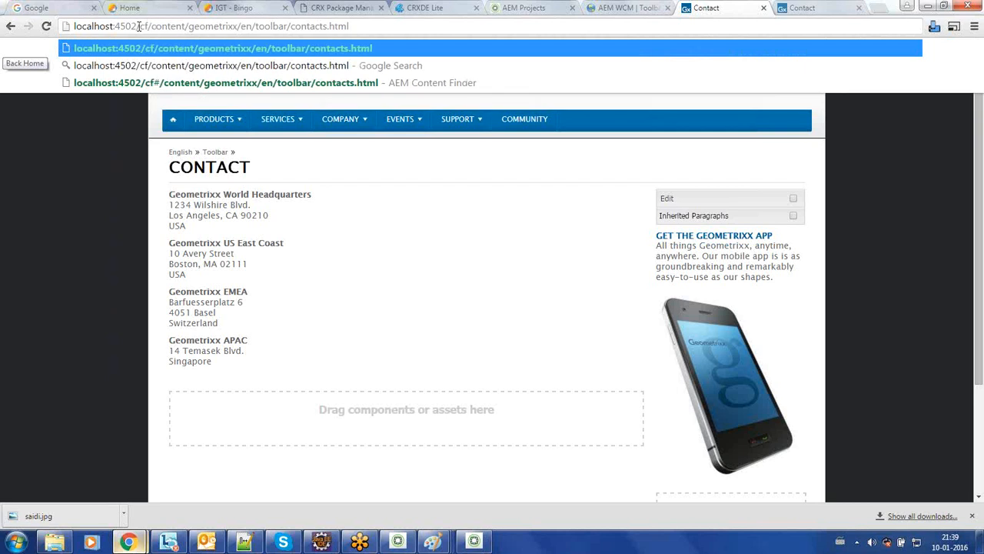
type("#")
key("Return")
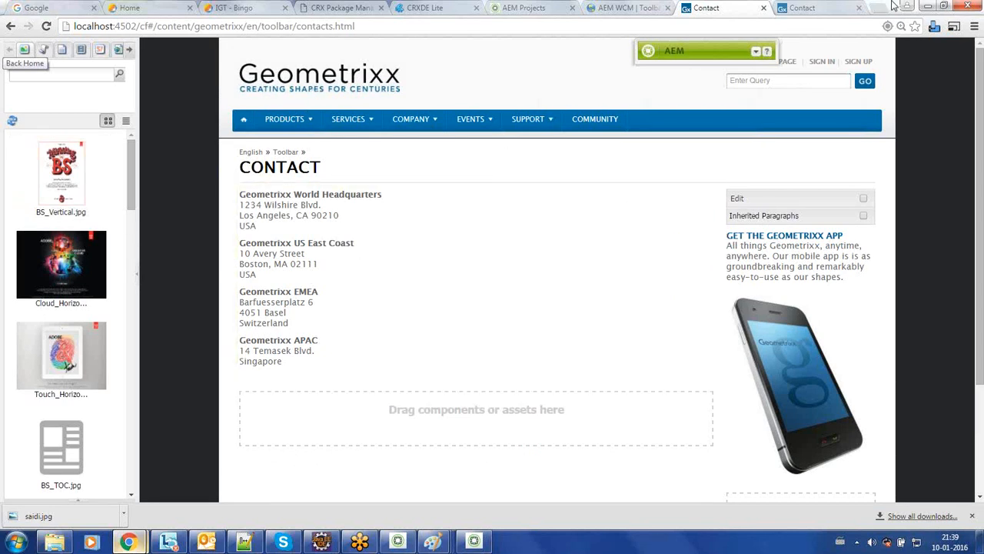
Step: Review the published Contact page alongside the author Contact page
left_click(807, 7)
left_click(723, 8)
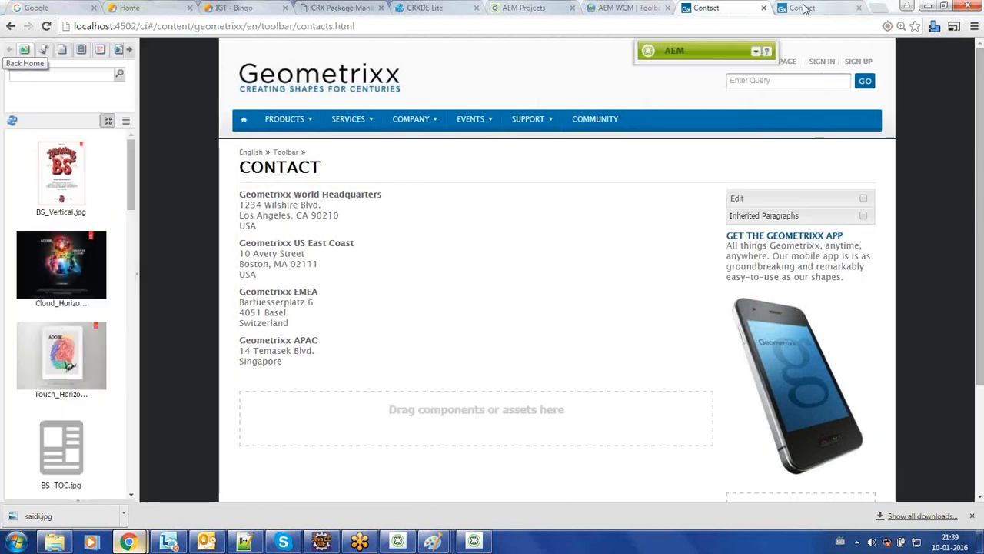
left_click(805, 7)
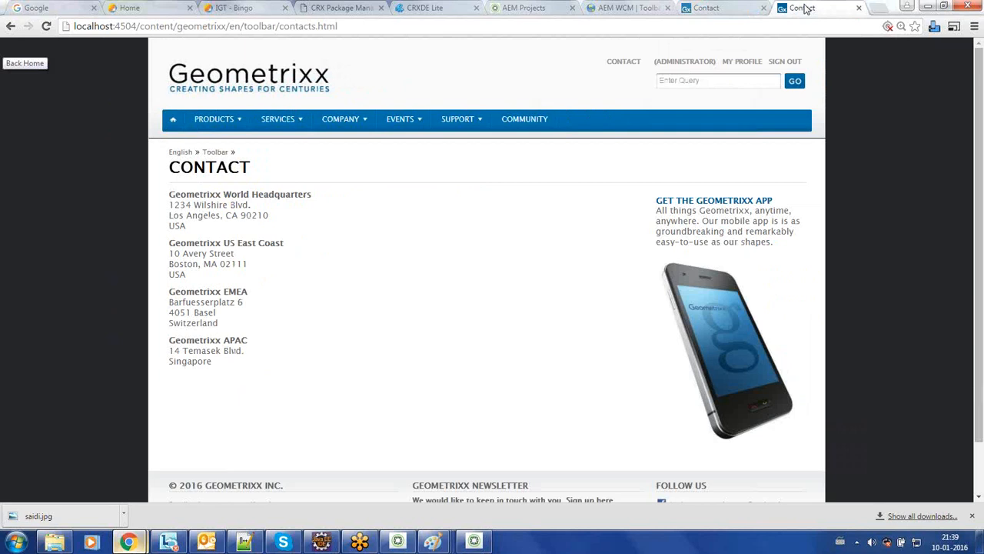
left_click(688, 80)
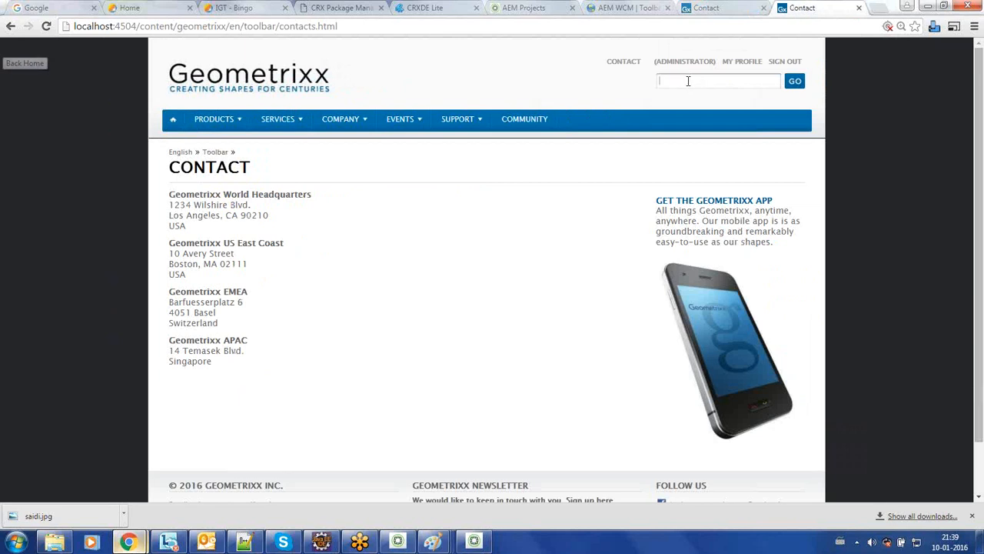
left_click(541, 88)
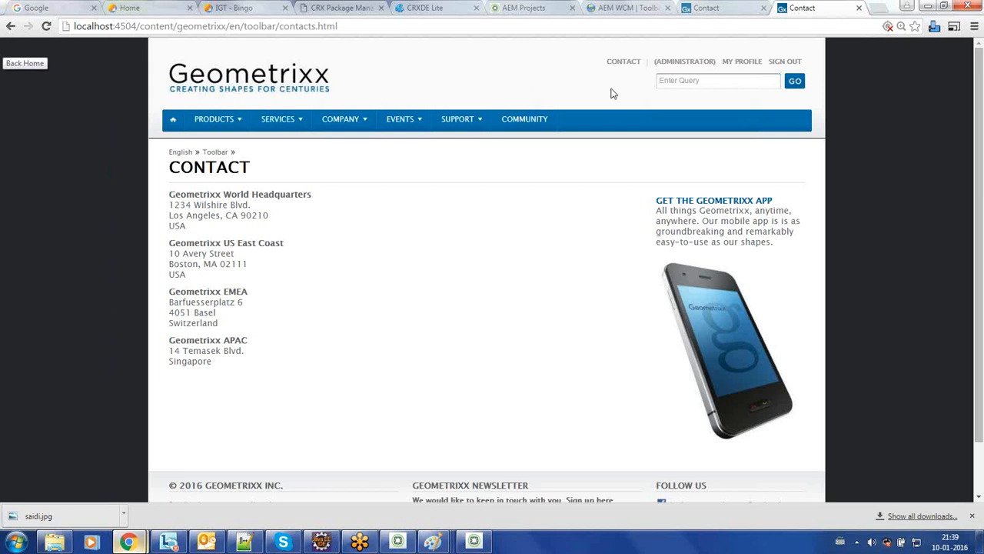
Step: Return to the author Contact page and expand the Sidekick's page tools
left_click(696, 9)
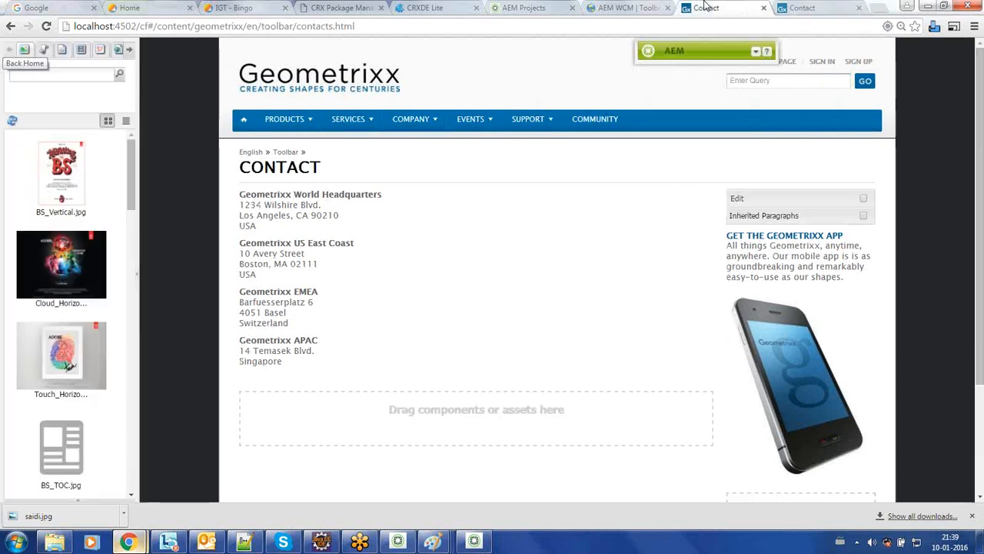
left_click(801, 8)
left_click(729, 8)
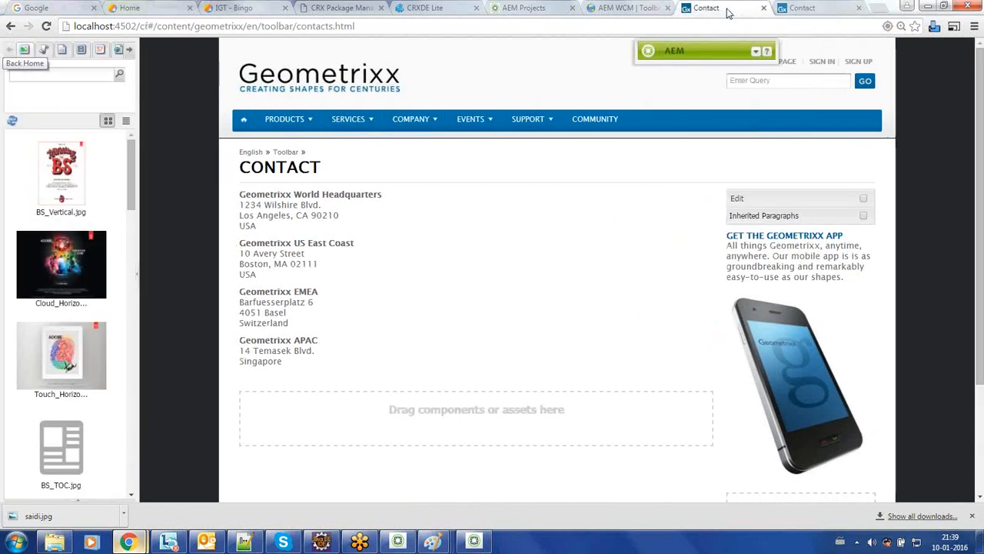
left_click(756, 51)
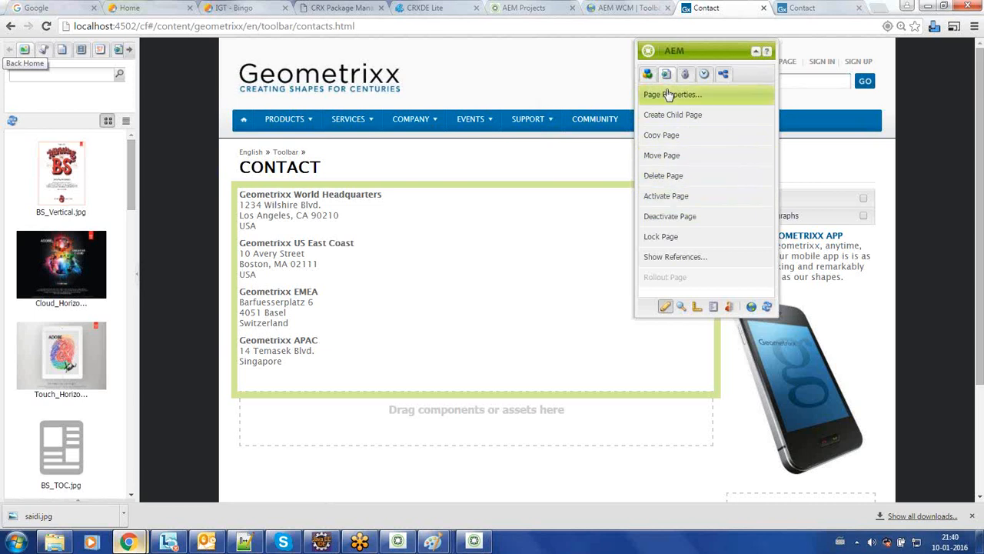
Step: Copy the office address component and paste a duplicate into the drop area below
left_click(649, 75)
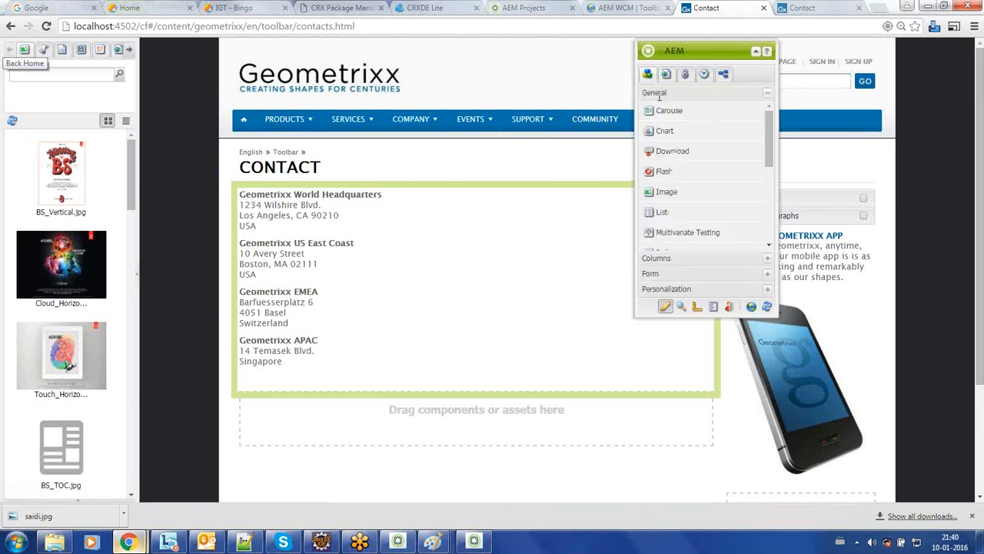
left_click(659, 95)
right_click(454, 299)
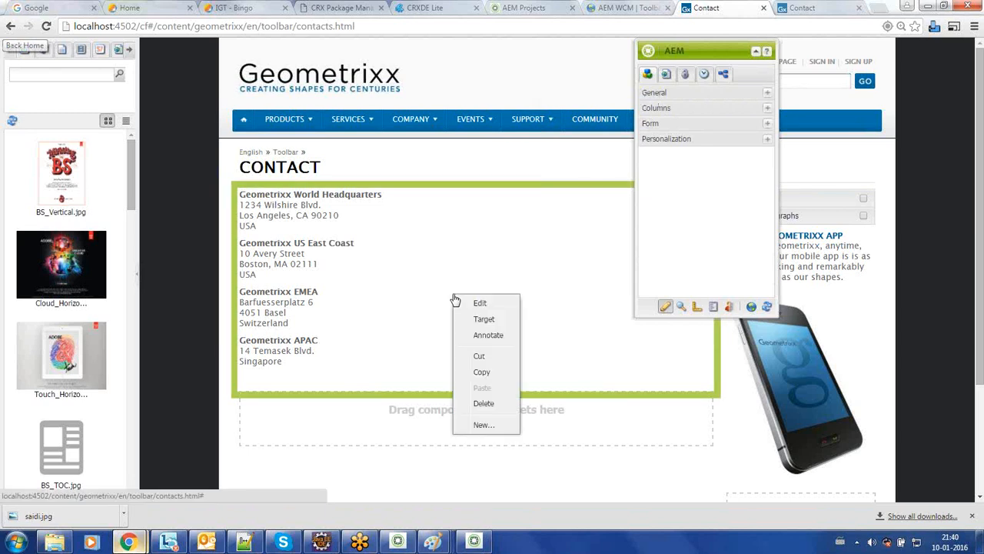
left_click(481, 374)
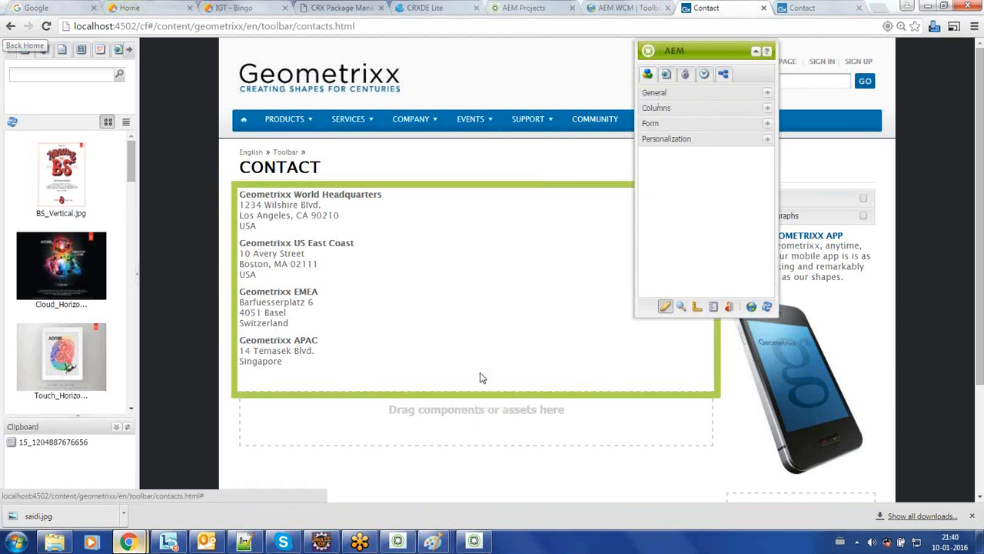
right_click(436, 422)
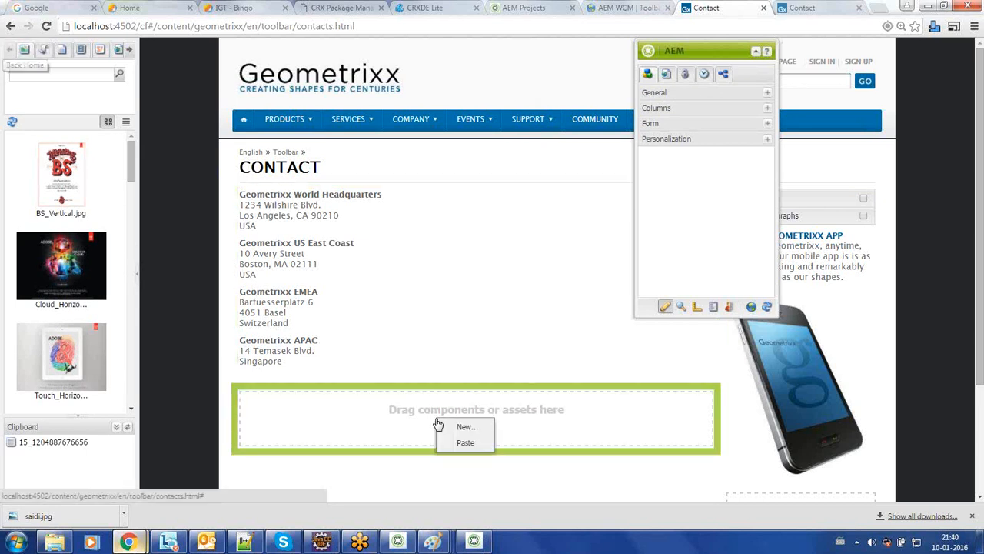
left_click(464, 444)
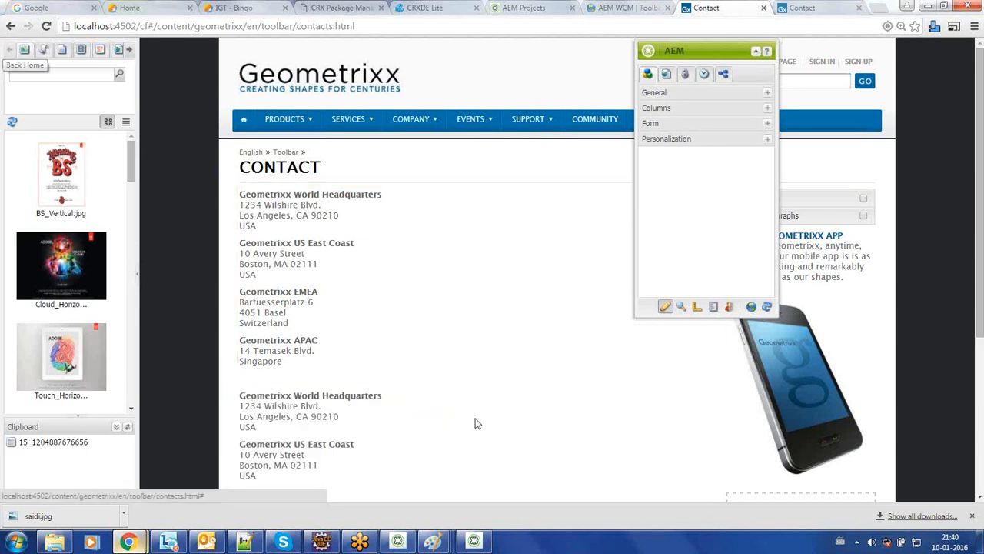
Step: Delete the duplicate address block, confirming with Yes, and collapse the Sidekick
left_click_drag(979, 193, 981, 132)
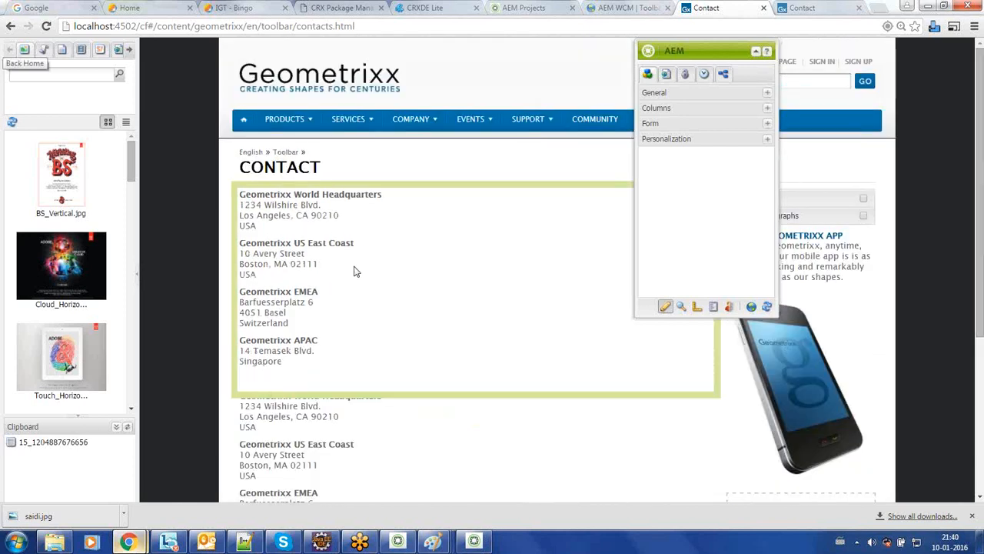
right_click(326, 457)
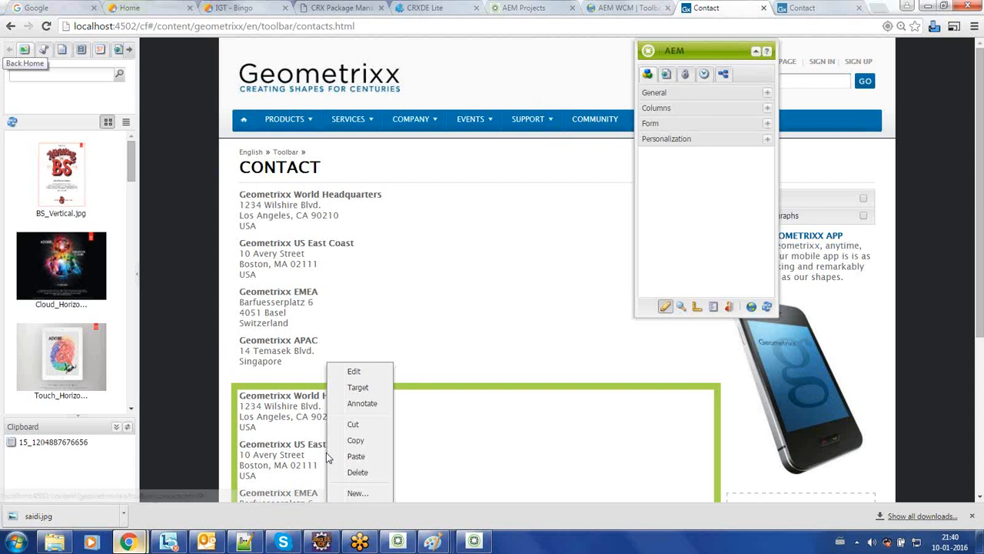
left_click(367, 474)
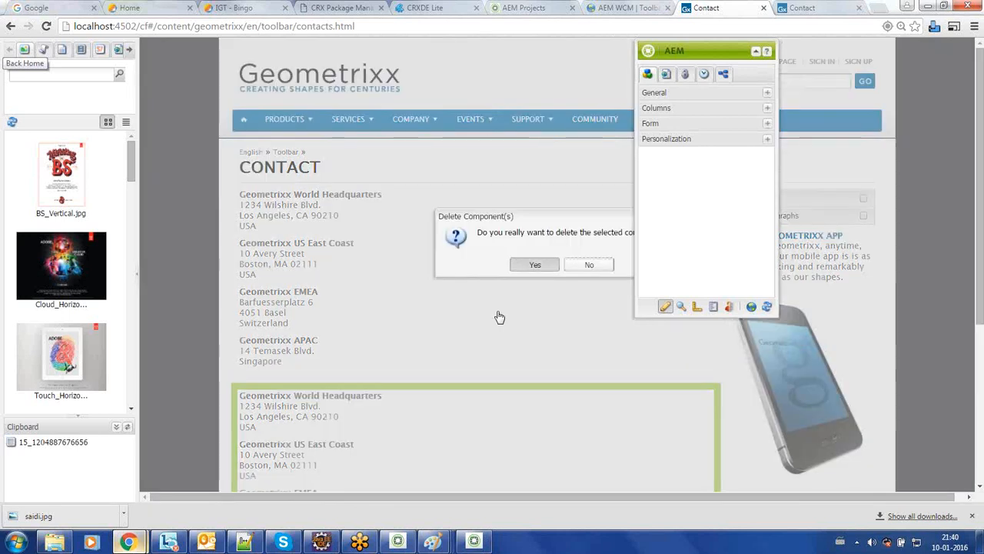
key("Return")
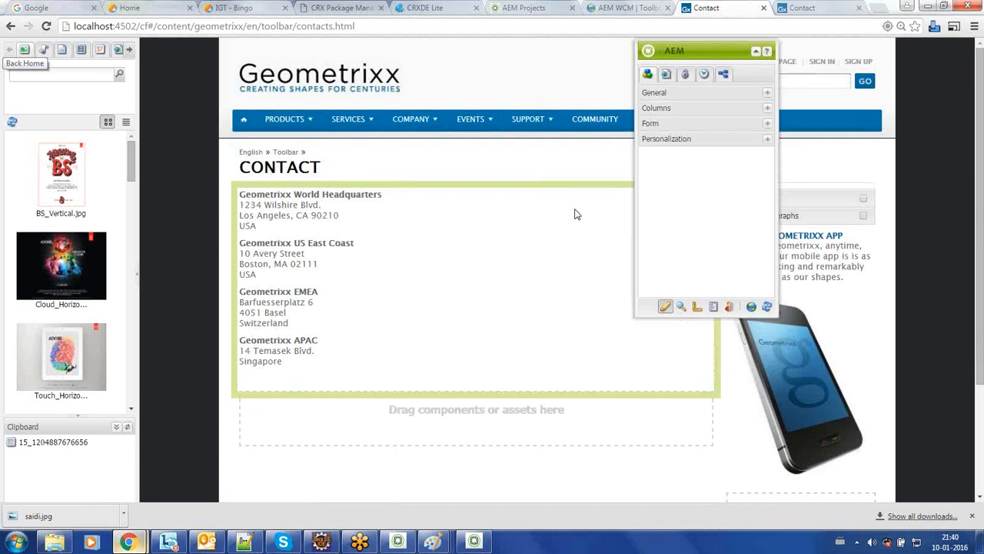
left_click(756, 52)
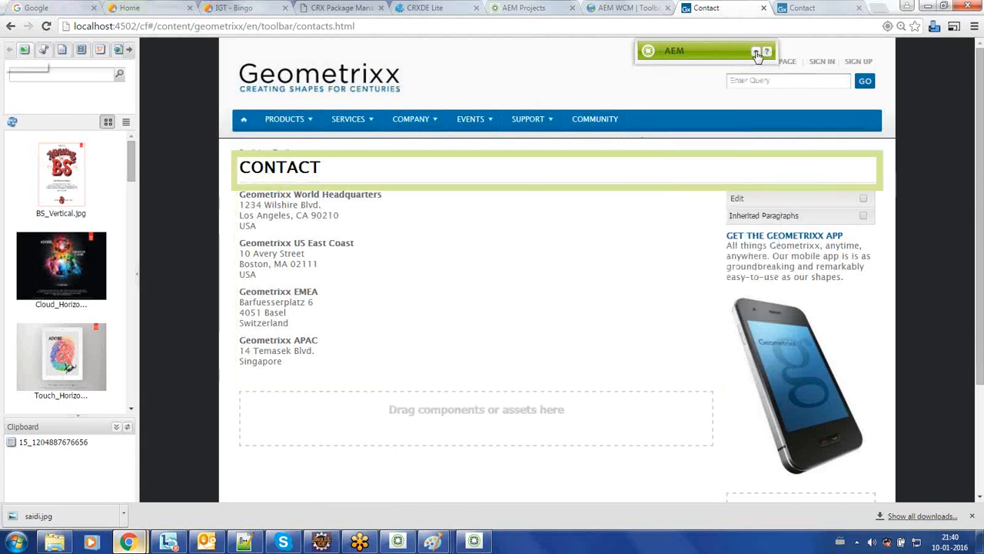
Step: Copy the office address component and paste a second copy into the 'Drag components or assets here' area
left_click(819, 7)
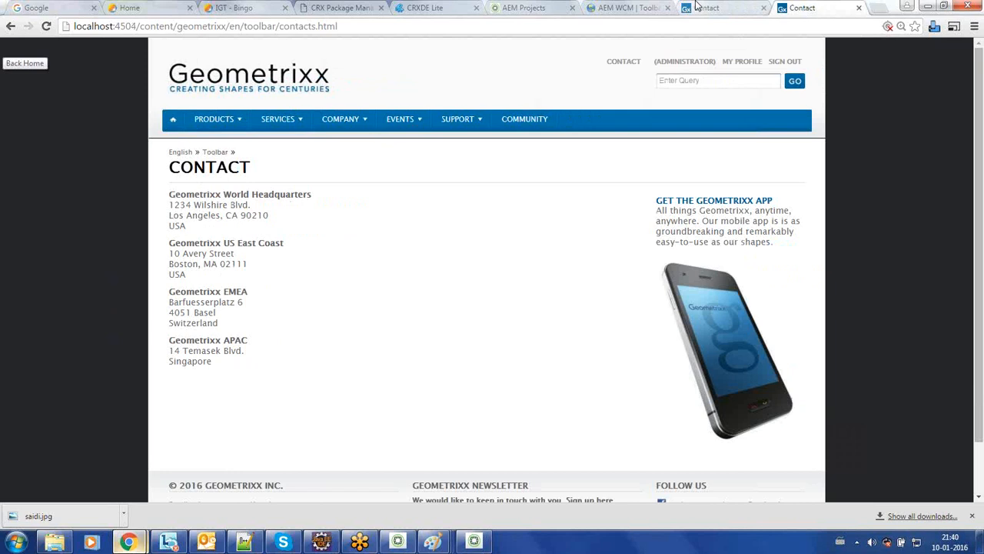
left_click(695, 6)
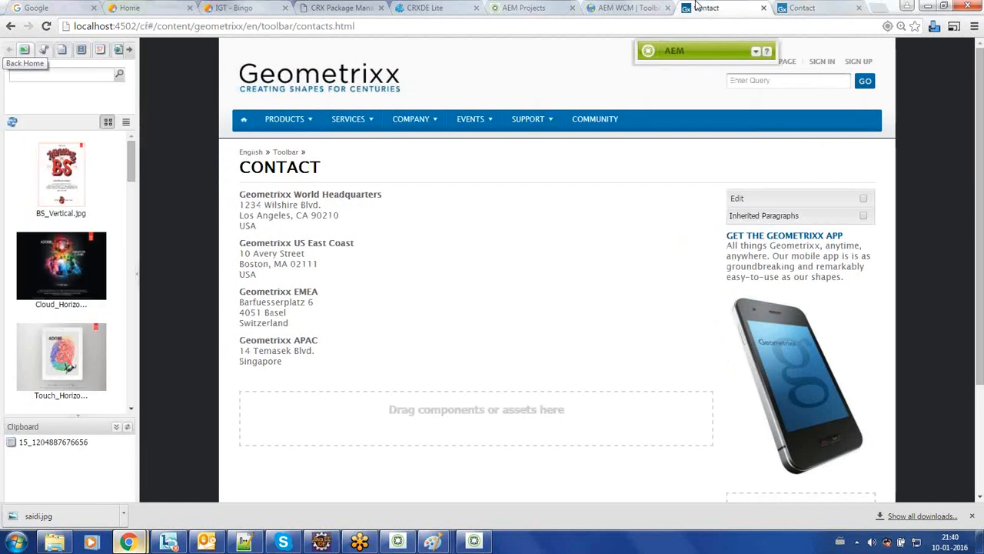
right_click(428, 282)
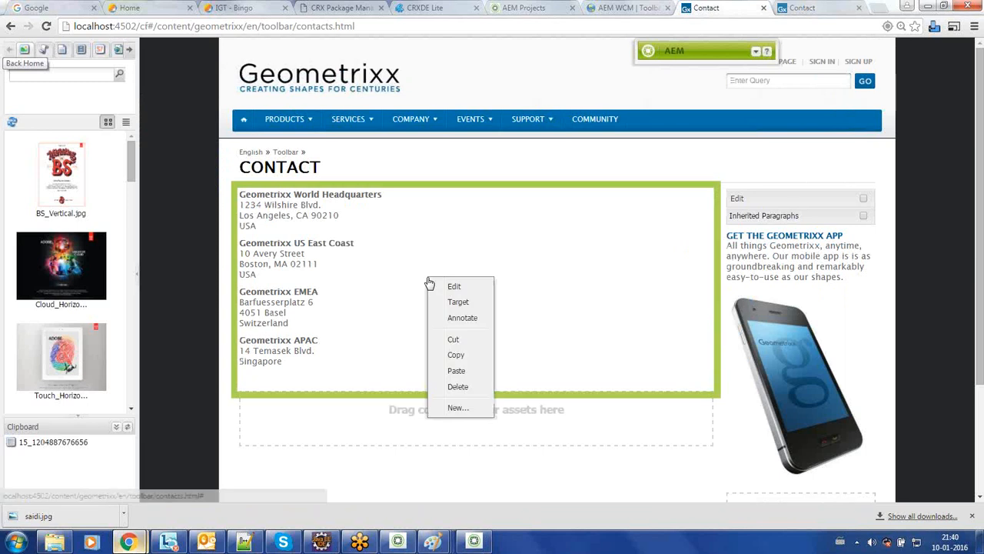
left_click(464, 359)
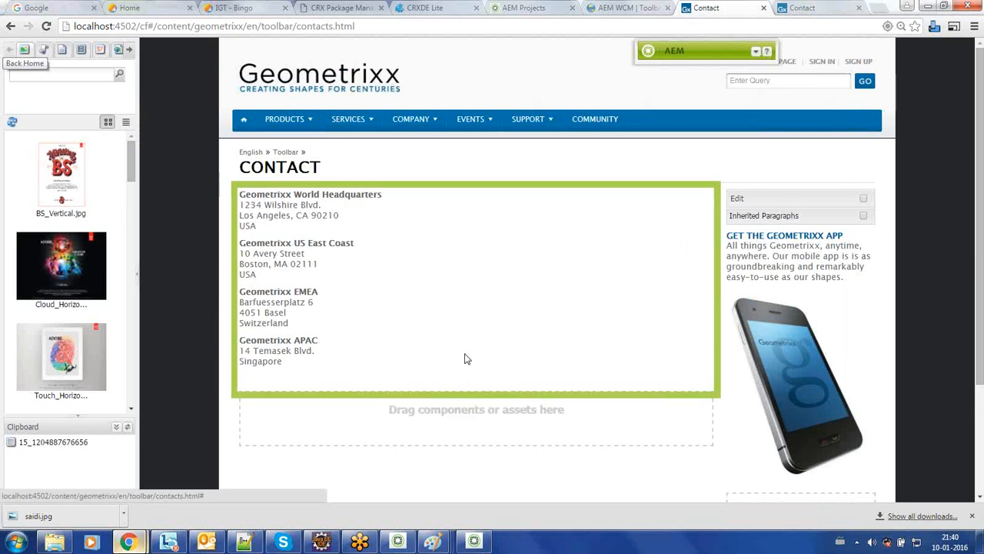
right_click(436, 425)
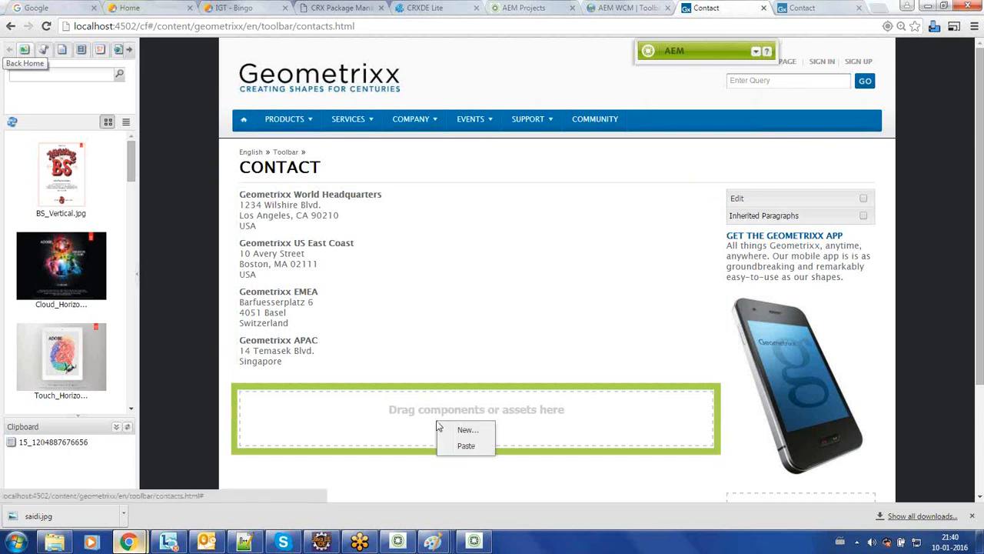
left_click(462, 452)
left_click_drag(981, 228, 980, 333)
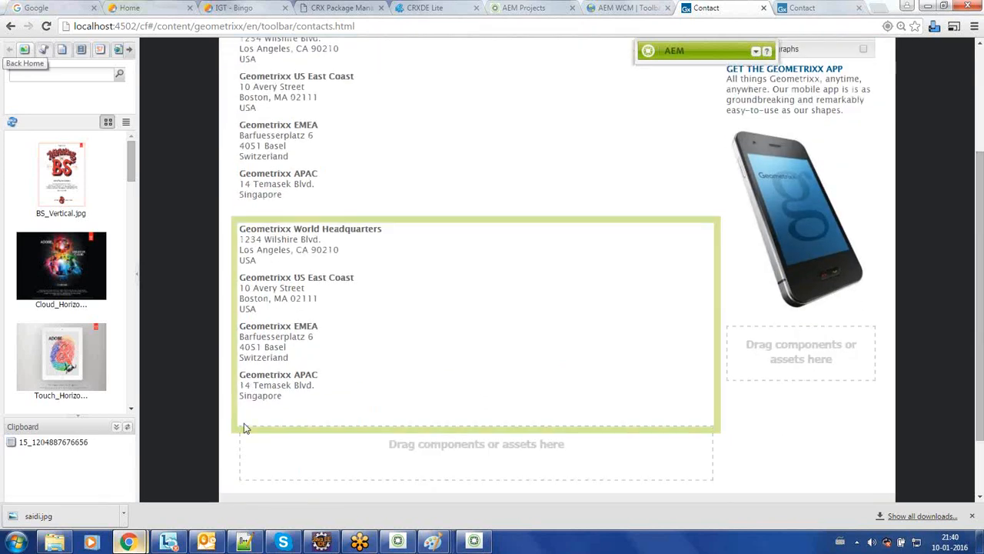
left_click(53, 442)
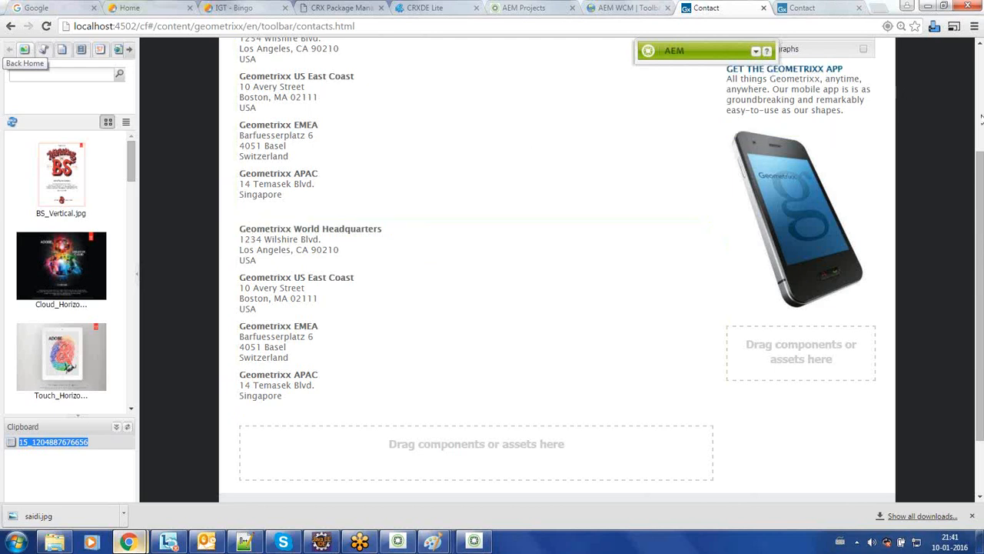
scroll(981, 119, "up", 3)
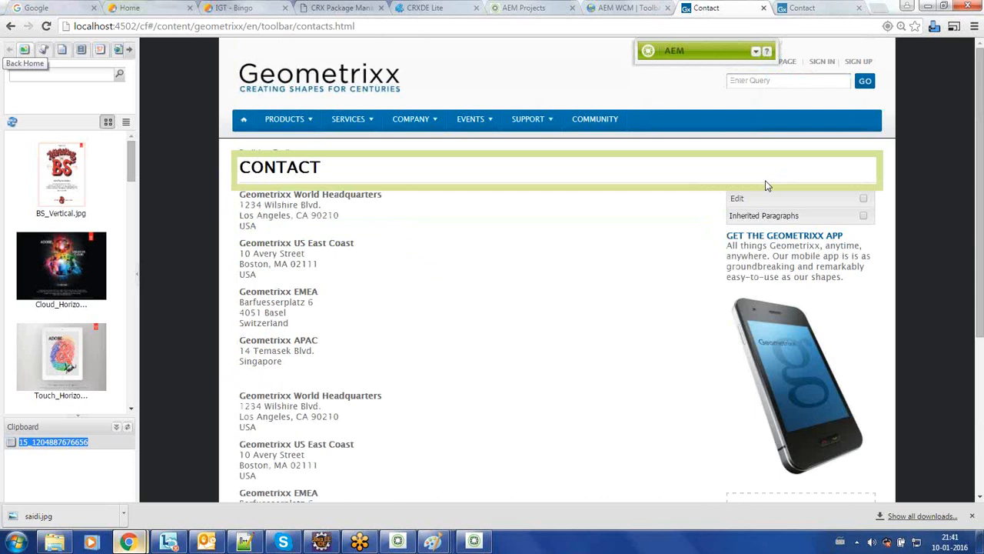
Step: Activate the Contact page from the Sidekick's Page tab, then note the success message and port 4502
left_click(757, 53)
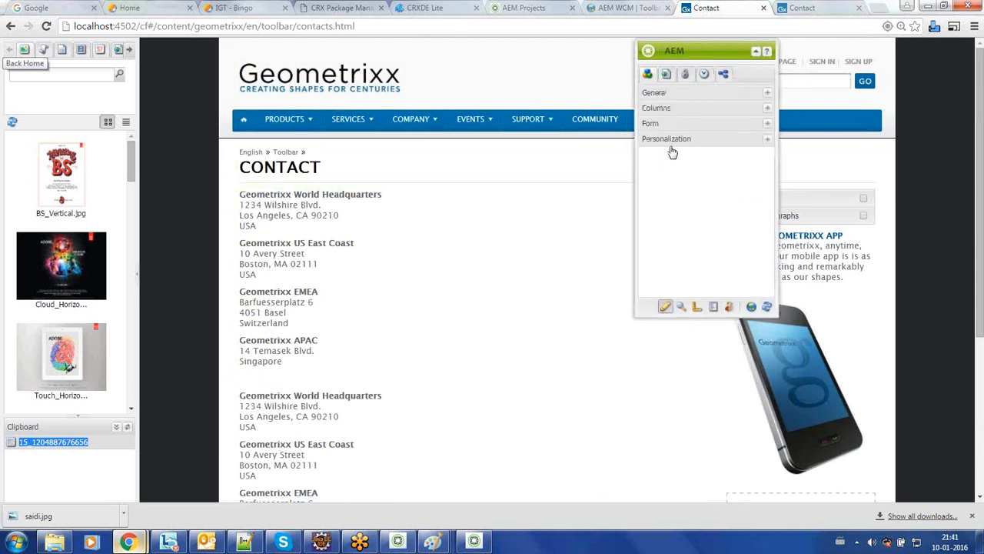
left_click(667, 76)
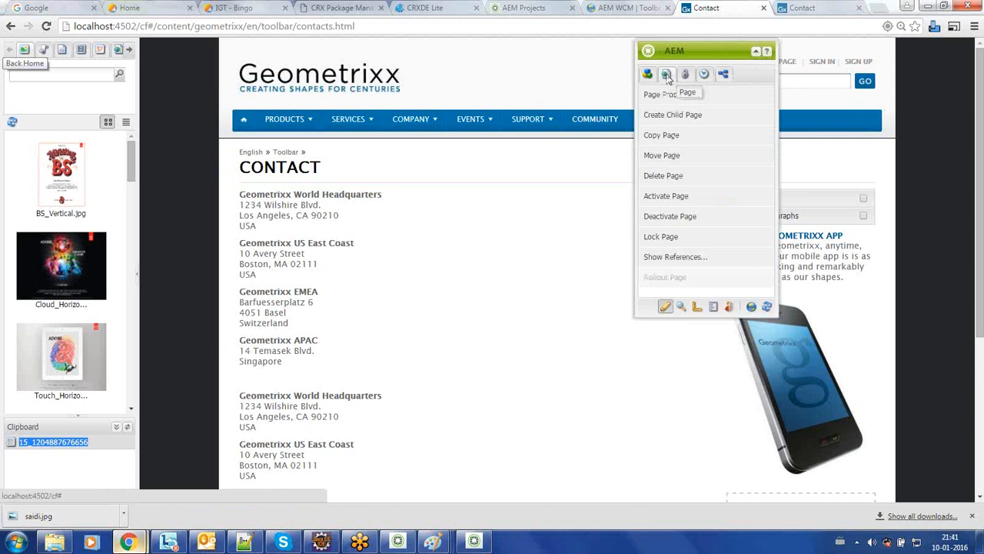
left_click(666, 197)
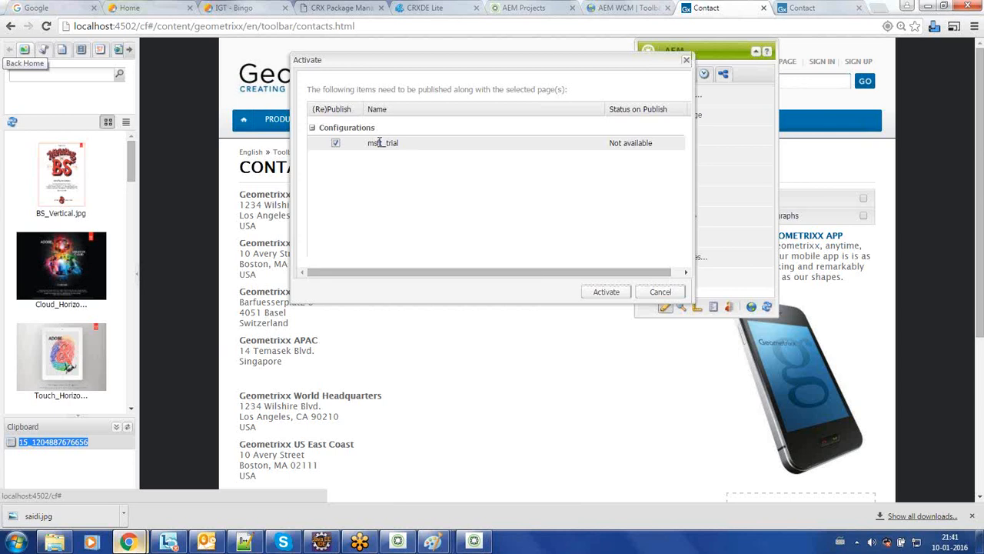
left_click(605, 293)
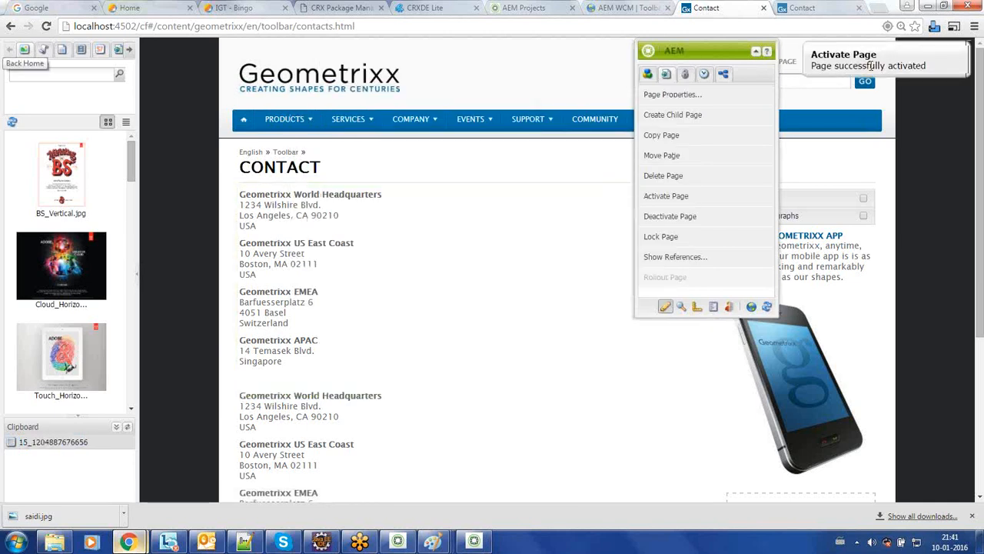
triple_click(871, 67)
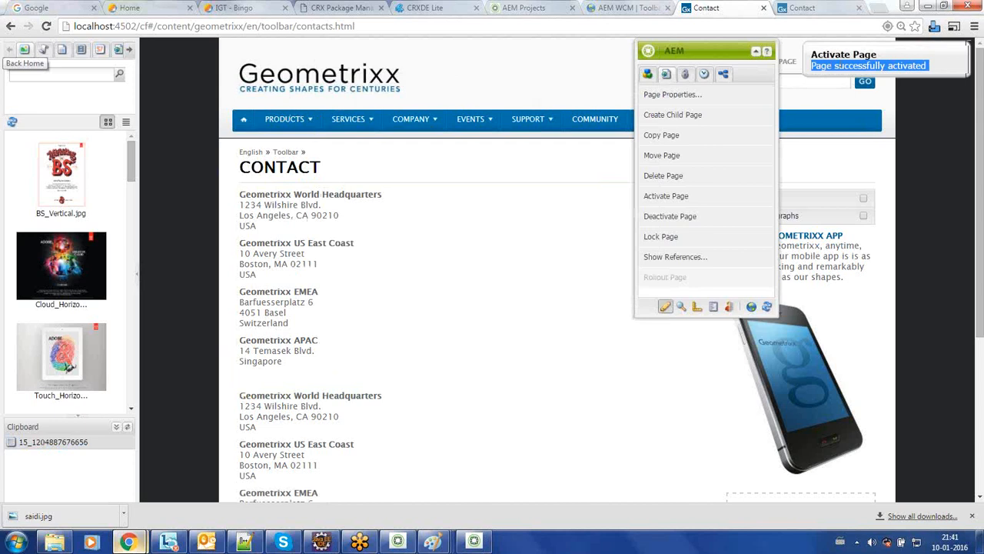
left_click(873, 68)
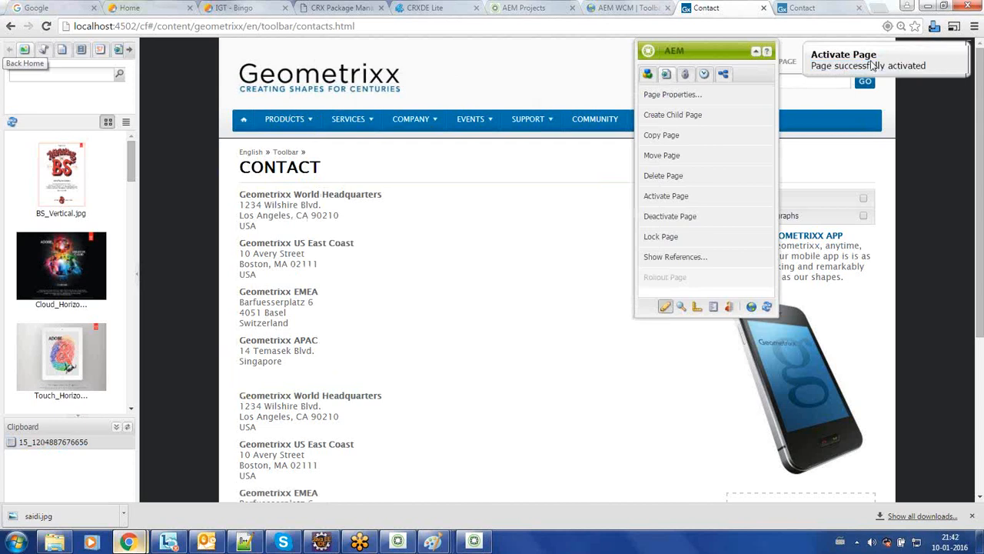
double_click(130, 30)
Step: Reload the localhost:4504 Contact page, scroll through both address sets, then return to the author tab
left_click(802, 10)
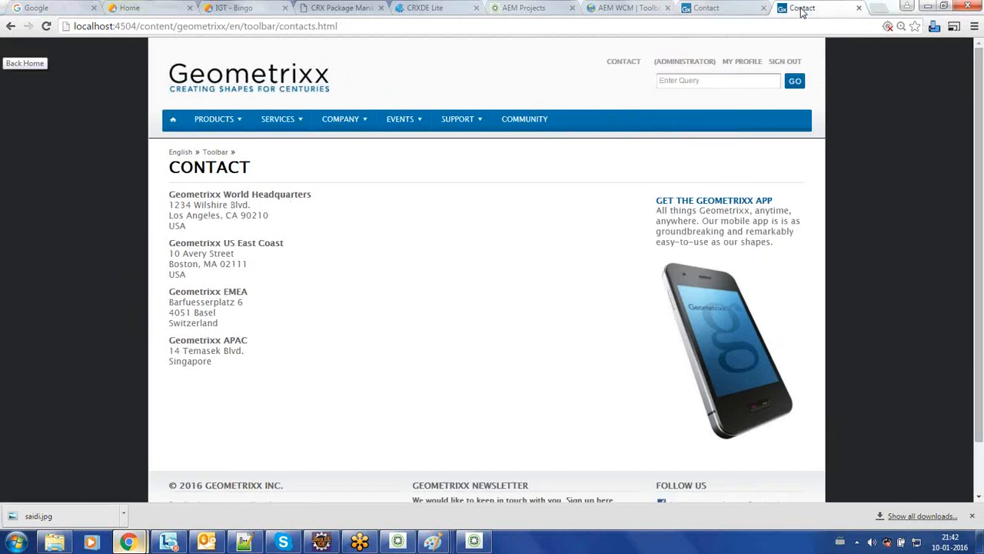
left_click(47, 27)
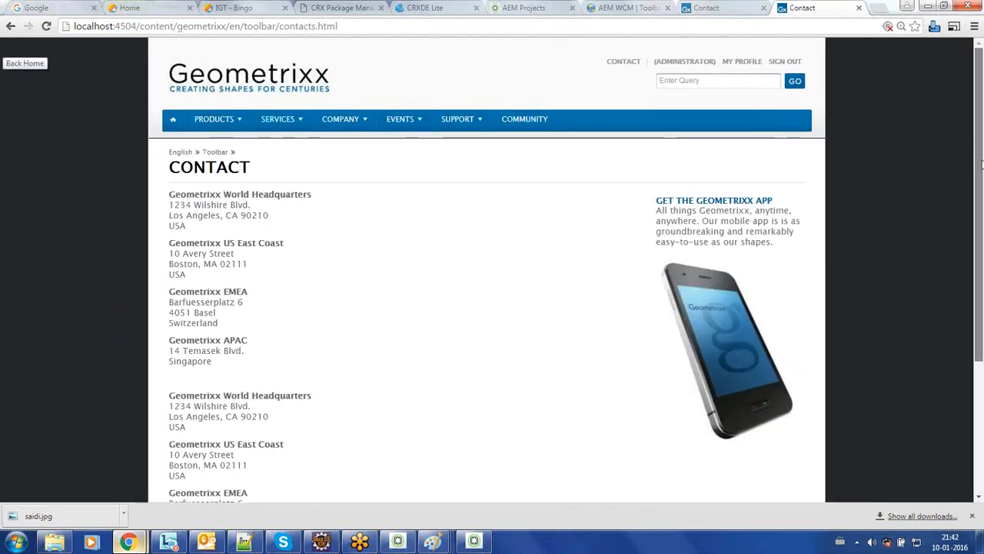
left_click_drag(981, 164, 980, 190)
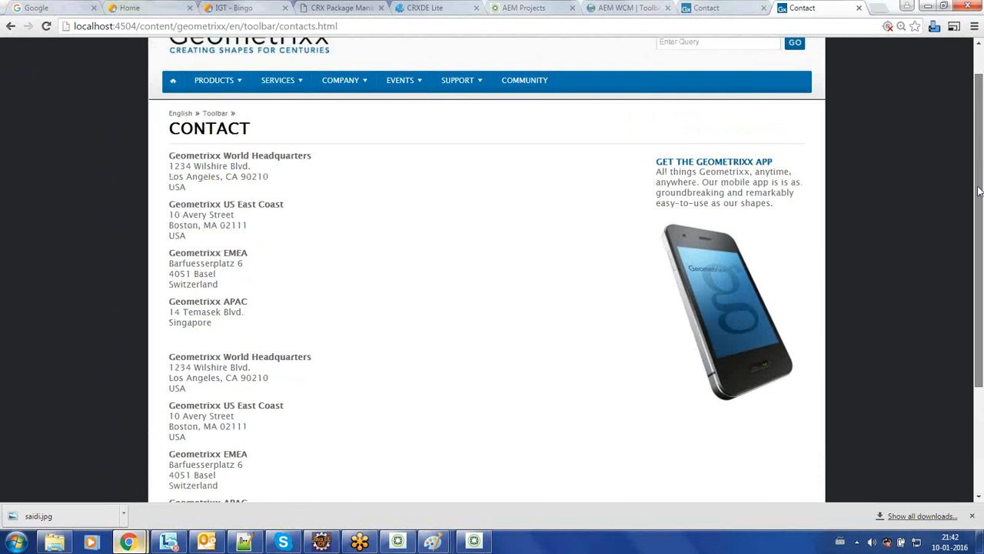
left_click_drag(980, 190, 953, 146)
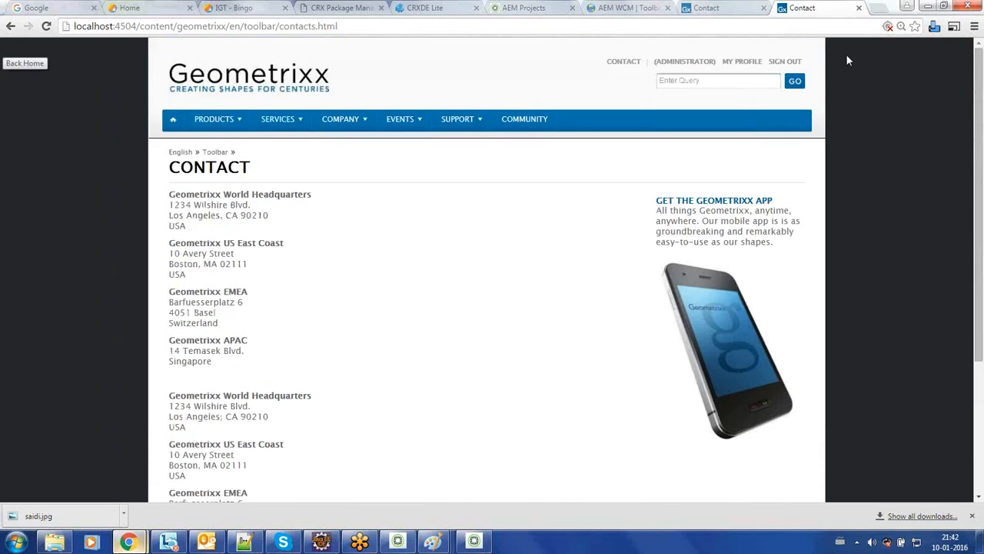
left_click(711, 8)
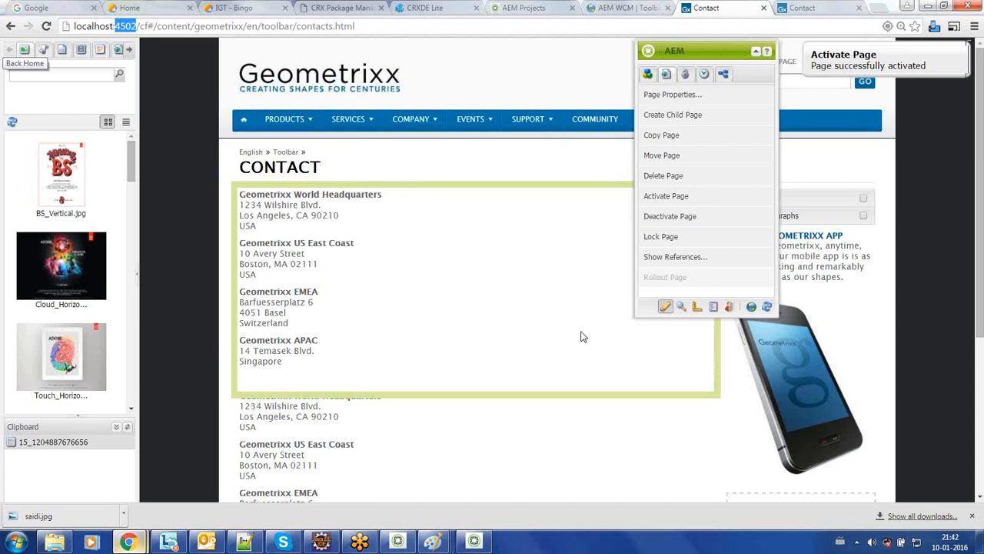
Step: Drag a Text & Image component from the General group into the bottom drop zone
left_click_drag(981, 223, 981, 431)
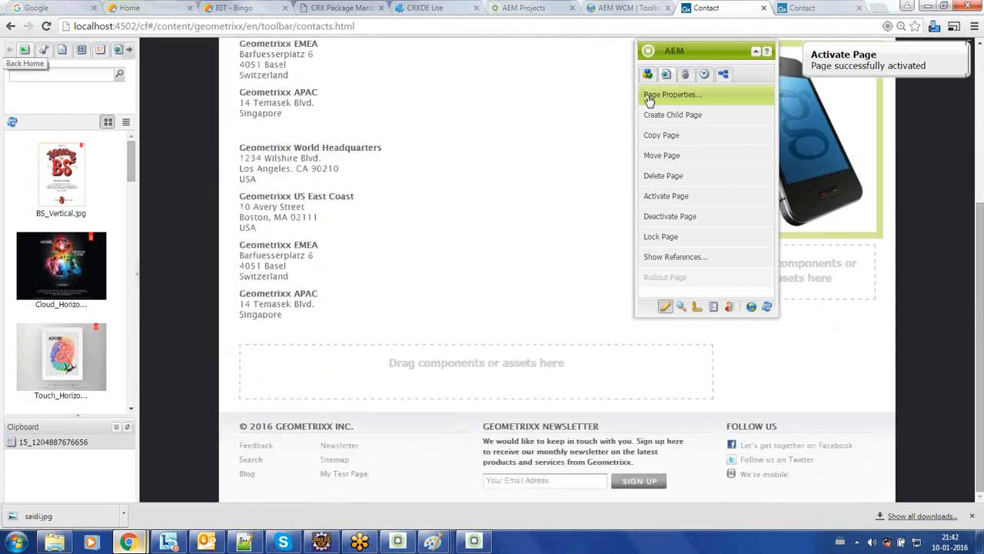
left_click(648, 74)
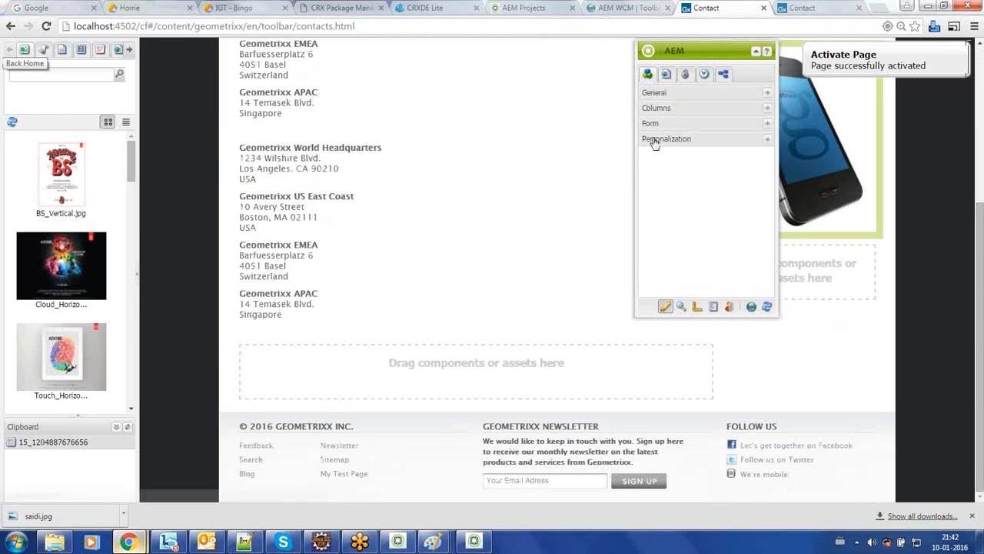
left_click(666, 93)
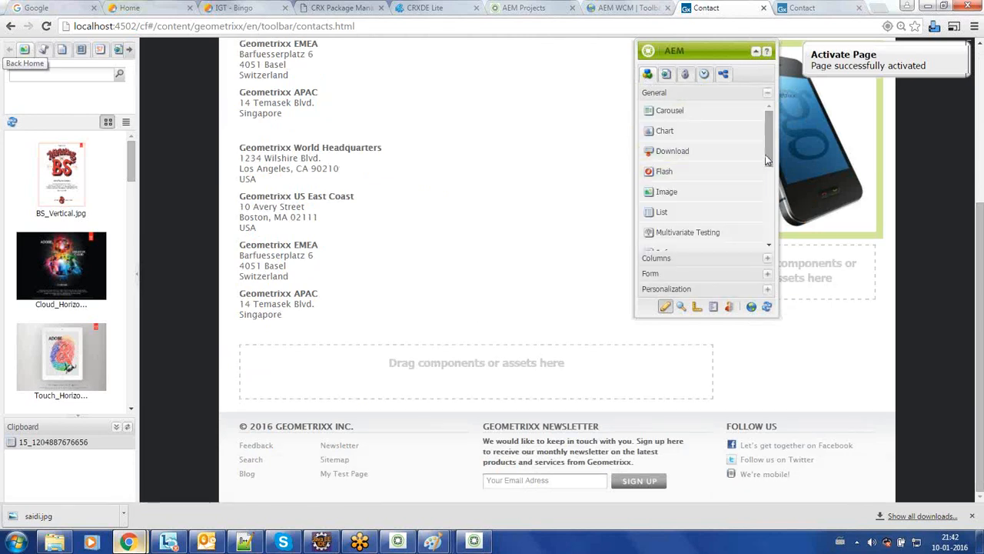
left_click_drag(769, 159, 769, 226)
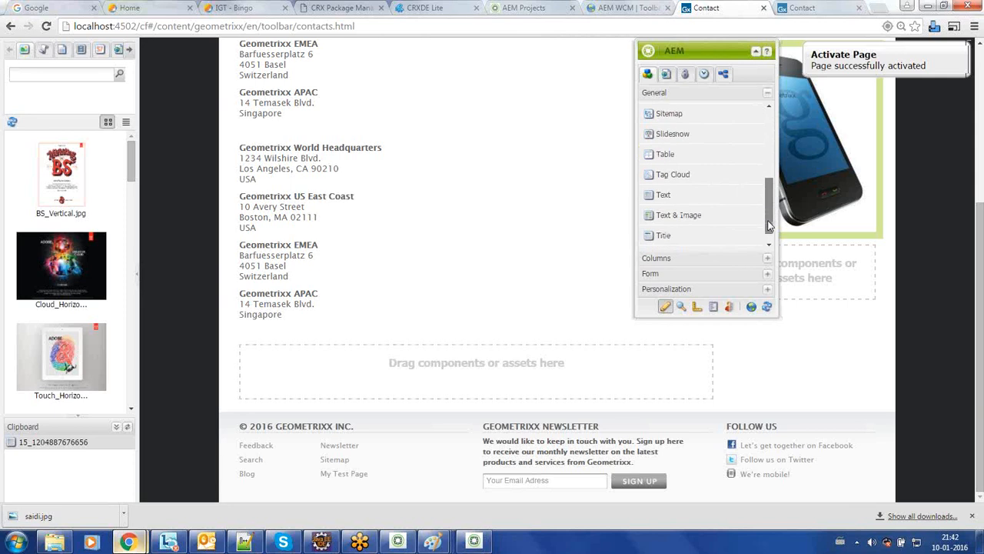
left_click_drag(687, 221, 480, 366)
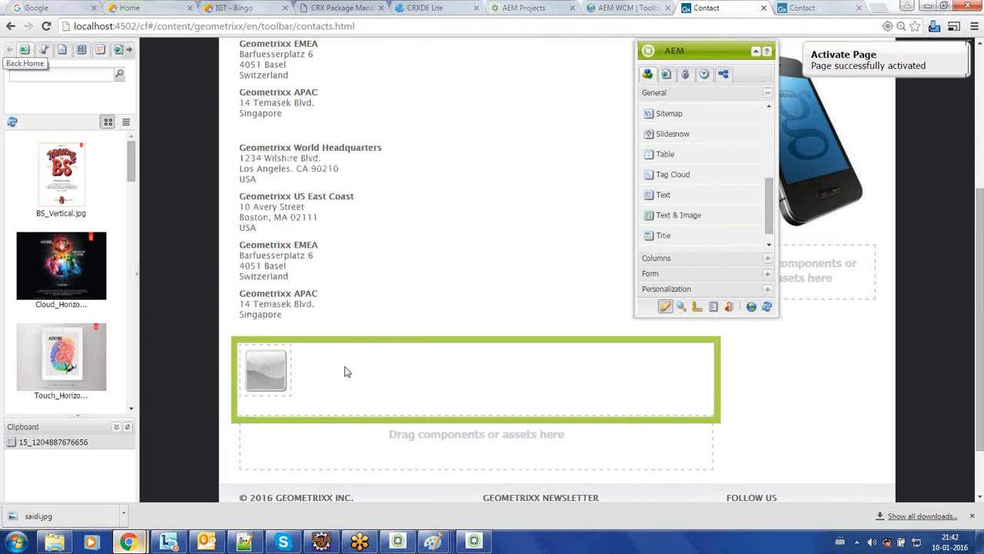
Step: Open the new Text & Image component for editing, then go to the IGT Bingo tab
right_click(344, 372)
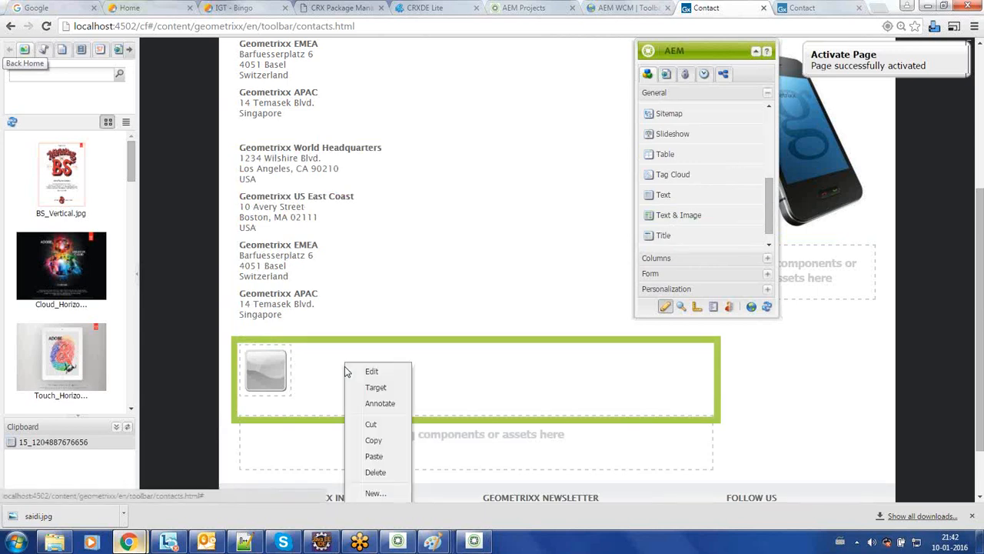
left_click(357, 375)
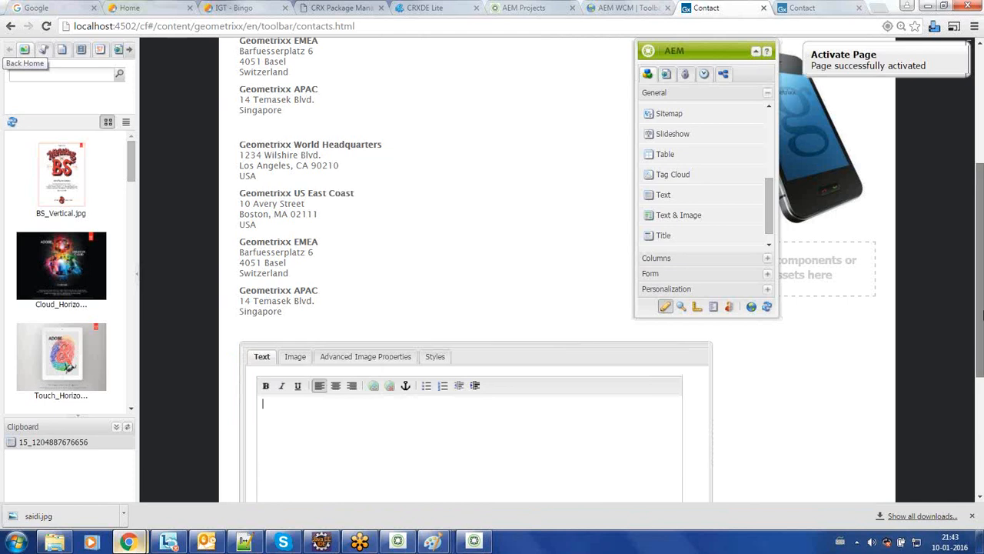
scroll(980, 288, "down", 3)
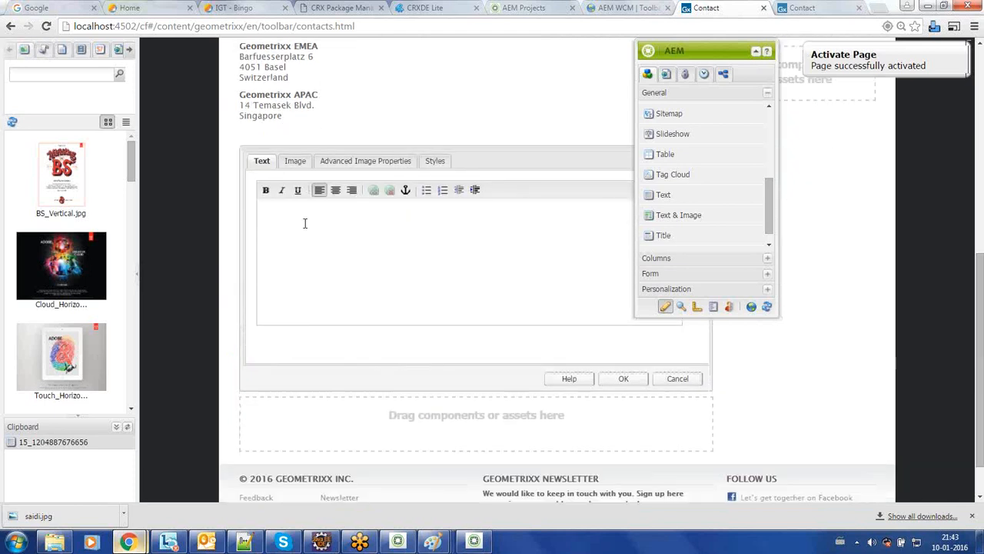
left_click(244, 8)
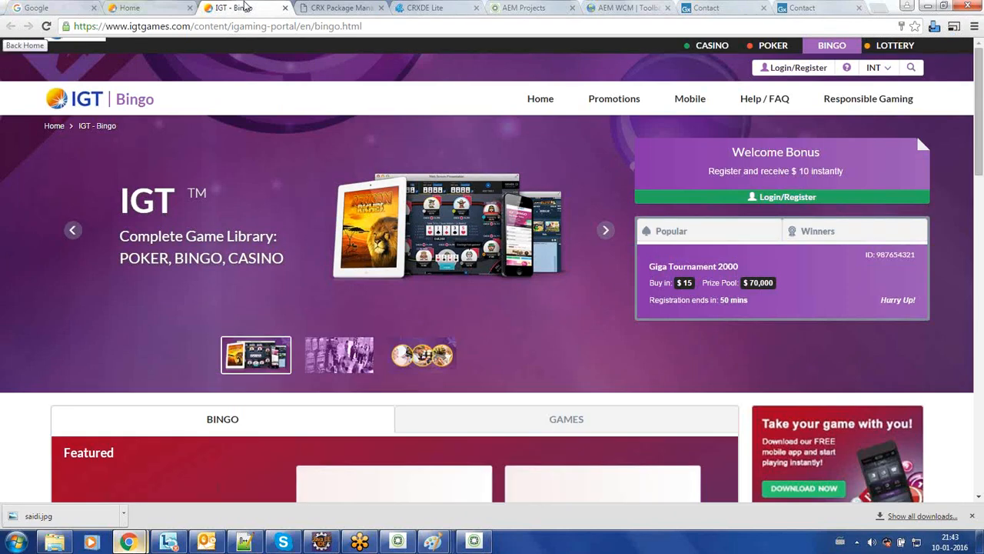
Step: Copy the USA PATRIOT Act footer paragraph from the IGT Bingo page and return to the Contact editor
key("Down")
key("Down")
key("Down")
key("Down")
key("Down")
key("Down")
key("Down")
key("Down")
key("Down")
key("Down")
key("Down")
key("Down")
key("Down")
key("Down")
key("Down")
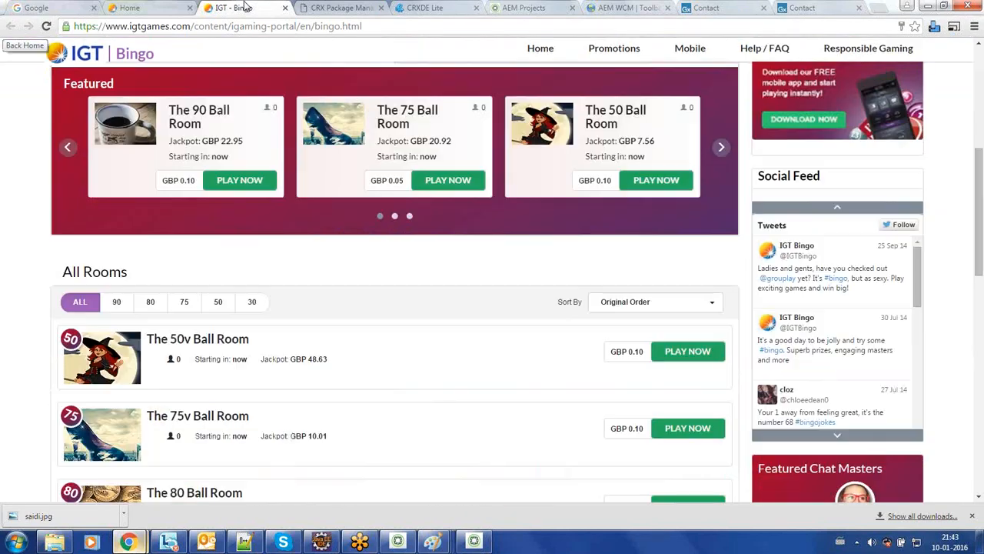
key("Down")
key("Down")
key("Down")
key("Down")
key("Down")
key("Down")
key("Down")
key("Down")
key("Down")
key("Down")
key("Down")
key("Down")
key("Down")
key("Down")
key("Down")
key("Down")
key("Down")
key("Down")
key("Down")
key("Down")
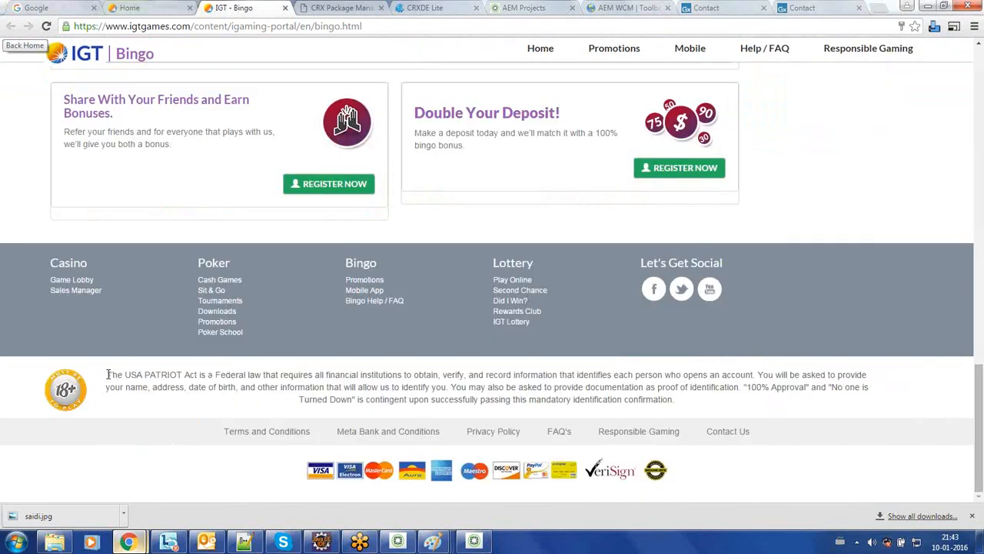
left_click_drag(108, 374, 703, 408)
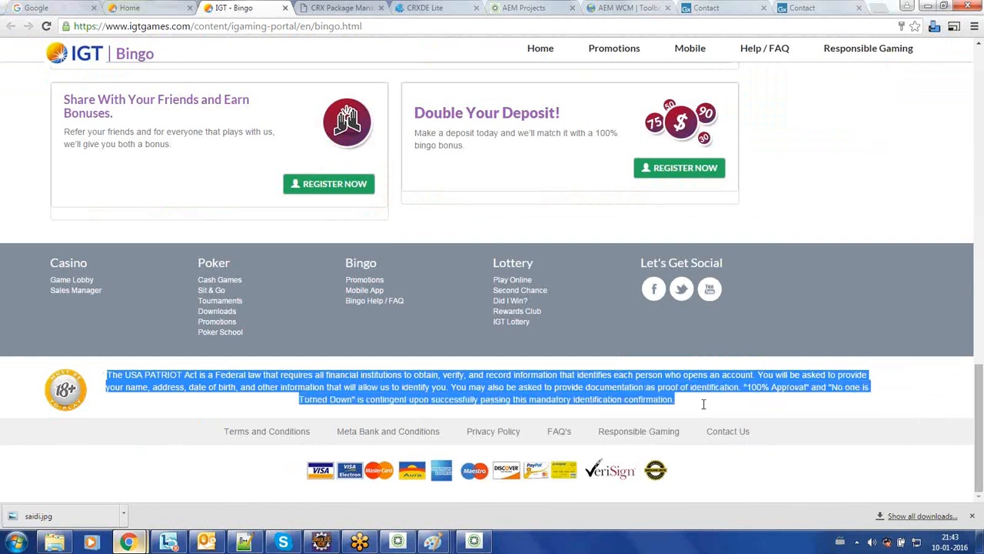
right_click(602, 381)
left_click(607, 386)
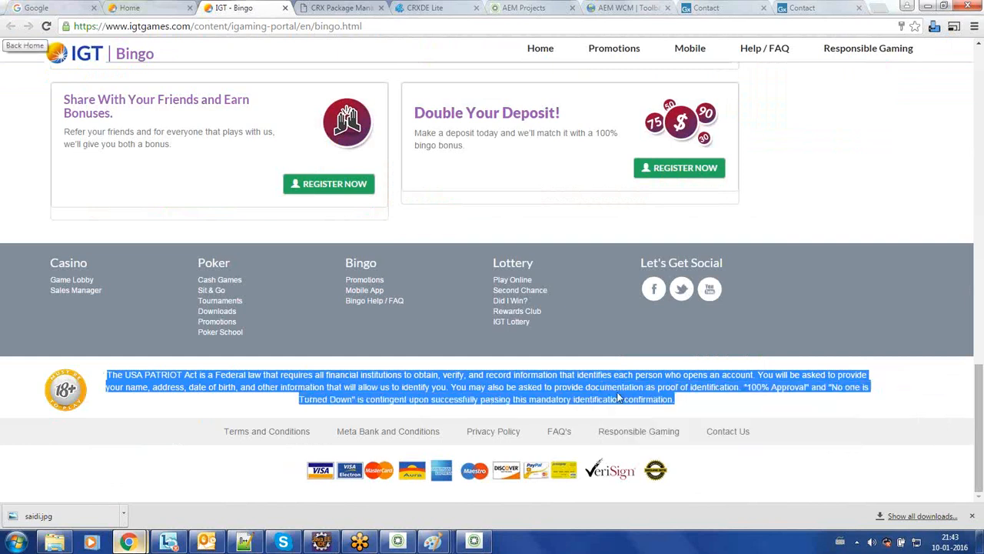
left_click(685, 6)
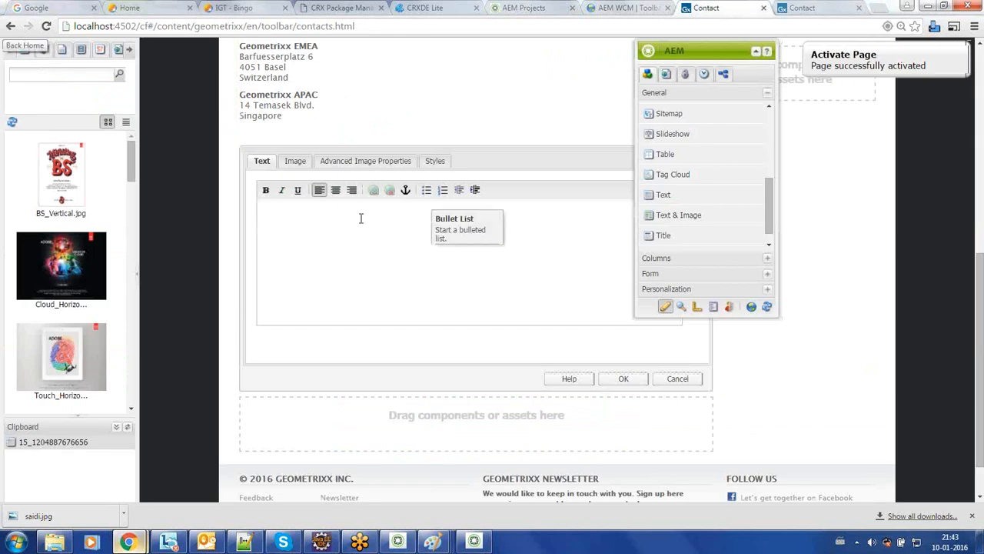
Step: Paste the USA PATRIOT Act paragraph twice, set BS_Vertical.jpg as the image, and click OK
key("ctrl+v")
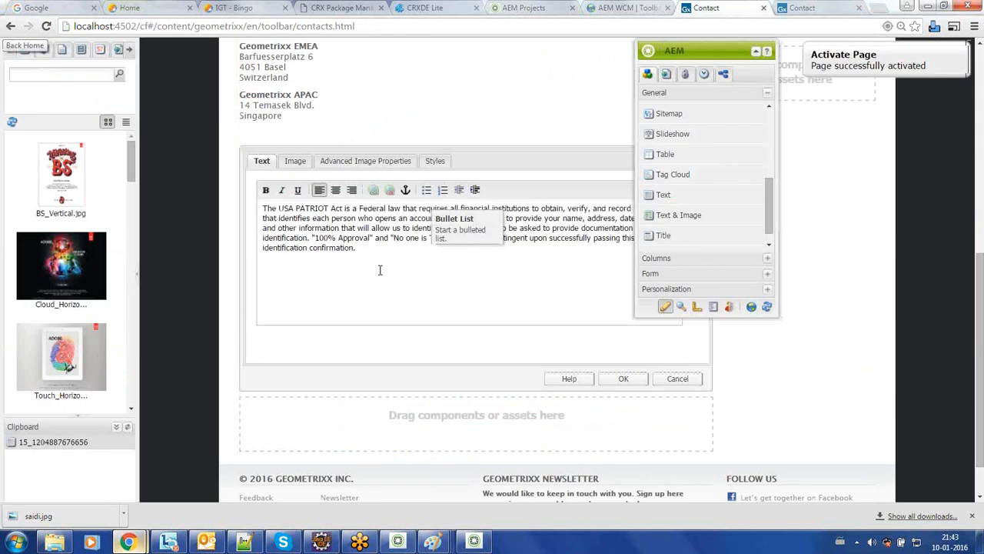
key("ctrl+v")
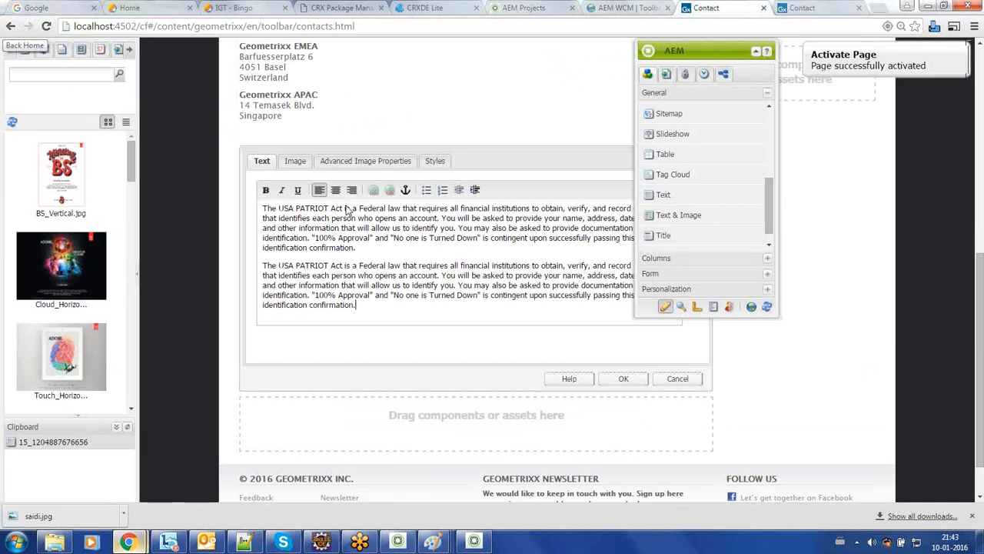
left_click(295, 163)
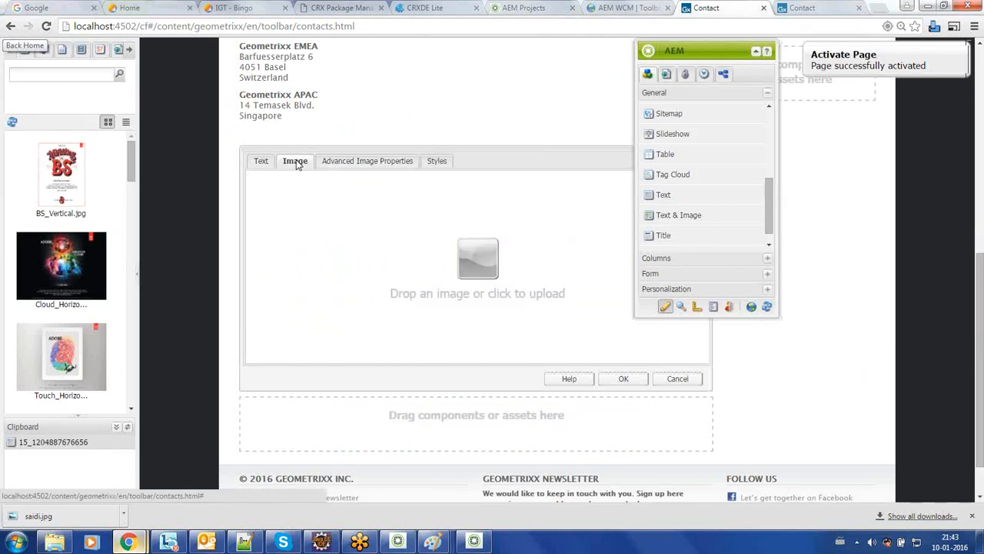
left_click(297, 218)
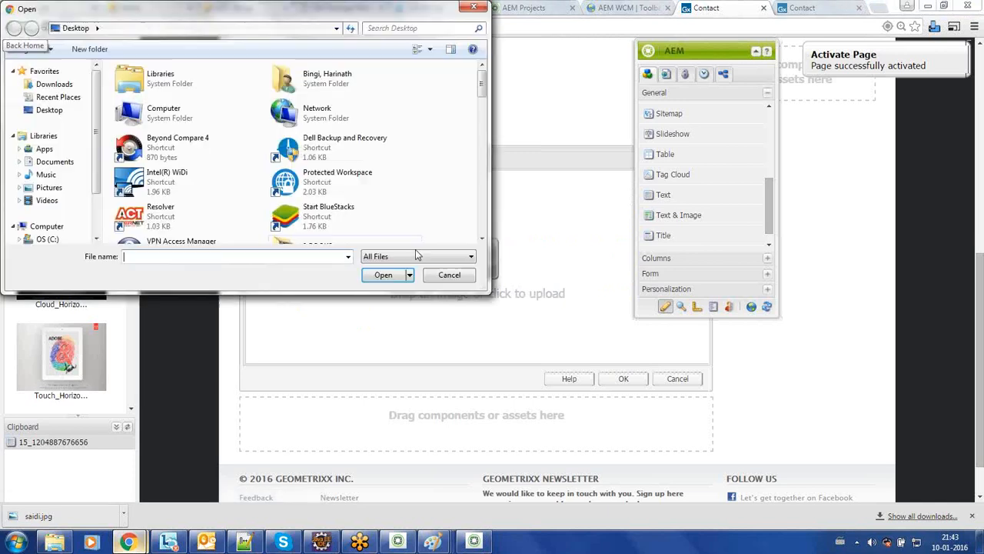
left_click(449, 275)
left_click(53, 182)
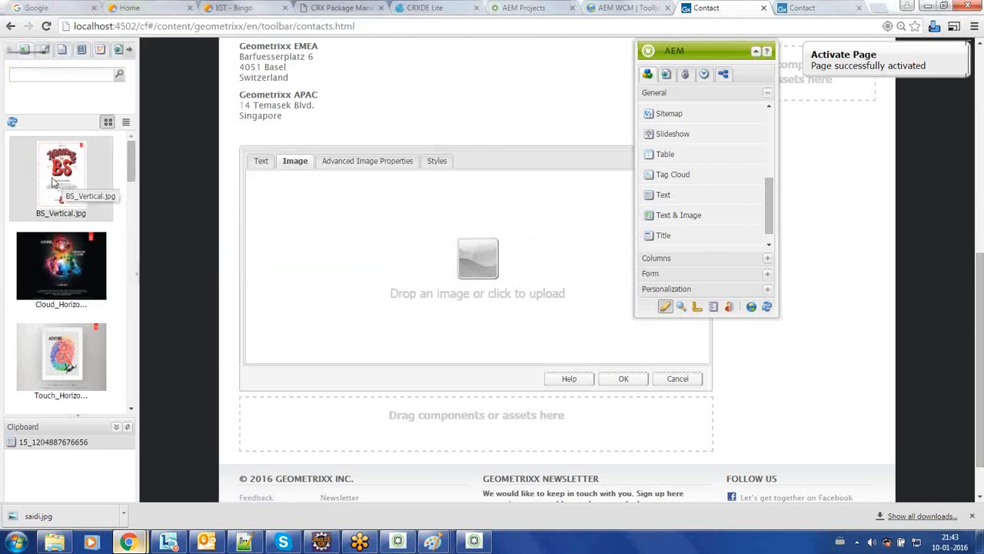
left_click(479, 263)
left_click(451, 275)
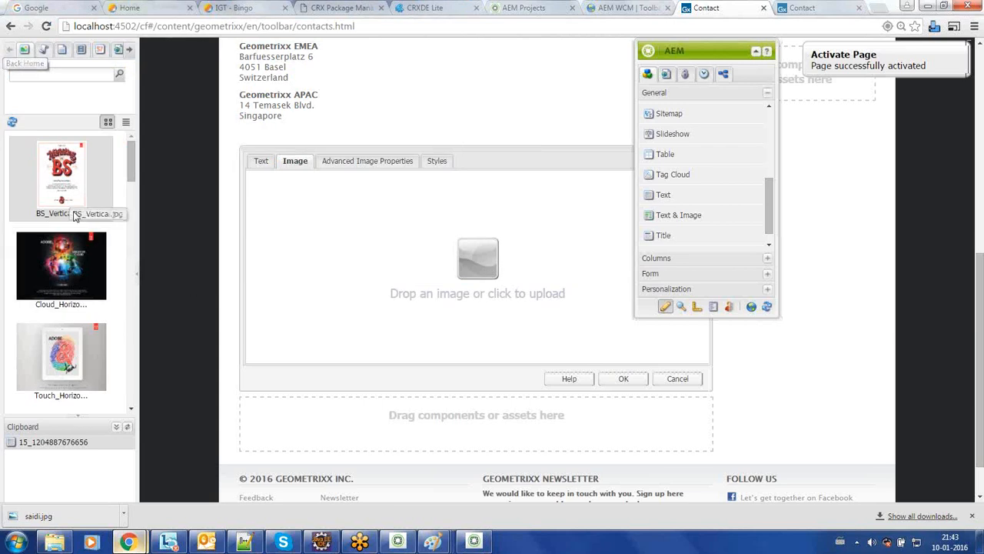
left_click_drag(74, 215, 379, 238)
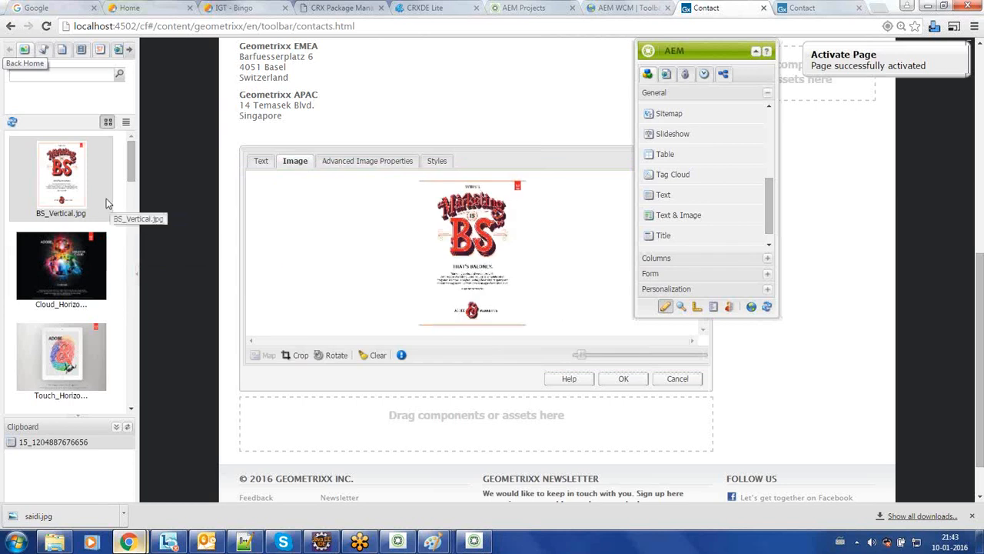
left_click(622, 379)
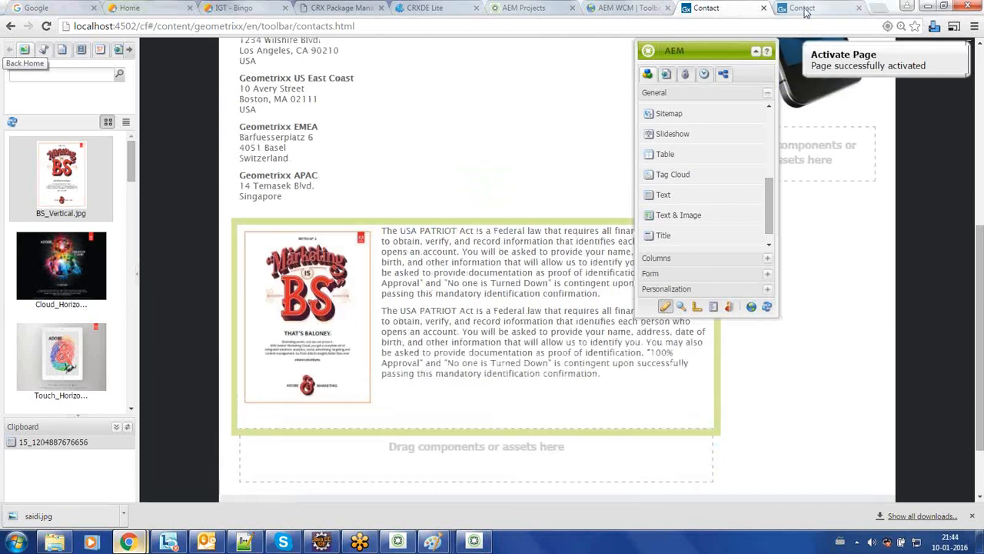
left_click(758, 52)
left_click(767, 50)
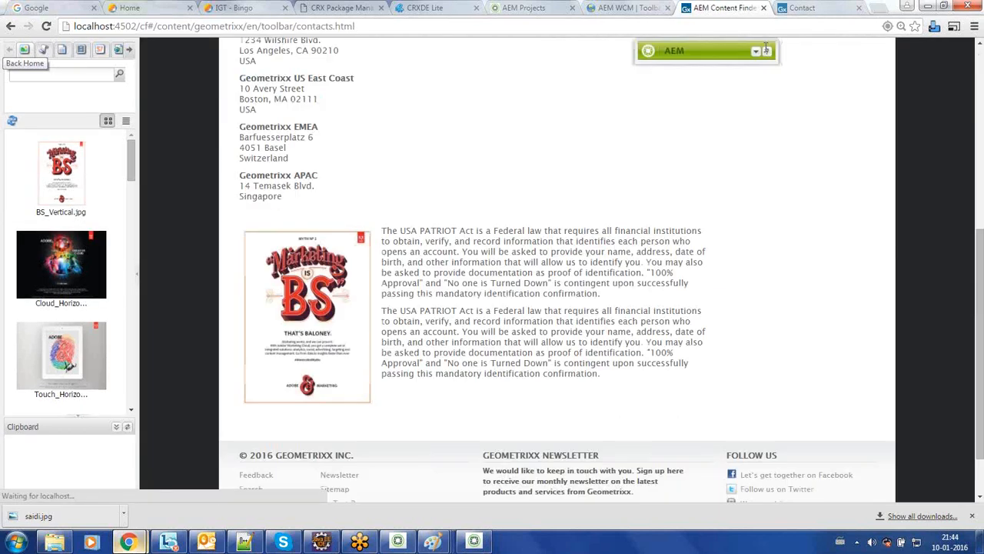
left_click(981, 128)
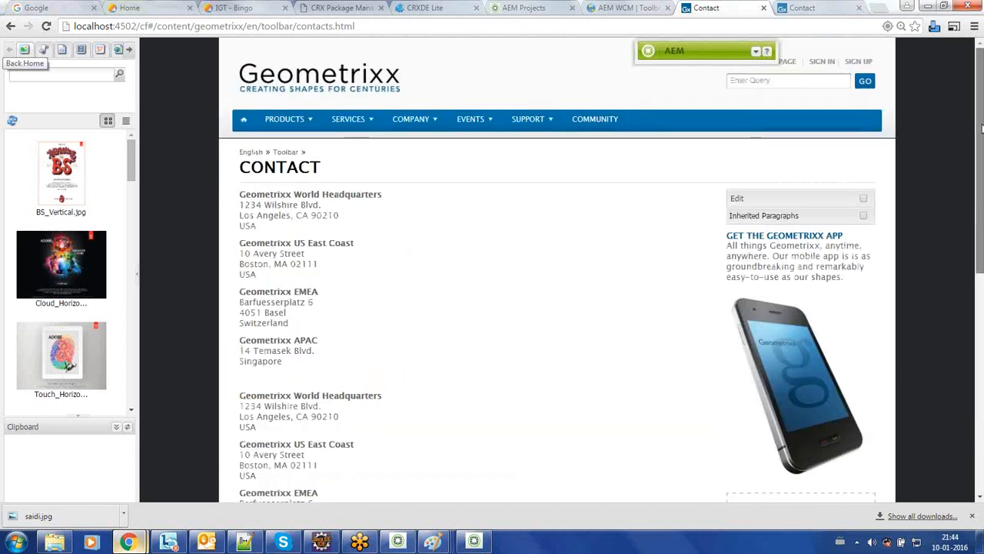
scroll(981, 142, "down", 5)
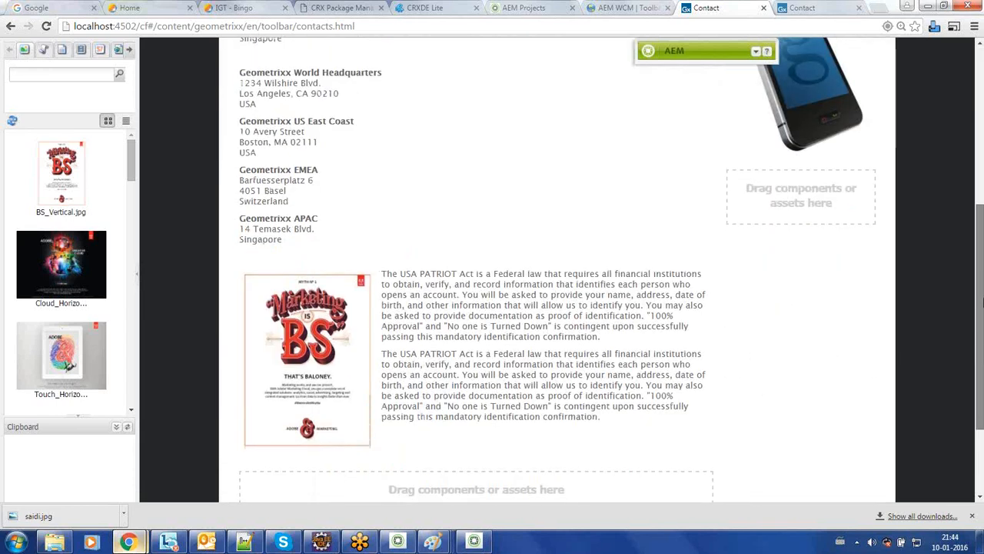
left_click(838, 9)
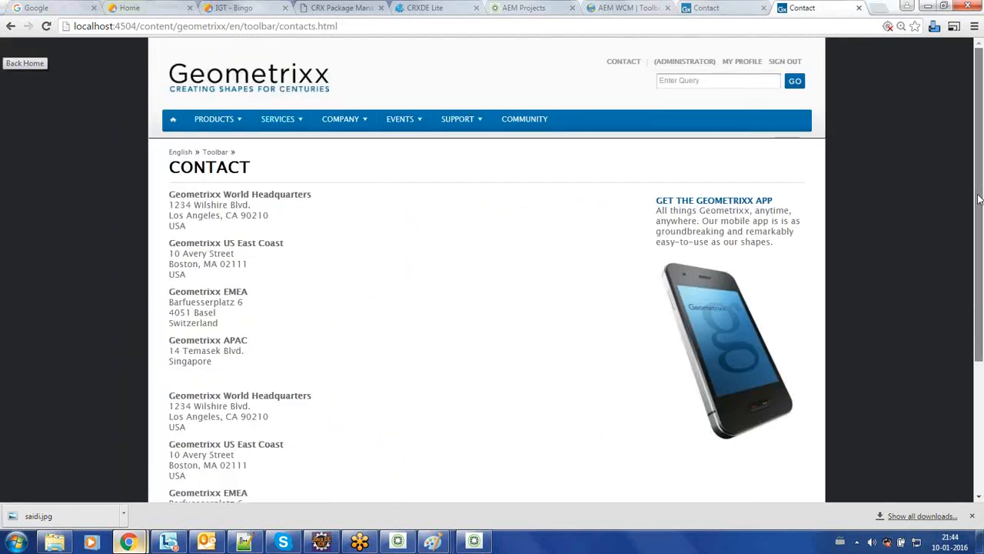
scroll(979, 199, "down", 3)
left_click(705, 9)
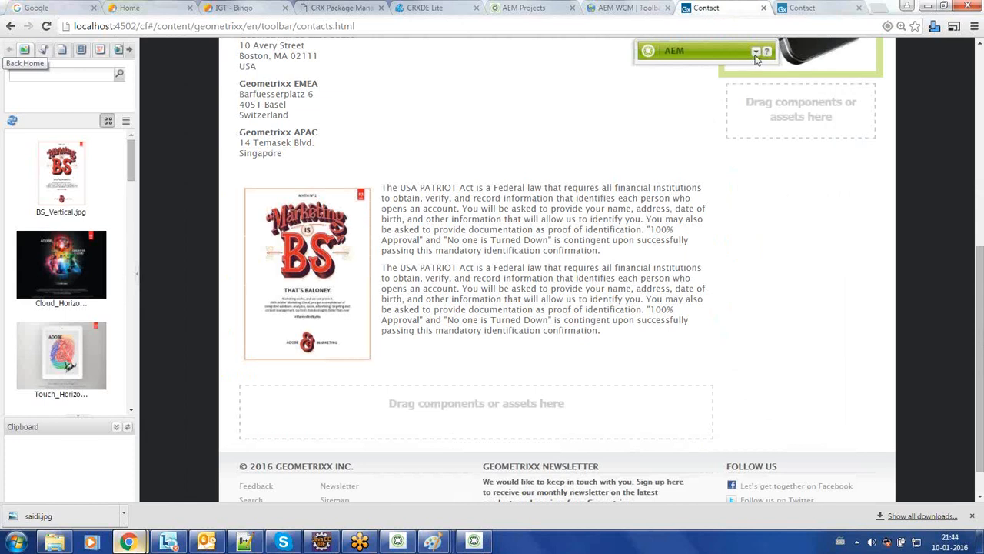
mouse_move(434, 544)
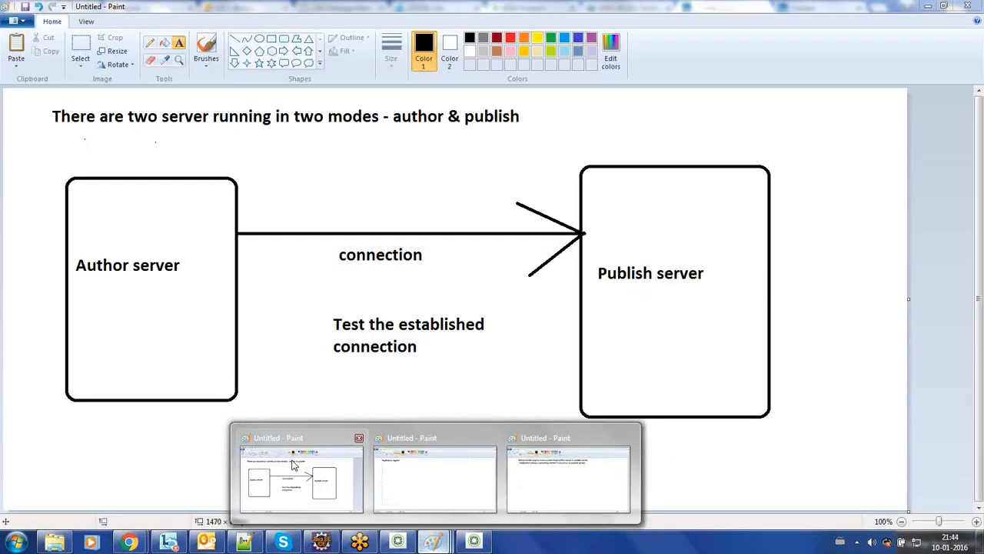
Step: Highlight the Paint note about moving content from author to the publish server
left_click(294, 473)
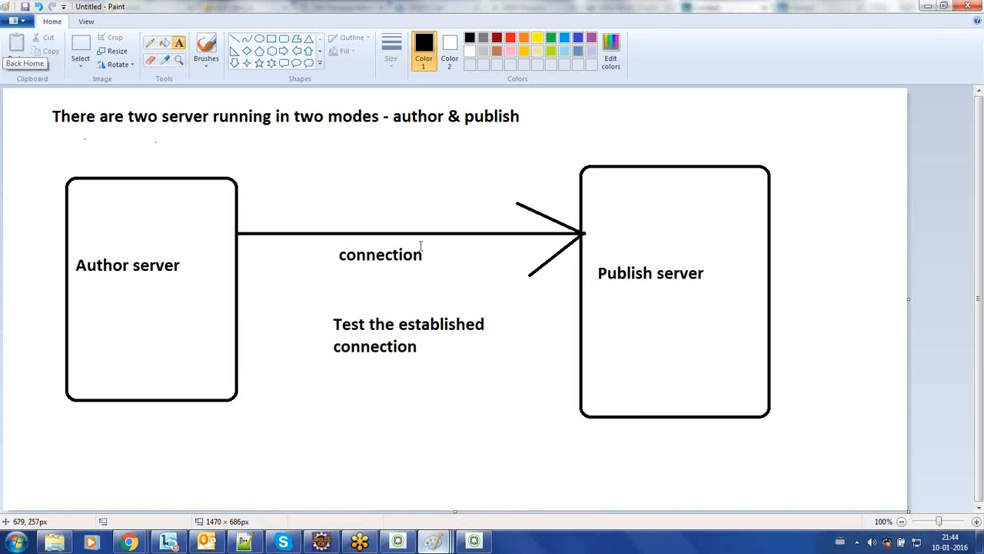
mouse_move(433, 541)
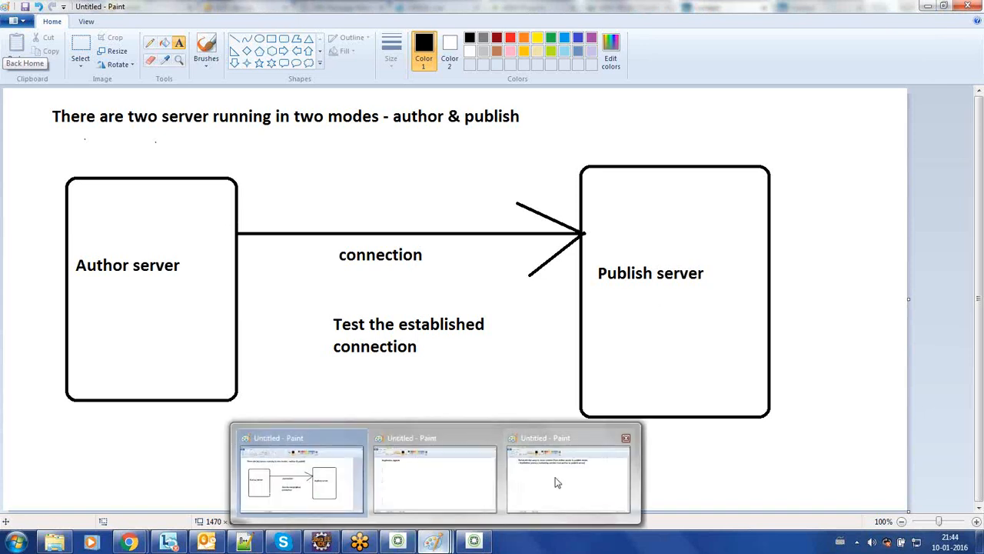
left_click(555, 482)
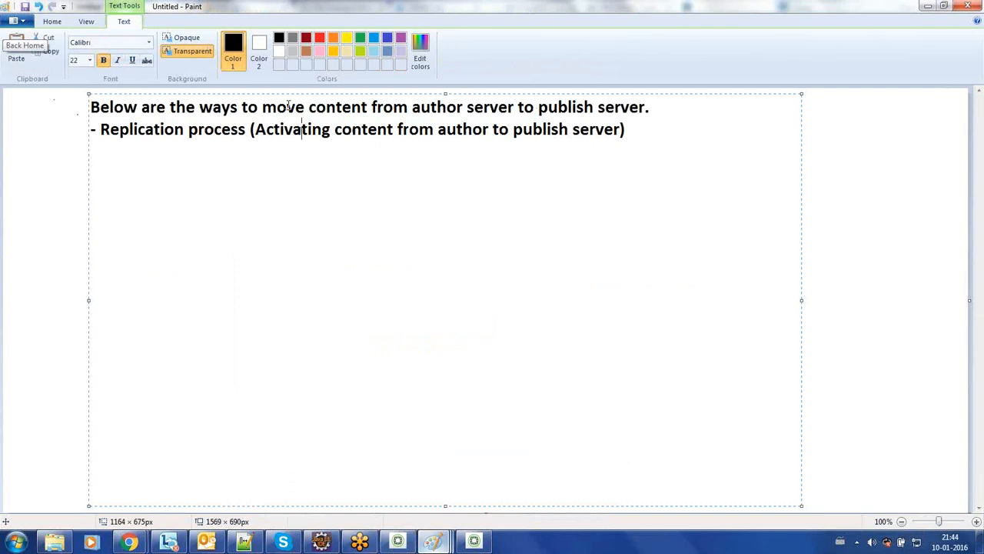
triple_click(288, 108)
left_click(288, 109)
left_click_drag(288, 109, 644, 110)
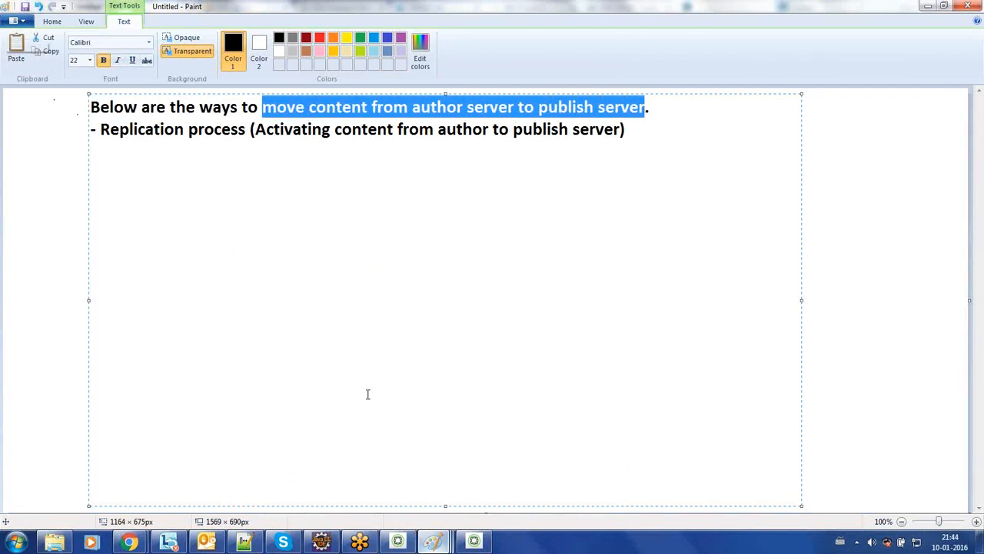
Step: Back in the browser, highlight port 4502 in the author URL and check the published Contact page
mouse_move(129, 542)
left_click(204, 468)
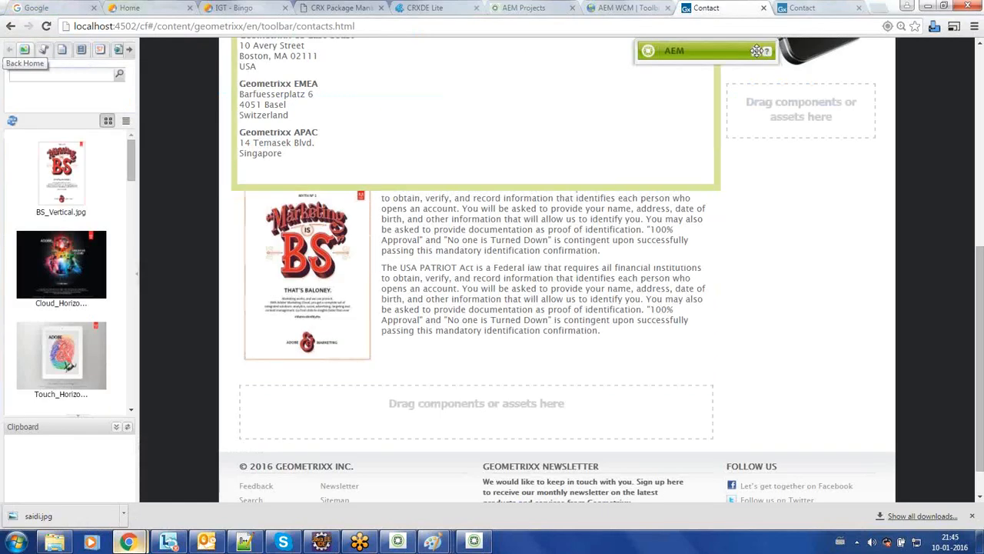
left_click(125, 25)
double_click(125, 25)
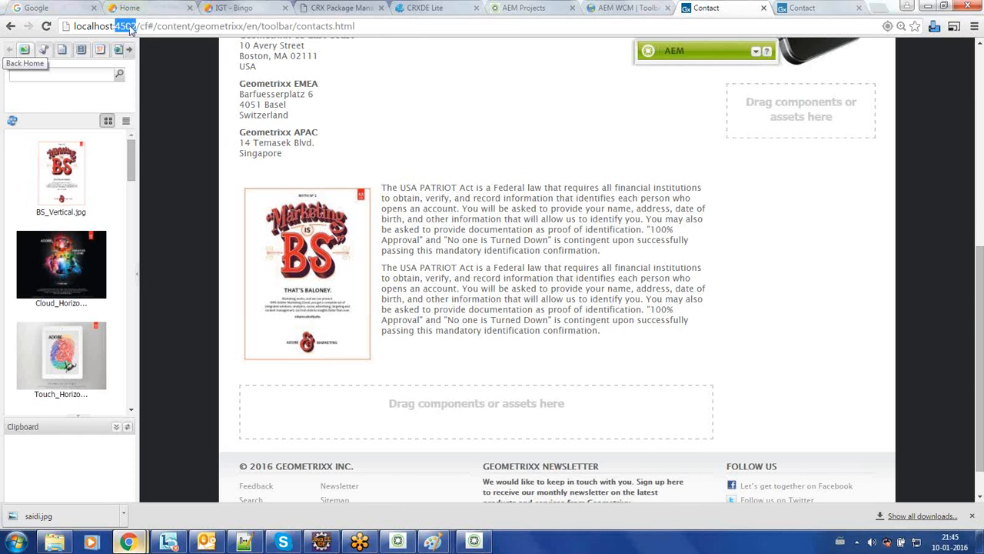
left_click(802, 8)
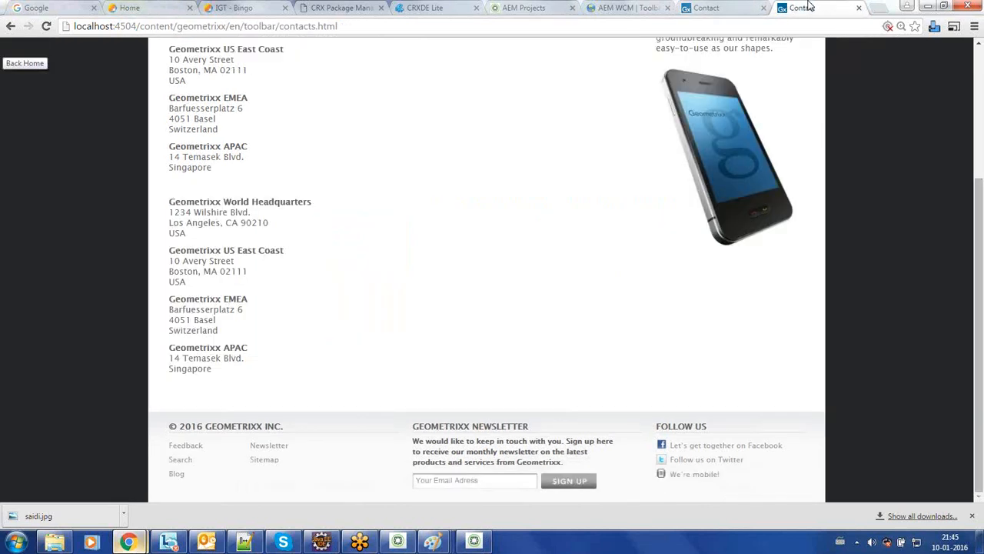
left_click(705, 8)
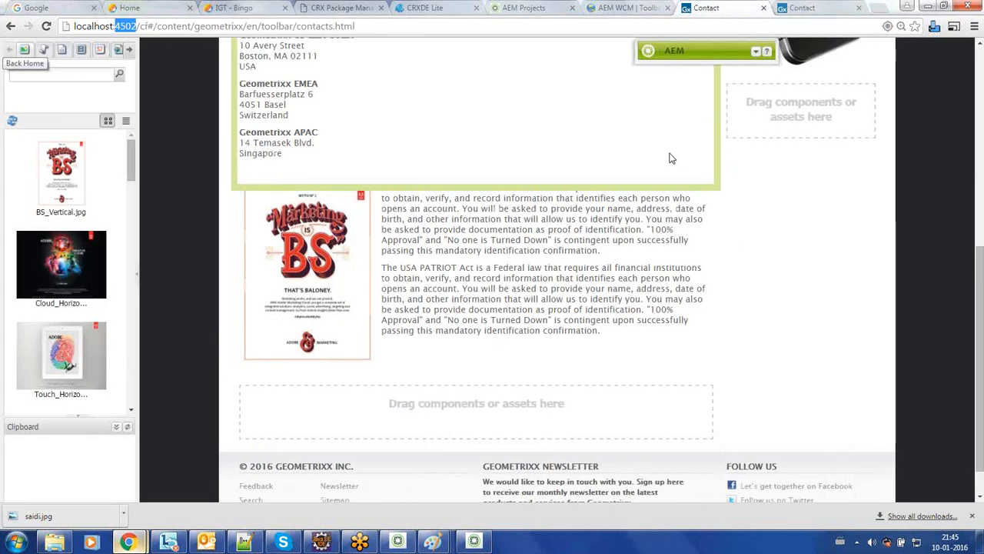
Step: Activate the Contact page with its BS_Vertical.jpg image from the Sidekick's Page tab
left_click(754, 52)
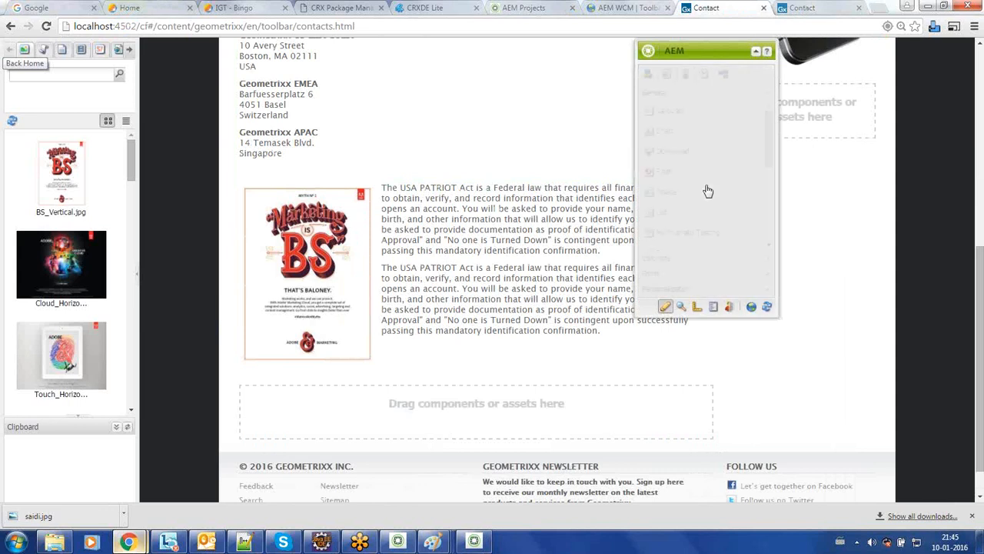
left_click(665, 75)
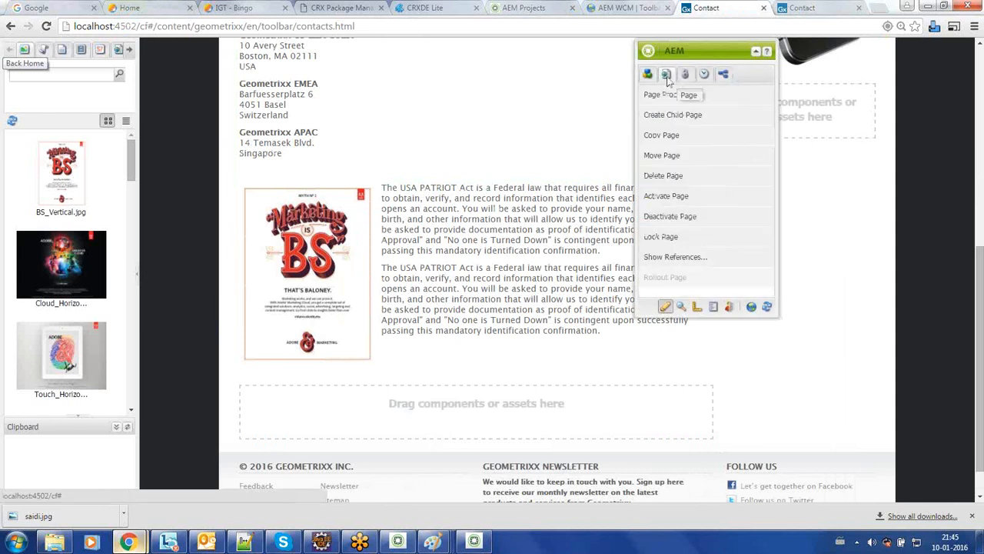
left_click(666, 196)
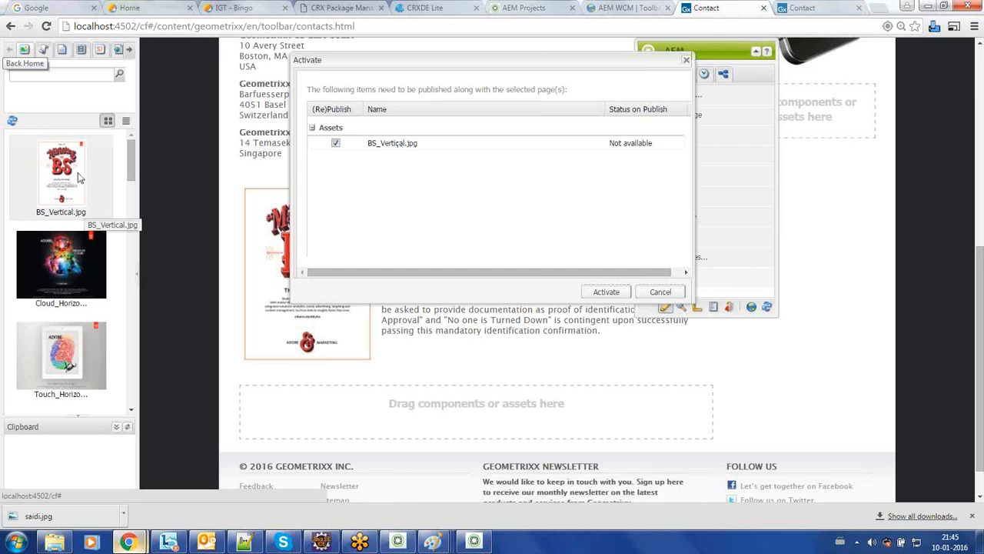
left_click(605, 293)
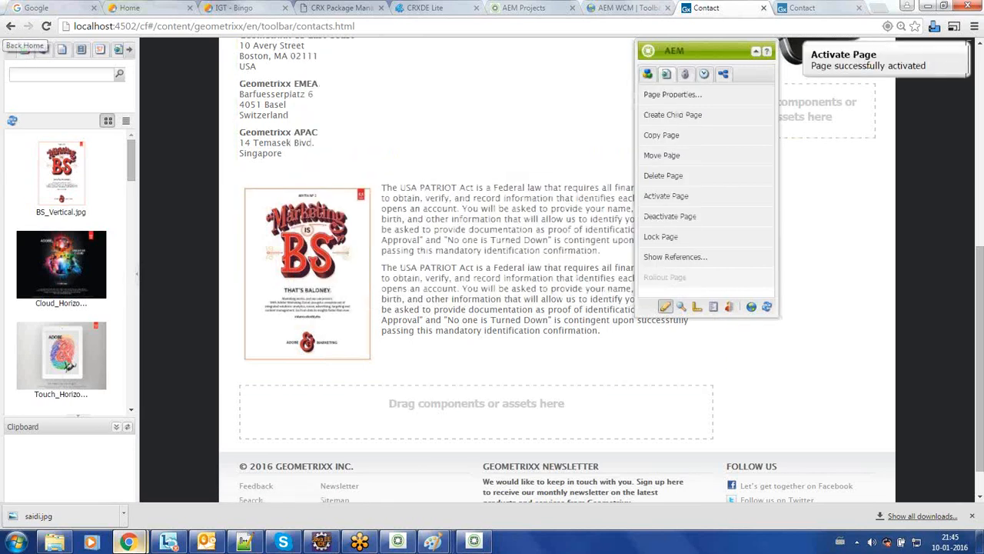
triple_click(861, 66)
left_click(804, 8)
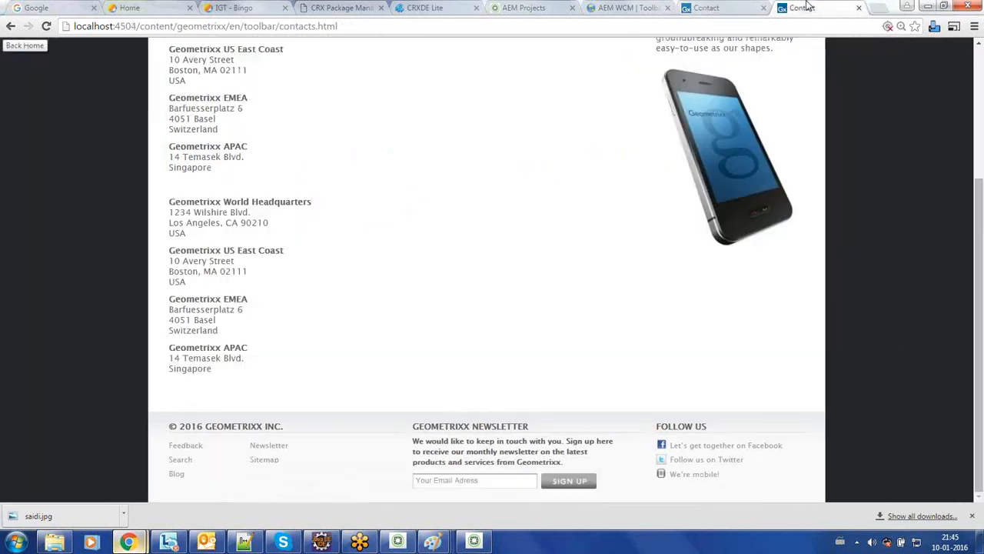
Step: Reload the published Contact page at localhost:4504 and scroll to view the BS_Vertical.jpg image
left_click(47, 27)
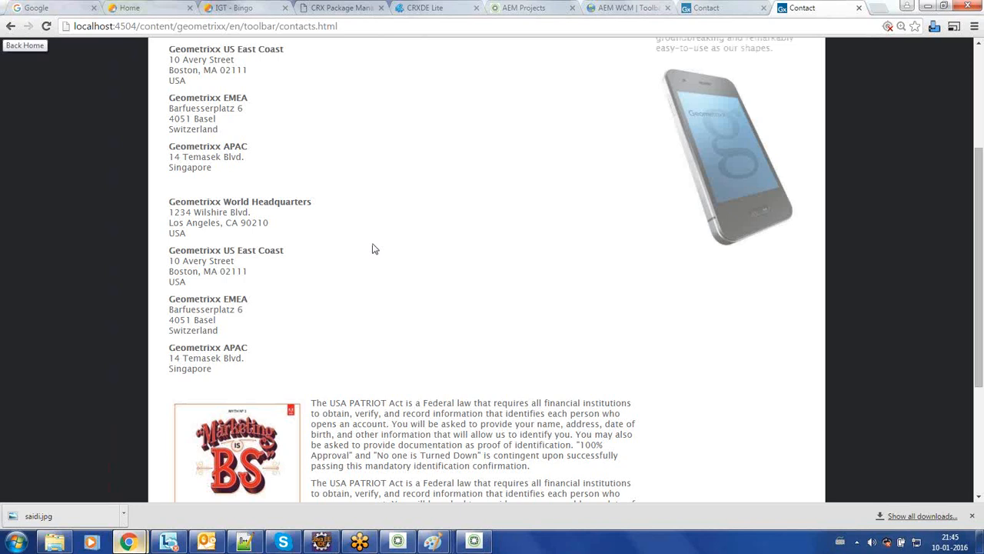
scroll(375, 248, "down", 3)
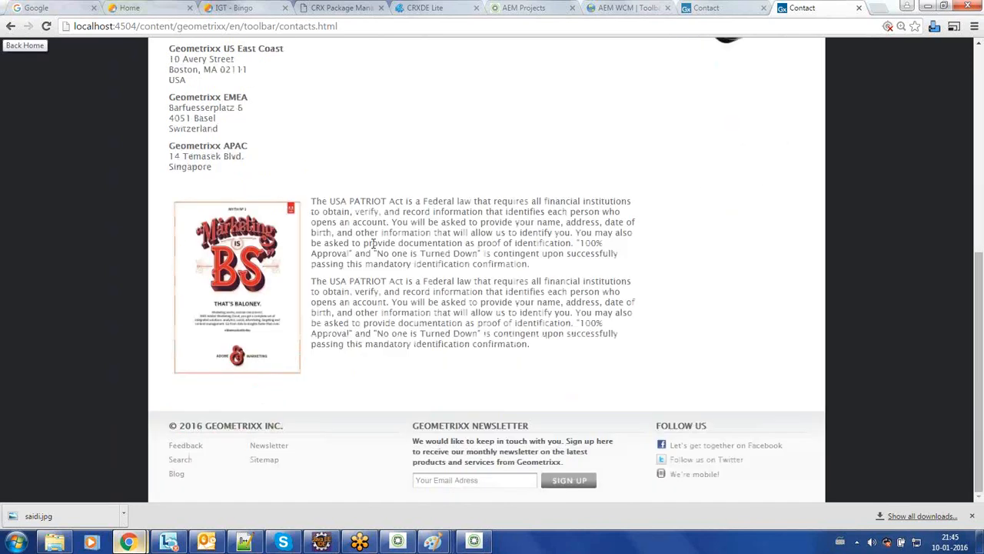
scroll(374, 244, "up", 5)
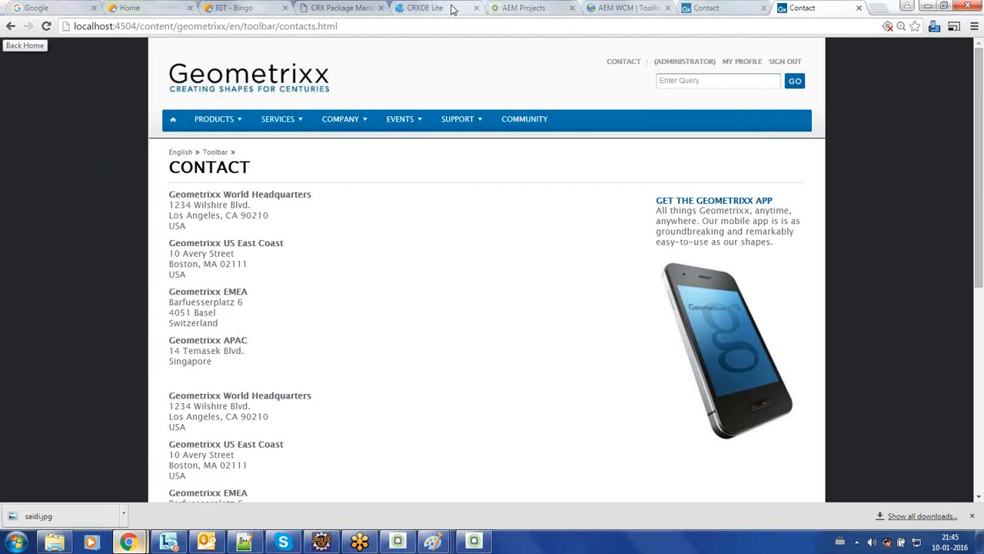
Step: Refresh the CRXDE Lite /apps tree and expand mytrainingapplication to show its folders
left_click(424, 8)
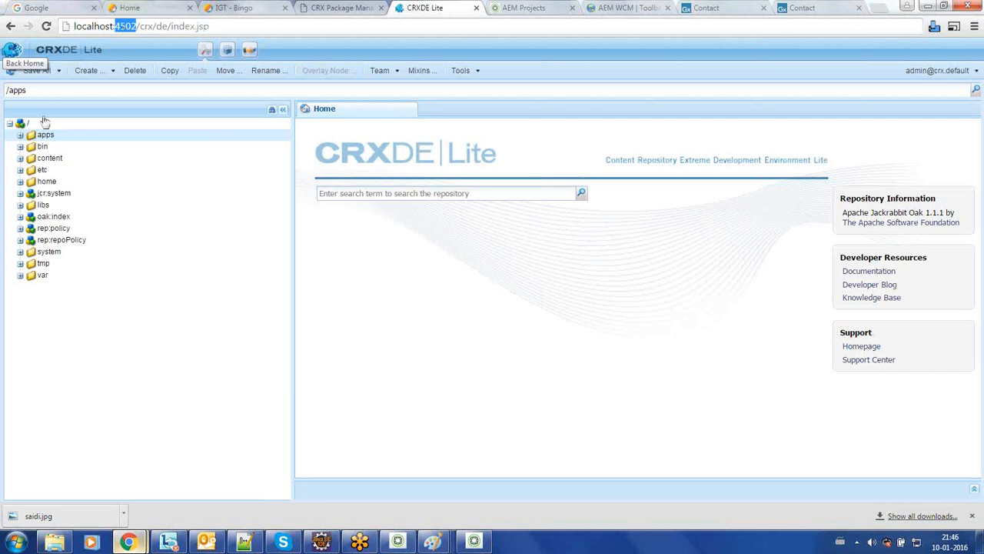
left_click(20, 134)
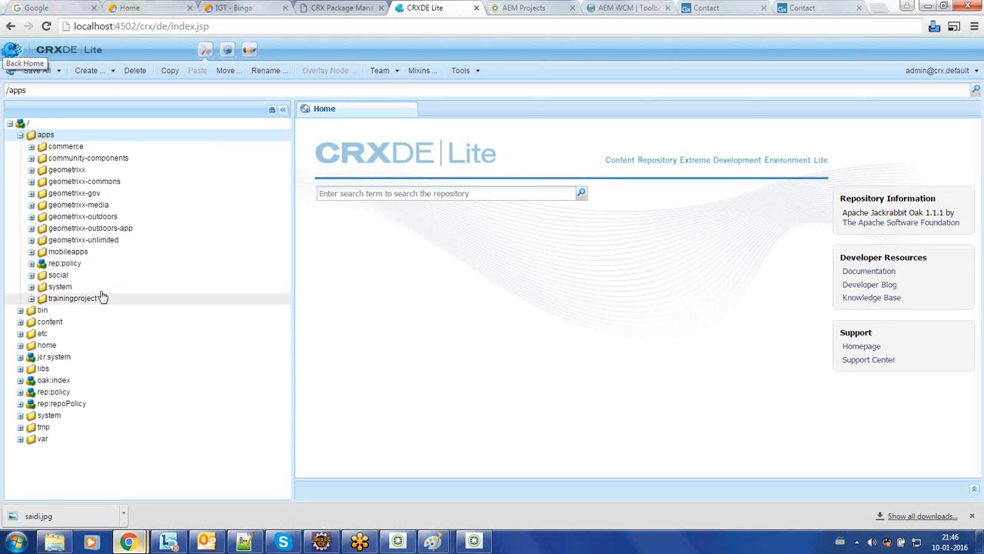
left_click(14, 77)
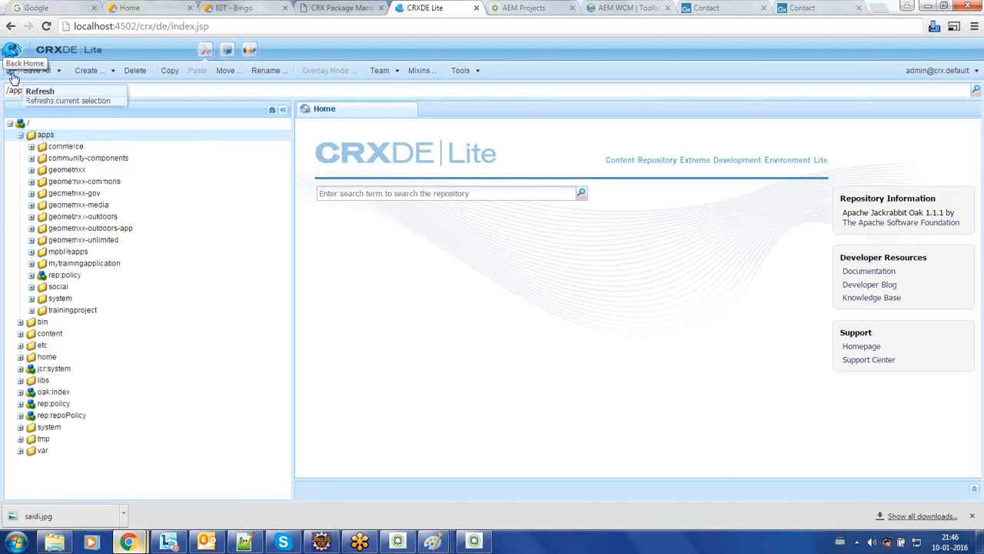
double_click(92, 264)
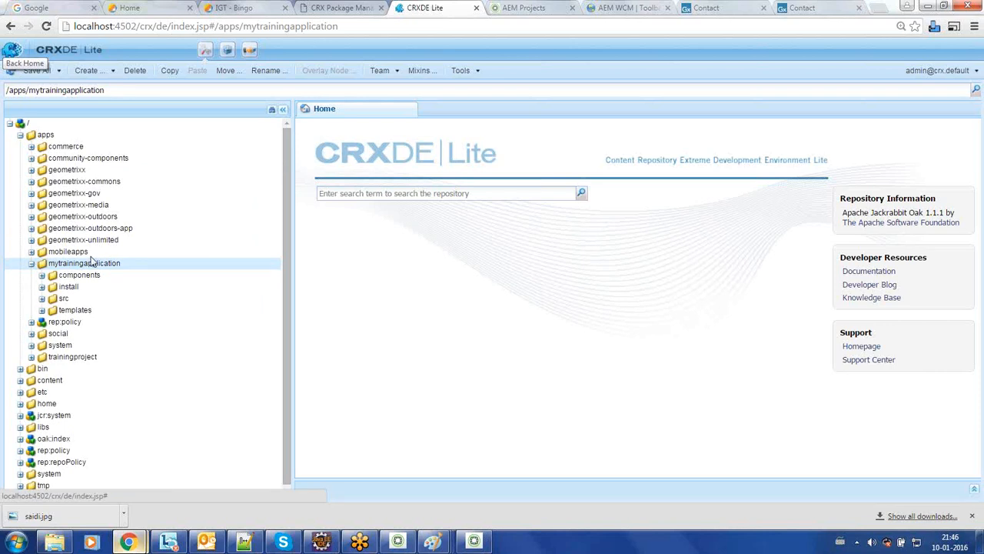
left_click(540, 8)
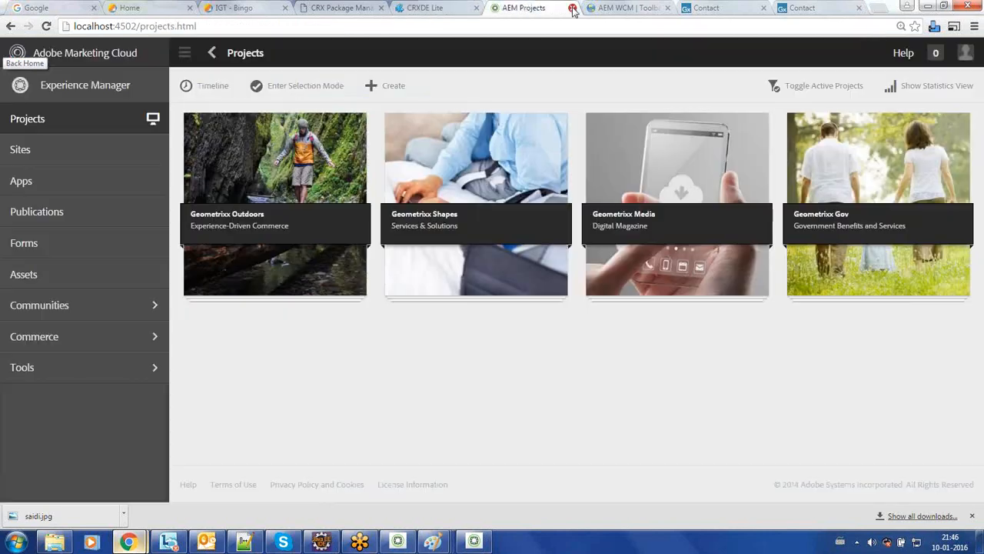
Step: Open My Training Application from the Websites console in the page editor
left_click(571, 7)
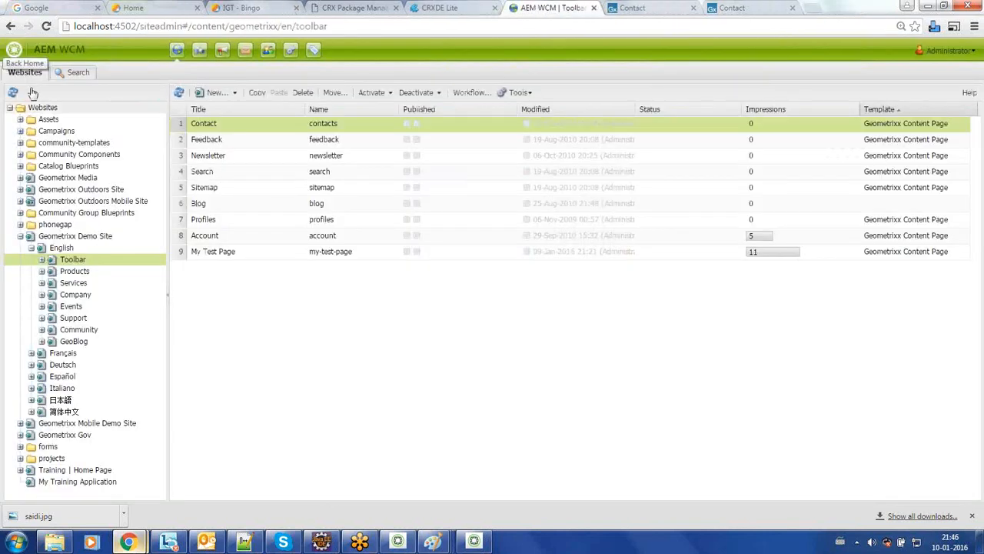
left_click(20, 236)
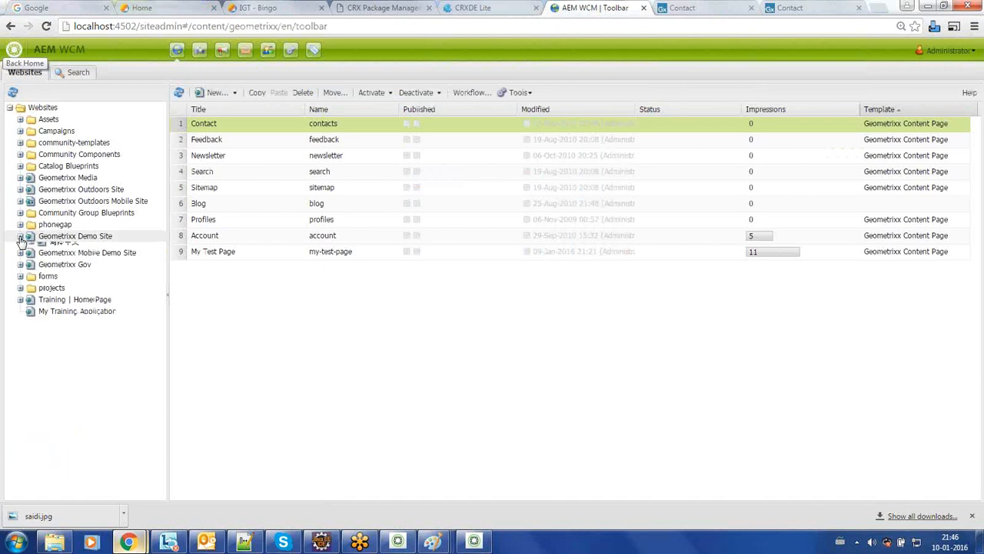
left_click(78, 307)
double_click(79, 309)
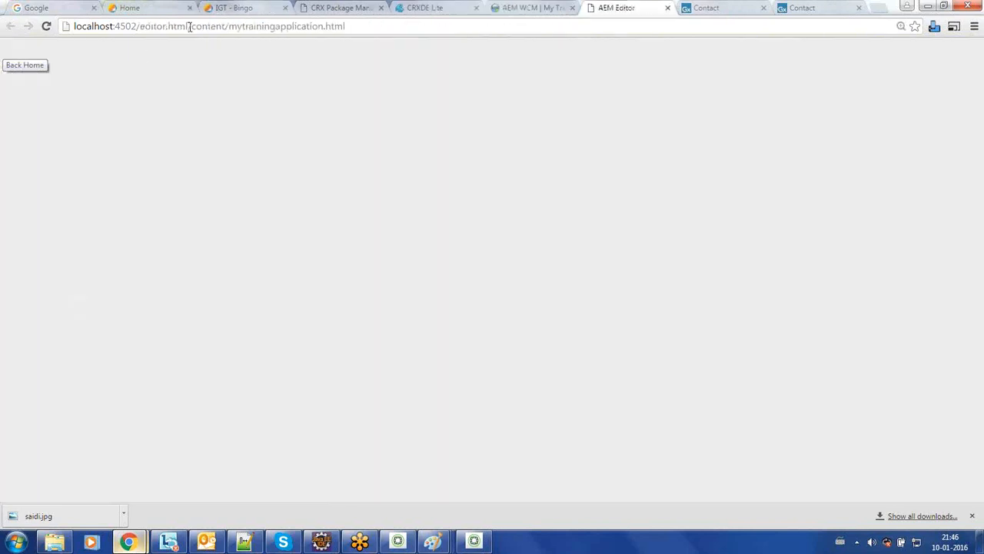
Step: Replace editor.html with cf# in the address to load the classic authoring view
left_click_drag(189, 26, 140, 26)
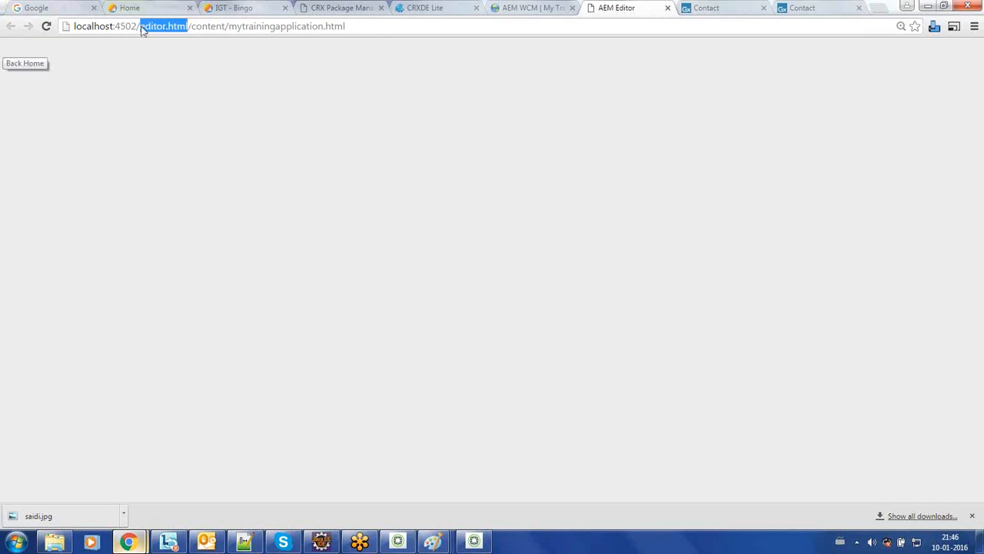
type("cf#")
key("Return")
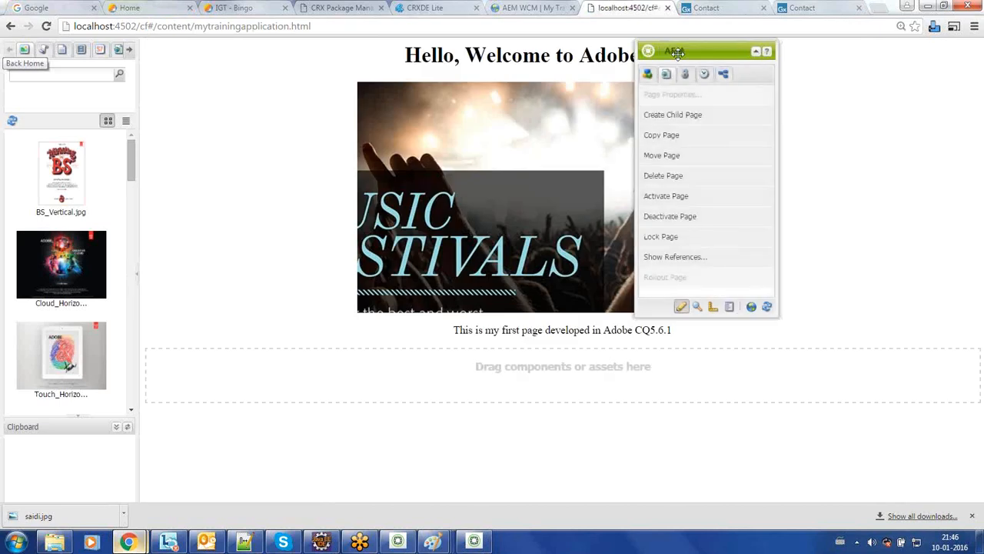
Step: Collapse the Sidekick and copy the /content/mytrainingapplication.html page path
left_click(756, 52)
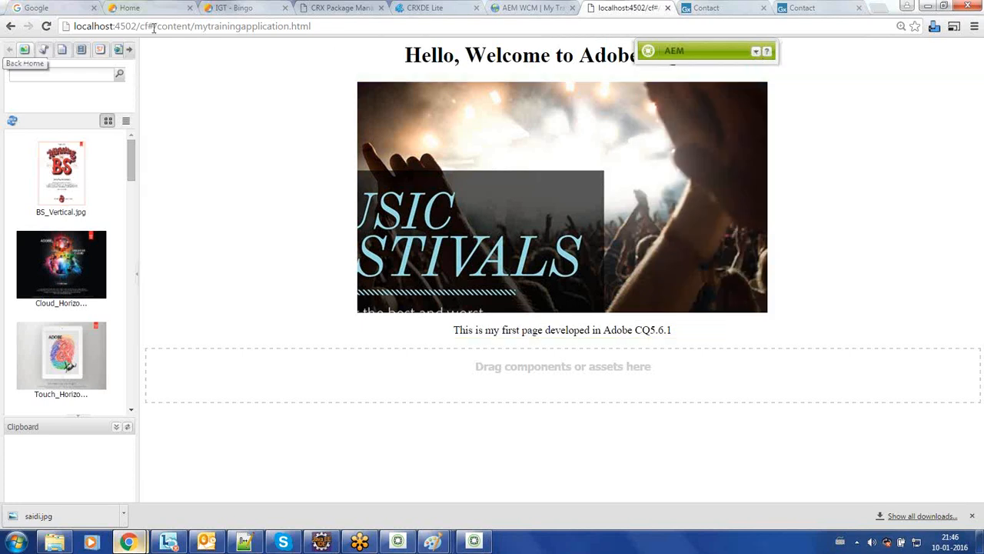
left_click_drag(154, 27, 358, 26)
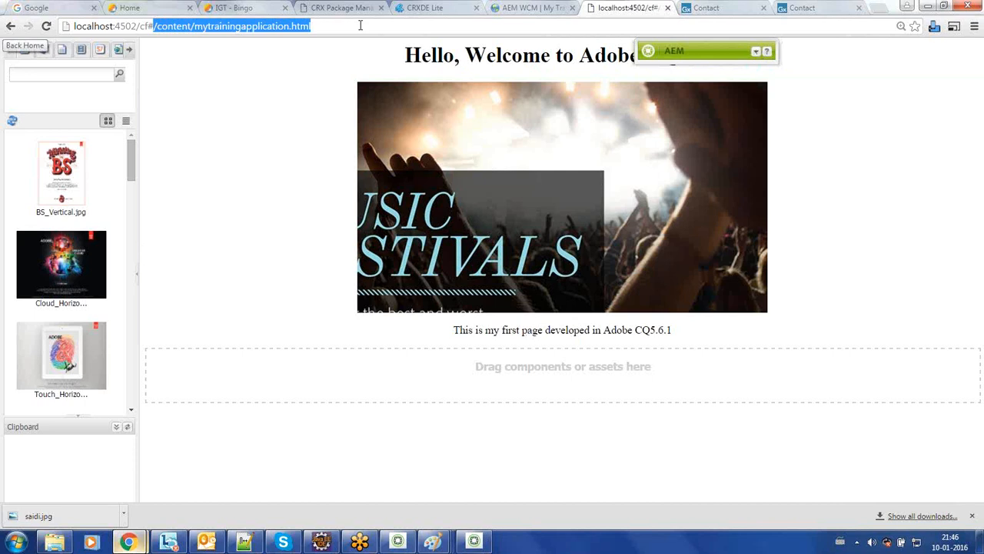
right_click(260, 27)
left_click(300, 72)
Step: Request the training page path on the publish server at localhost:4504
left_click(791, 6)
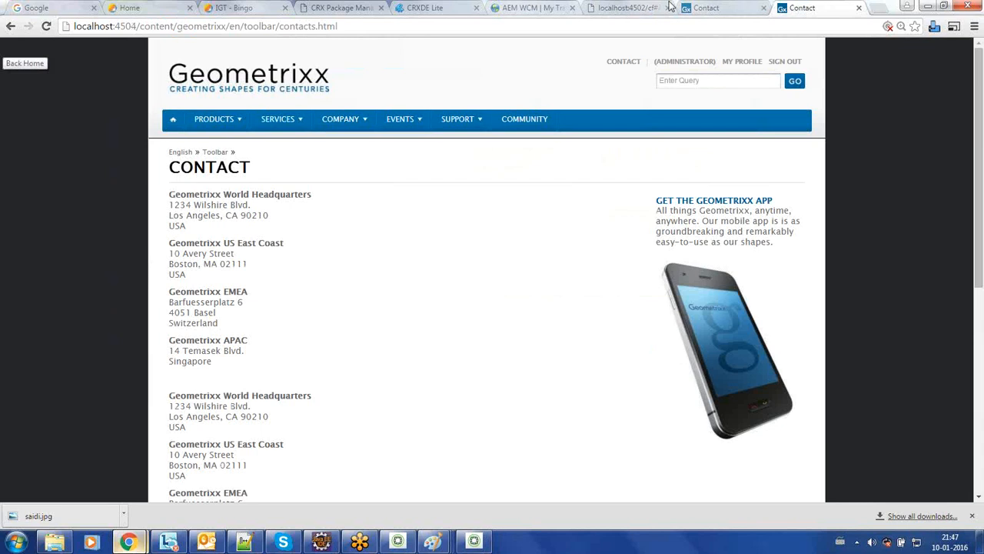
left_click(763, 9)
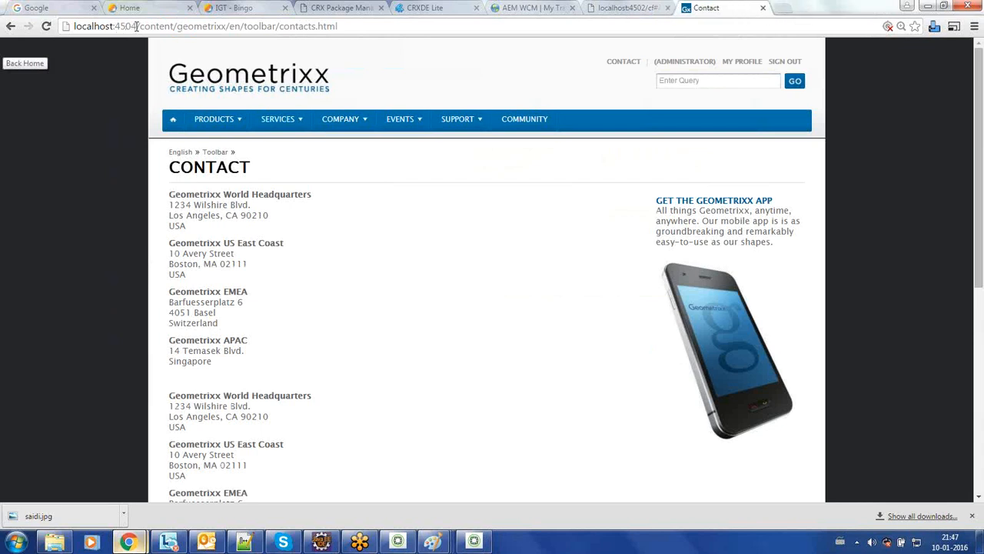
left_click_drag(137, 26, 388, 23)
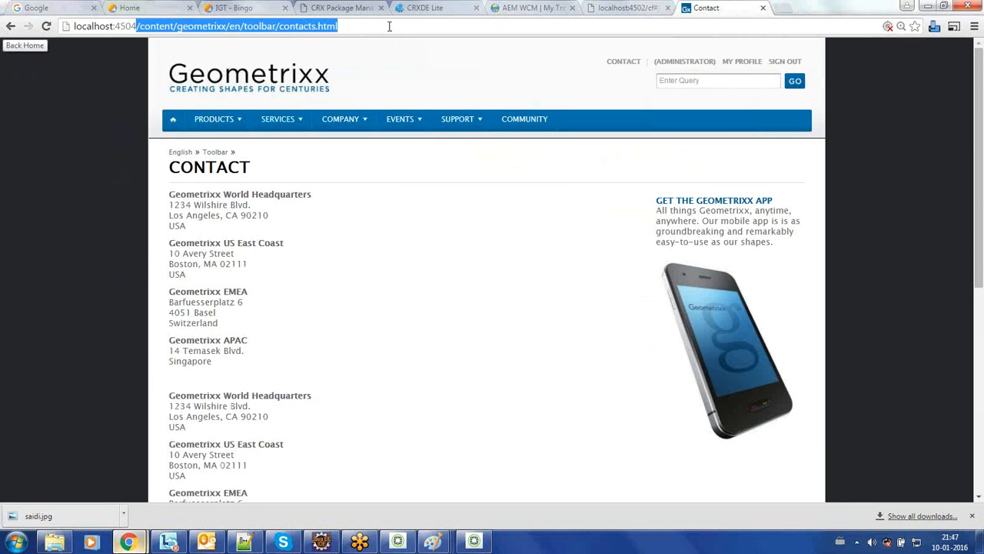
right_click(389, 26)
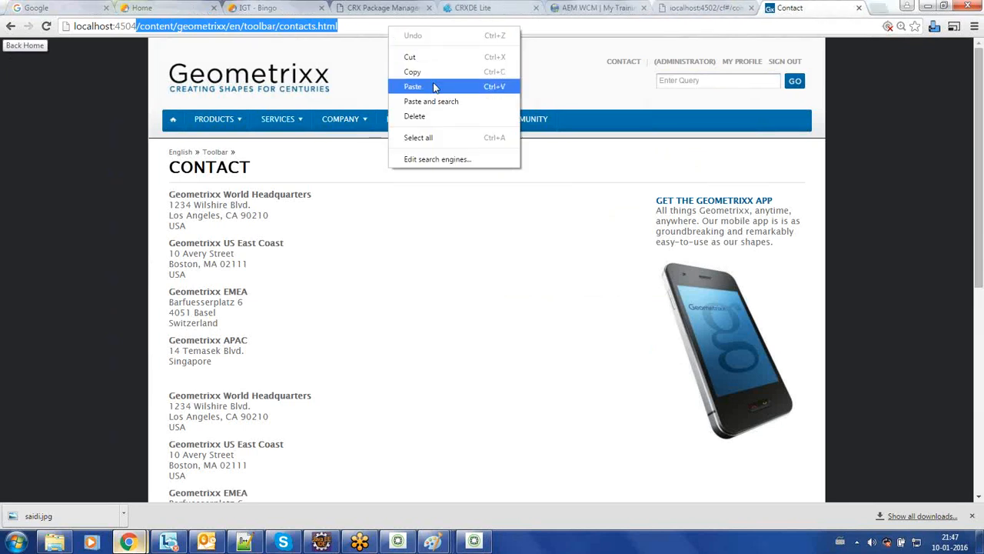
left_click(435, 85)
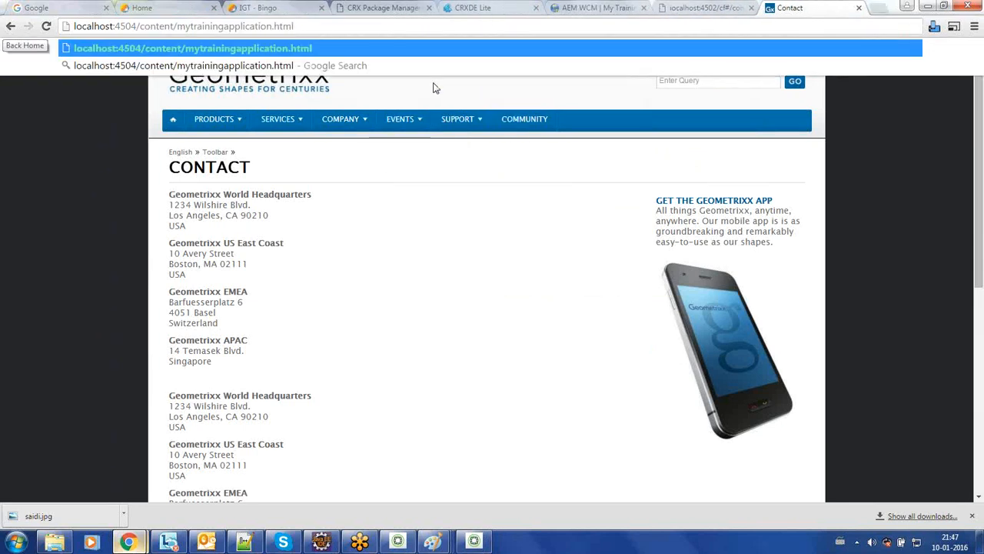
key("Return")
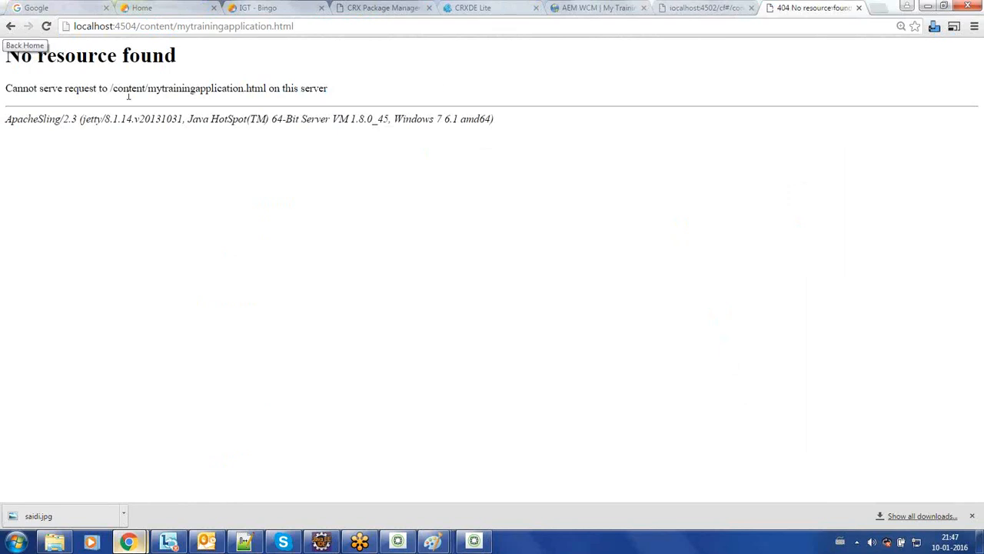
Step: Review the 404 No resource found error, then return to the author training page
left_click_drag(7, 49, 300, 80)
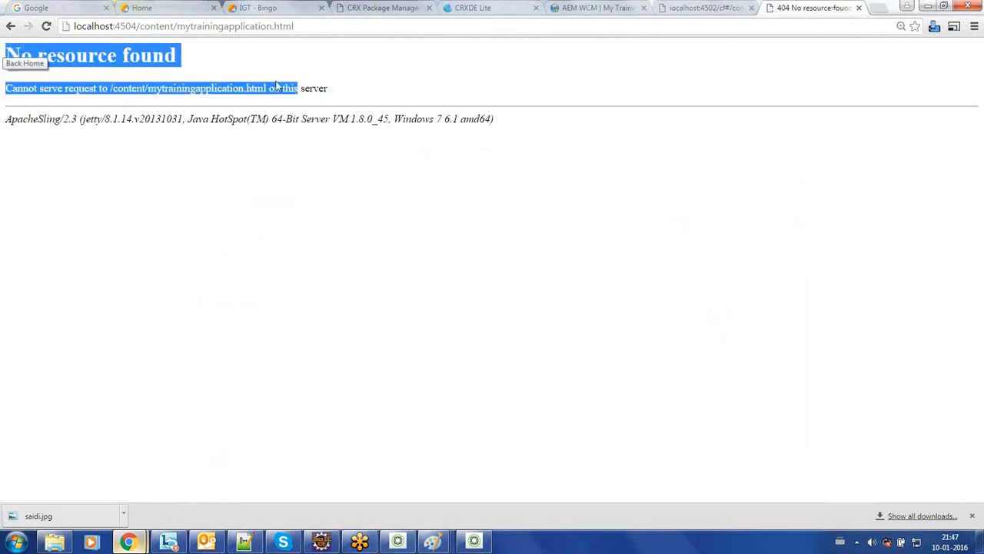
left_click(169, 90)
left_click_drag(110, 89, 268, 92)
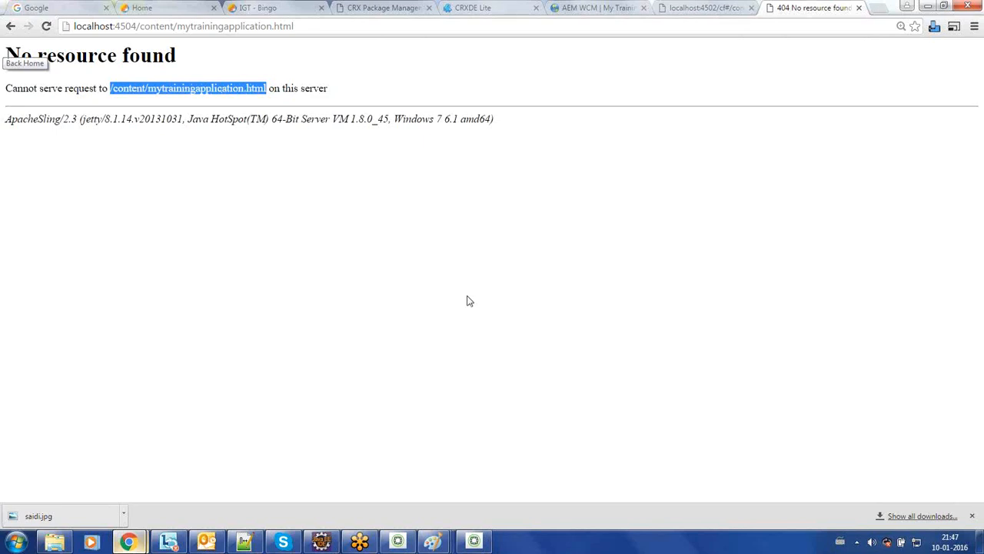
left_click(680, 7)
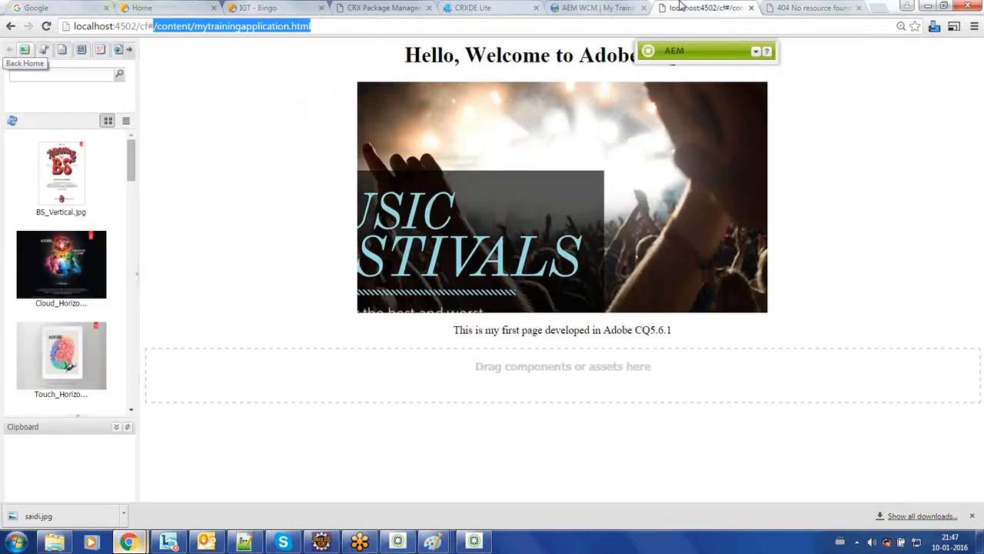
Step: Activate the training page with its geoUnlimitedPreview_h.jpg asset, cancelling the first attempt
left_click(754, 54)
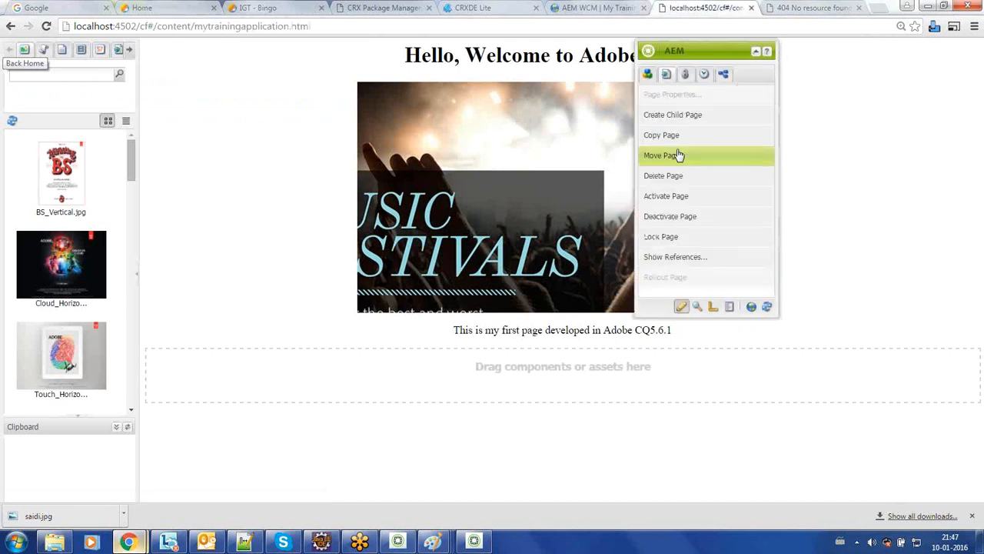
left_click(678, 197)
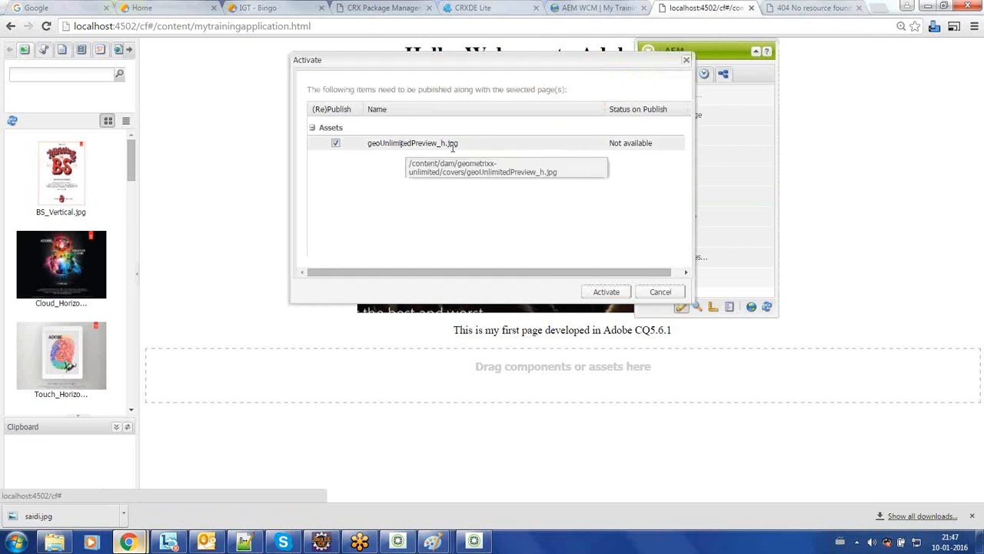
left_click(660, 290)
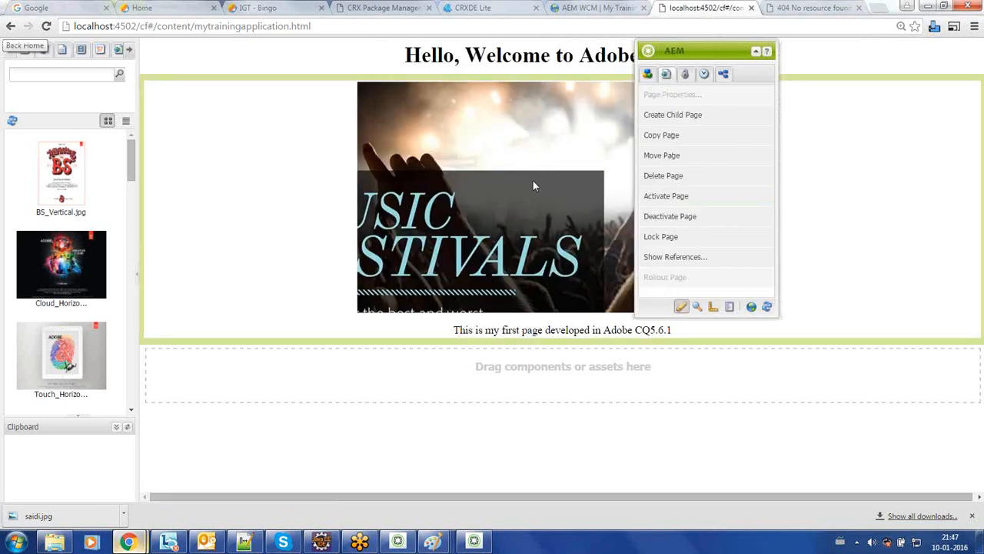
left_click(681, 195)
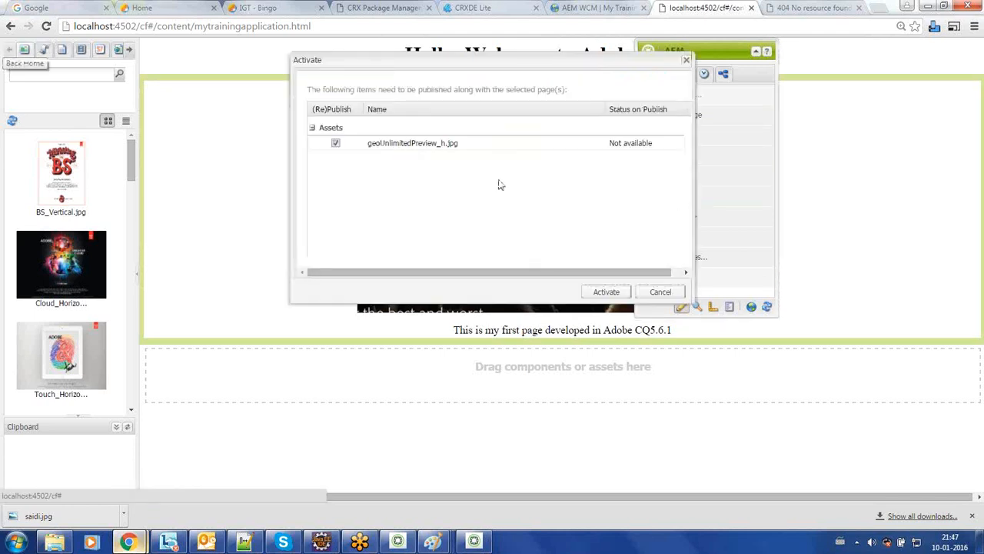
left_click(605, 292)
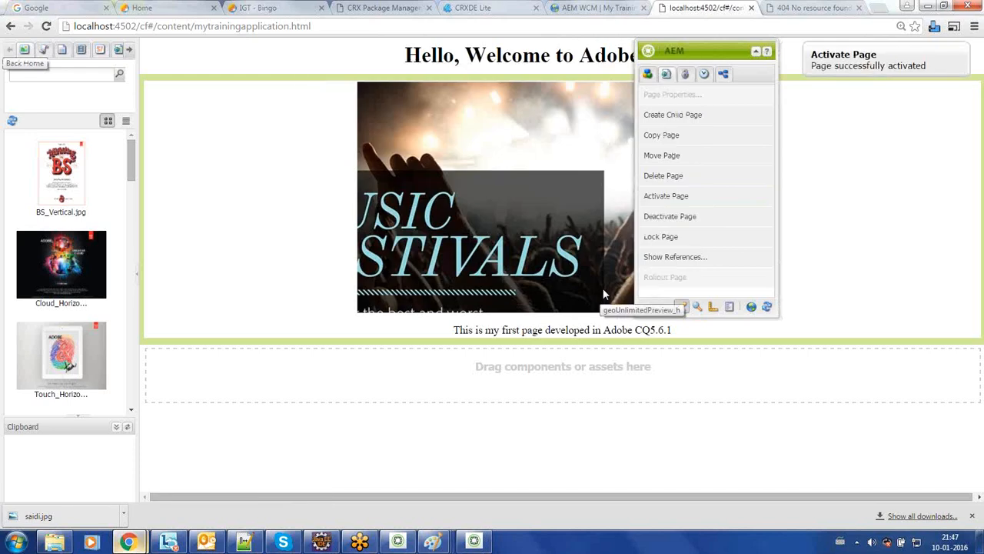
triple_click(859, 65)
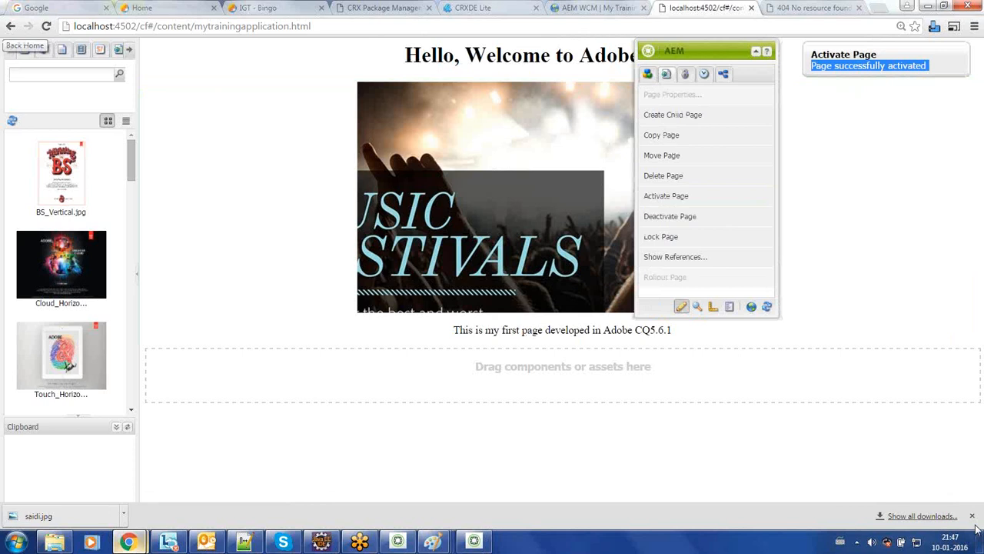
left_click(935, 321)
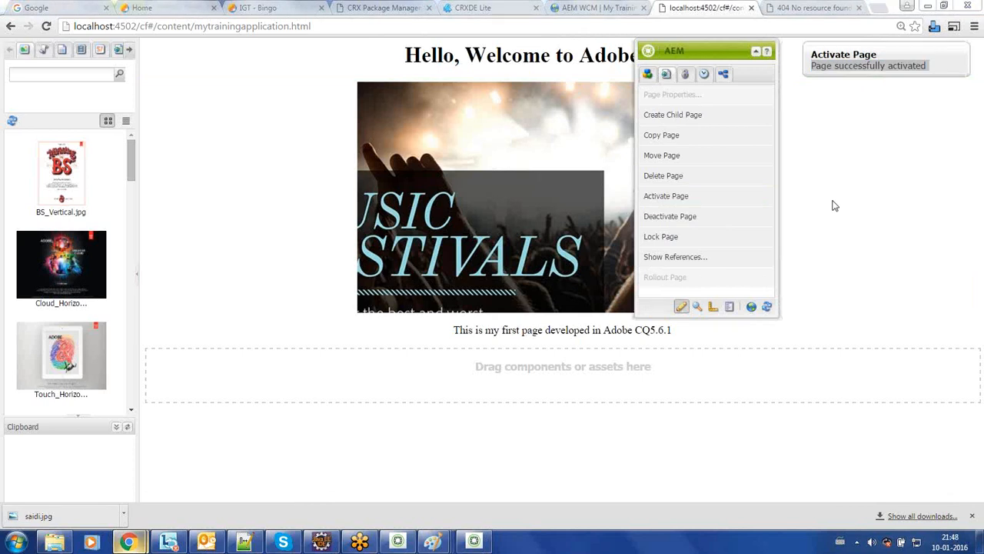
left_click(796, 7)
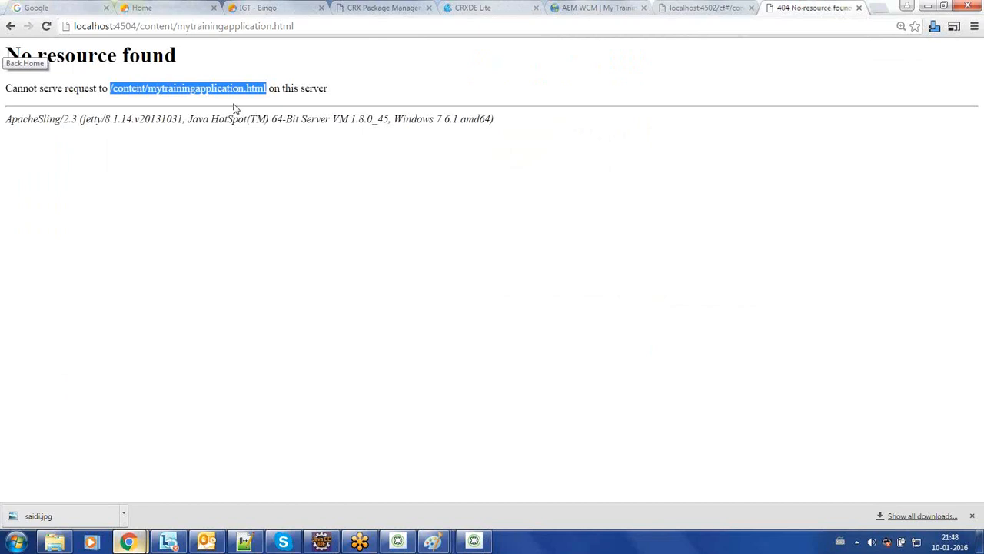
left_click(128, 27)
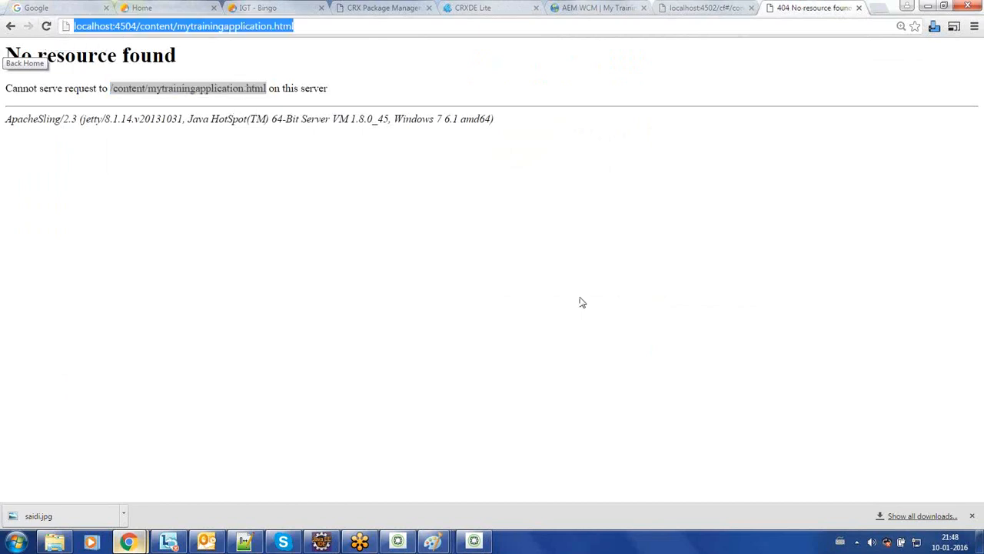
key("alt+Tab")
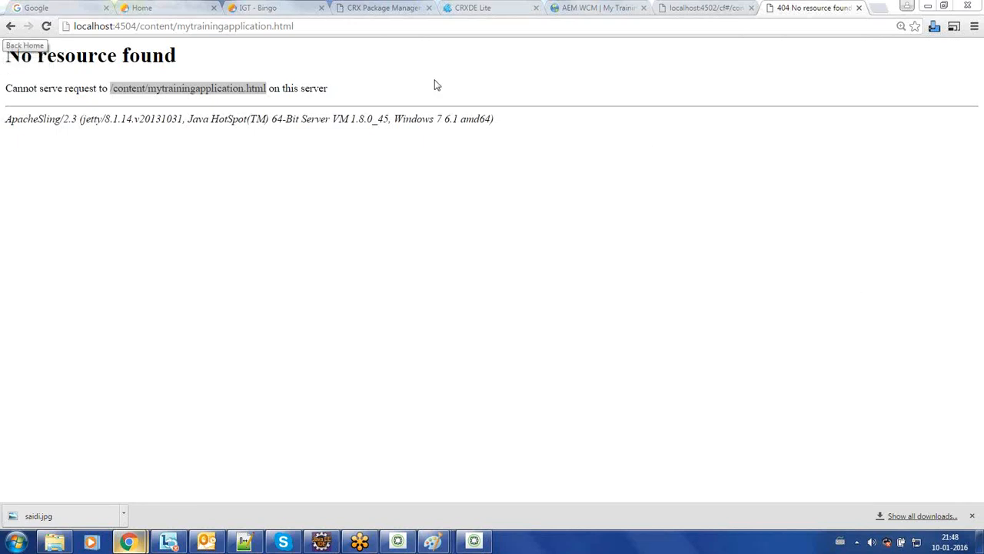
left_click(701, 10)
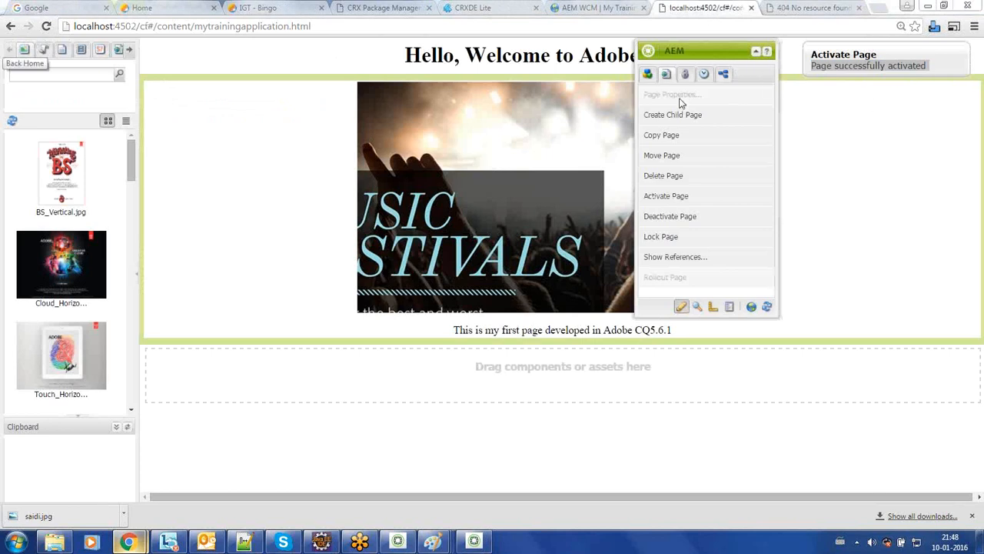
Step: Activate the My Training Application page again and check the success notice
left_click(672, 197)
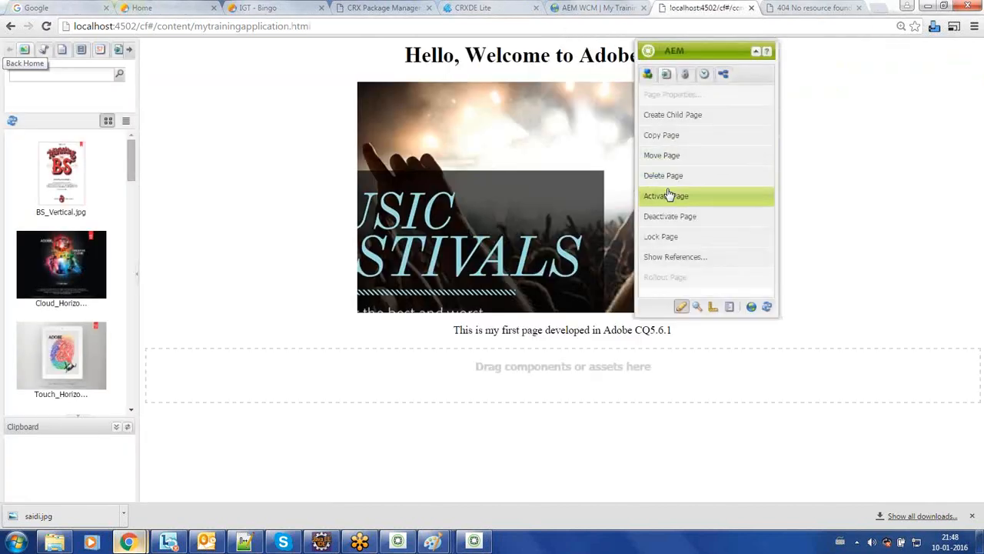
left_click(669, 198)
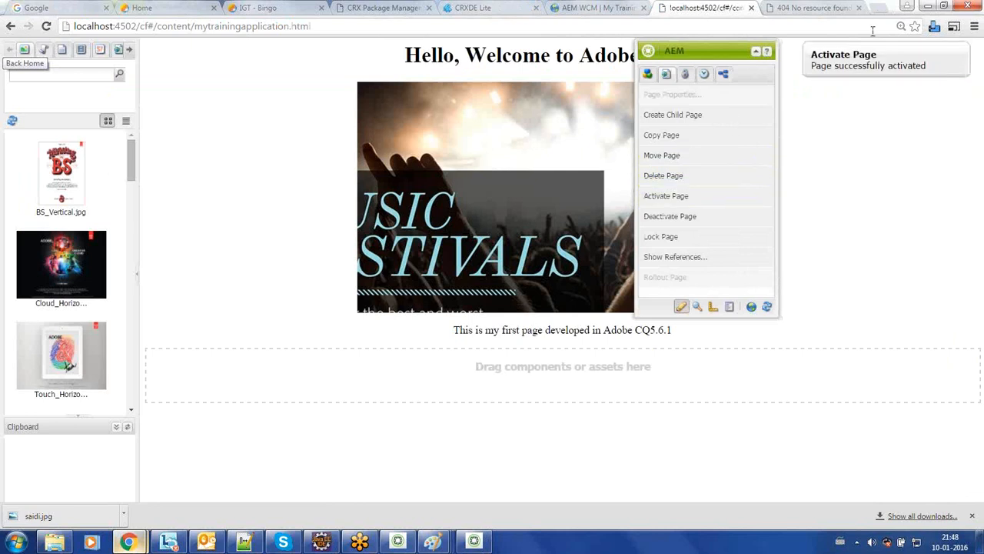
double_click(853, 66)
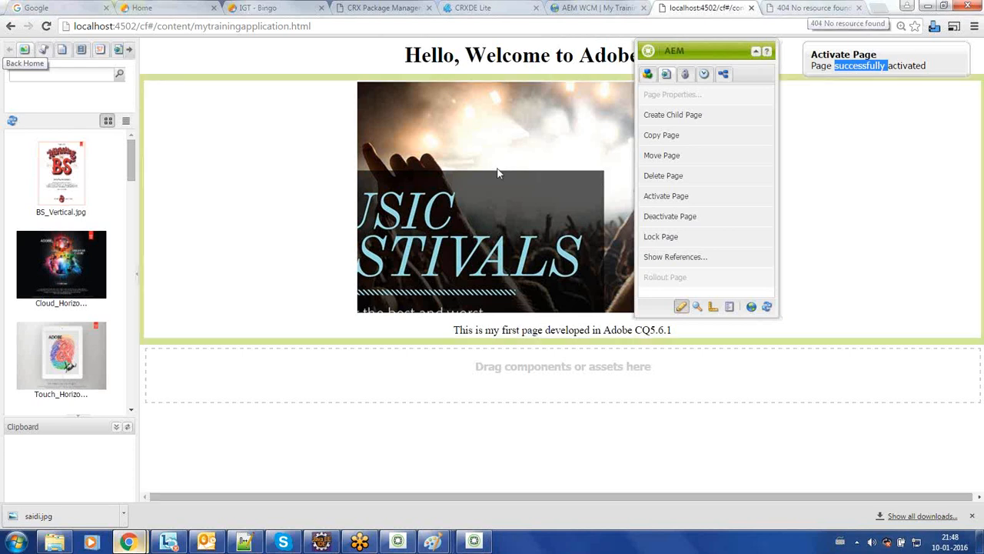
left_click(548, 329)
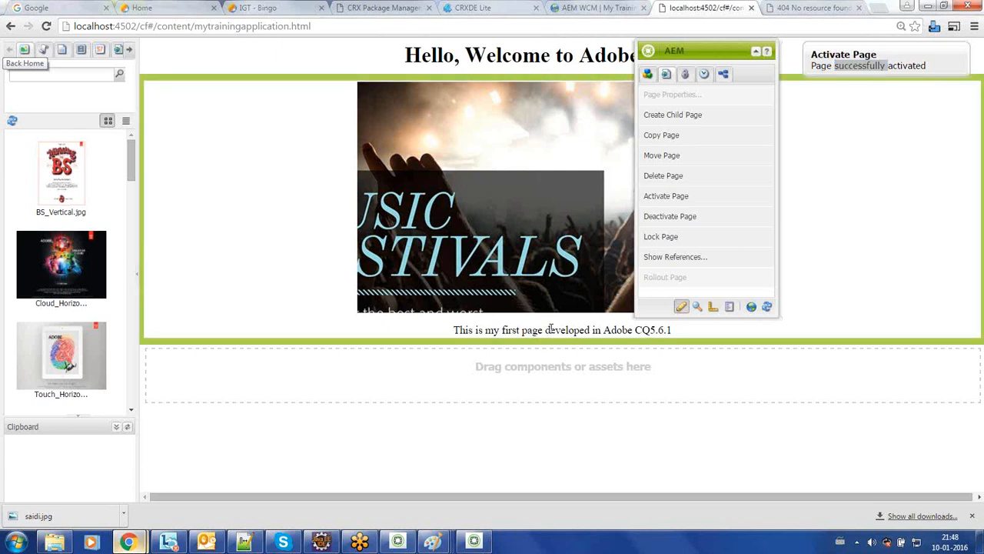
Step: Check the published training page tab, then return to the author page
left_click(834, 7)
left_click(715, 7)
double_click(856, 62)
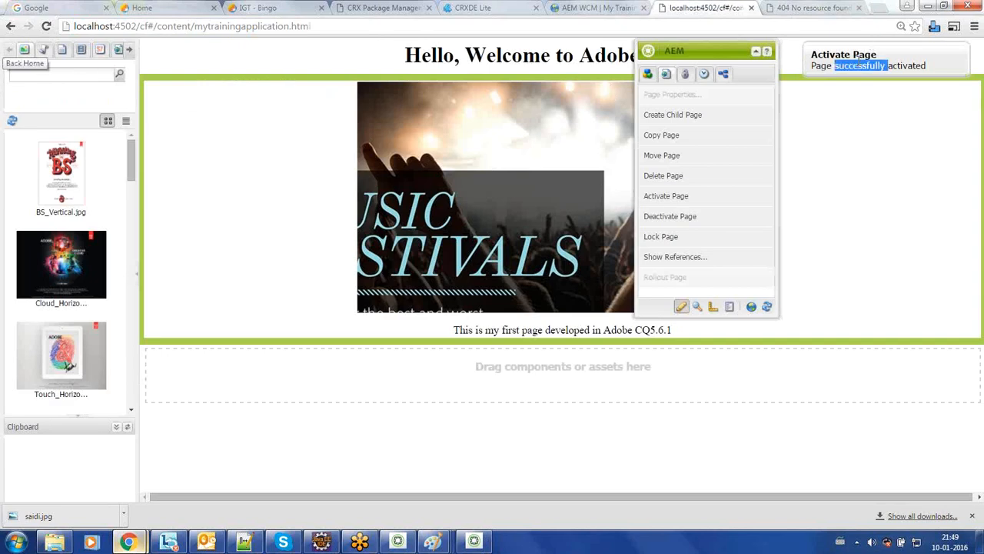
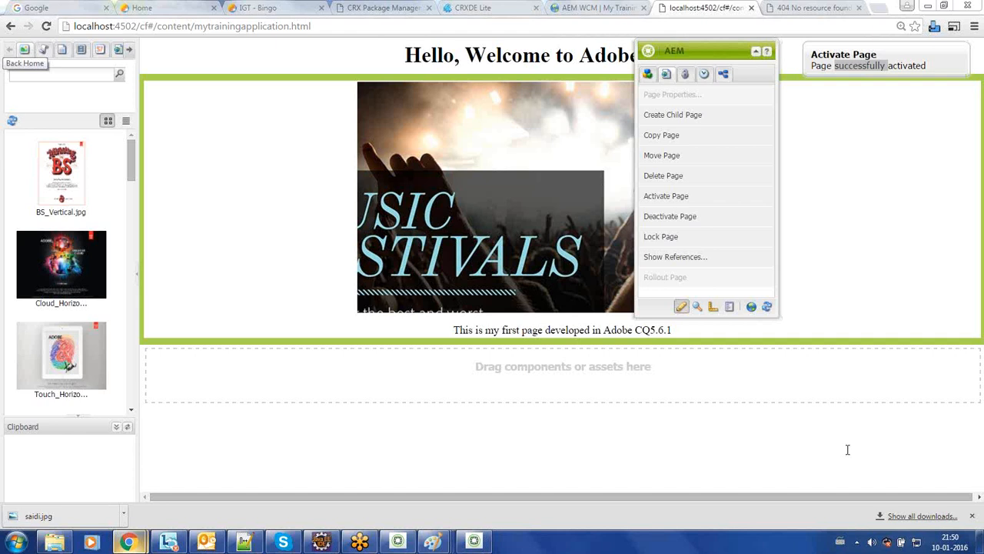
Step: Reload the mytrainingapplication page on the localhost:4504 publish server, re-entering its URL
left_click(803, 7)
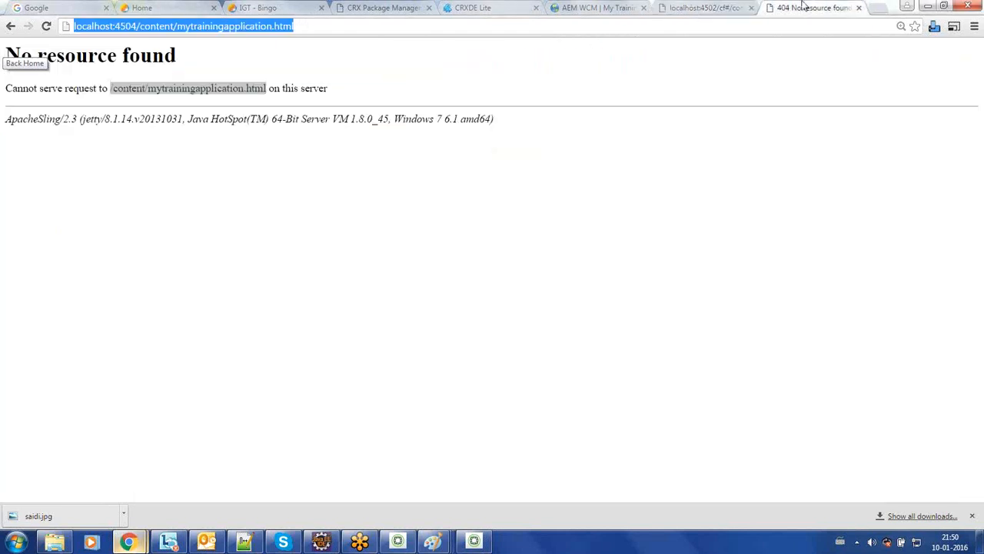
left_click(46, 26)
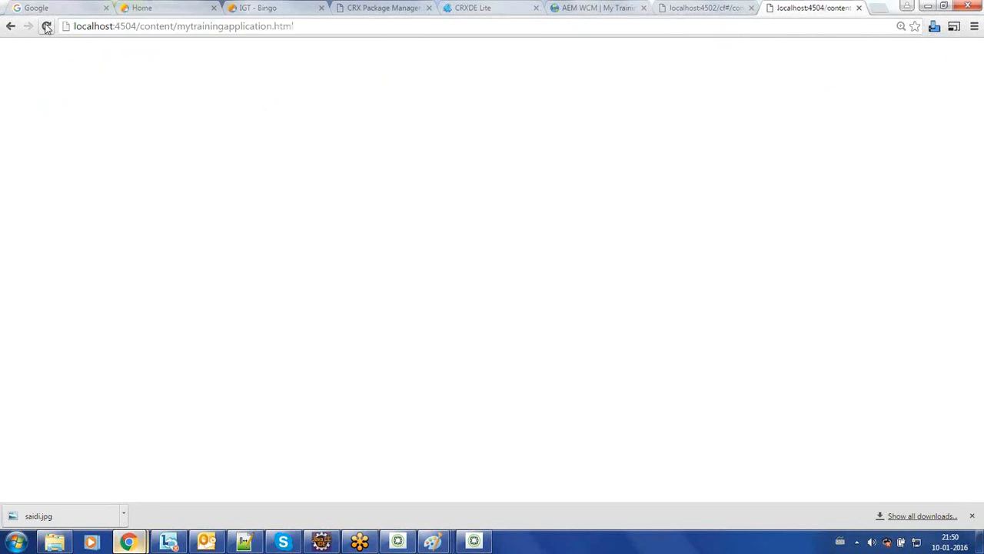
double_click(309, 29)
triple_click(309, 31)
double_click(309, 31)
left_click(304, 29)
key("Return")
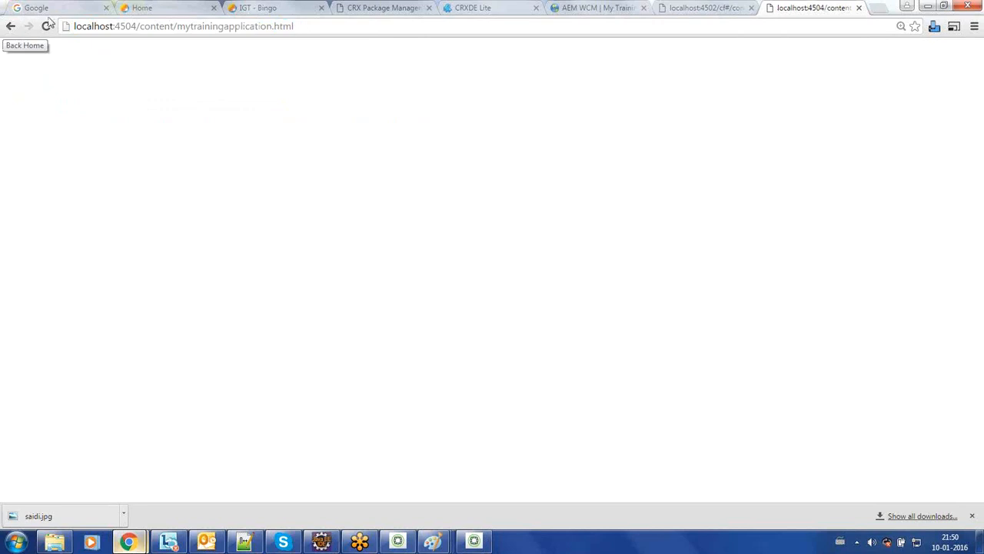
left_click(49, 27)
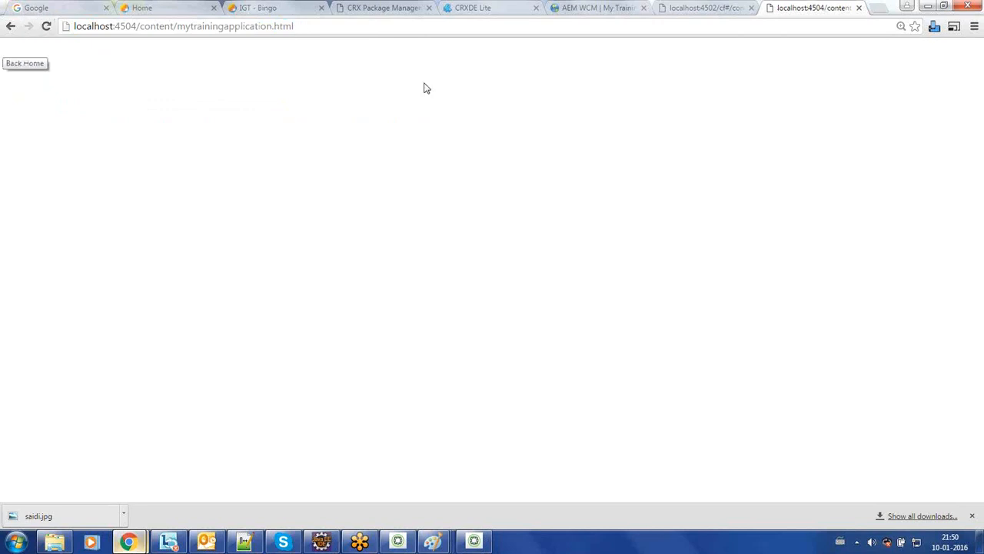
Step: Compare the author and publish tabs, then bring the Replication Agents Paint drawing forward
left_click(720, 8)
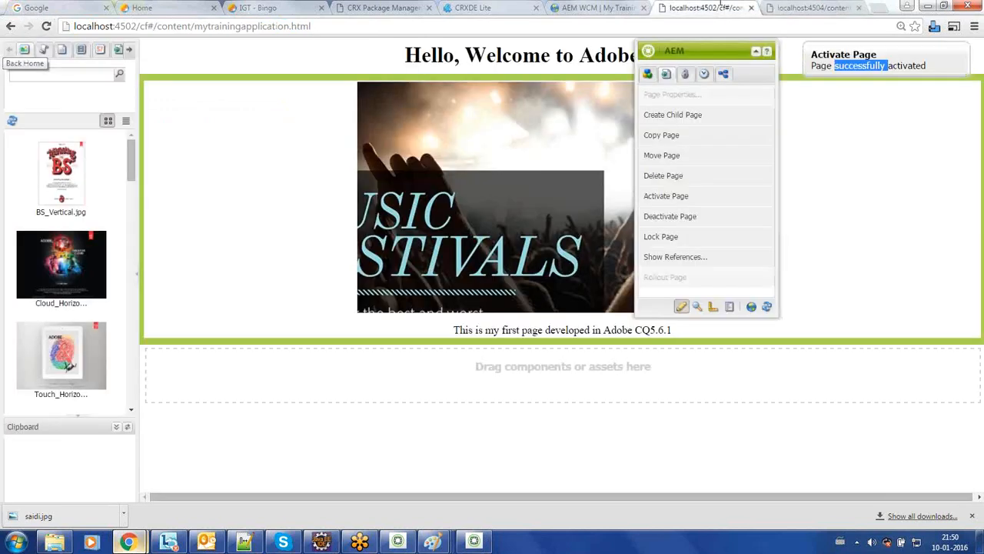
left_click(870, 69)
left_click(773, 6)
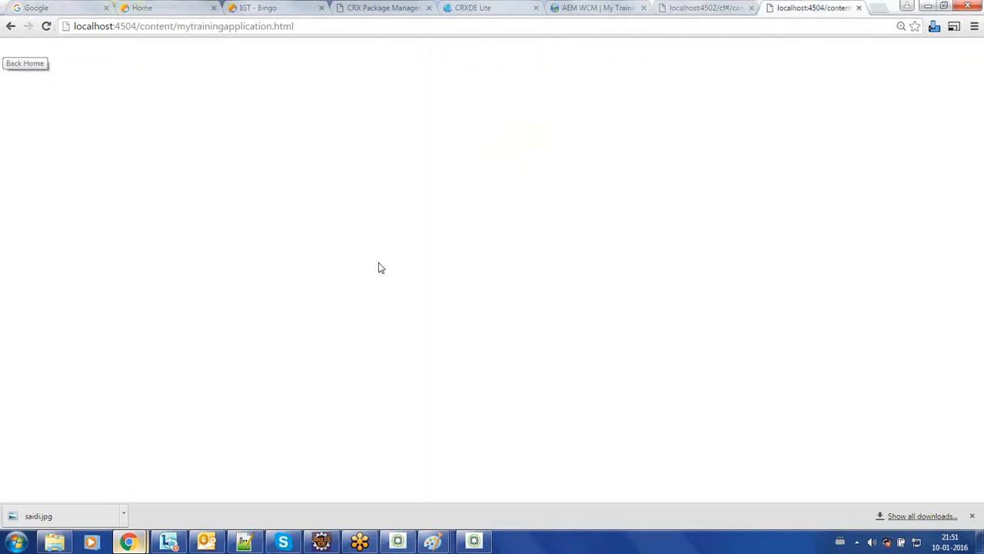
mouse_move(432, 542)
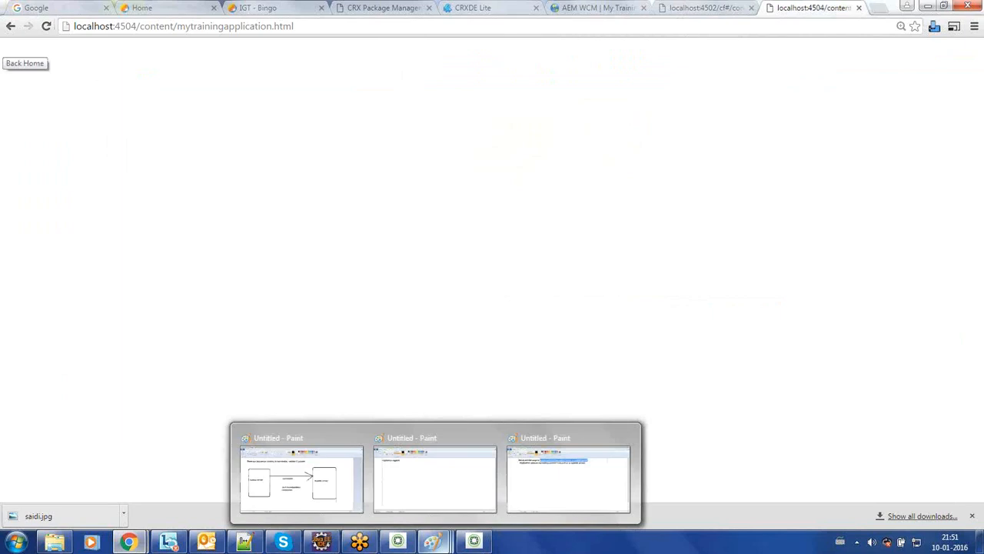
left_click(420, 497)
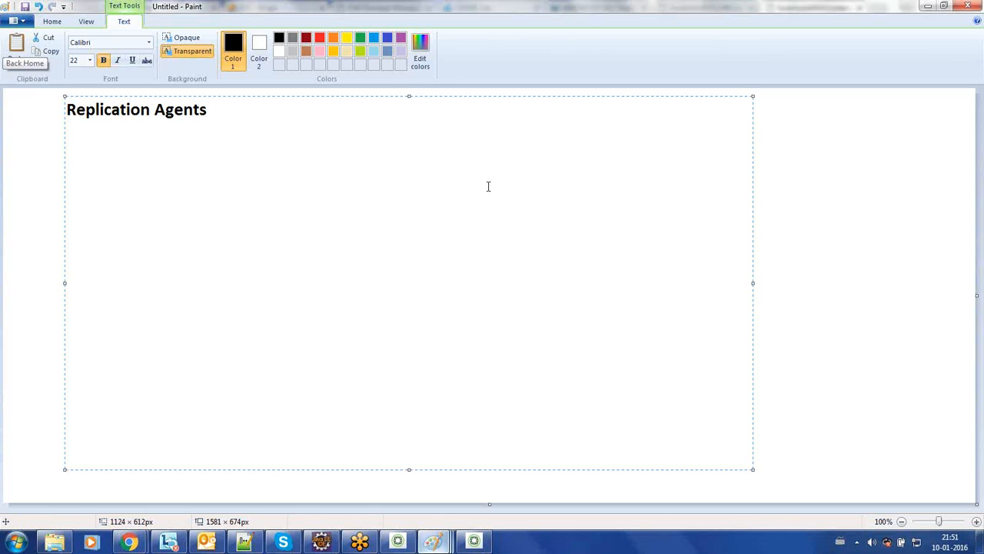
Step: Start a new blank Paint picture without saving, and draw a tall text box at the top-left
key("ctrl+n")
key("n")
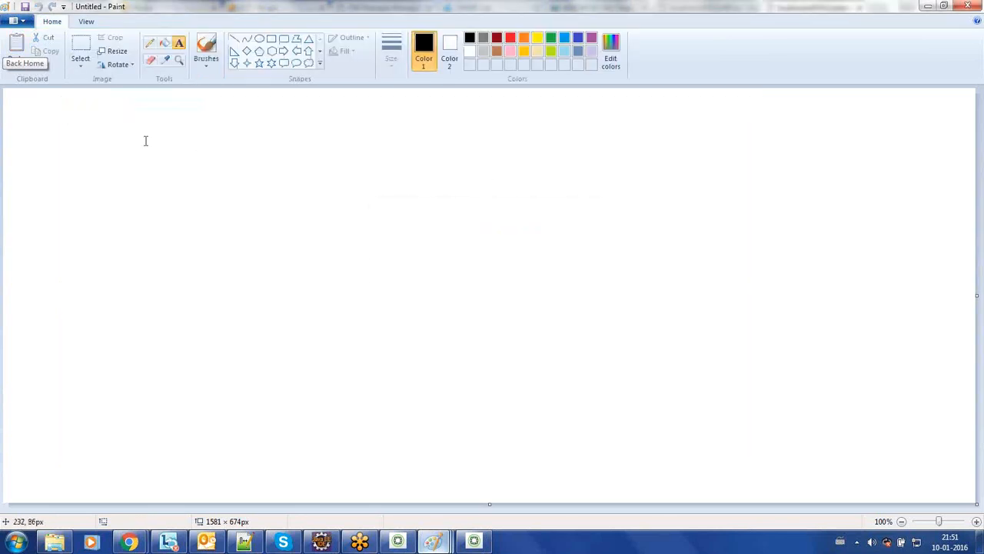
left_click(181, 43)
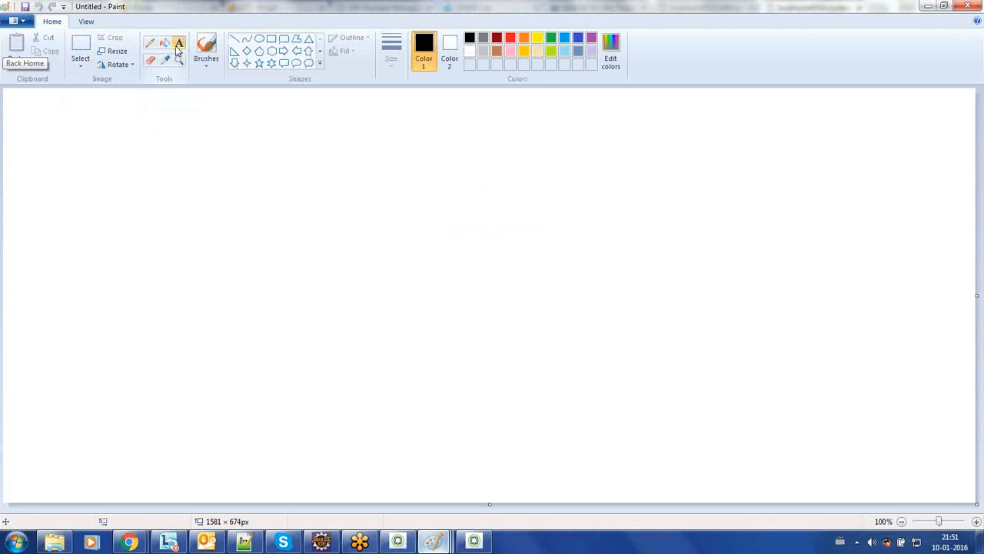
left_click_drag(55, 99, 237, 432)
key("Escape")
left_click(70, 109)
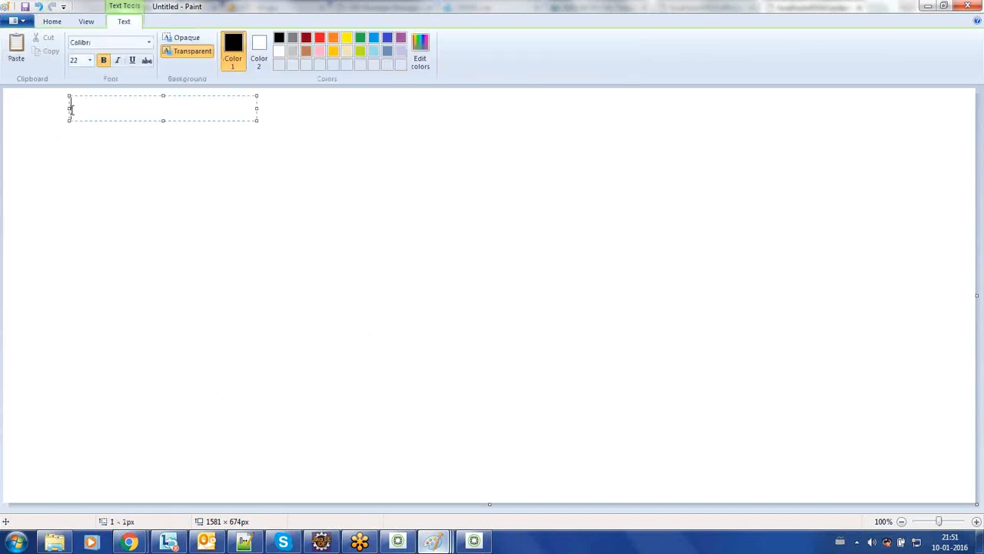
left_click_drag(257, 120, 282, 420)
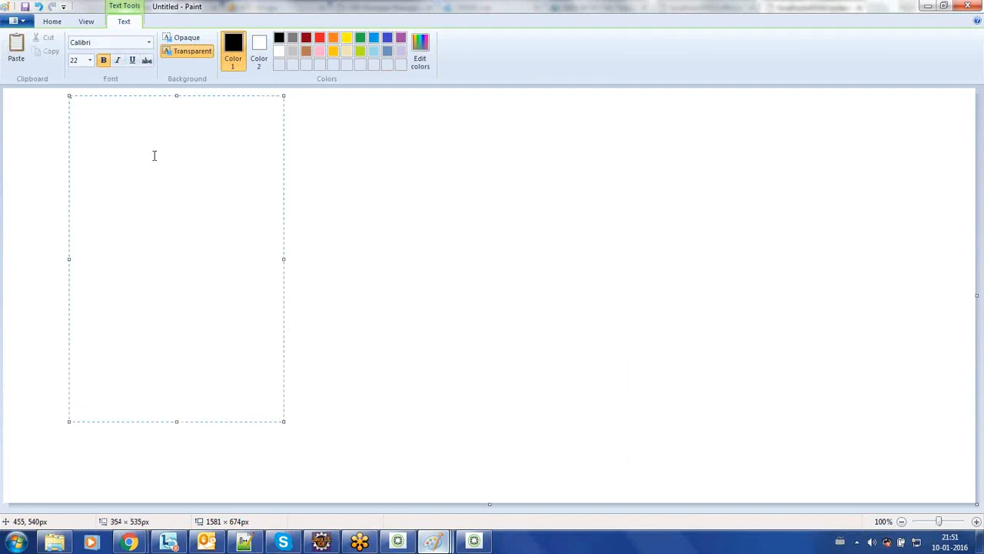
Step: Type the stacked labels Page, Template and Component(Page Rendering component), then commit them
type("Page")
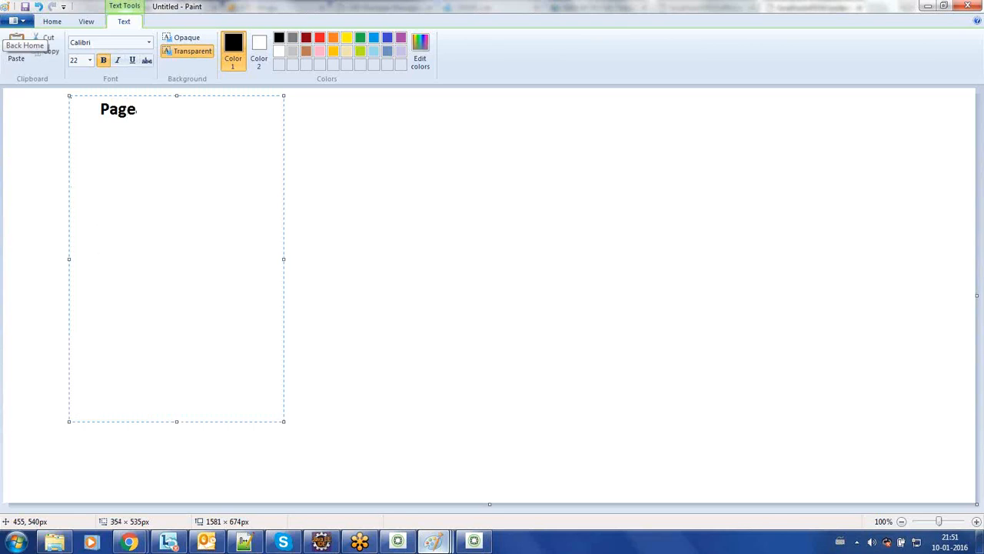
key("Return")
key("Return")
key("Return")
key("Return")
key("Return")
type("Template  ")
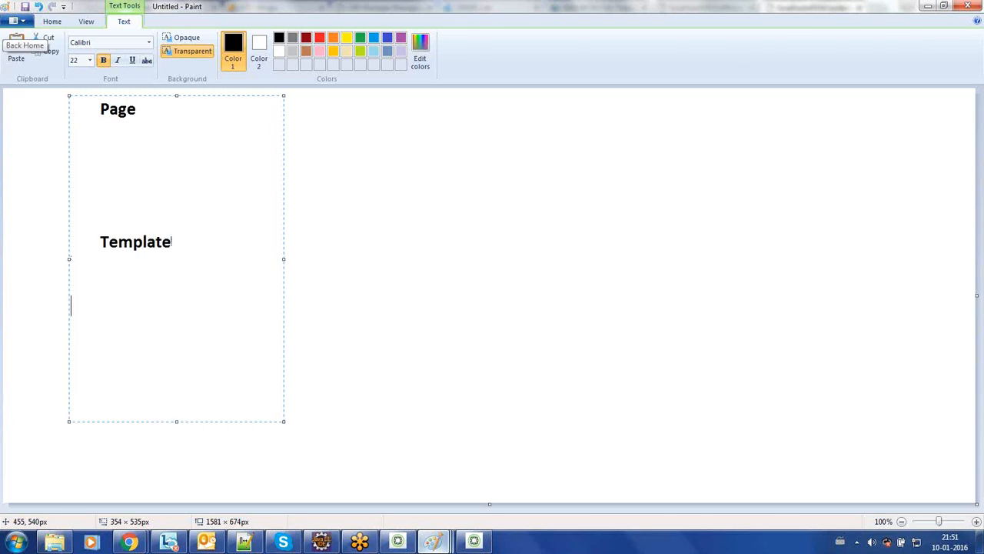
type("Page")
key("BackSpace")
key("BackSpace")
key("BackSpace")
key("BackSpace")
type("Com")
type("pob")
key("BackSpace")
type("n")
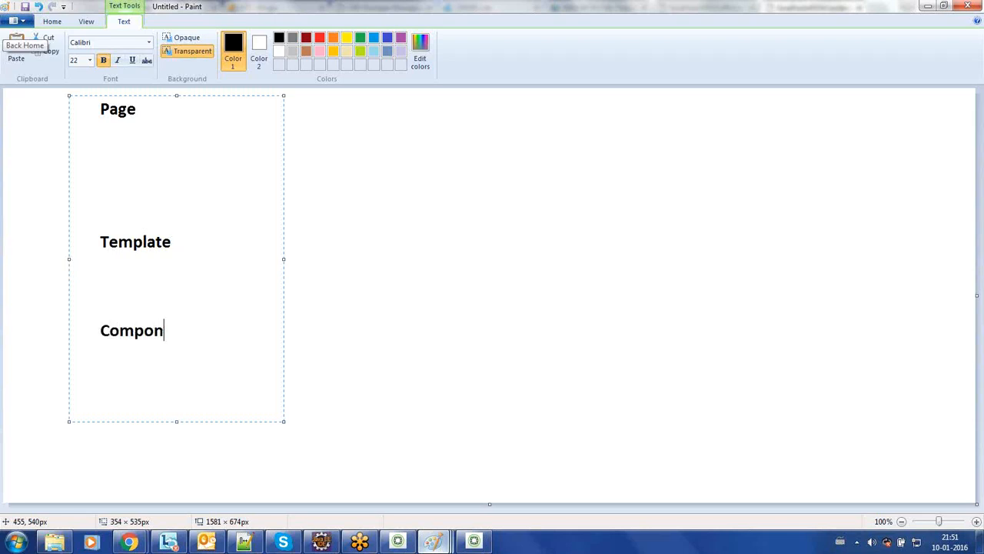
type("ent()Page Re")
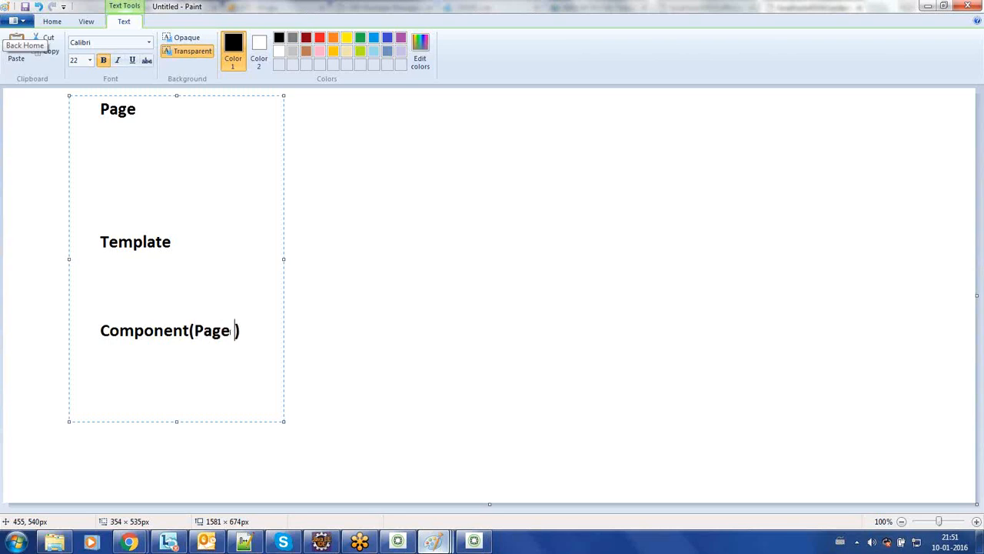
type("nde")
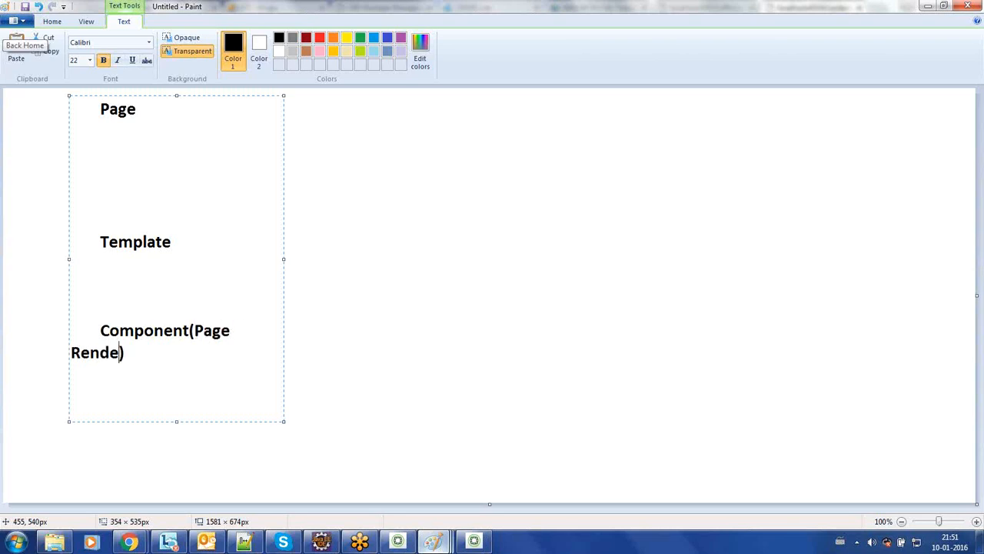
type("ring component")
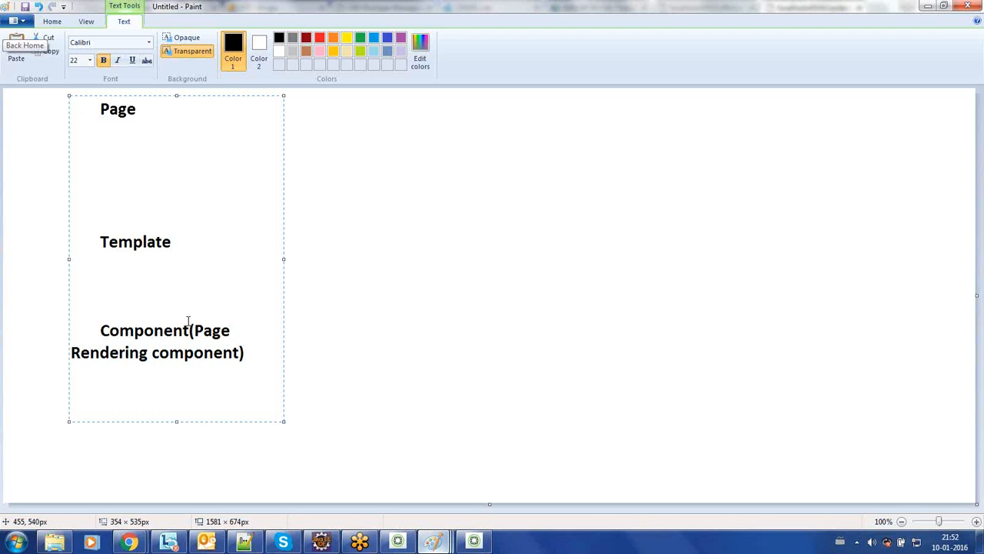
left_click(47, 244)
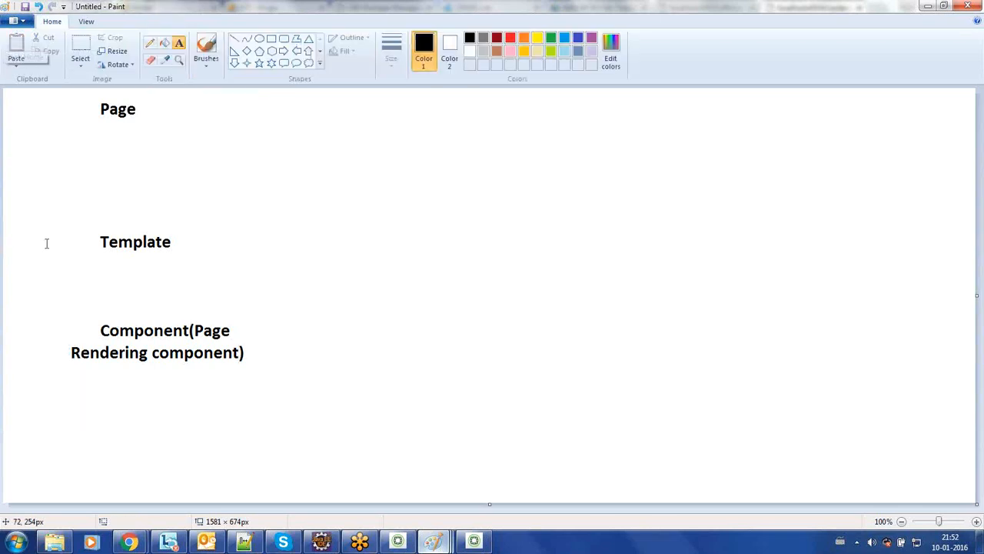
Step: Draw upward arrows with the Line tool linking Component to Template and Template to Page
left_click(235, 40)
left_click_drag(132, 119, 131, 238)
left_click(72, 155)
mouse_move(133, 121)
left_mouse_down()
mouse_move(113, 139)
mouse_move(153, 140)
left_mouse_up()
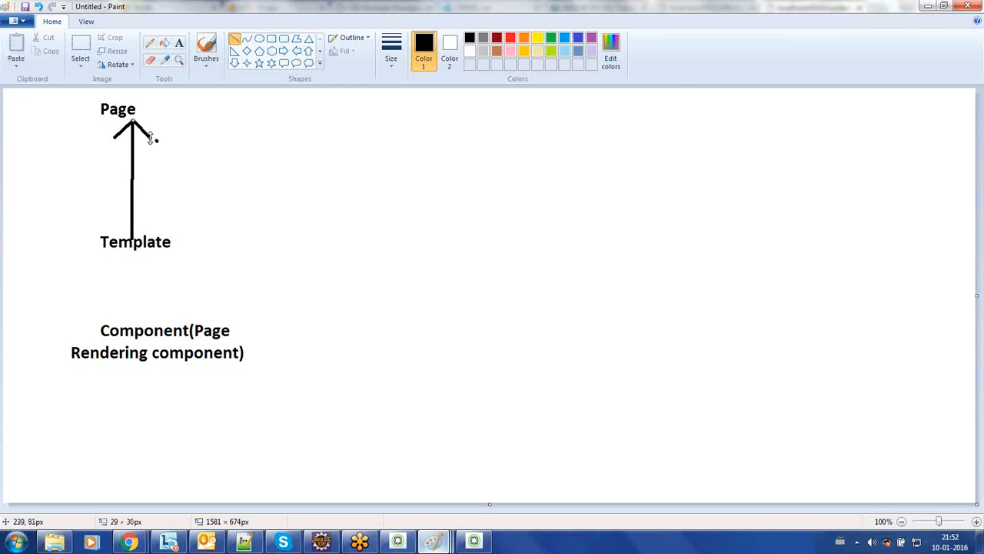
mouse_move(134, 246)
left_mouse_down()
mouse_move(121, 302)
mouse_move(134, 323)
left_mouse_up()
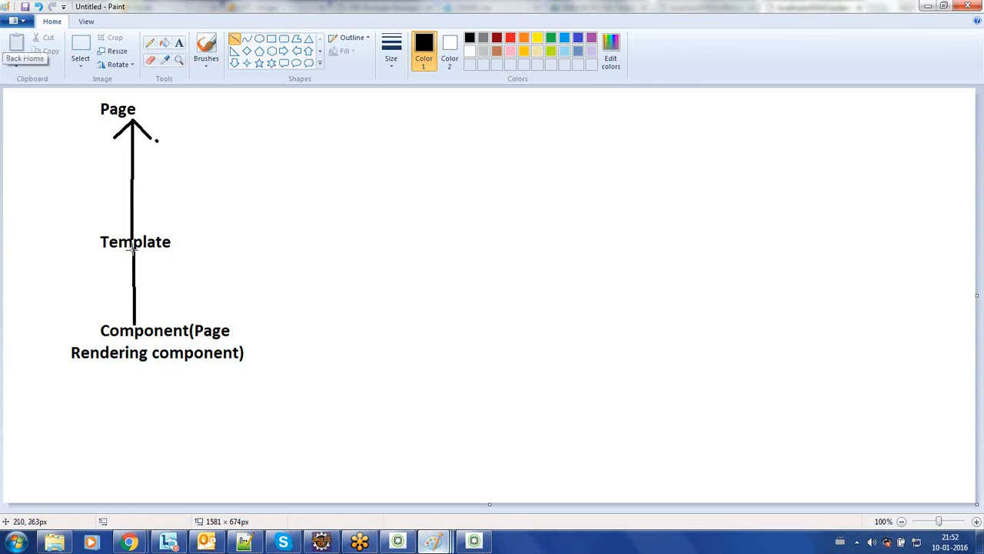
mouse_move(132, 250)
left_mouse_down()
mouse_move(117, 266)
mouse_move(143, 268)
left_mouse_up()
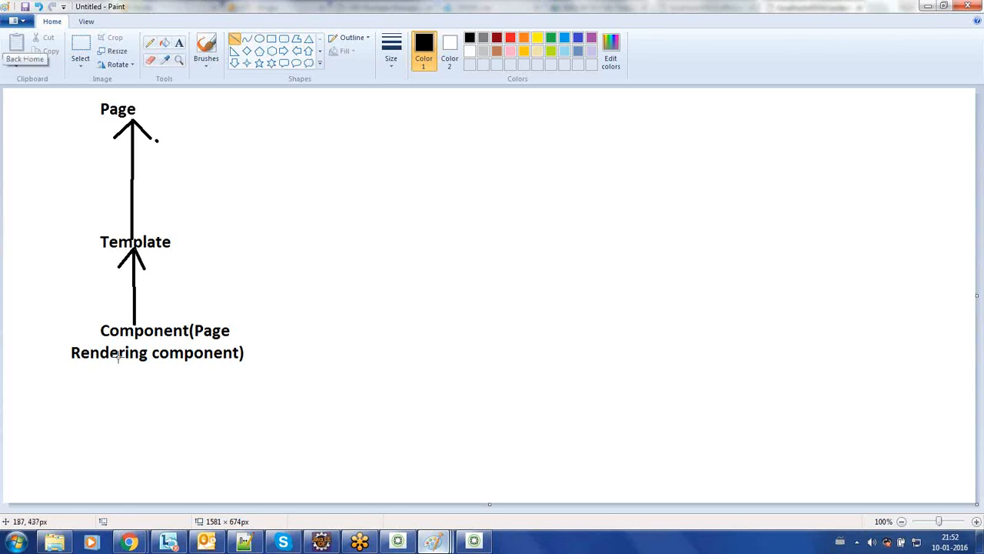
Step: Enclose Template and Component in a thin-outlined rounded rectangle
left_click(284, 41)
left_click(392, 50)
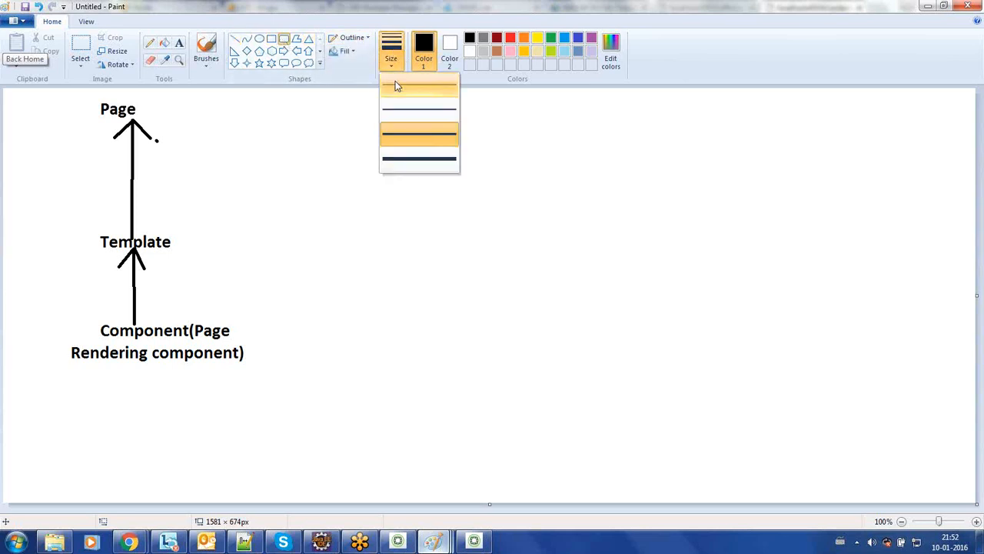
left_click(400, 113)
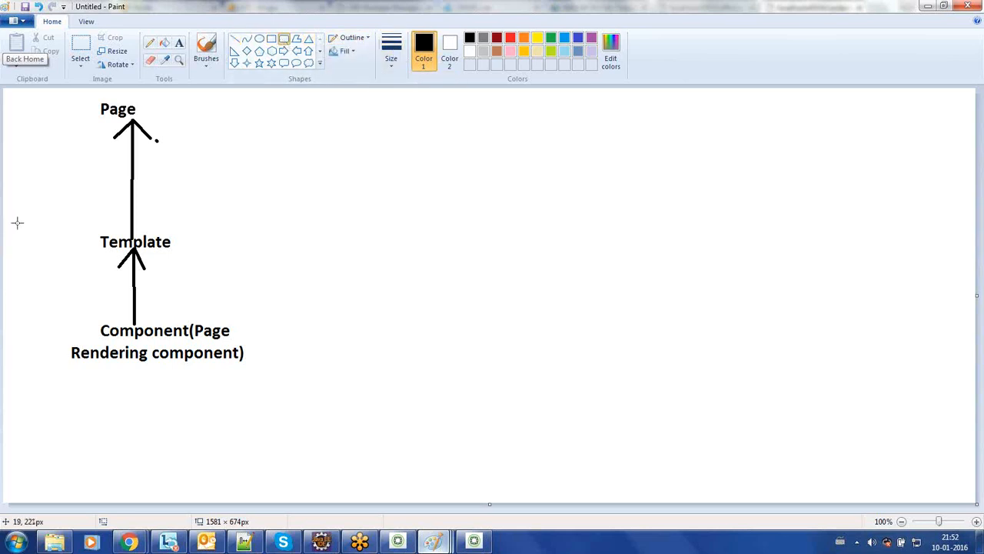
left_click_drag(35, 222, 278, 398)
left_click(246, 404)
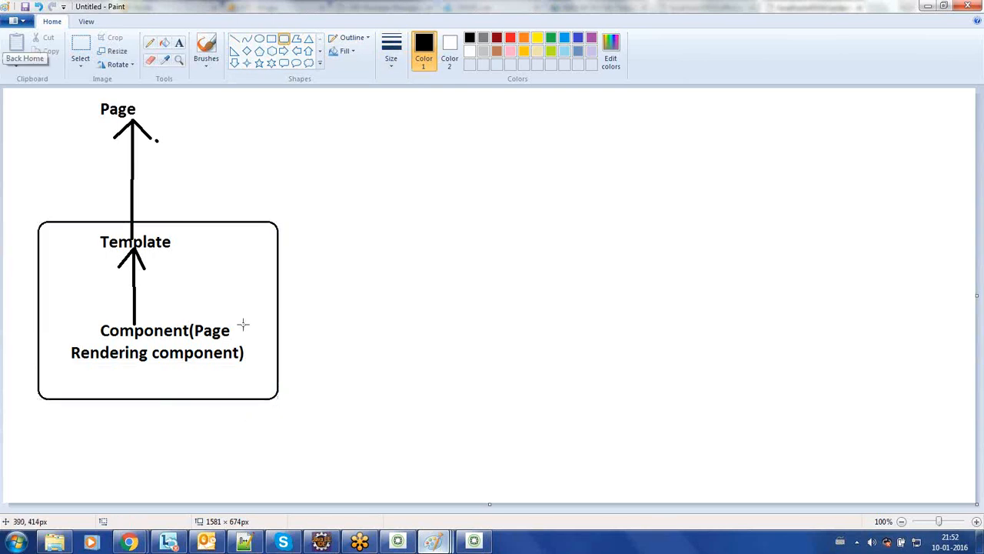
left_click(178, 41)
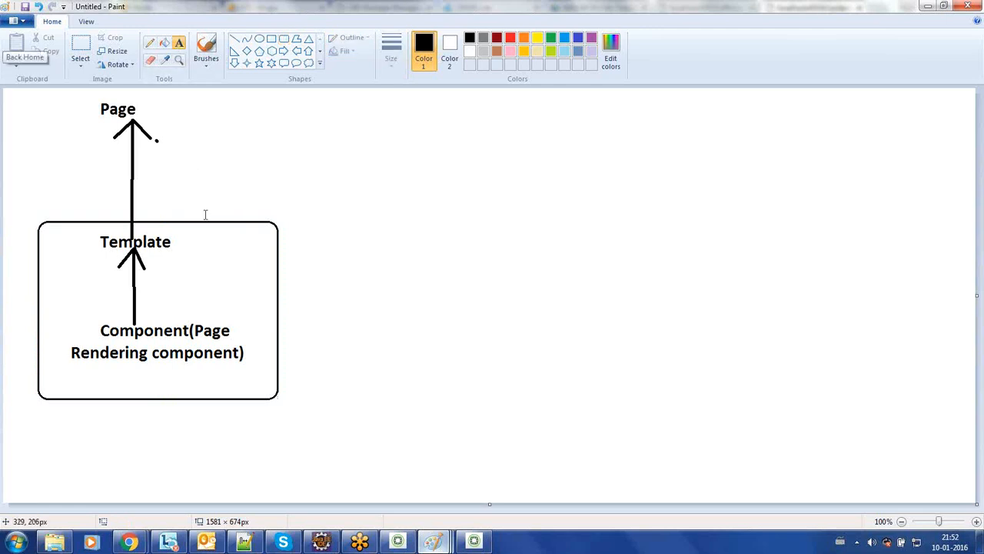
left_click(205, 202)
Step: Label the rounded box /apps above and add Author beneath it
type("/apps")
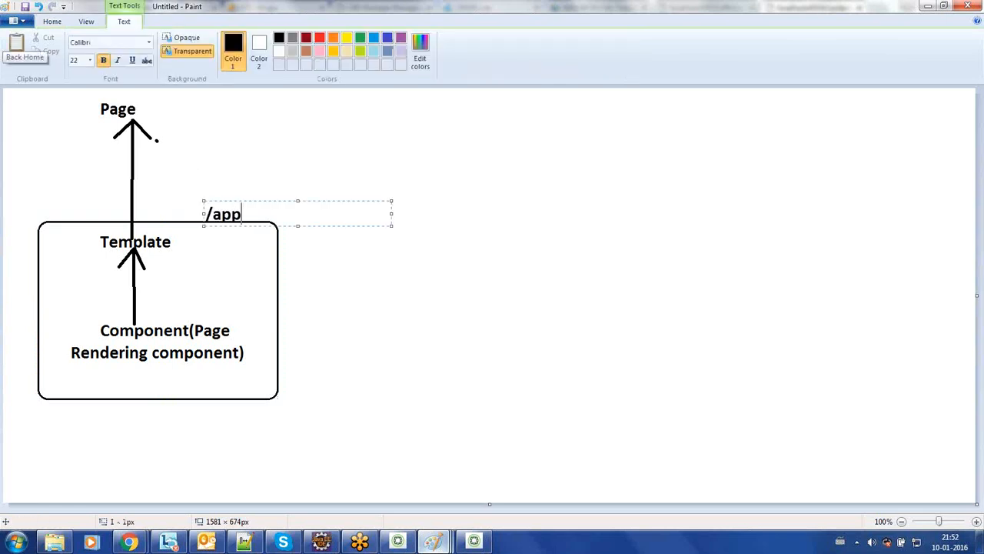
left_click(348, 323)
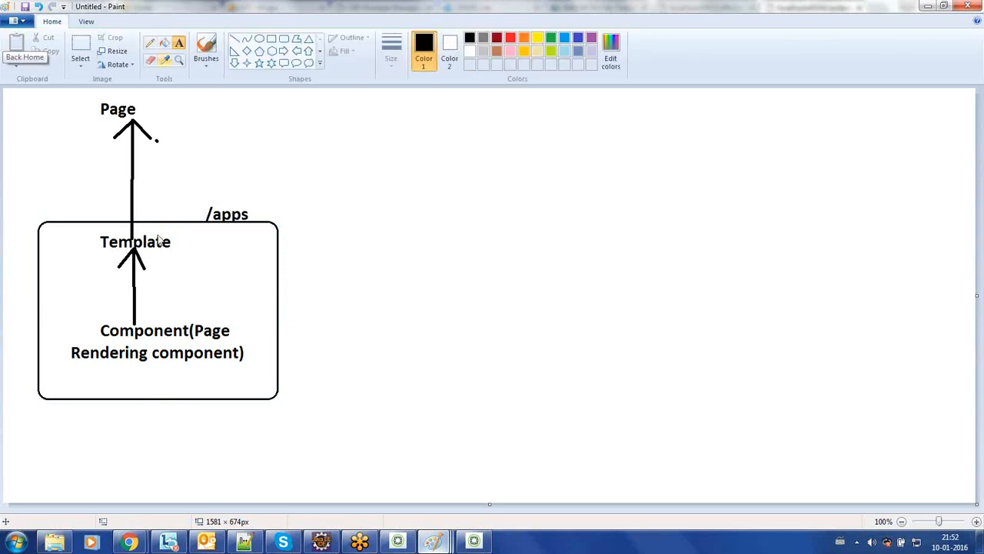
left_click(74, 427)
type("Autor")
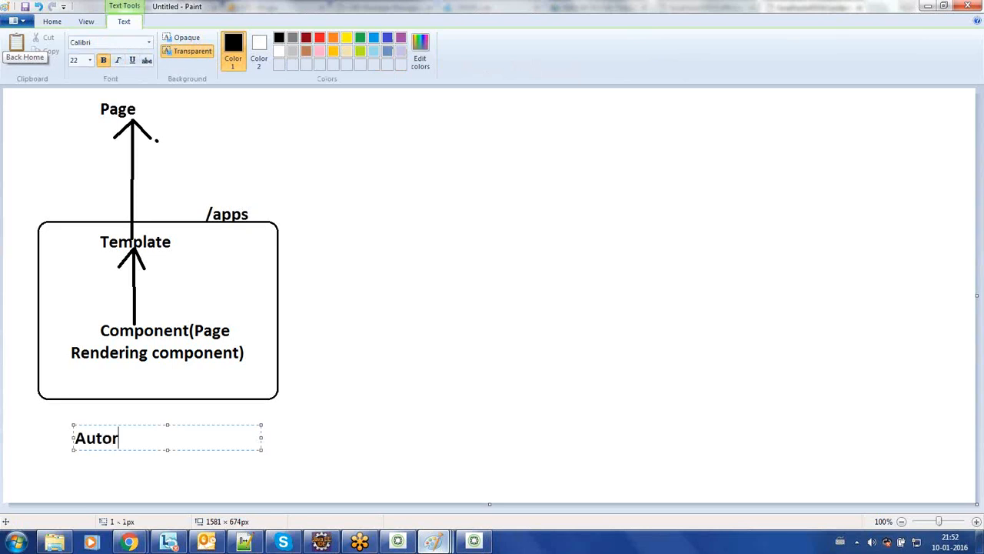
key("BackSpace")
key("BackSpace")
type("hor")
left_click(303, 132)
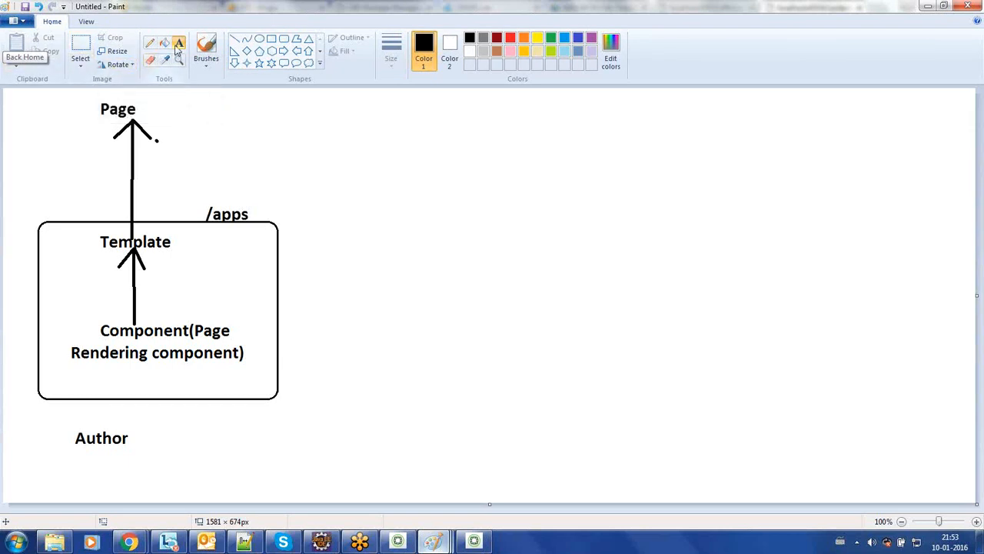
Step: Write a right-hand column: Page, Template, Component(Page Rendering Component), and Publish
left_click(478, 109)
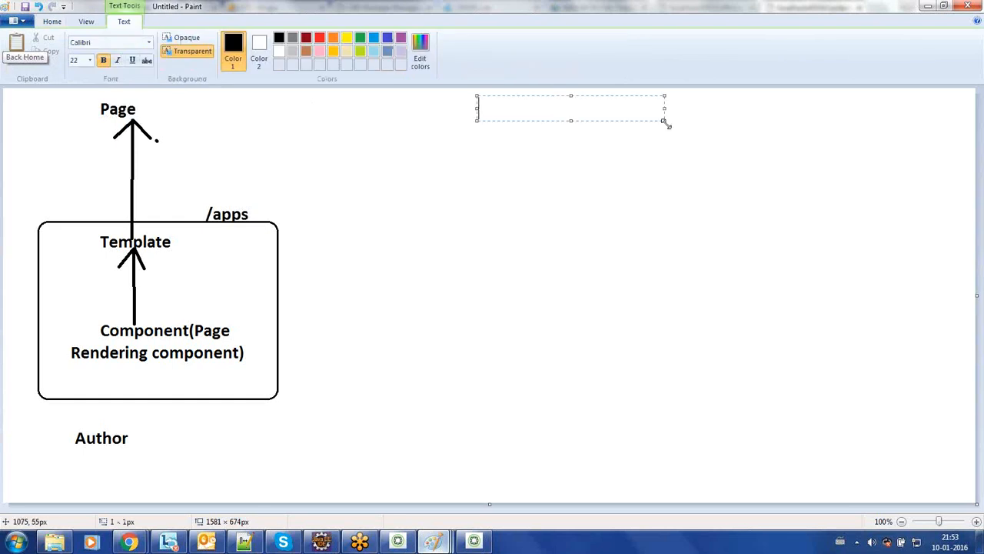
left_click_drag(663, 119, 793, 464)
key("Tab")
type("Page")
key("Return")
key("Return")
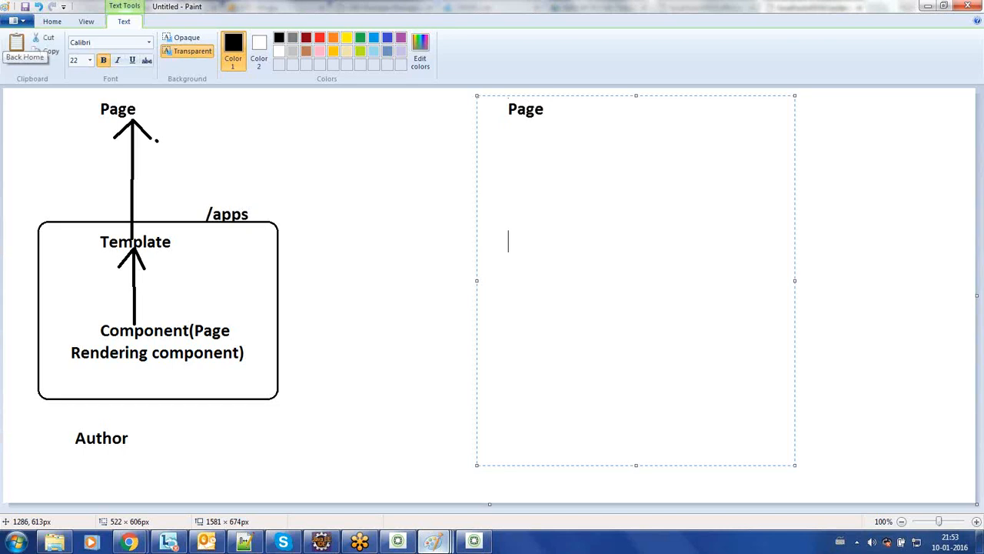
type("Template    ")
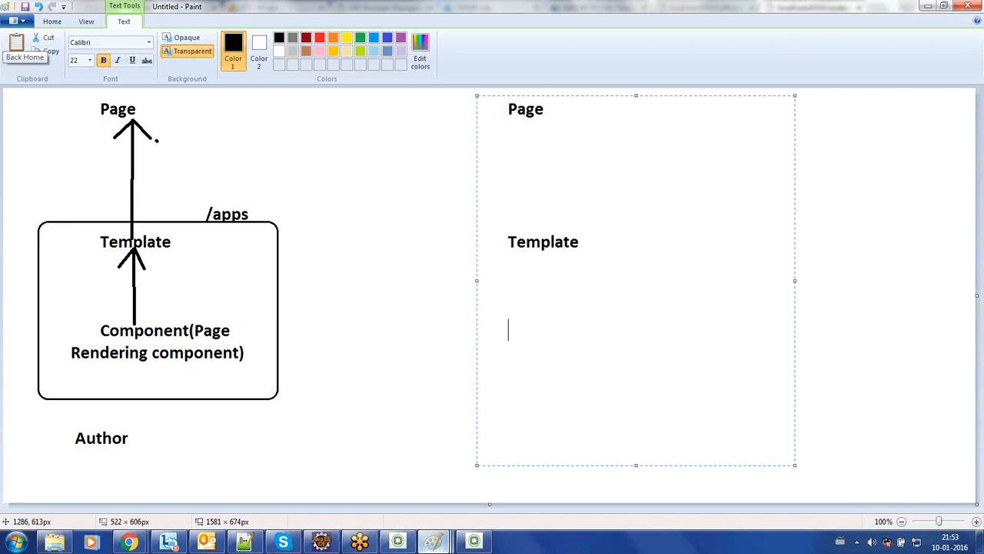
type("Component")
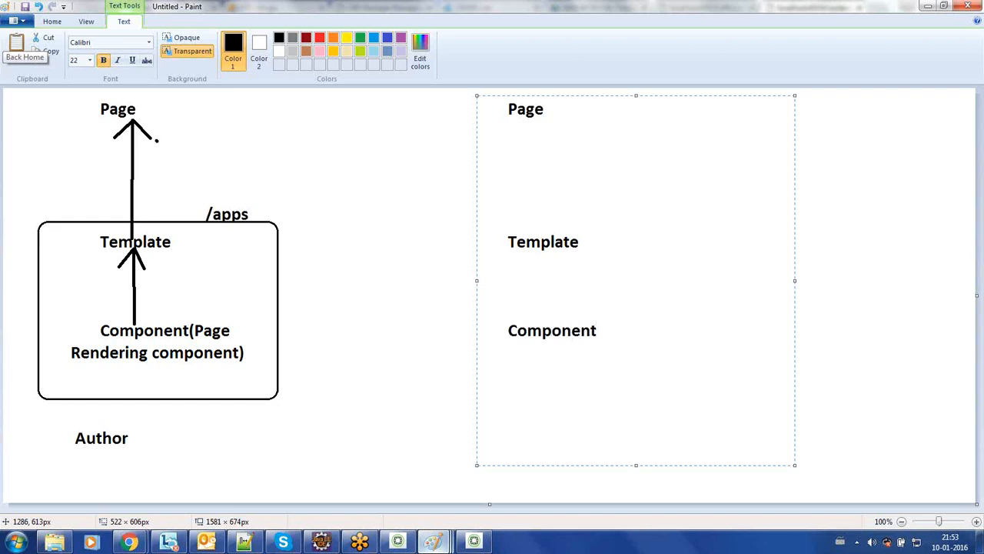
type("()")
type("Page Re")
type("ndering C")
type("omponent")
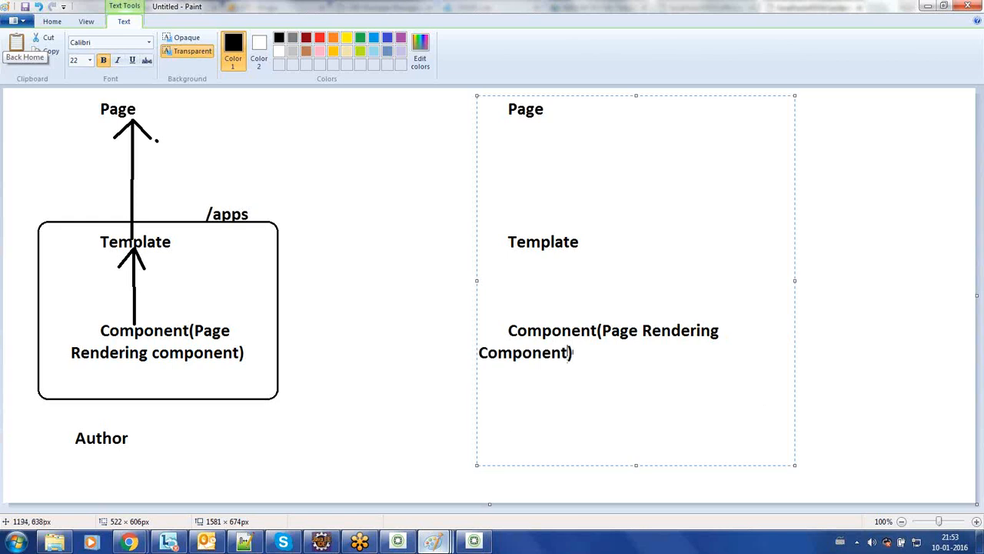
type("Publish")
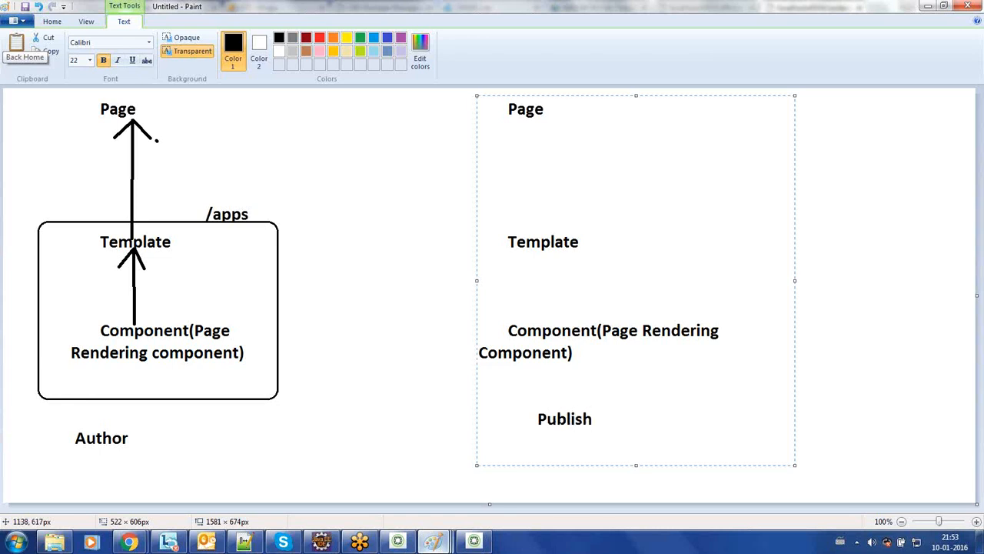
left_click(404, 231)
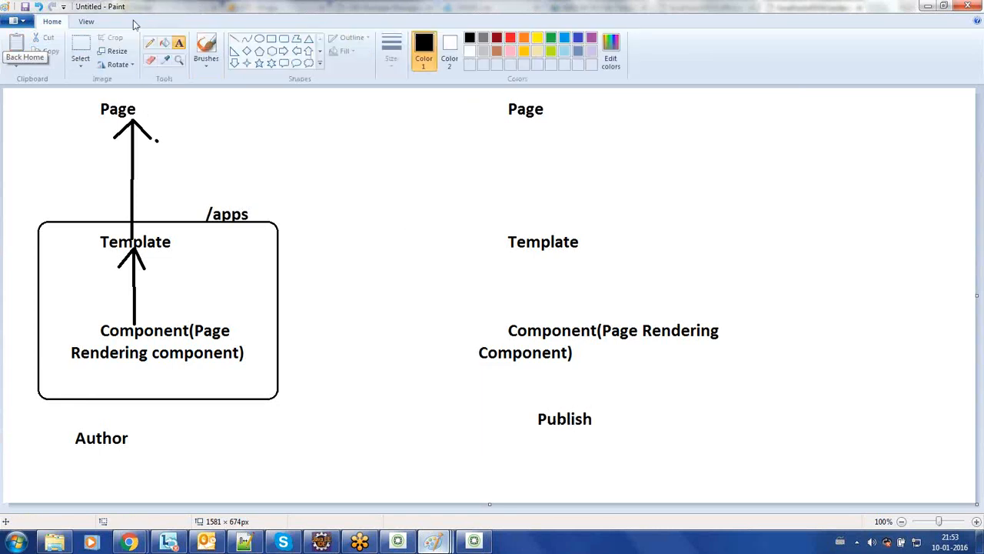
Step: Copy the up-arrow into the Publish column, under the right Page and beside its Component
left_click(80, 48)
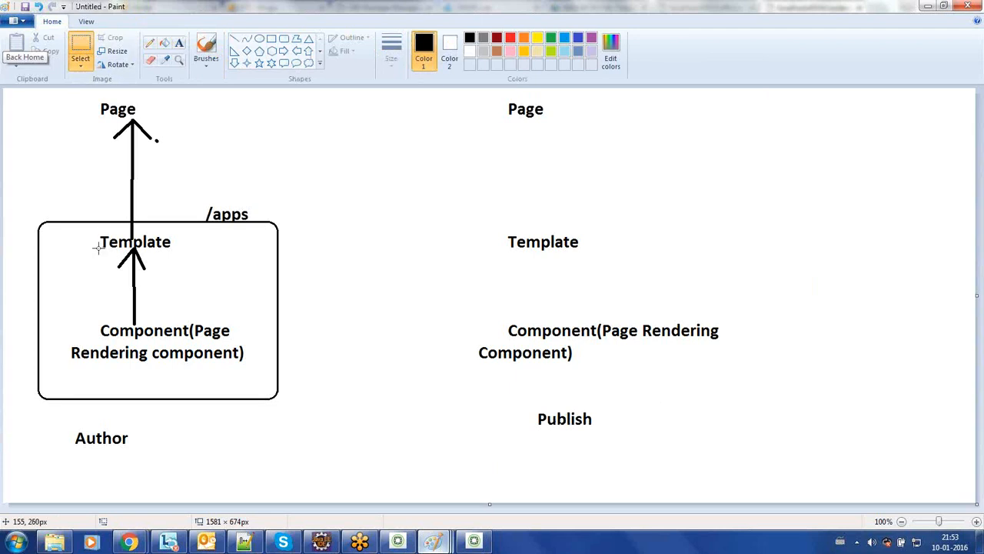
left_click_drag(98, 247, 194, 326)
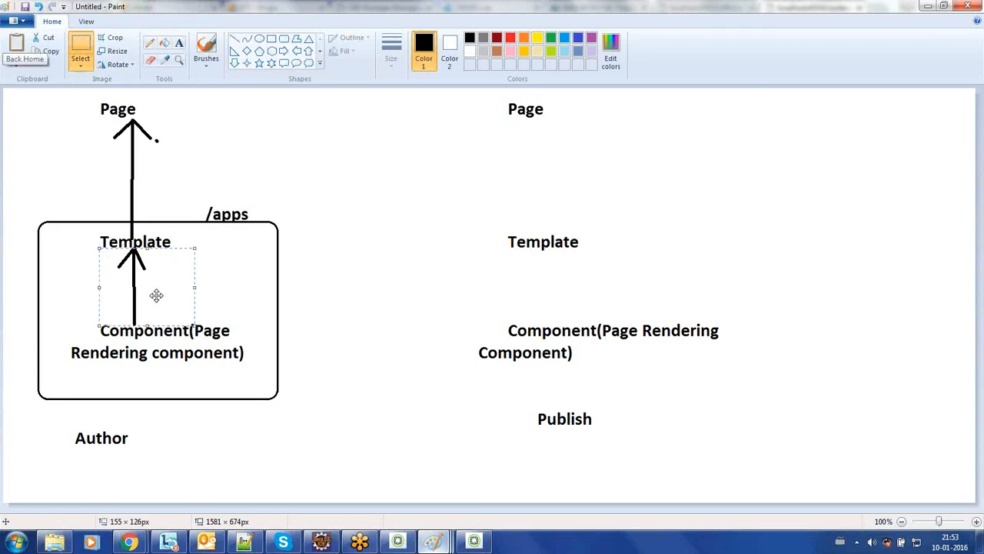
left_click_drag(156, 295, 556, 172)
left_click(384, 105)
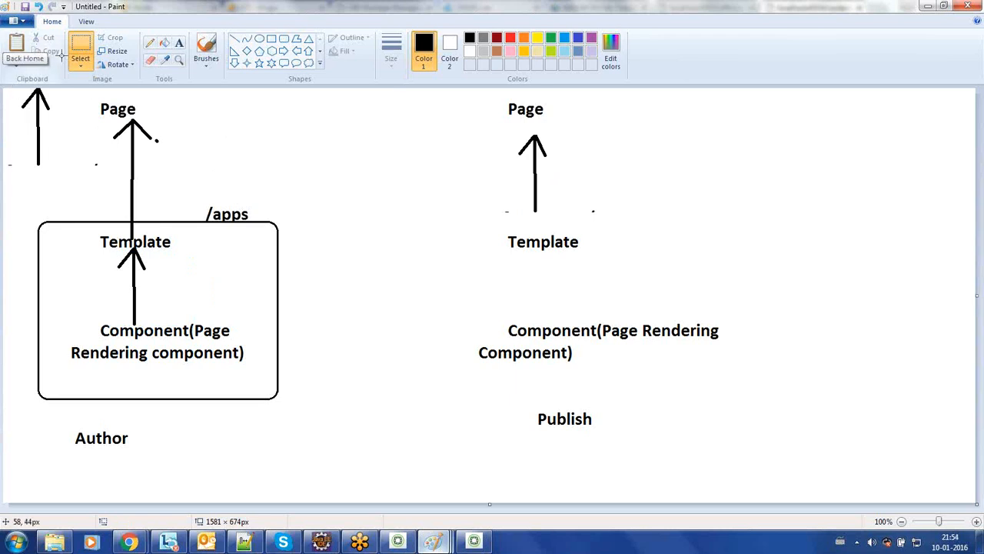
mouse_move(13, 87)
left_mouse_down()
mouse_move(94, 161)
mouse_move(80, 175)
left_mouse_up()
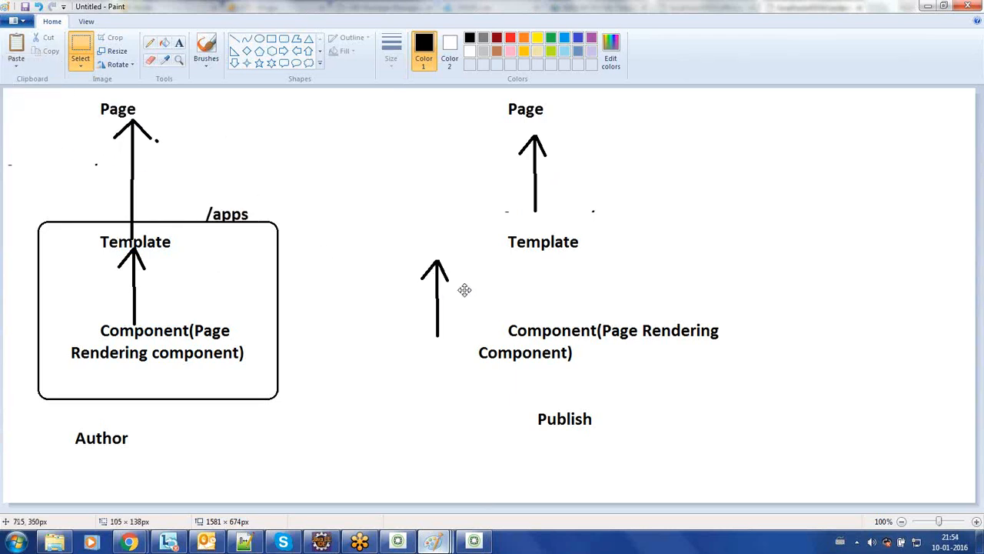
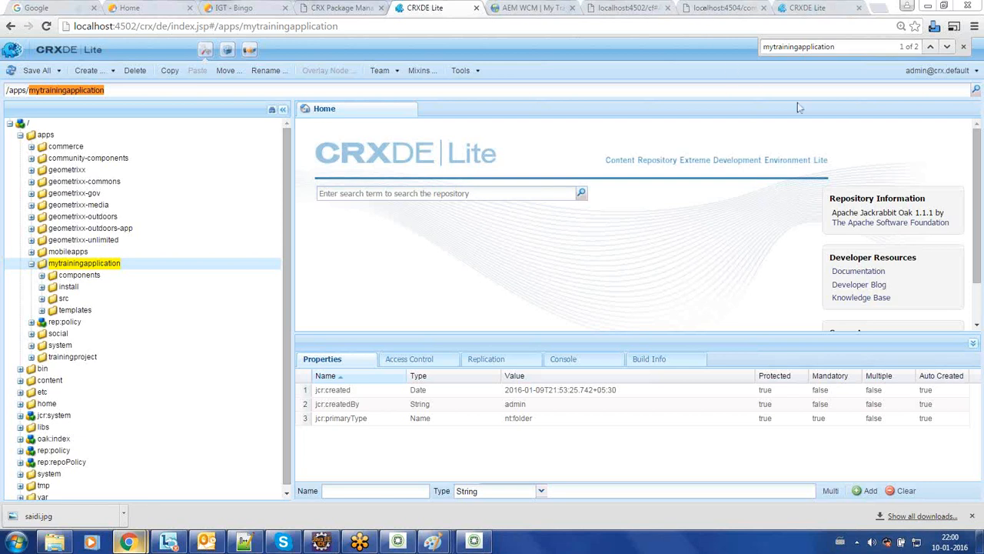
Step: In a new browser tab, go to localhost:4502/miscadmin
left_click(871, 8)
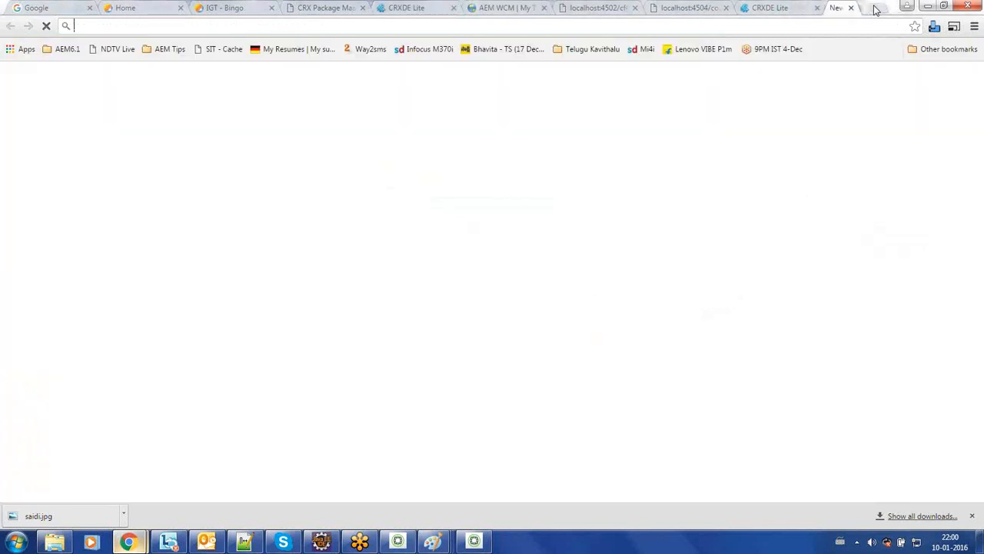
type("localhost:4502/")
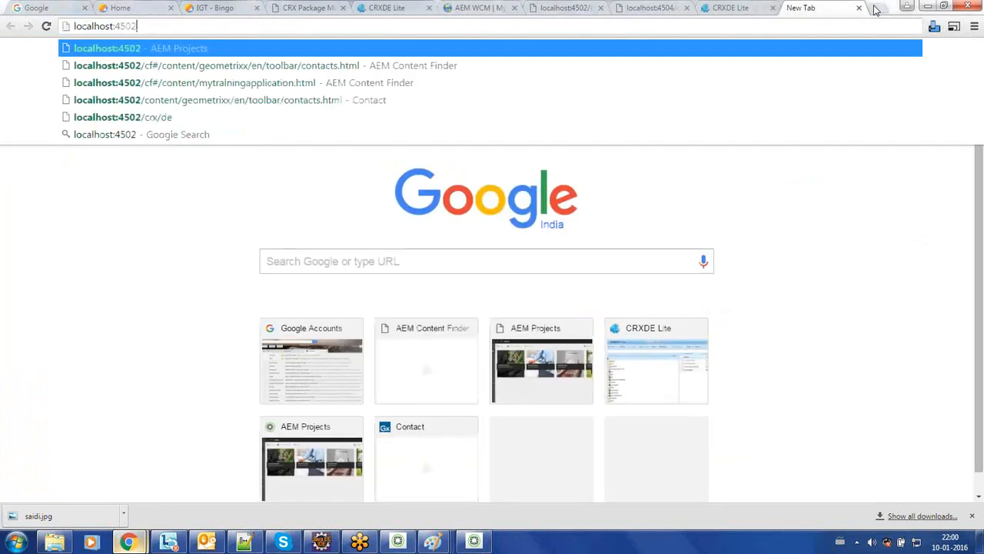
type("mi")
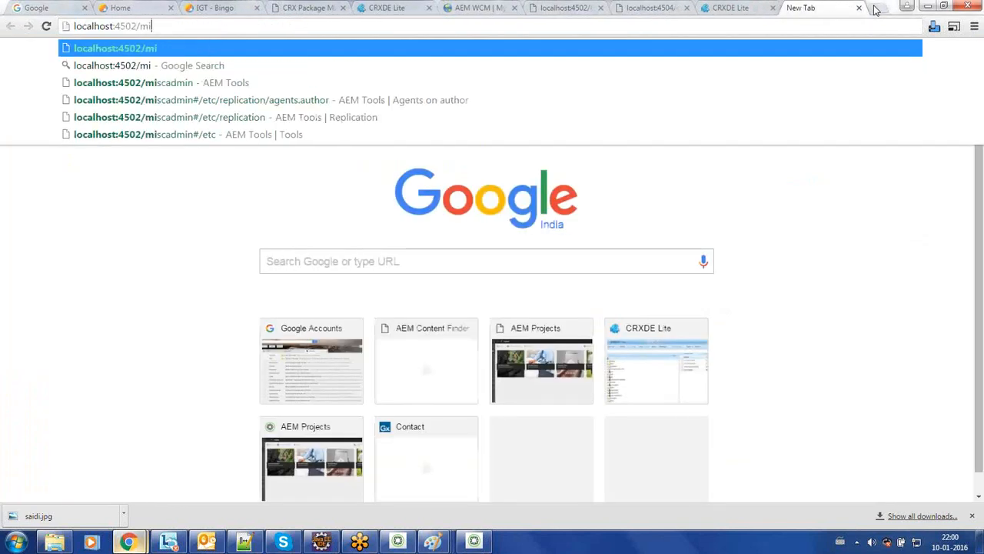
type("scadmin")
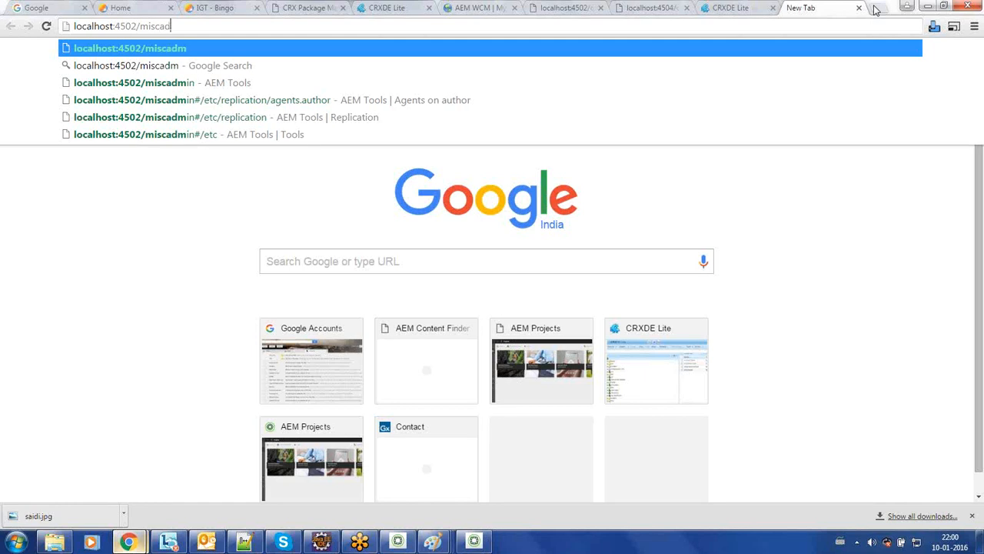
key("Return")
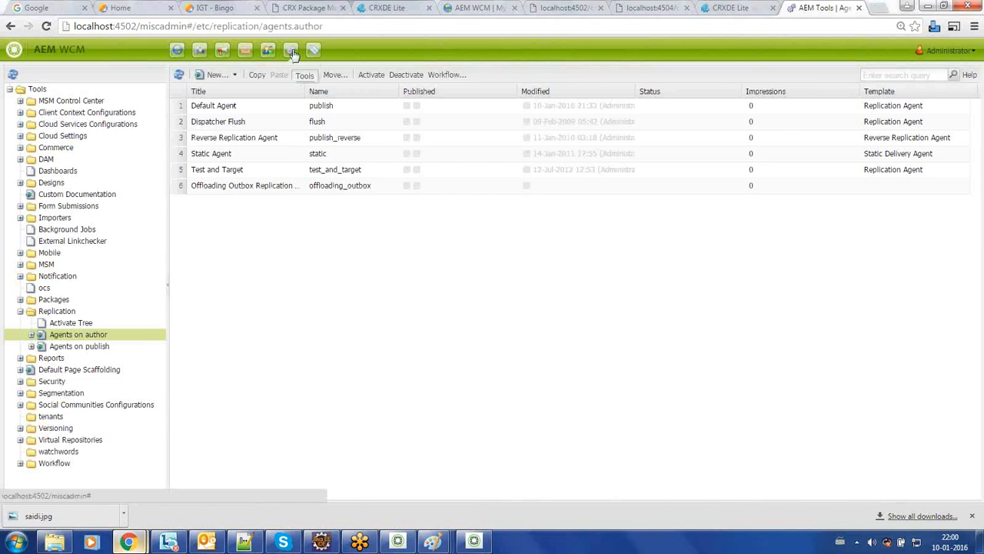
Step: Under Replication > Agents on author, open the Default Agent's page
left_click(57, 313)
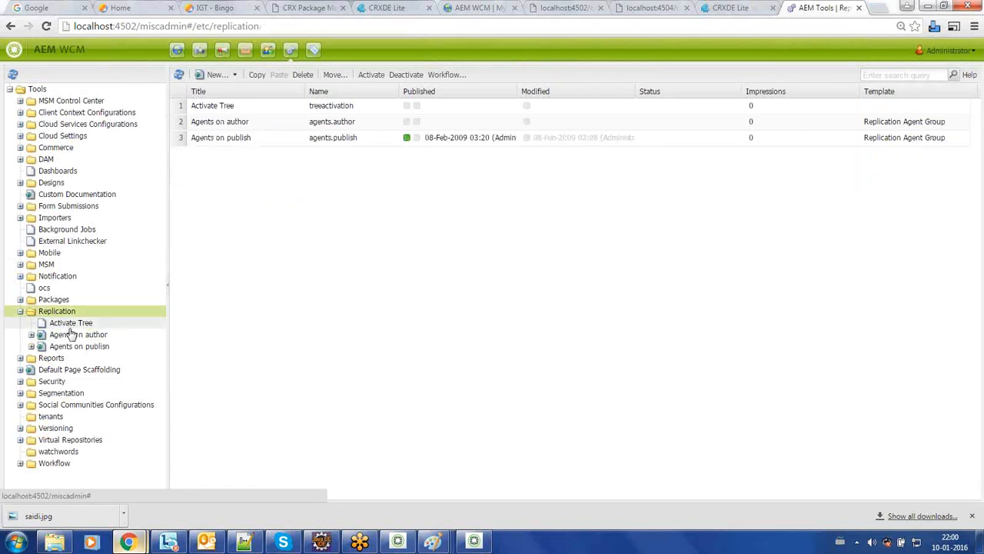
left_click(75, 336)
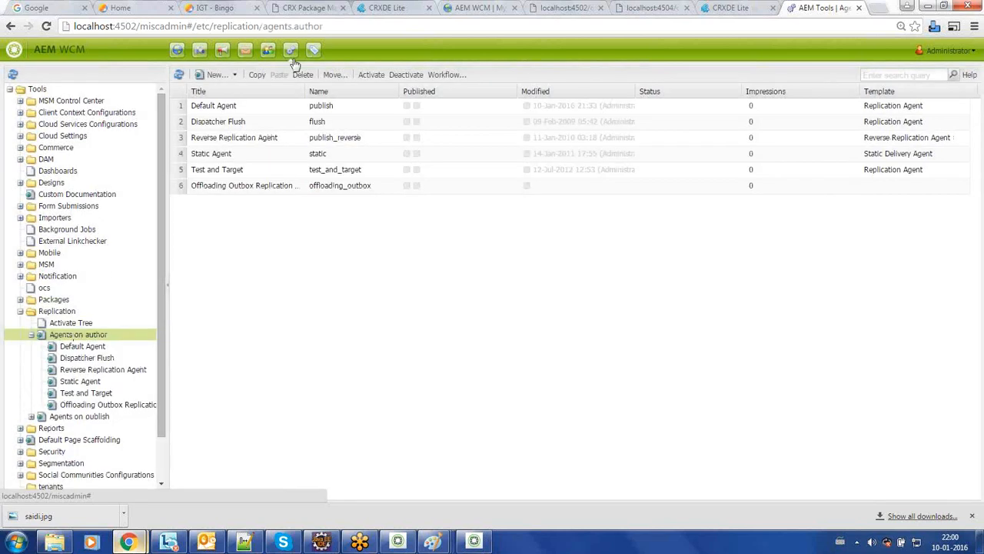
left_click(312, 107)
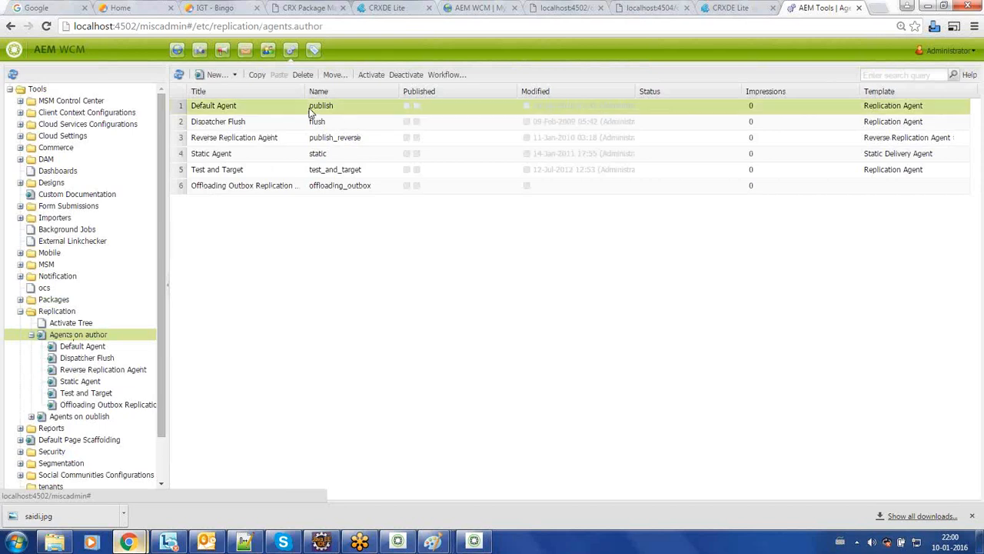
right_click(310, 108)
left_click(338, 117)
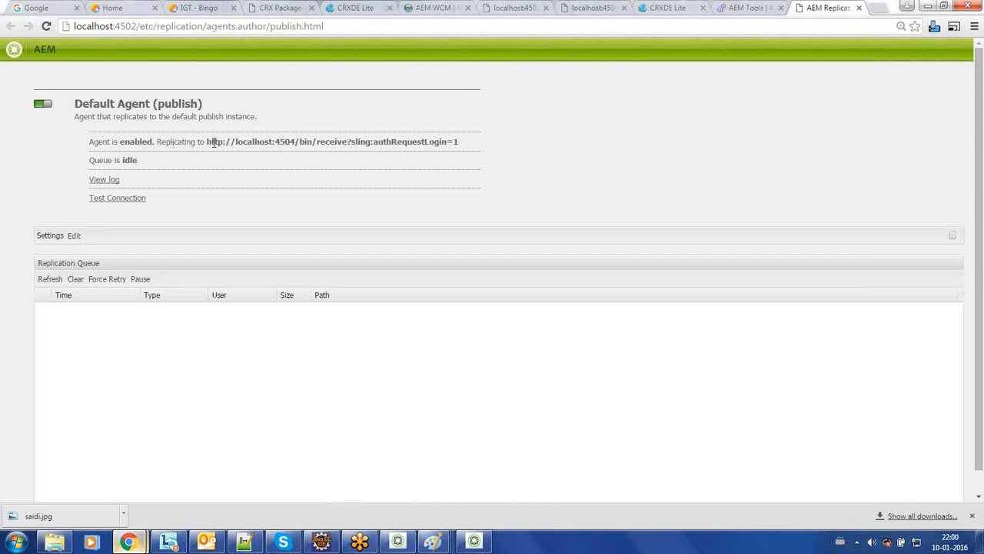
left_click_drag(206, 142, 468, 145)
left_click(468, 146)
left_click_drag(295, 141, 348, 140)
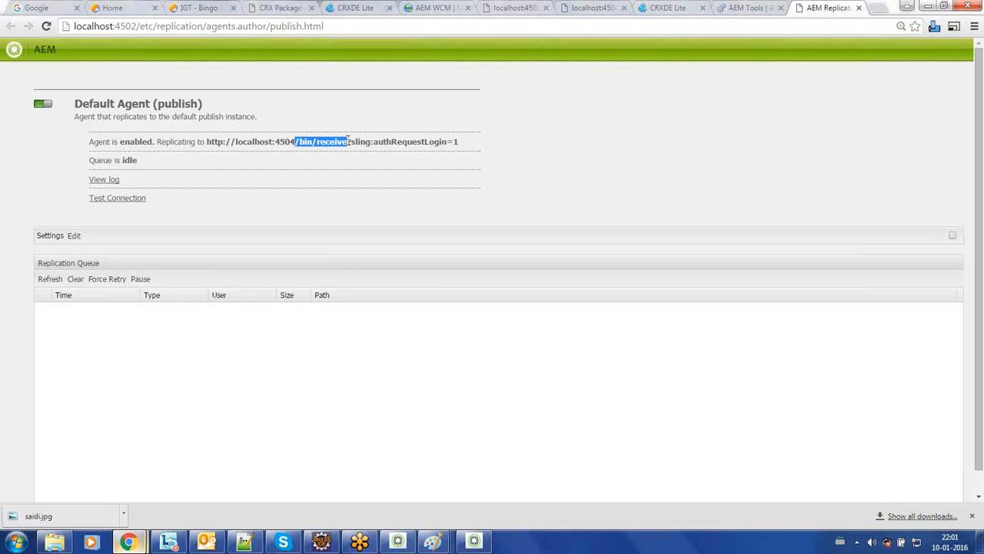
Step: In the Paint notes, start writing '/bin/receive - it represents a replication servlet'
mouse_move(433, 542)
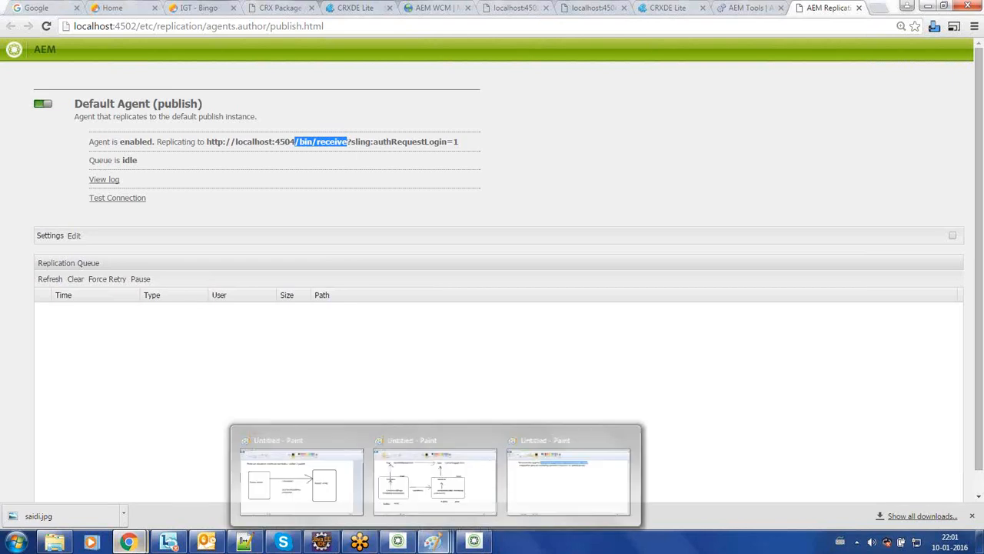
left_click(544, 489)
left_click(262, 239)
type("/bin/receive - ")
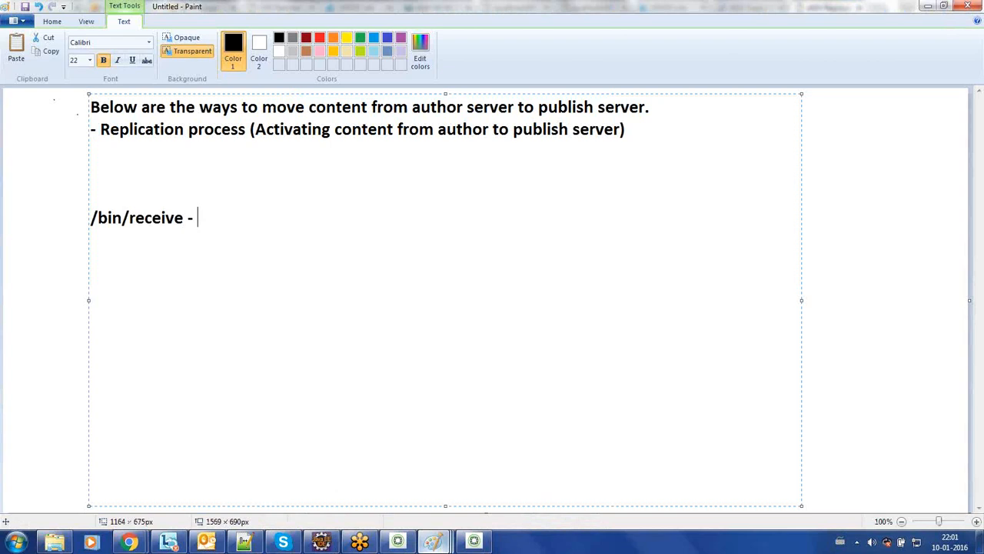
type("it repe")
key("BackSpace")
type("resents a ")
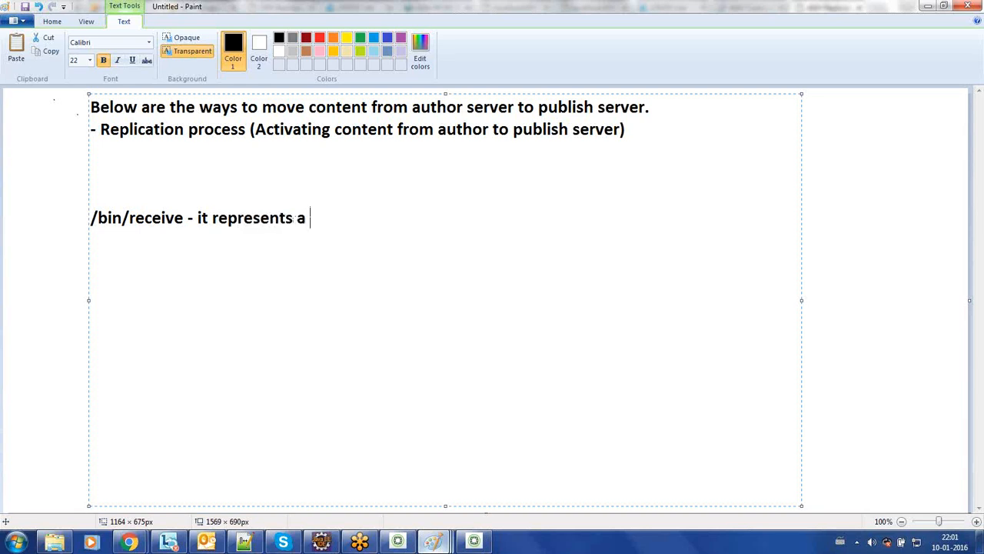
type("replicatio")
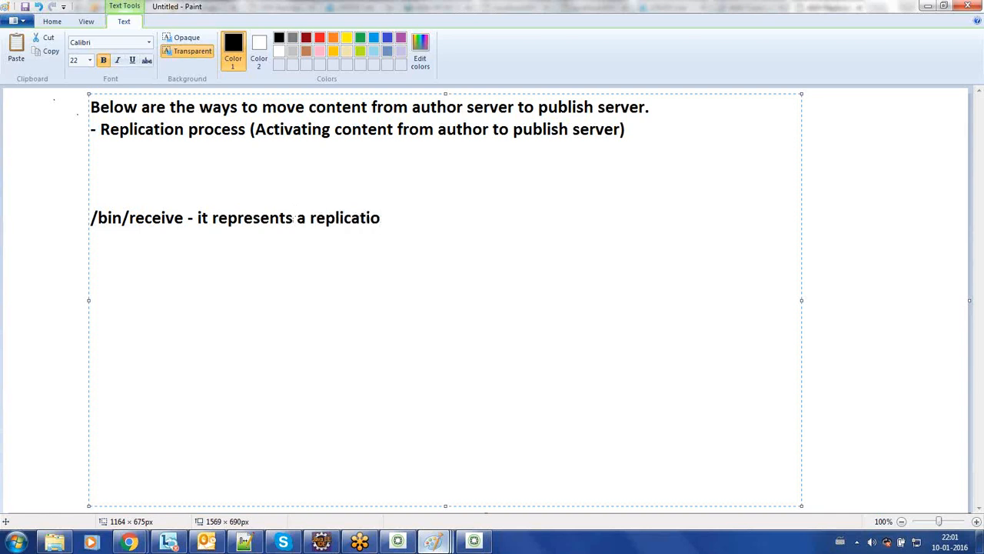
type("n server")
key("BackSpace")
key("BackSpace")
Step: Finish the note: 'which keep listens to replication events from author server to publish server.'
type("le")
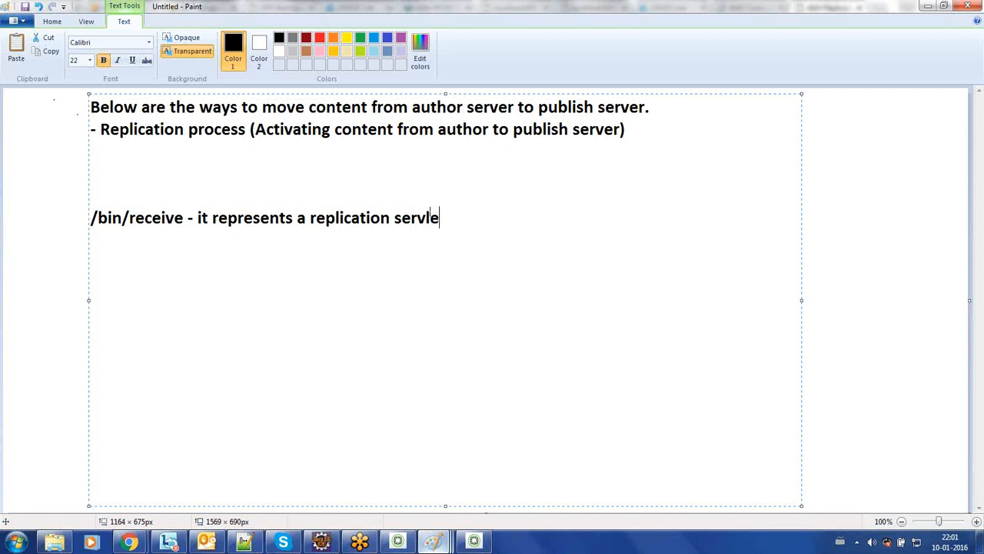
type("t, which keep listens tto")
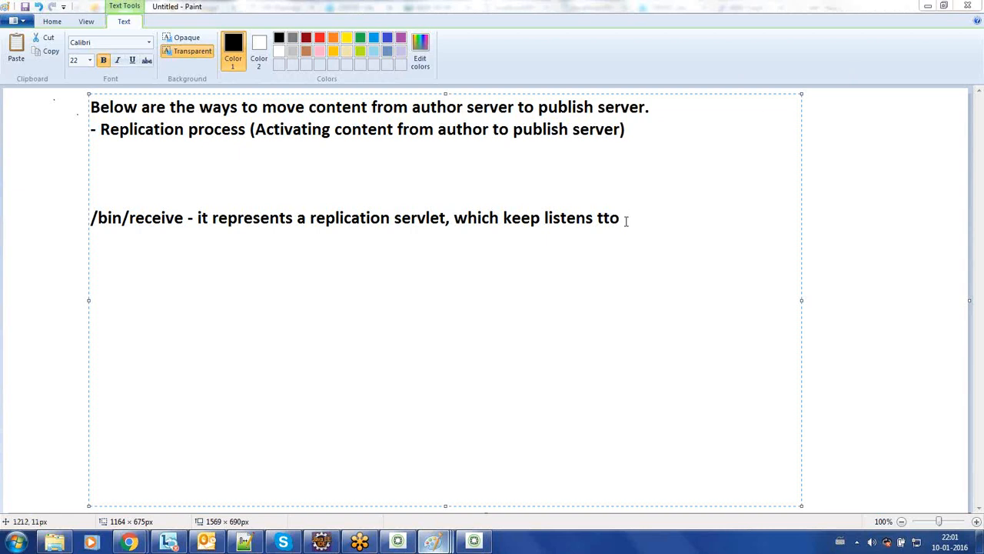
key("BackSpace")
key("BackSpace")
key("BackSpace")
type("o")
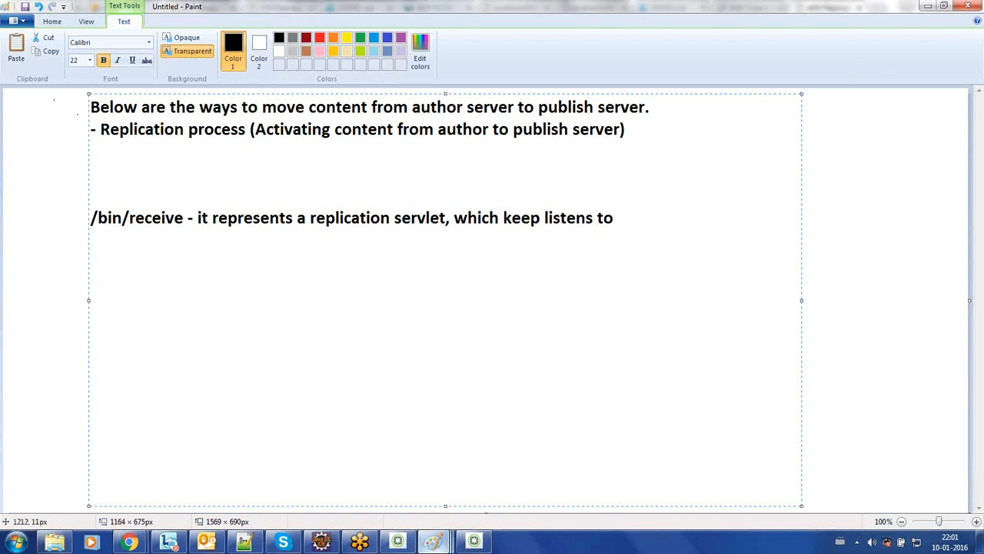
type(" replicati")
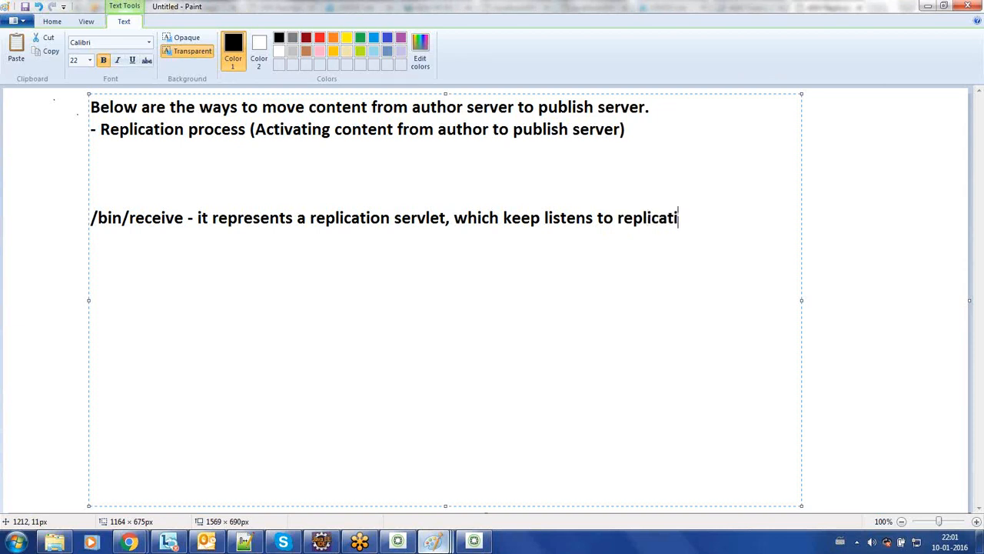
type("on even")
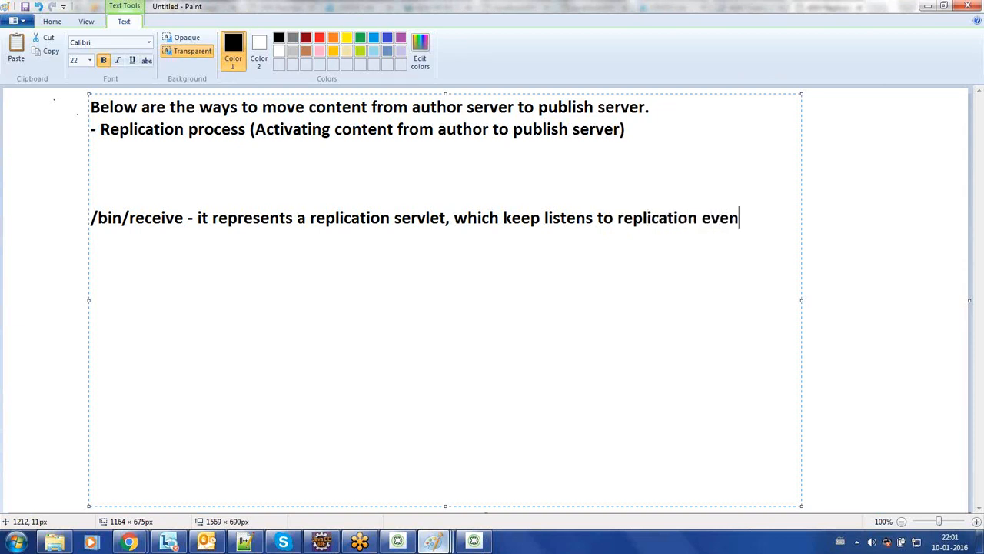
type("ts from auth")
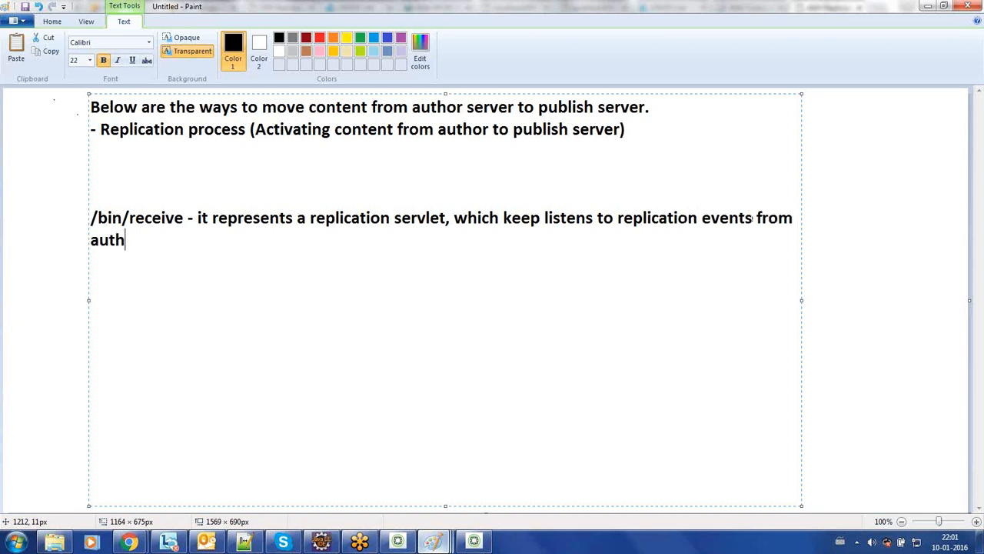
type("or server")
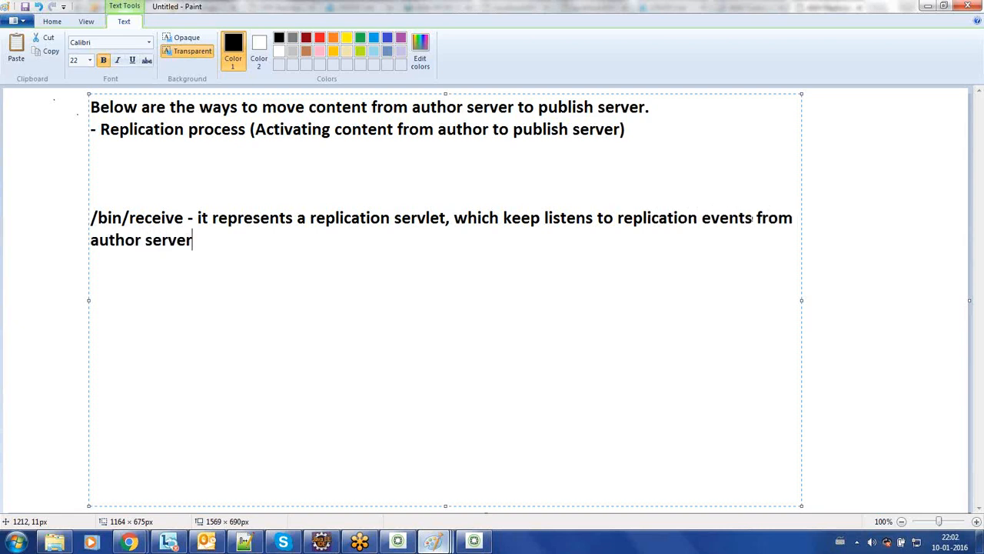
type(" to publish server.")
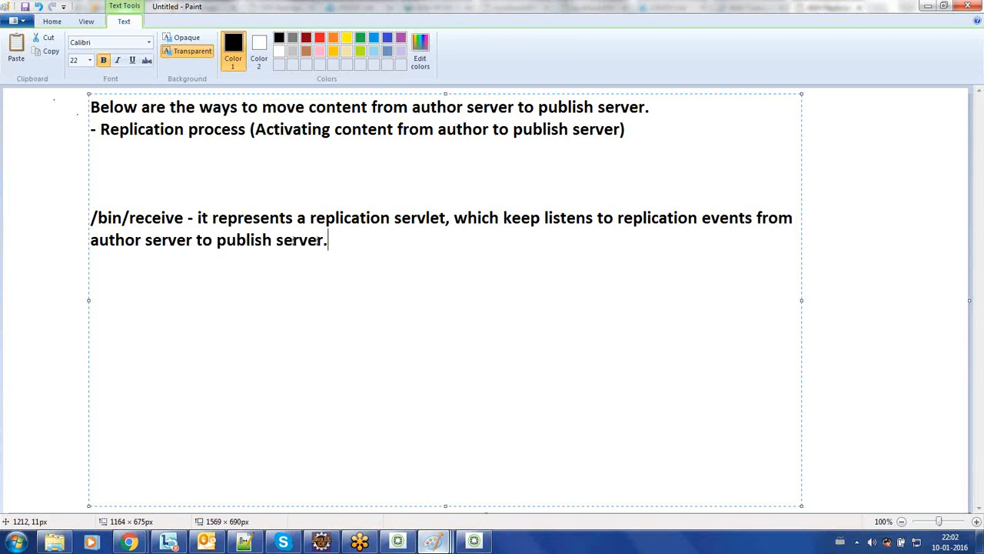
key("Up")
key("Left")
key("Left")
key("Left")
key("Left")
key("Left")
key("Left")
key("Left")
key("Left")
key("Left")
key("Left")
key("Left")
key("Left")
key("Left")
key("Left")
key("Left")
key("Left")
key("Left")
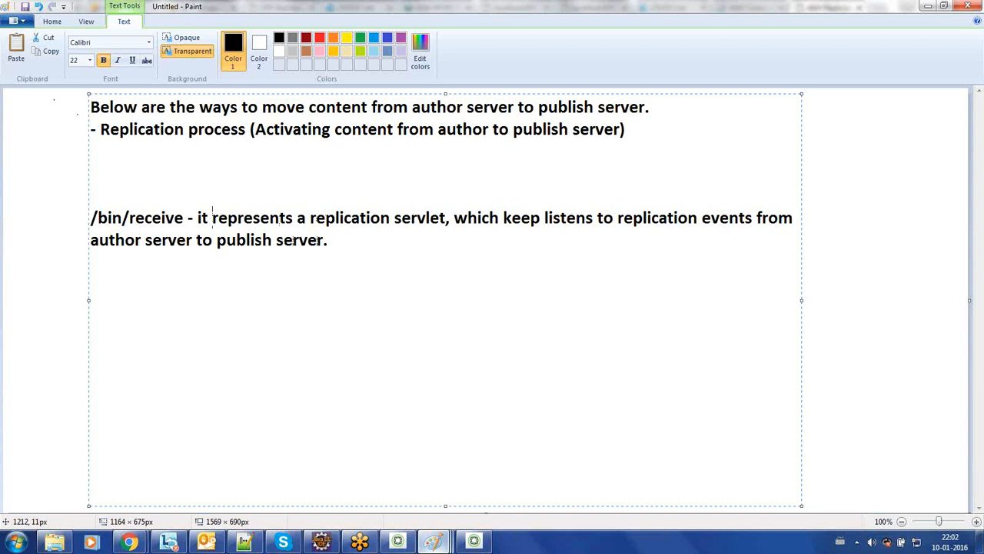
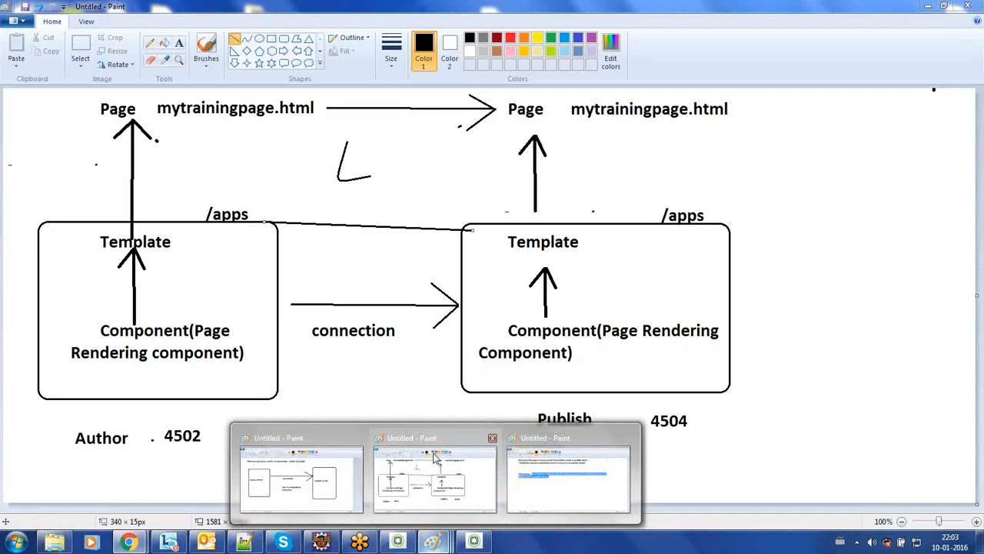
Step: Bring the 'Untitled - Paint' Author 4502 / Publish 4504 diagram back to the front
left_click(434, 469)
Step: Draw a short stroke above the Publish template, then box-select the whole Publish 4504 side of the diagram
left_click_drag(455, 206, 448, 194)
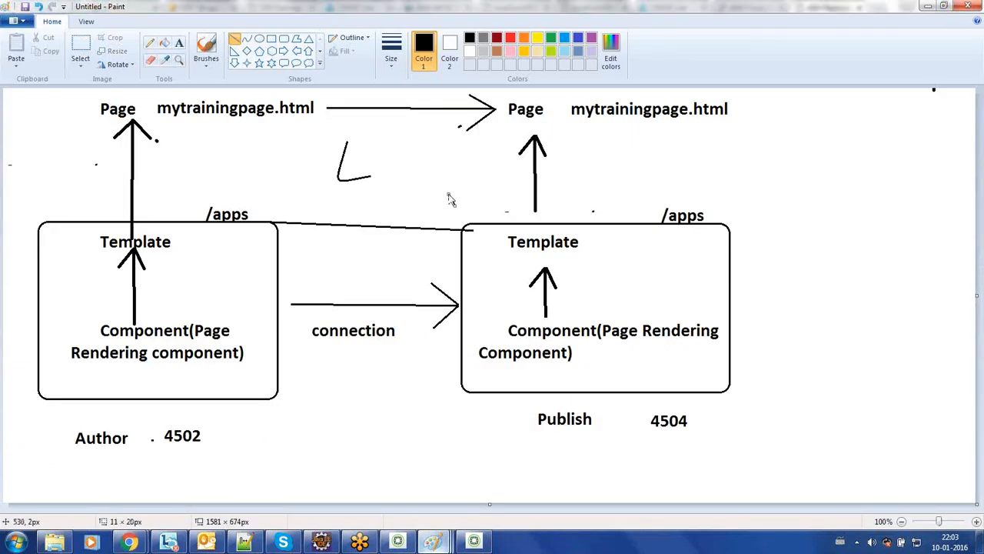
left_click(80, 53)
left_click_drag(440, 183, 771, 478)
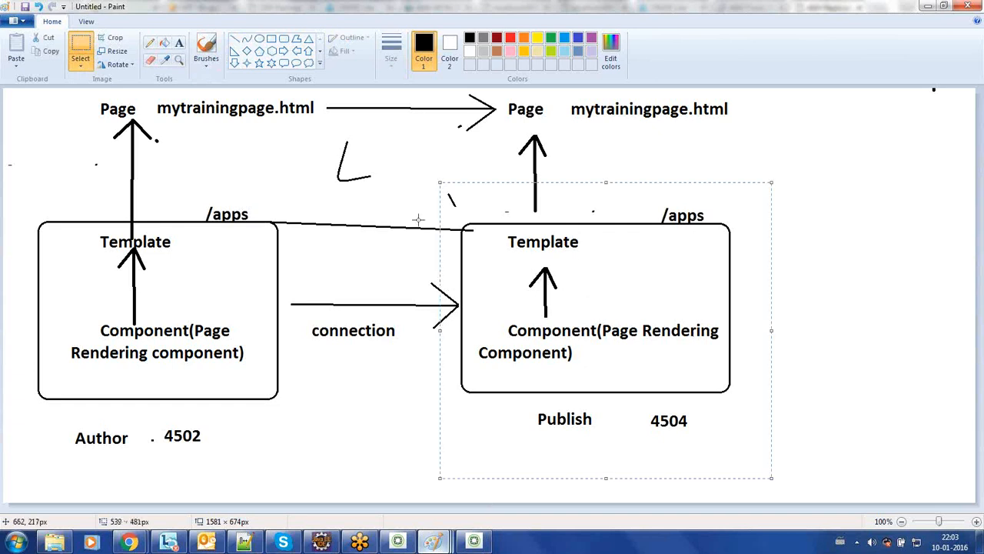
left_click_drag(550, 282, 549, 281)
Step: Bring the other browser window forward and highlight the page path in the 4503 address
mouse_move(129, 540)
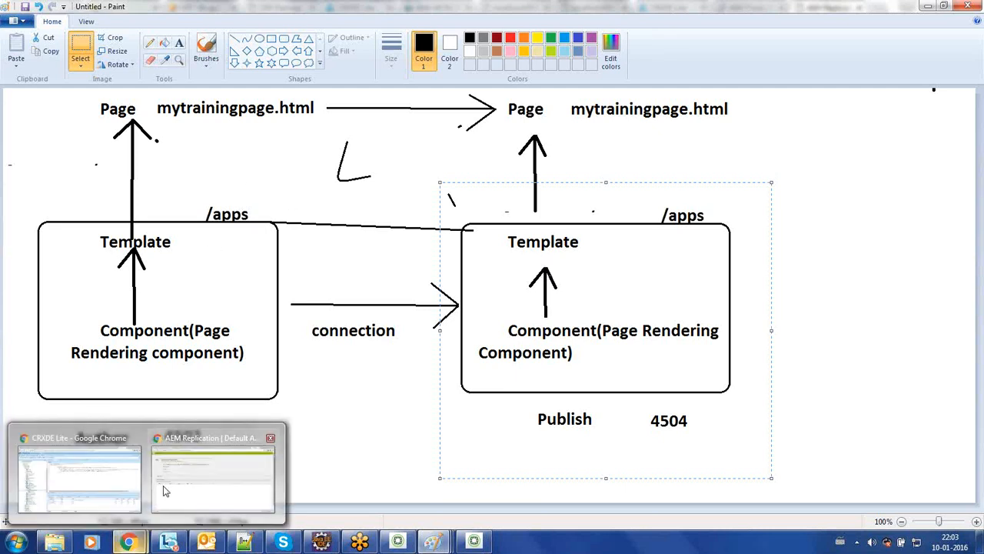
mouse_move(163, 491)
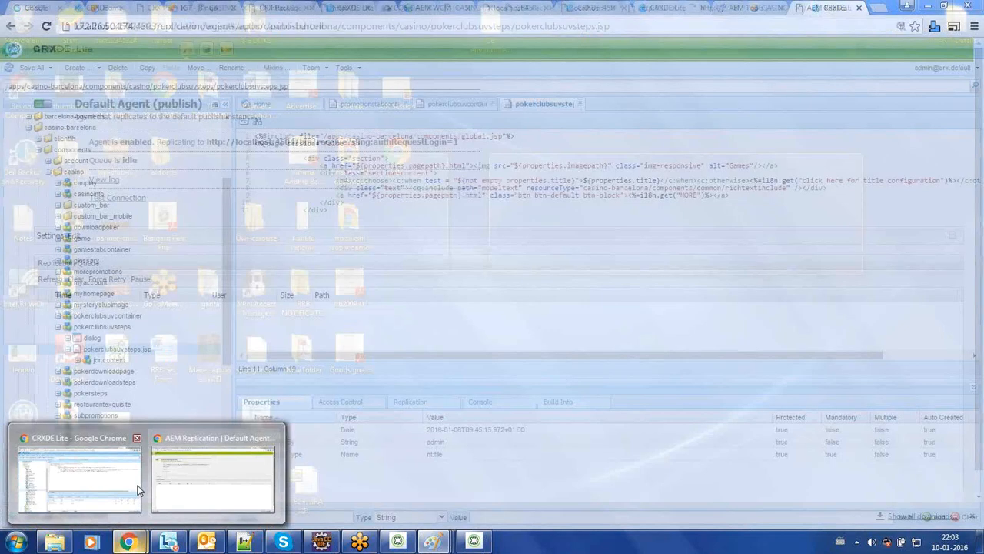
left_click(79, 477)
left_click(650, 8)
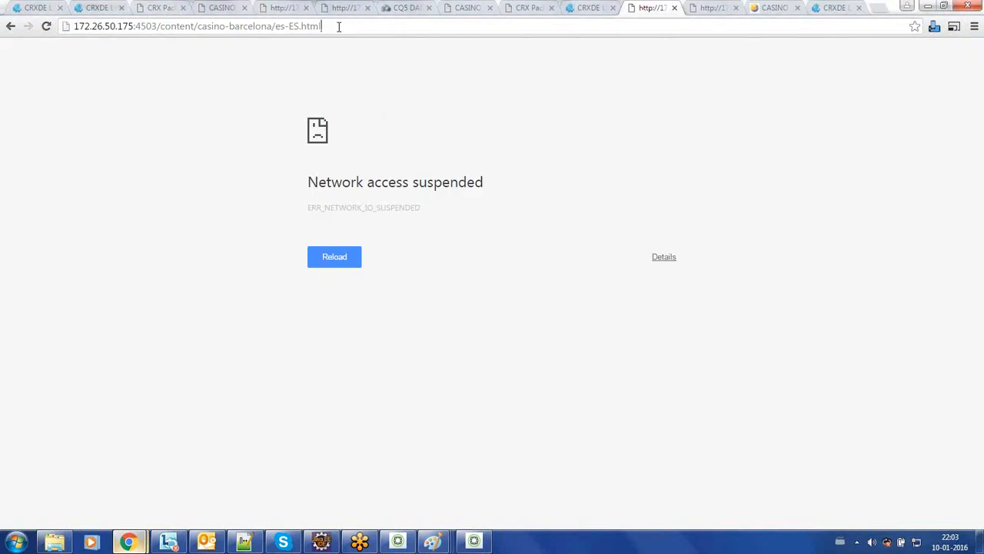
left_click_drag(339, 26, 158, 26)
Step: View the training page on 4504, then activate it again from the author editor
mouse_move(135, 543)
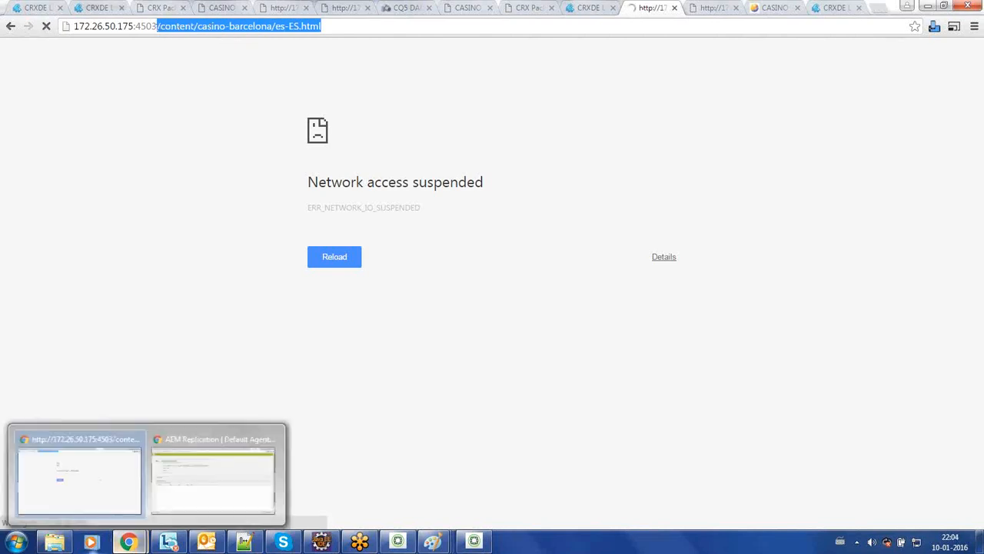
left_click(203, 485)
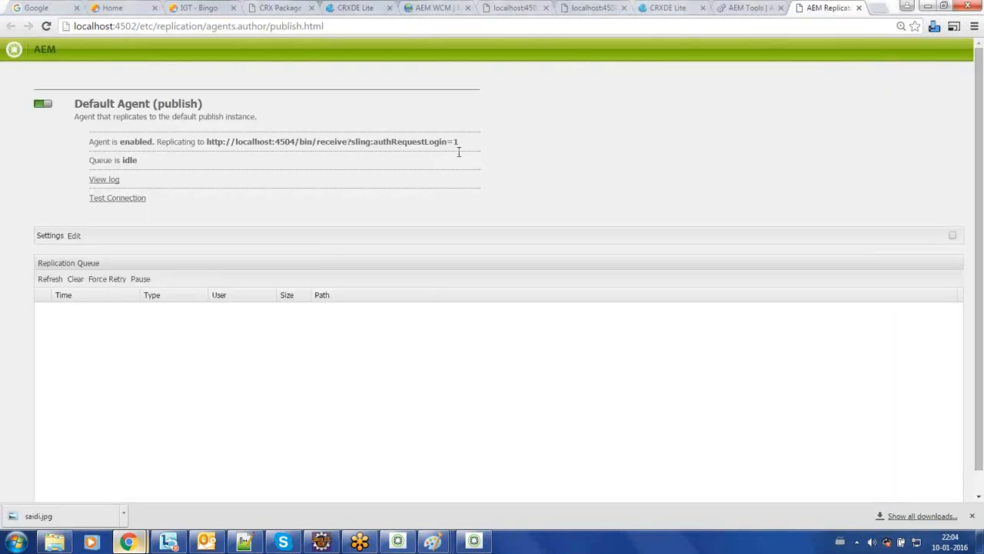
left_click(596, 7)
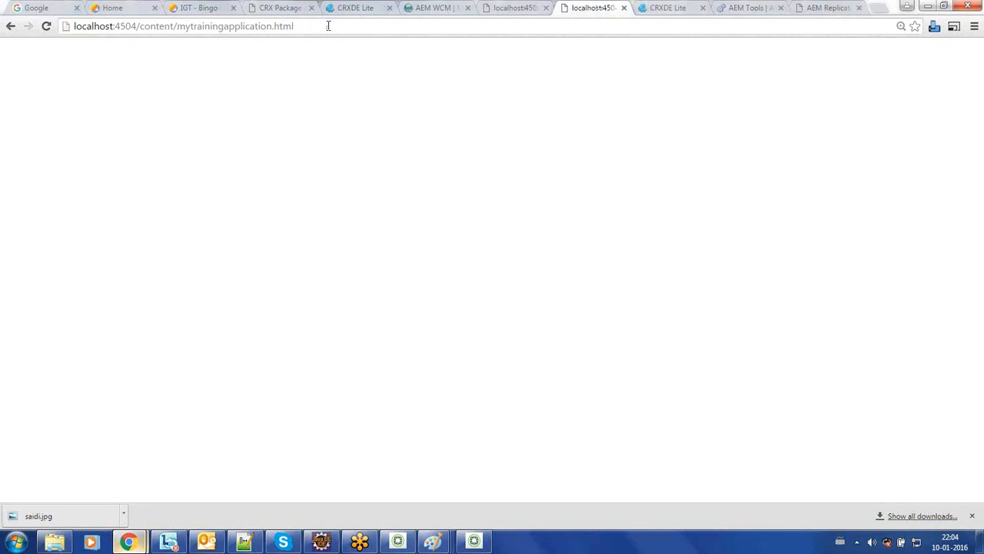
left_click(498, 9)
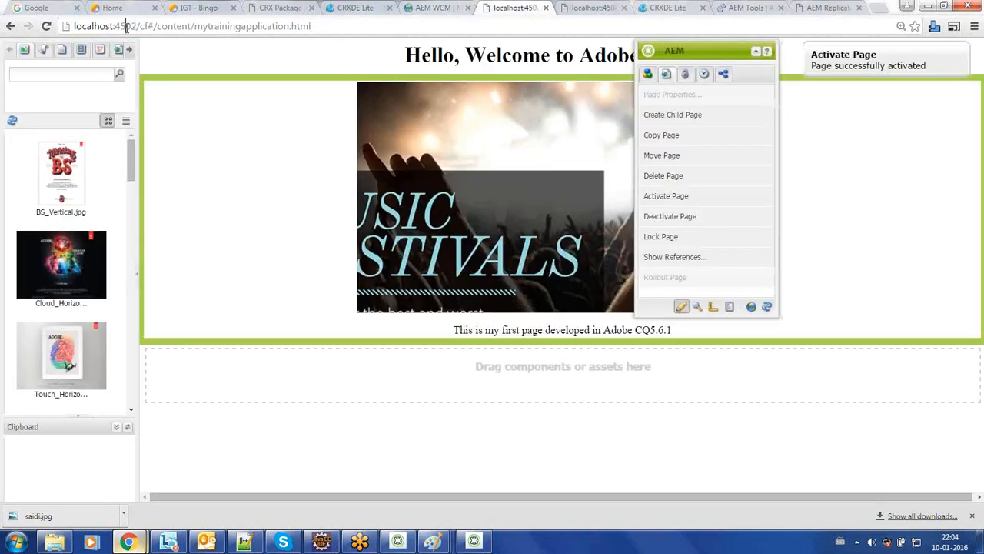
left_click_drag(154, 26, 382, 23)
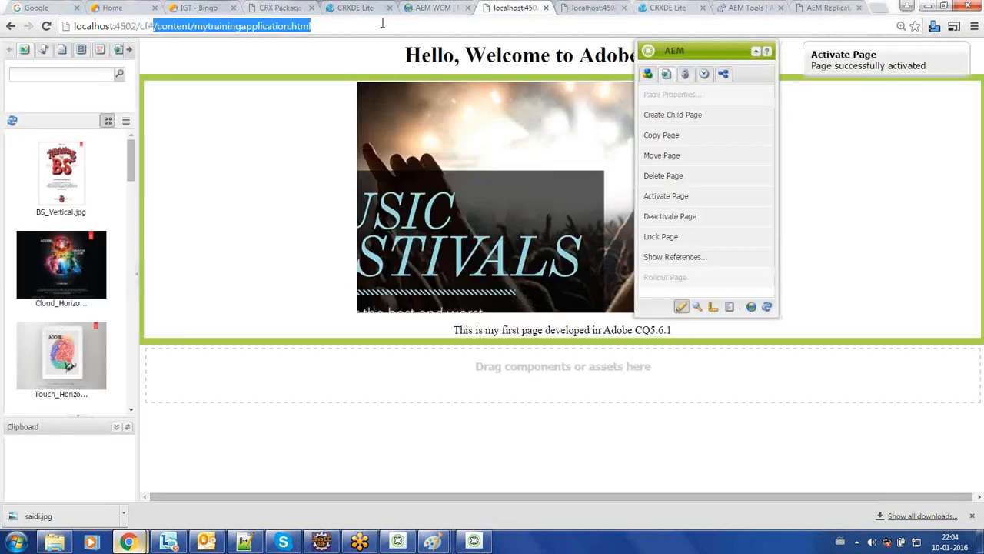
left_click(688, 202)
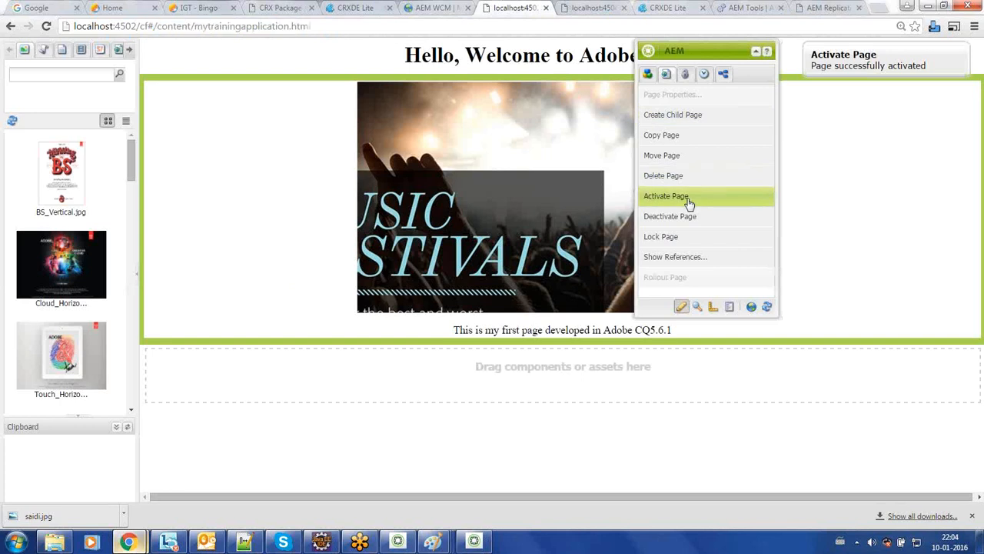
Step: Inspect the training page's content path on 4504 publish, then return to the Paint diagram
left_click(592, 7)
left_click(147, 26)
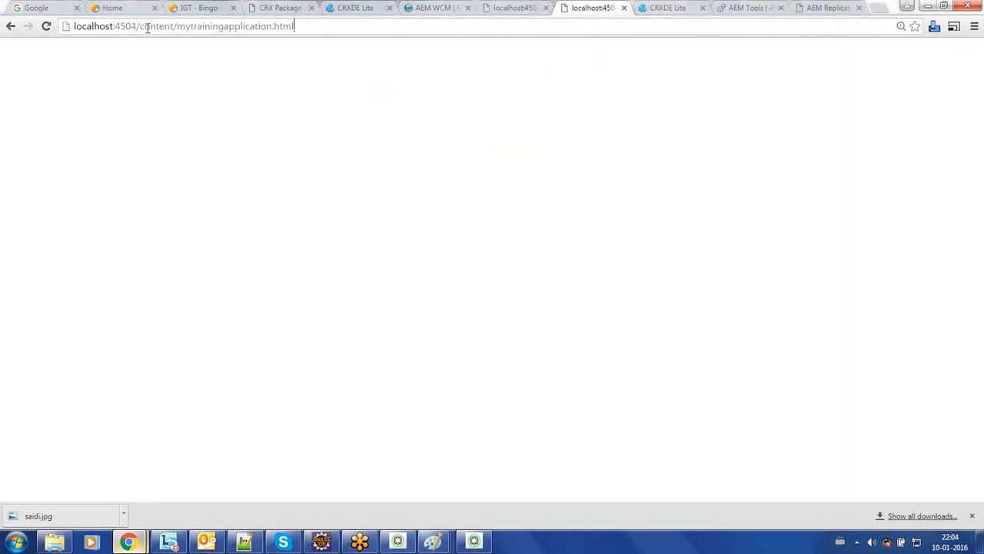
left_click_drag(137, 26, 296, 41)
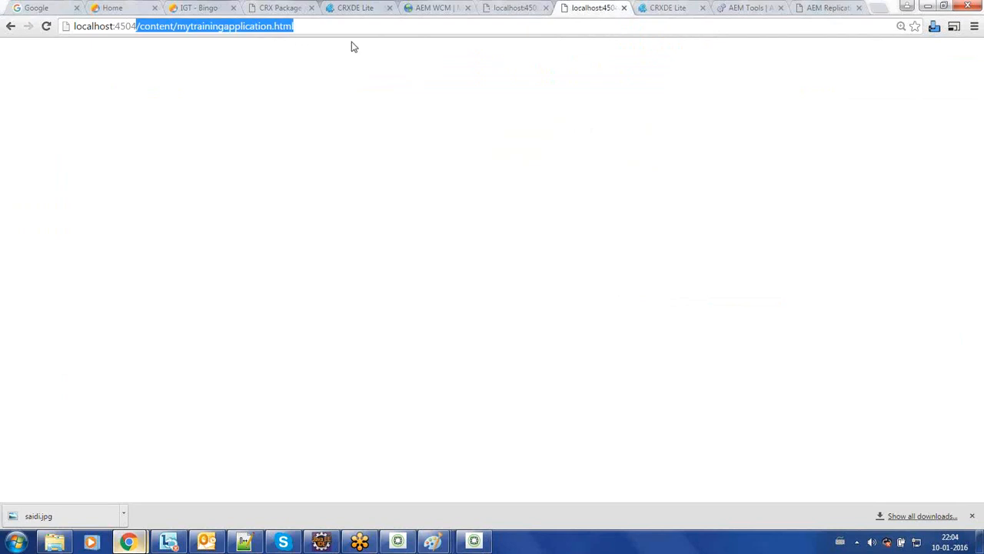
left_click(353, 47)
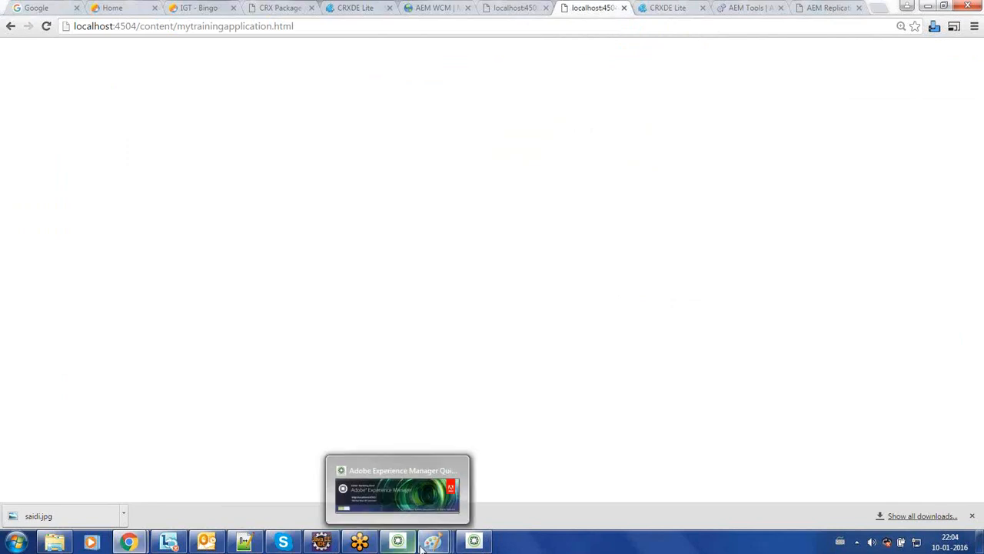
mouse_move(430, 545)
left_click(429, 478)
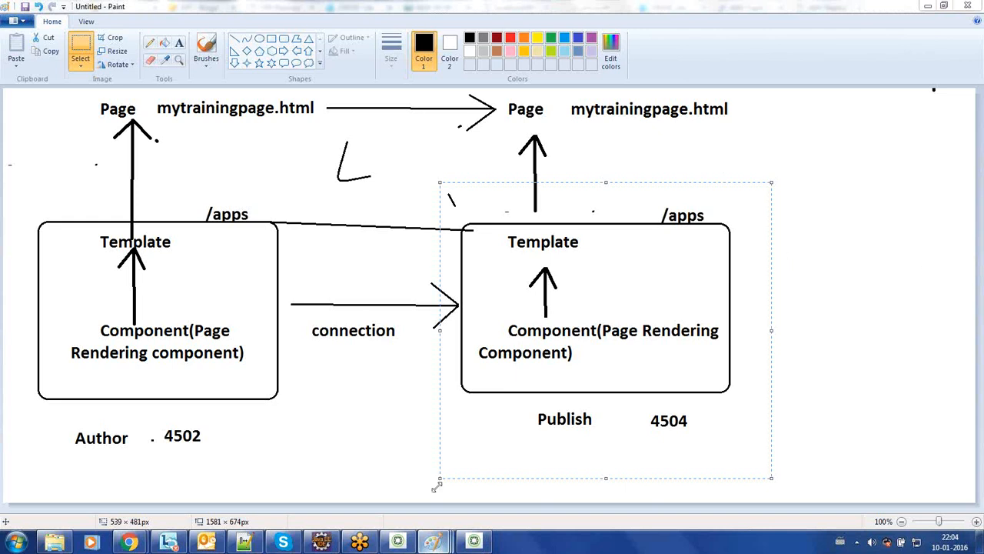
Step: Switch to the browser window showing mytrainingapplication.html on the 4504 publish instance
mouse_move(129, 543)
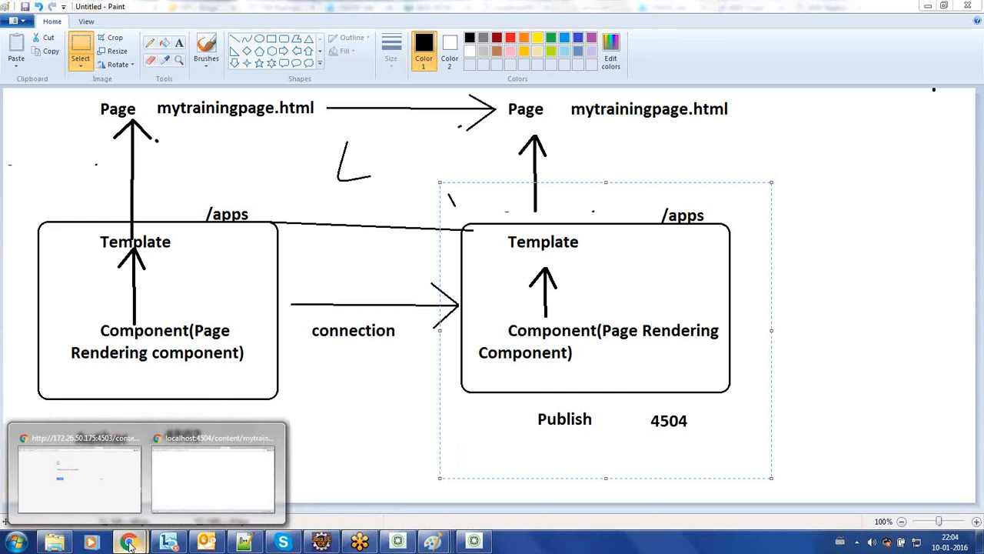
left_click(213, 478)
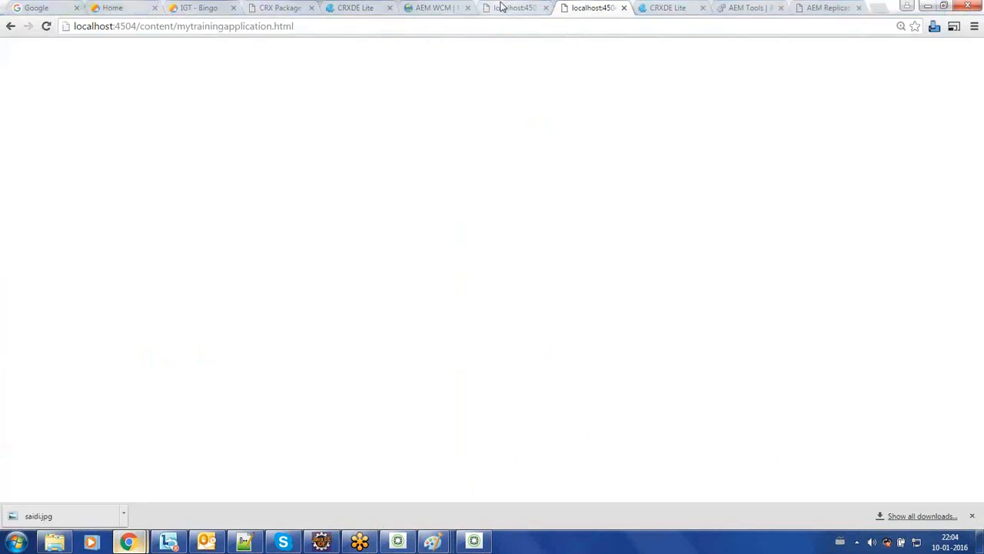
Step: Open the Contact page under Geometrixx Demo Site > English > Toolbar from the Websites console
left_click(525, 7)
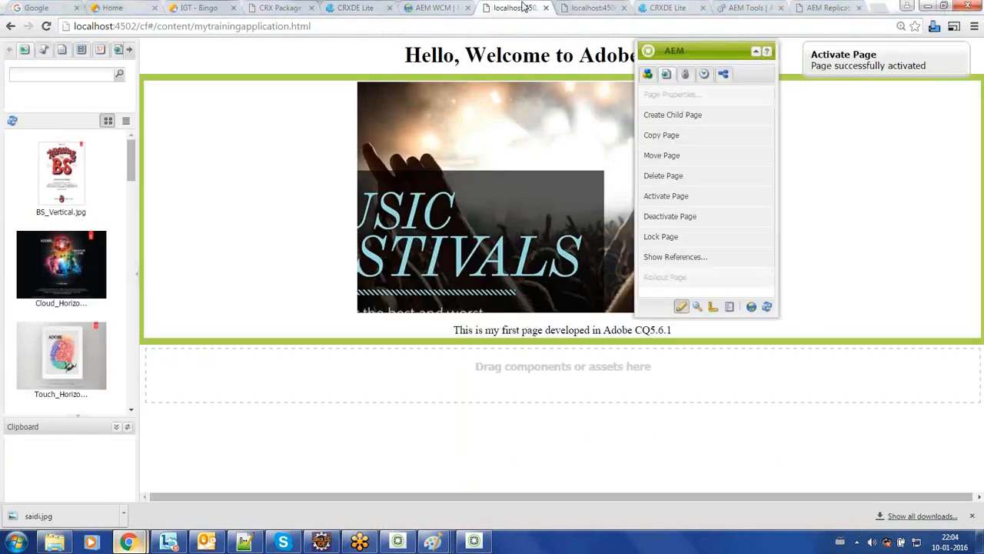
left_click(437, 8)
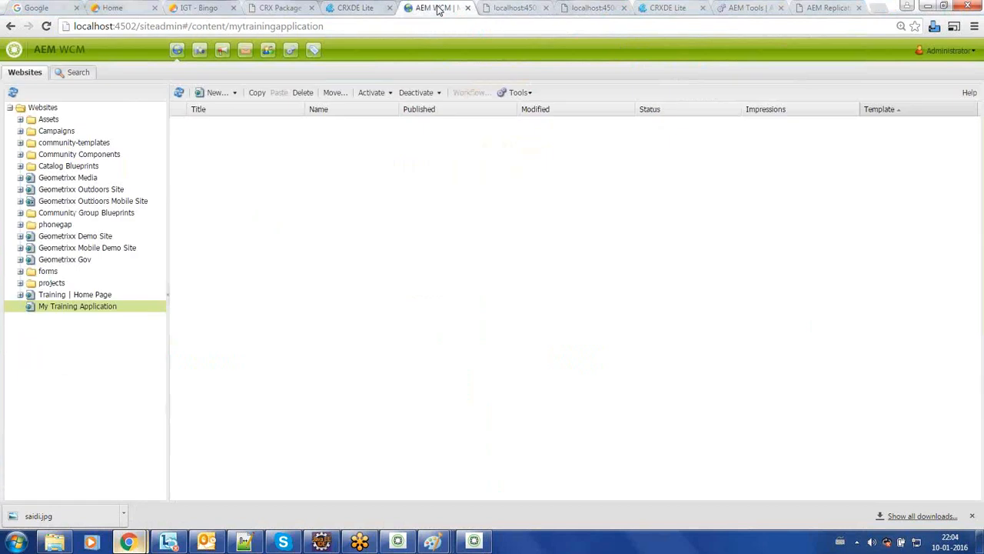
left_click(83, 240)
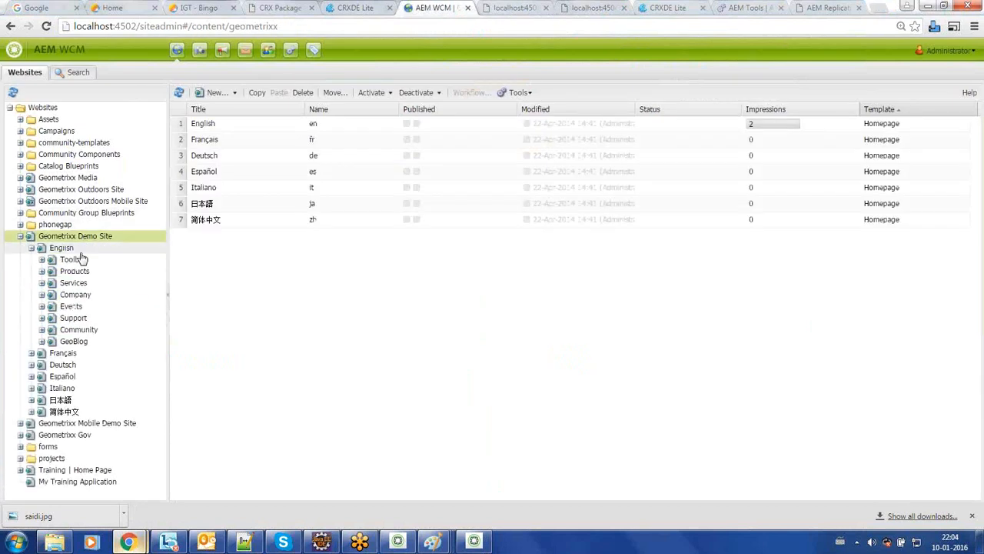
left_click(76, 261)
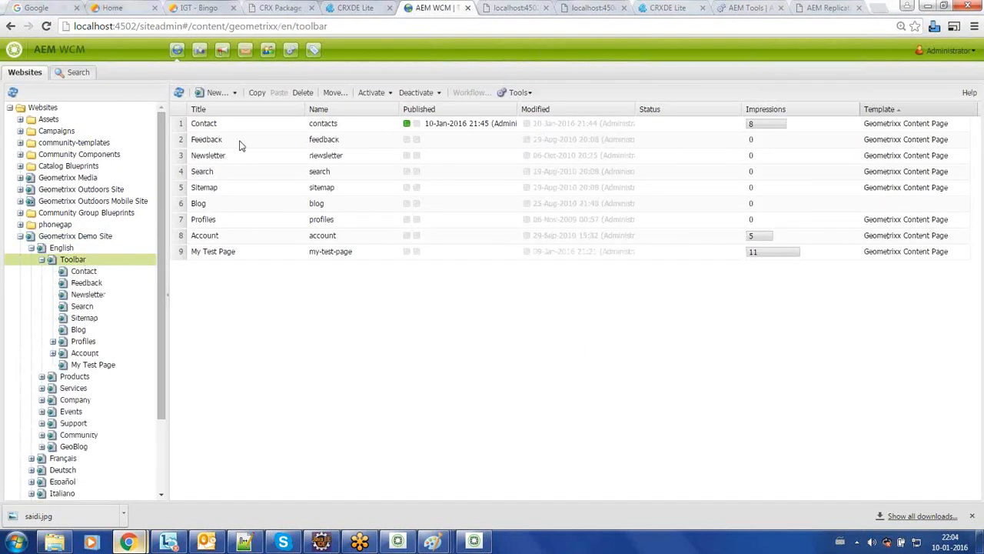
left_click(265, 123)
right_click(264, 123)
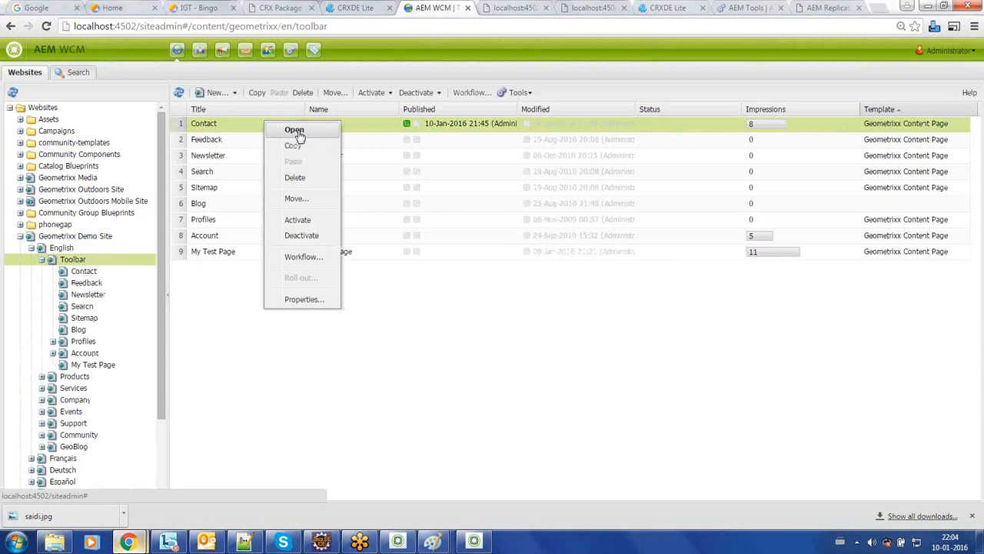
left_click(297, 130)
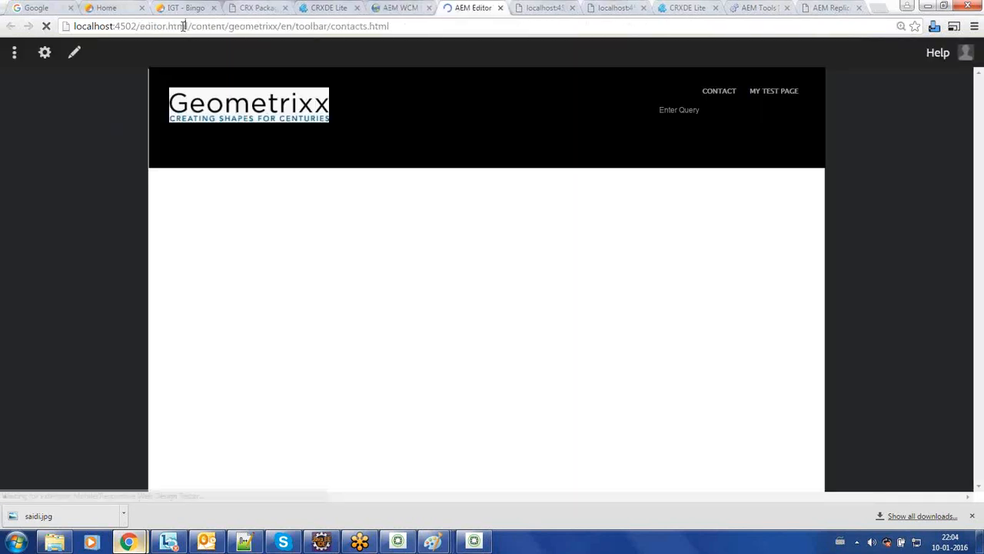
Step: Reload contacts.html in the classic editor by replacing editor.html with cf# in the URL
left_click_drag(189, 29, 143, 23)
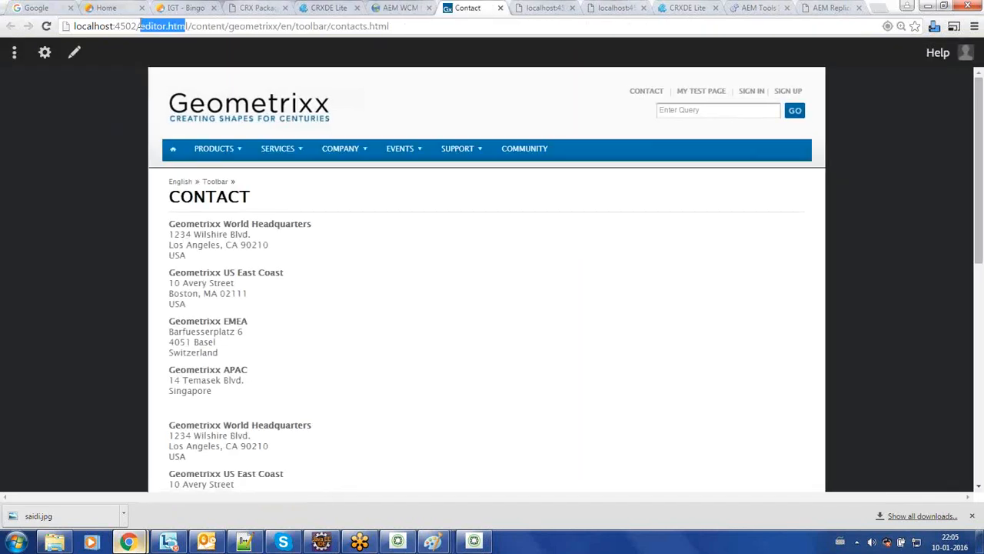
type("cf#")
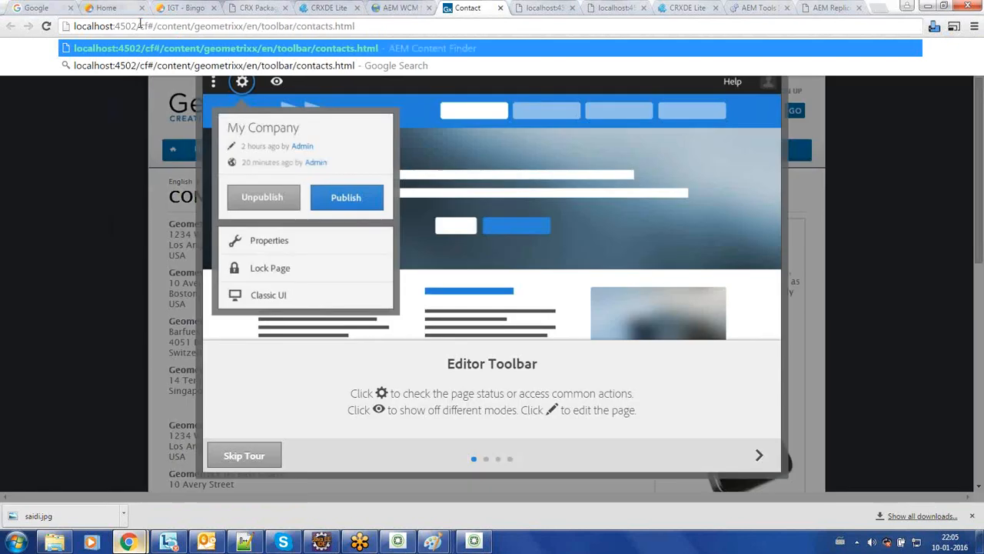
key("Return")
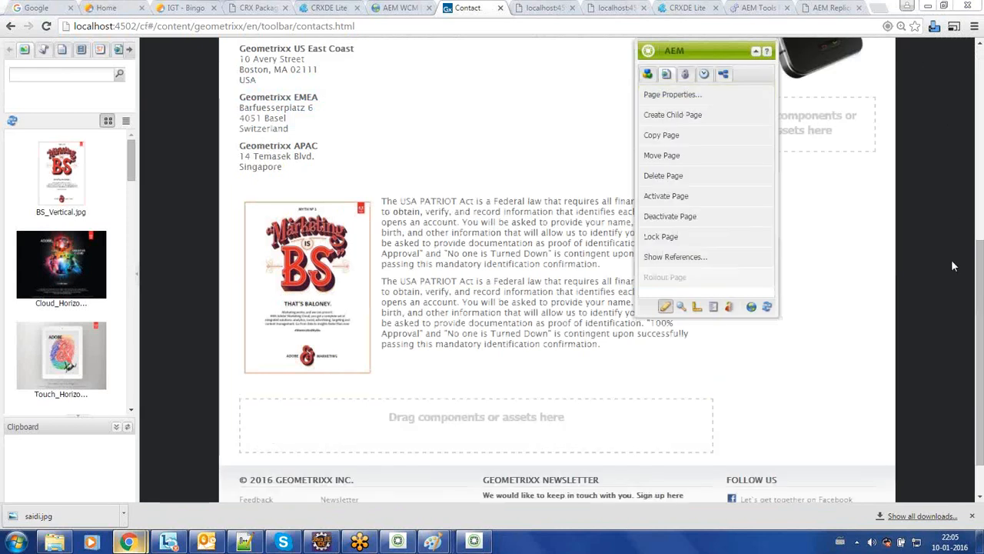
Step: Load contacts.html in a new tab on port 4504 without cf#, and scroll through it
left_click(391, 29)
key("ctrl+c")
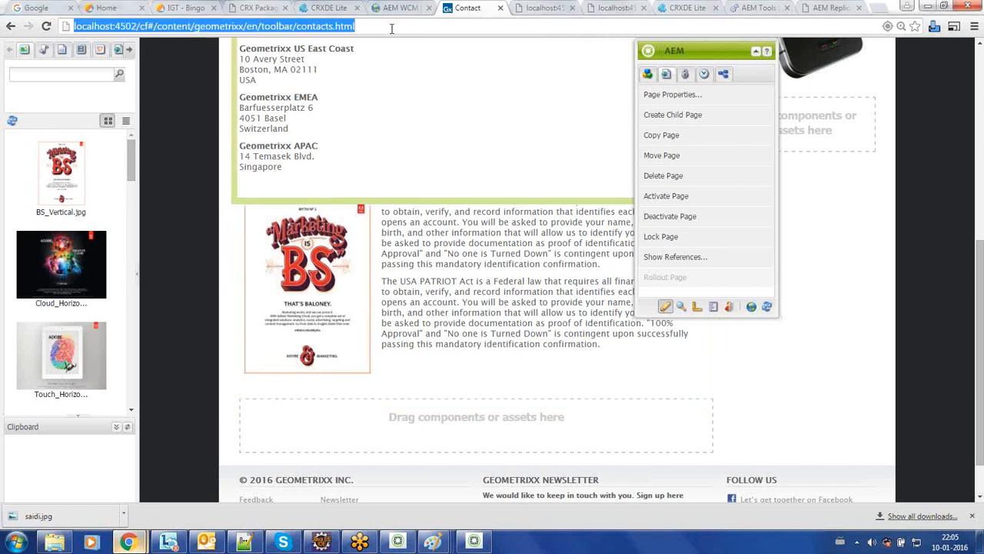
key("ctrl+t")
key("ctrl+v")
key("ctrl+Left")
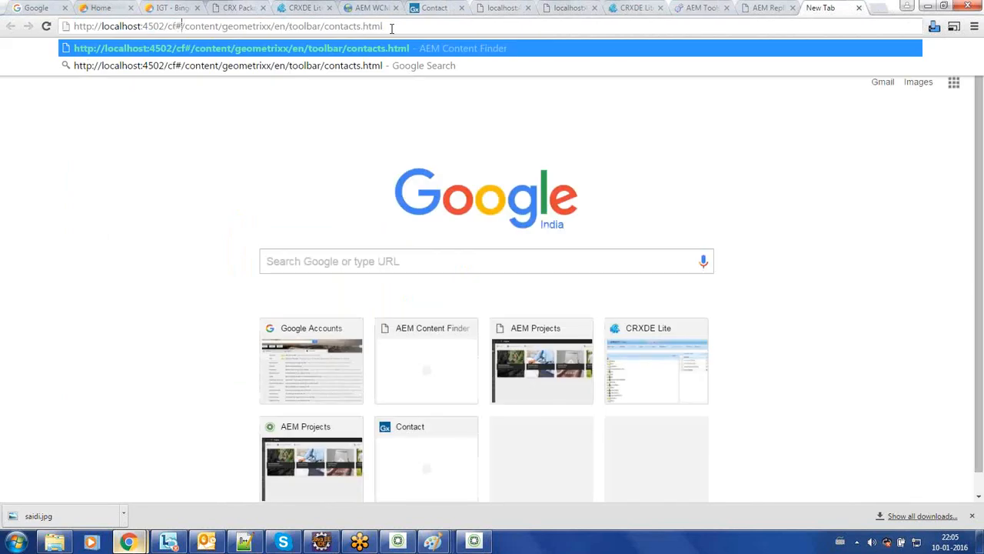
key("BackSpace")
key("BackSpace")
key("BackSpace")
key("BackSpace")
key("BackSpace")
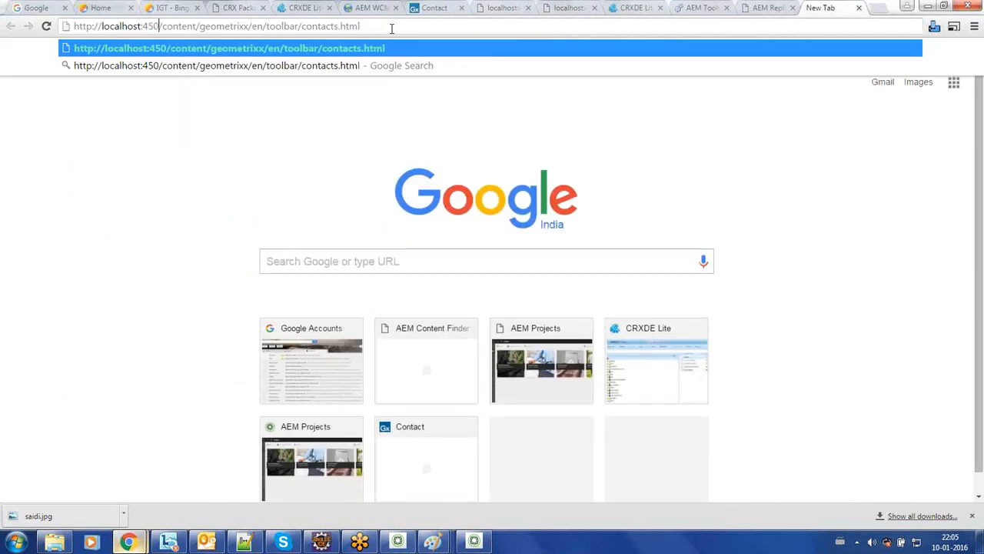
type("4")
key("Return")
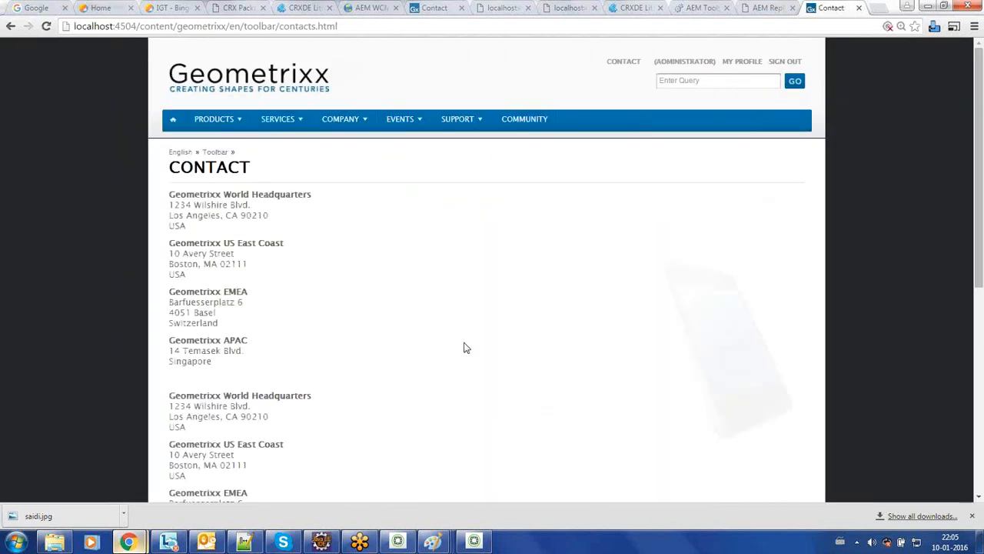
scroll(463, 347, "down", 1)
scroll(464, 347, "down", 5)
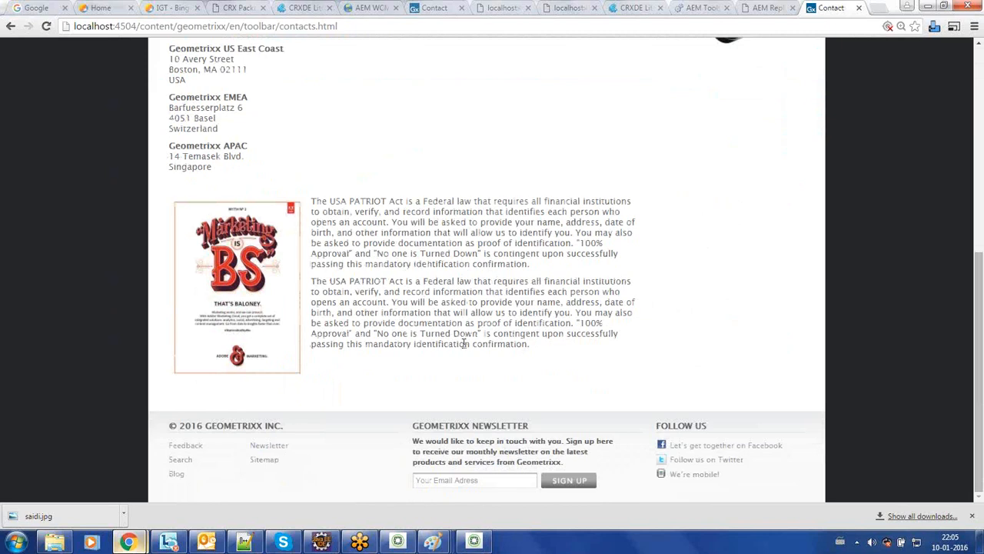
mouse_move(436, 544)
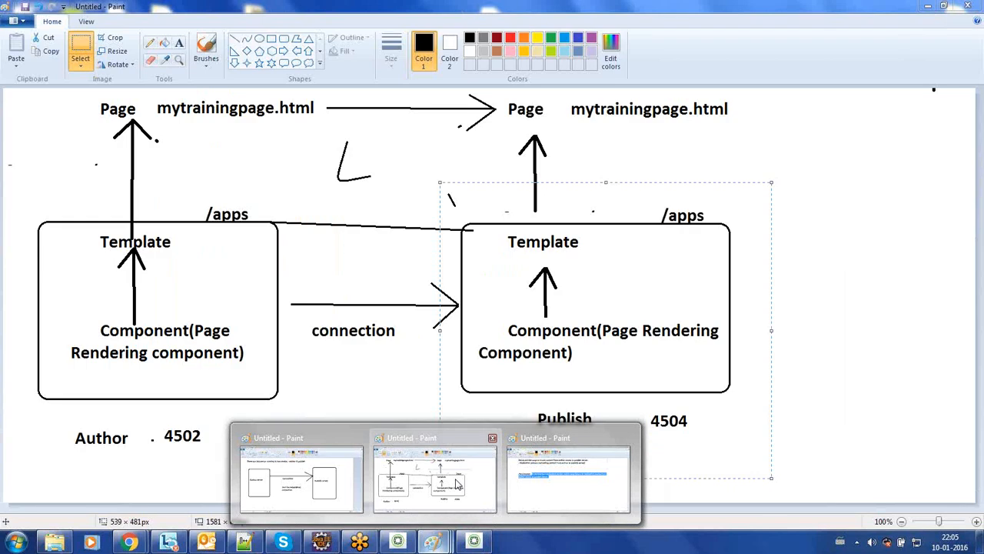
left_click(438, 477)
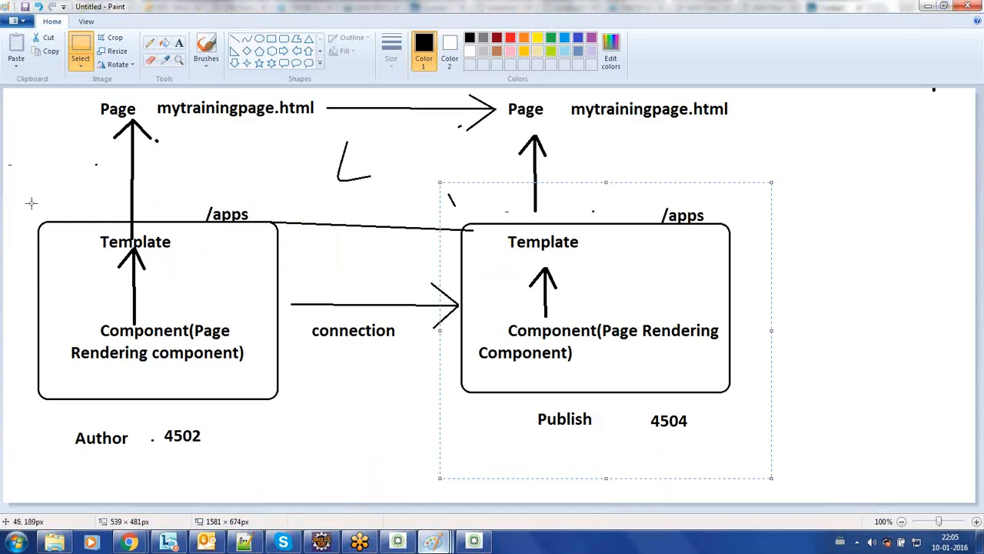
left_click(80, 43)
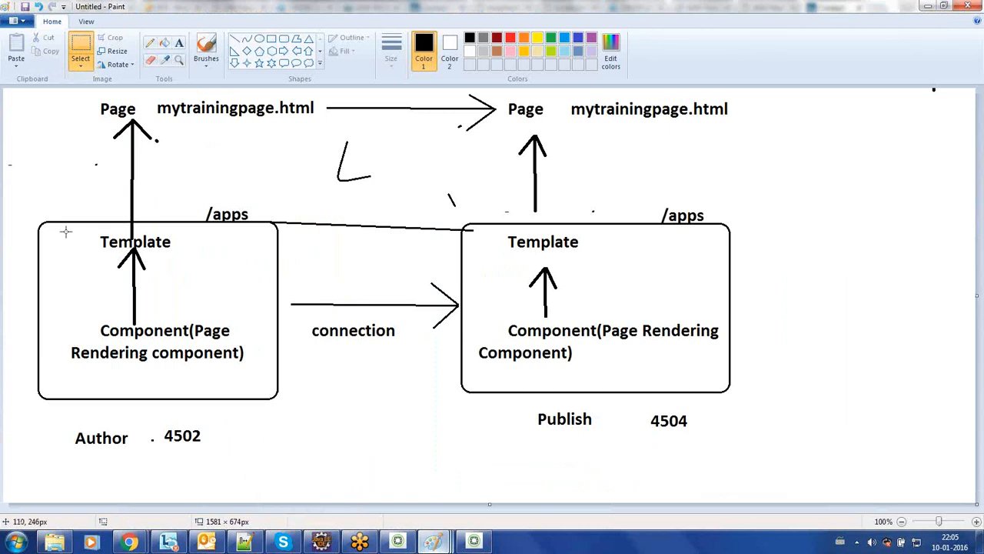
left_click_drag(53, 225, 258, 374)
left_click_drag(482, 226, 719, 367)
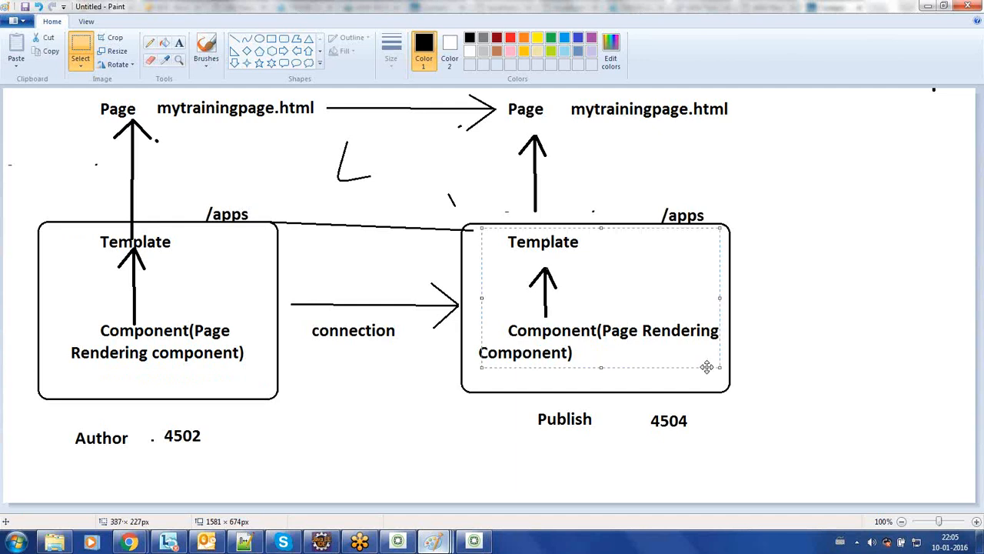
mouse_move(131, 544)
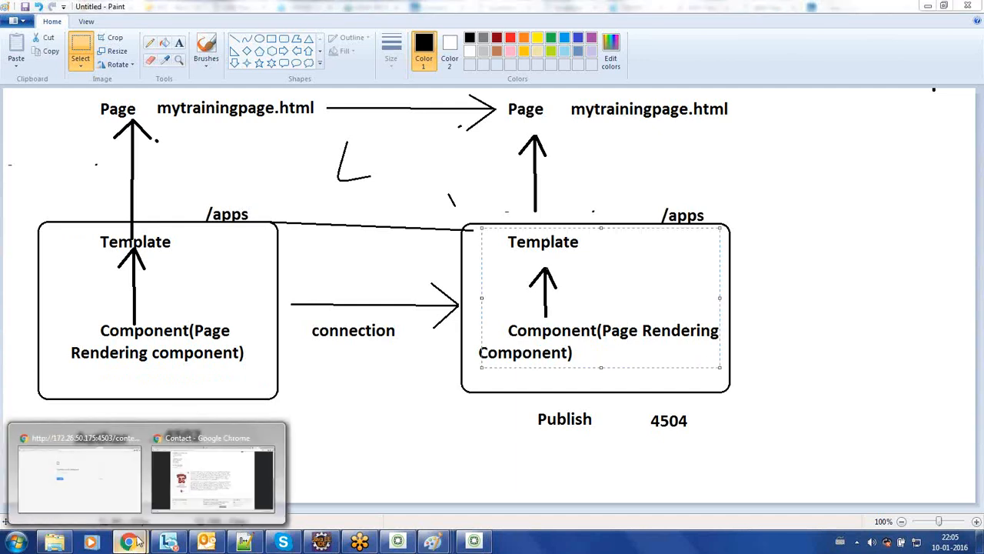
left_click(212, 475)
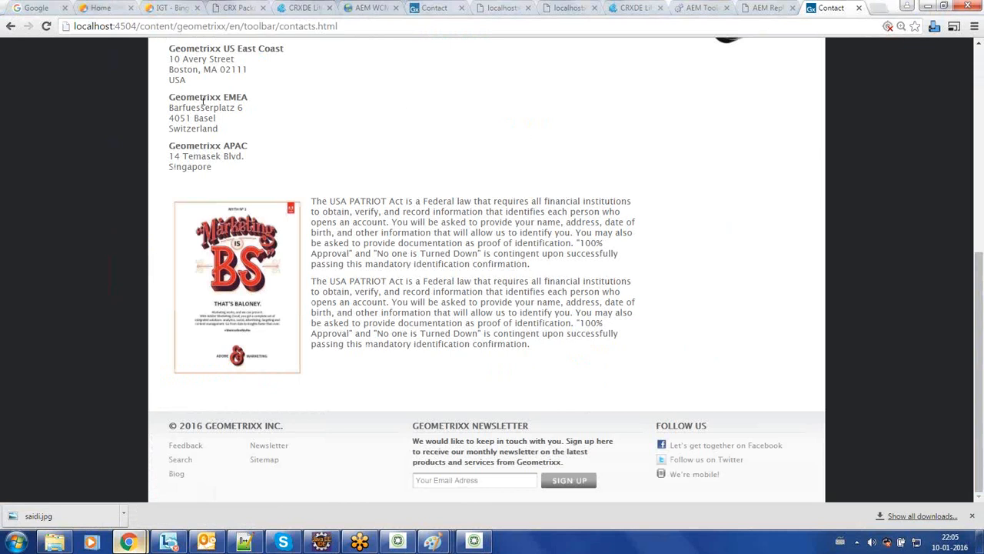
left_click(622, 14)
left_click(154, 26)
double_click(126, 26)
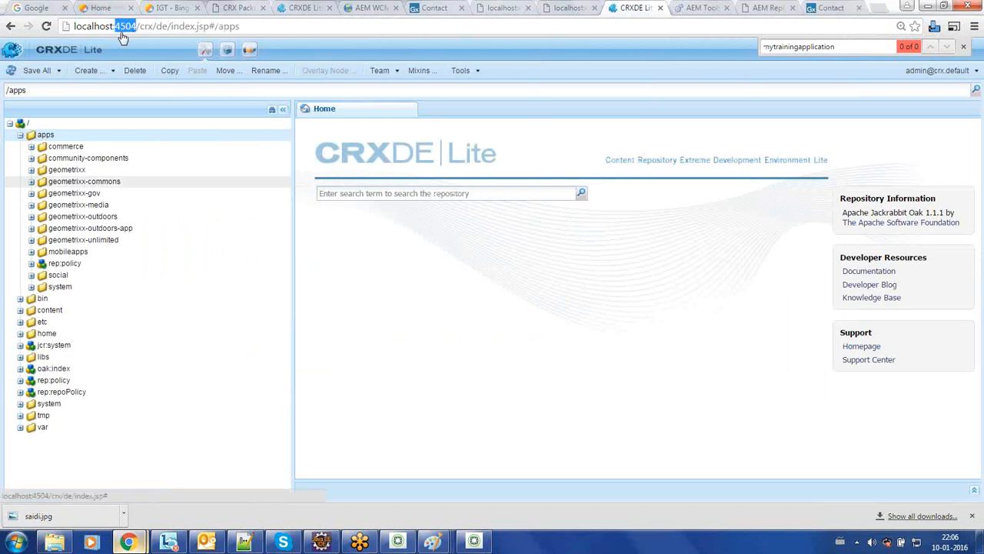
double_click(67, 169)
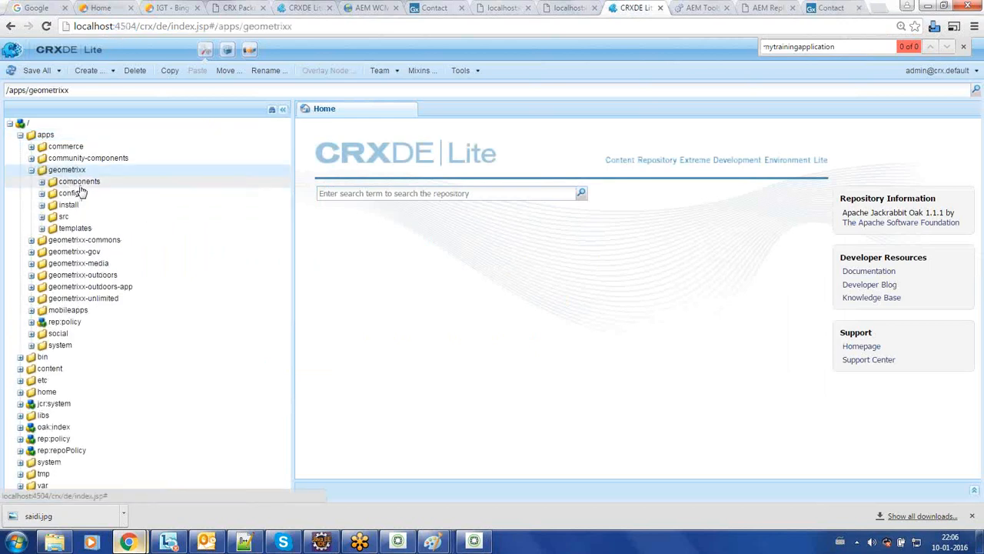
double_click(77, 181)
left_click(42, 181)
left_click(32, 170)
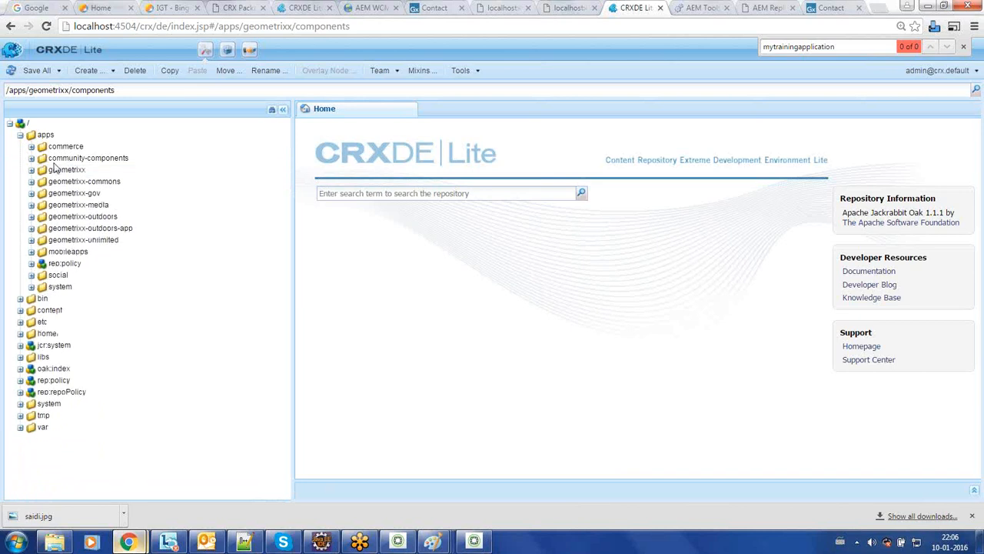
double_click(130, 27)
left_click(304, 7)
double_click(126, 29)
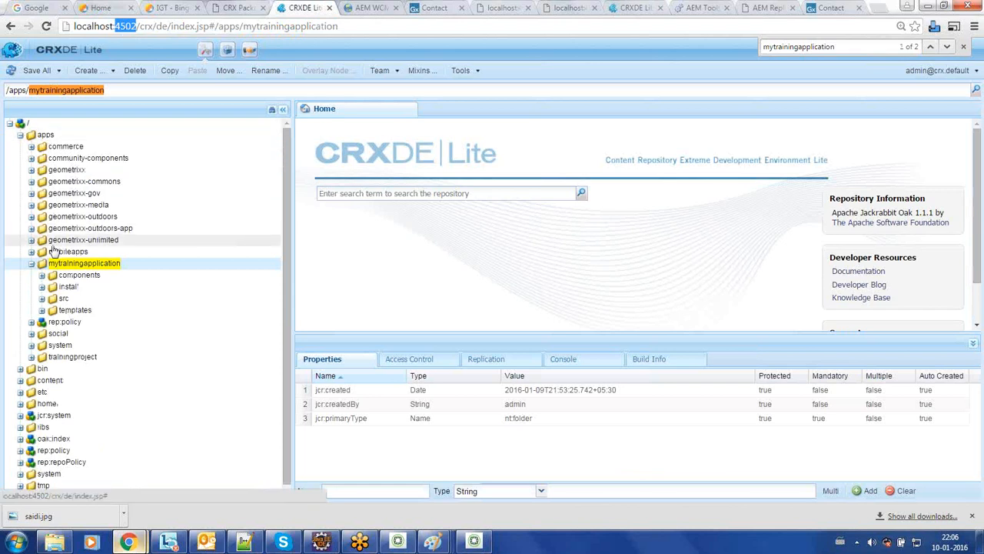
double_click(69, 170)
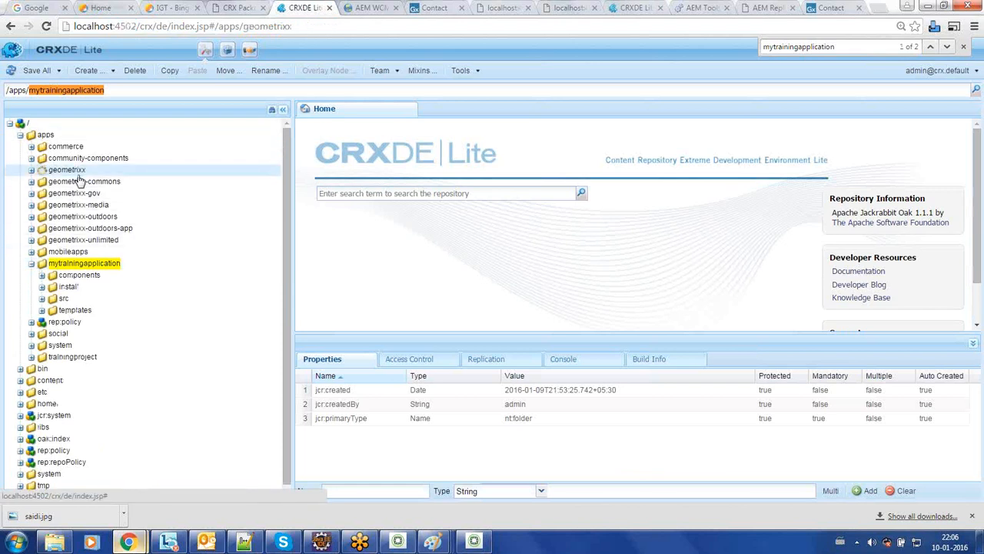
left_click(31, 321)
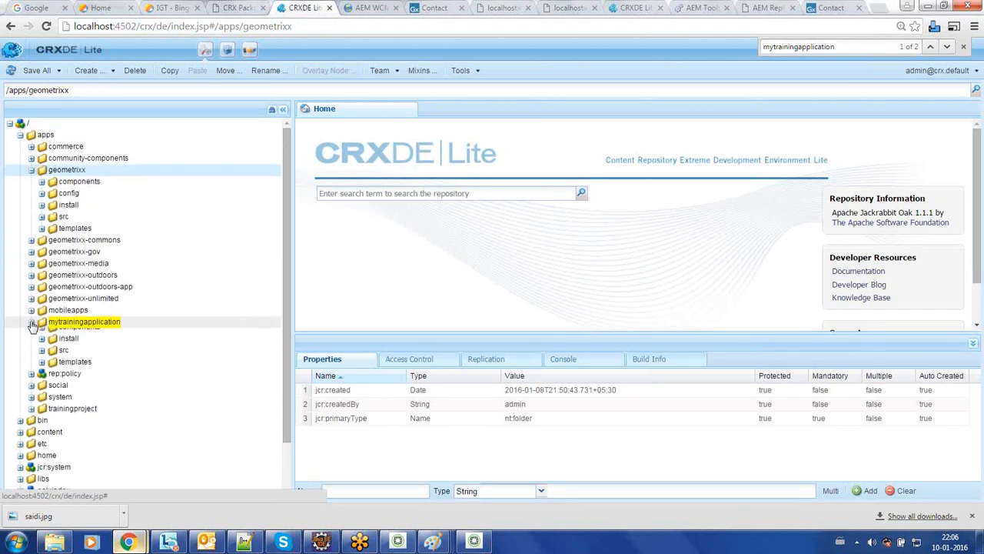
double_click(125, 26)
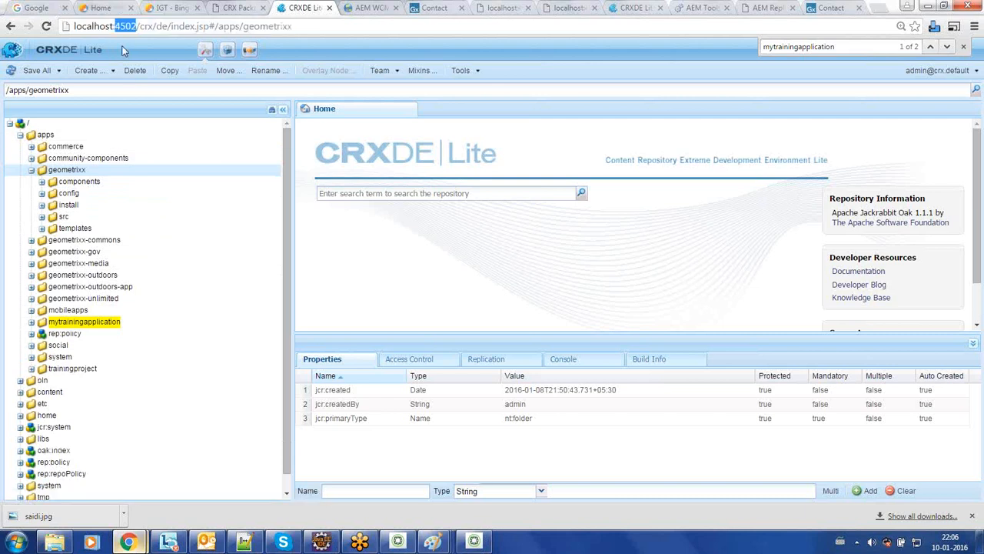
left_click(629, 8)
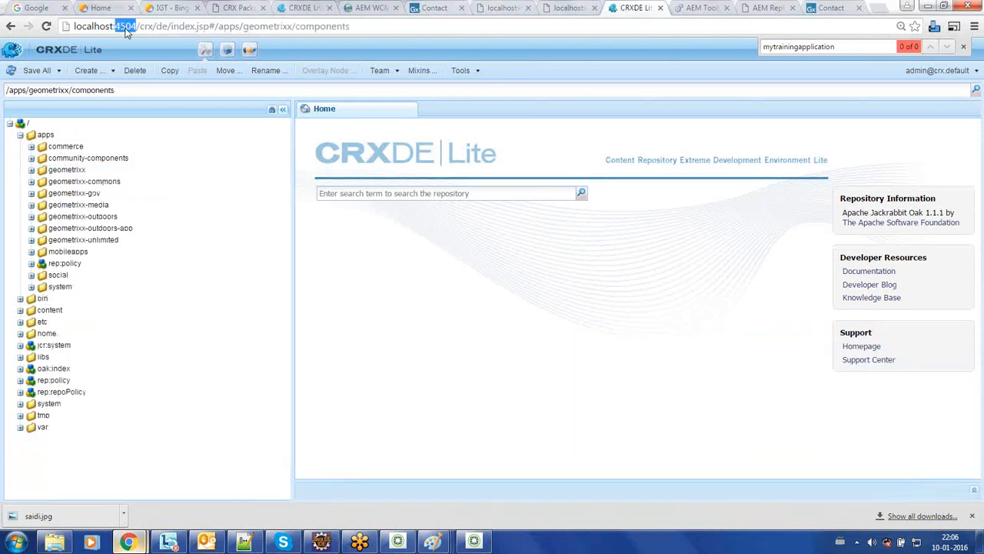
double_click(76, 171)
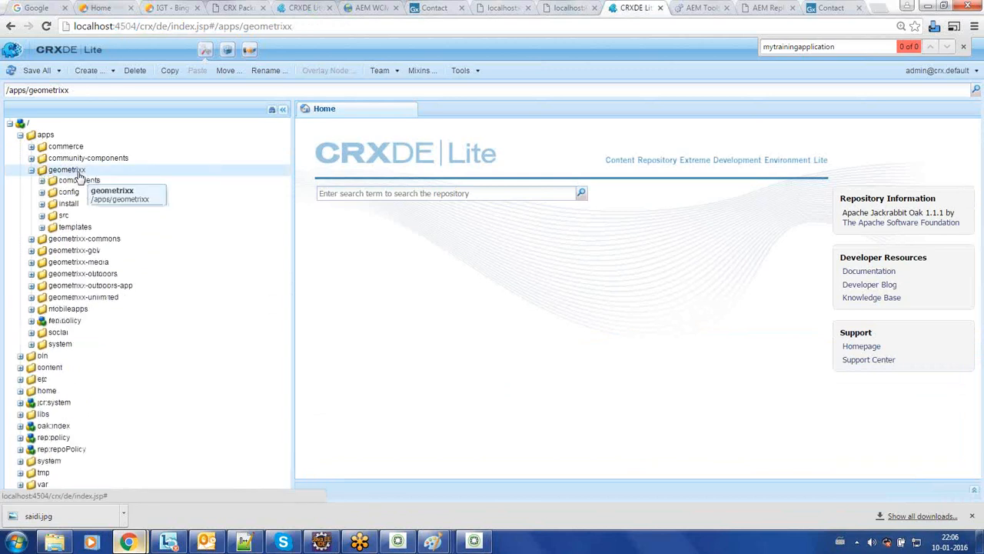
left_click(827, 8)
left_click(607, 30)
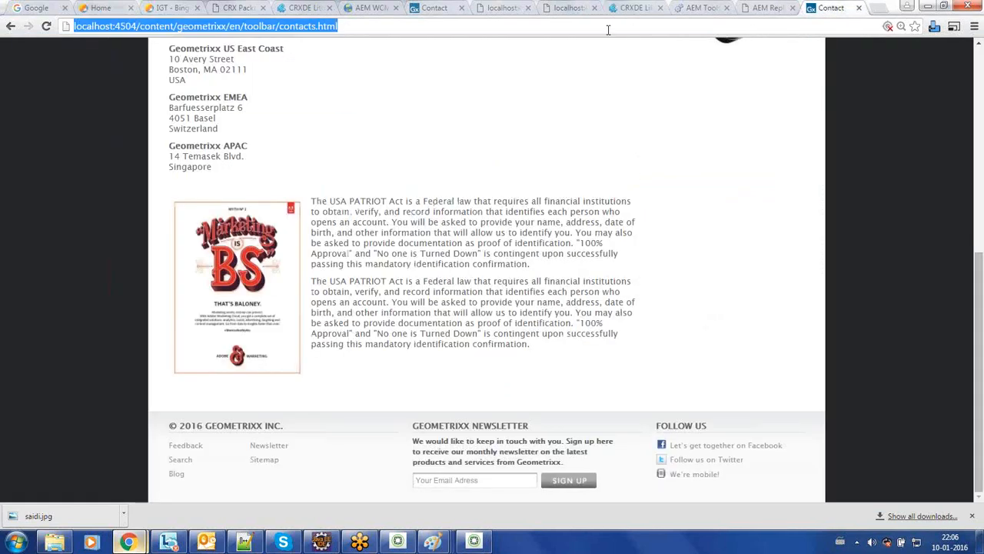
left_click(608, 29)
key("Return")
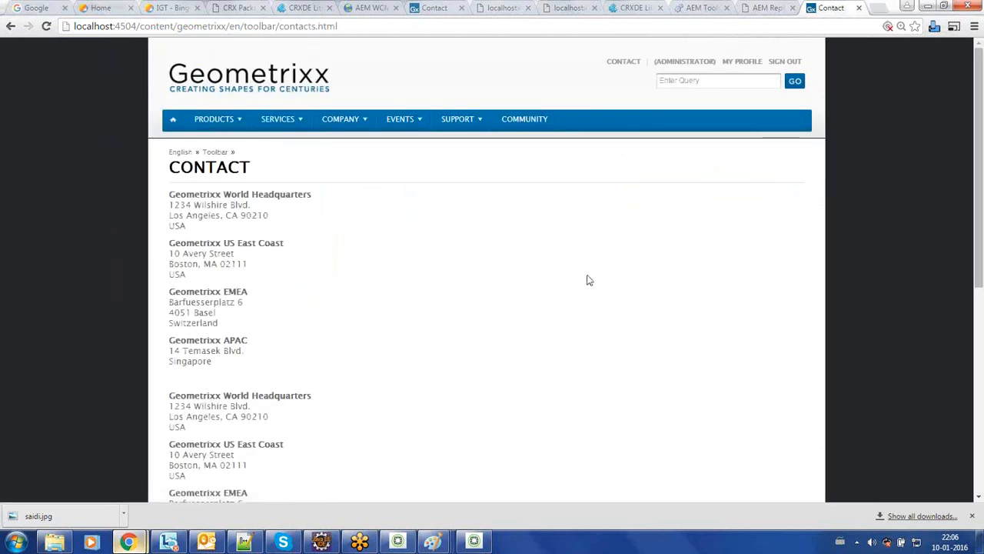
scroll(588, 280, "down", 5)
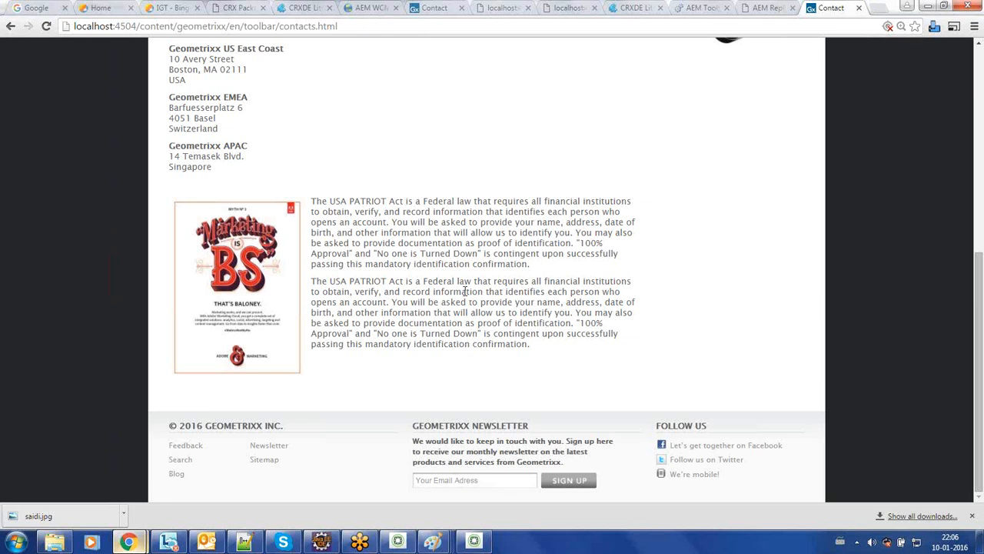
triple_click(486, 252)
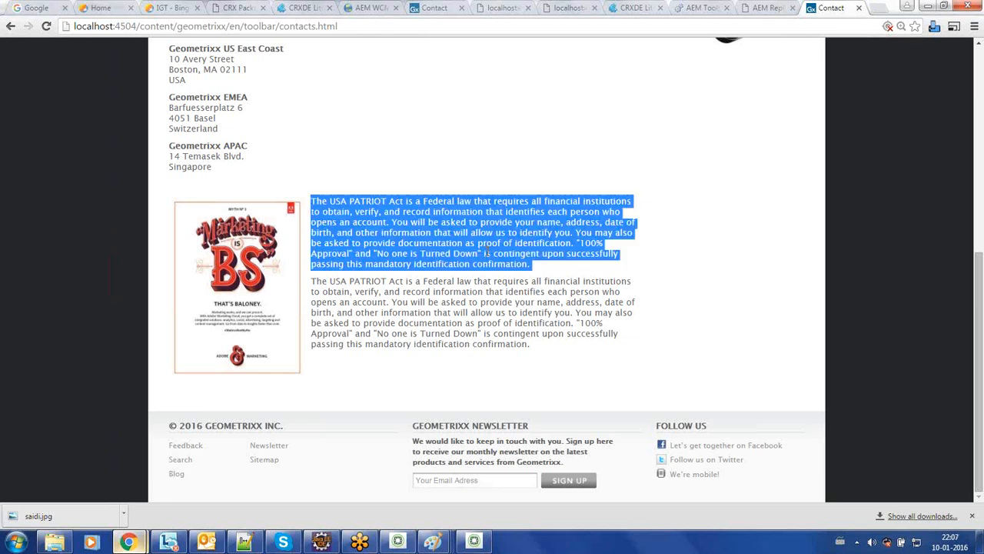
left_click(528, 276)
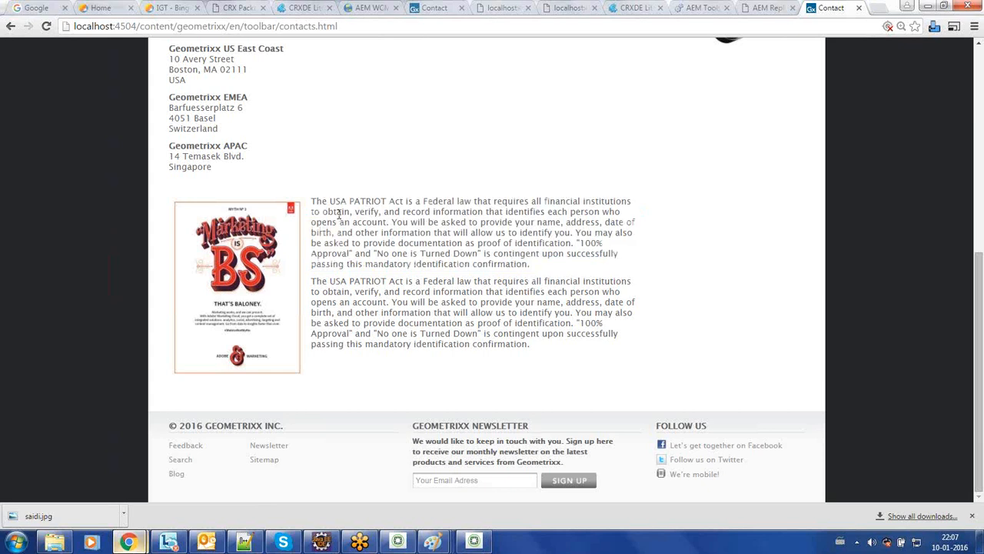
left_click_drag(310, 201, 529, 269)
left_click(529, 269)
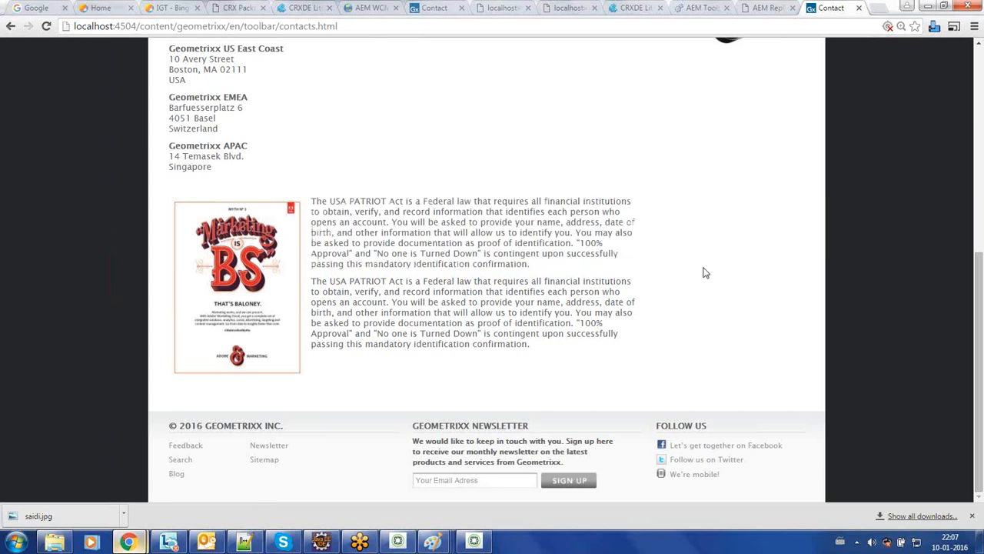